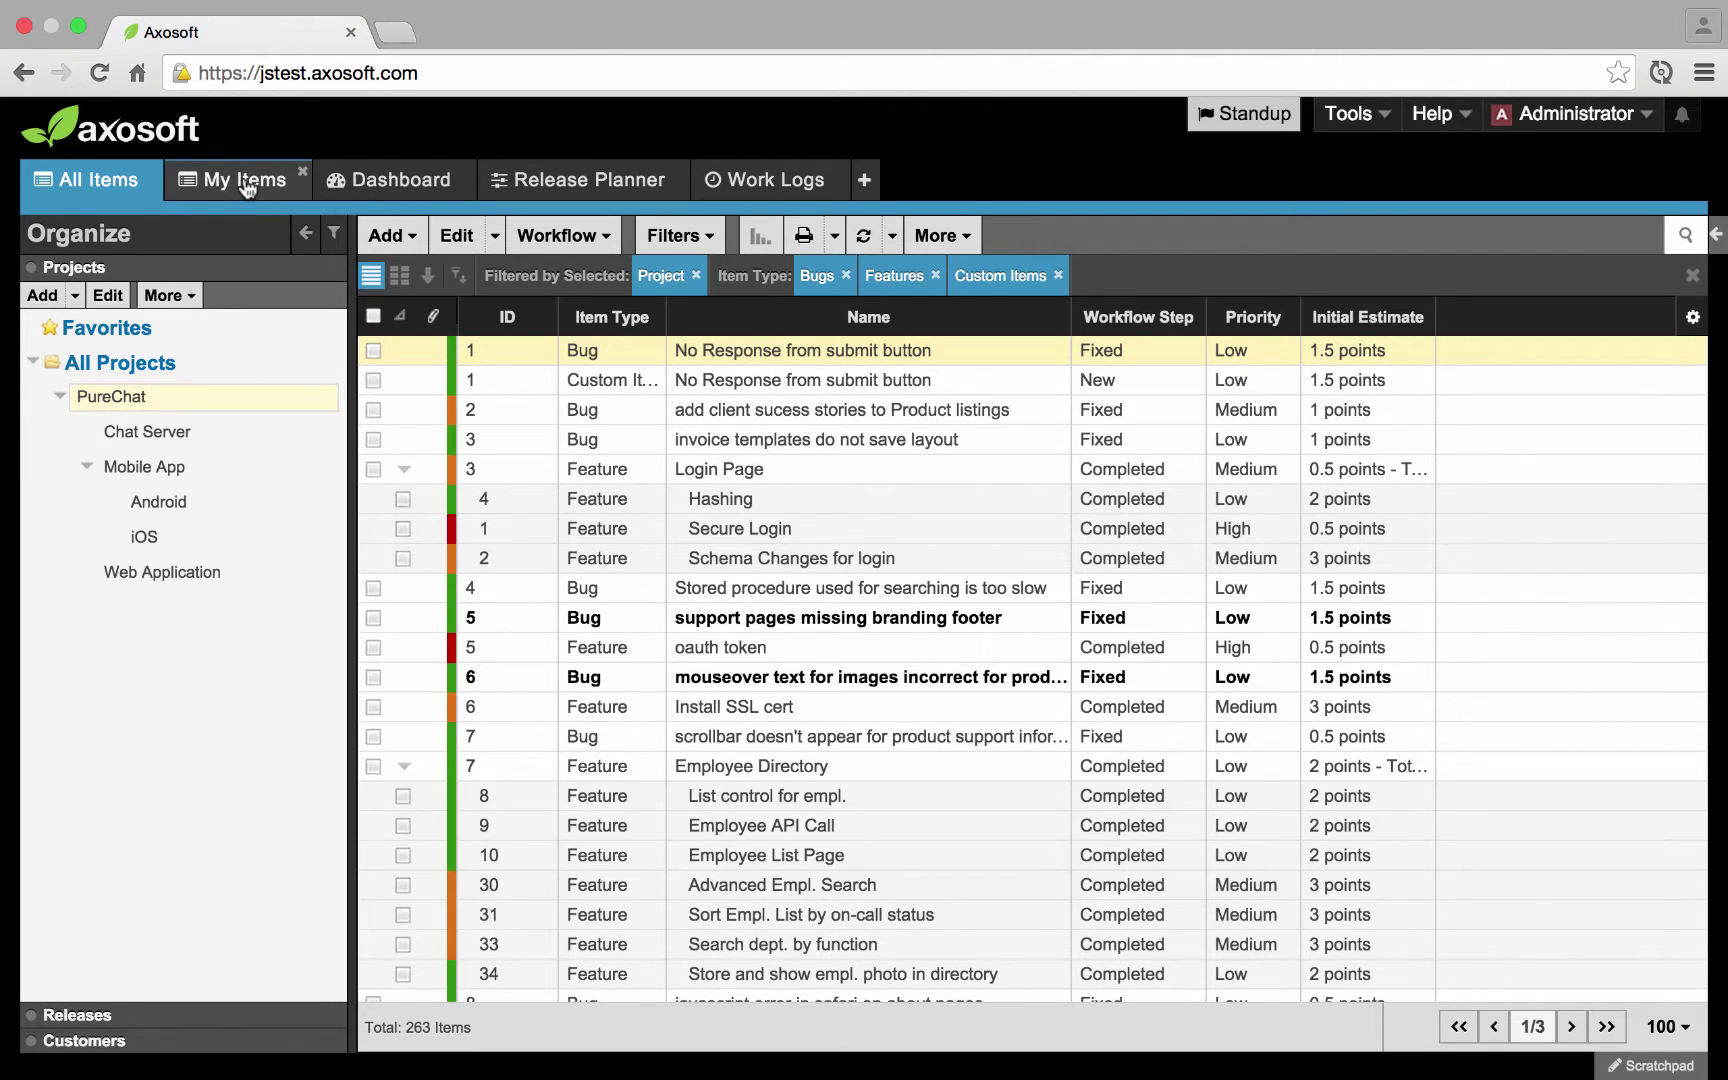
# Open release planning and load Sprint 3 (7/16–7/30/2015, 200-hr capacity) into the planning panel
pyautogui.click(537, 192)
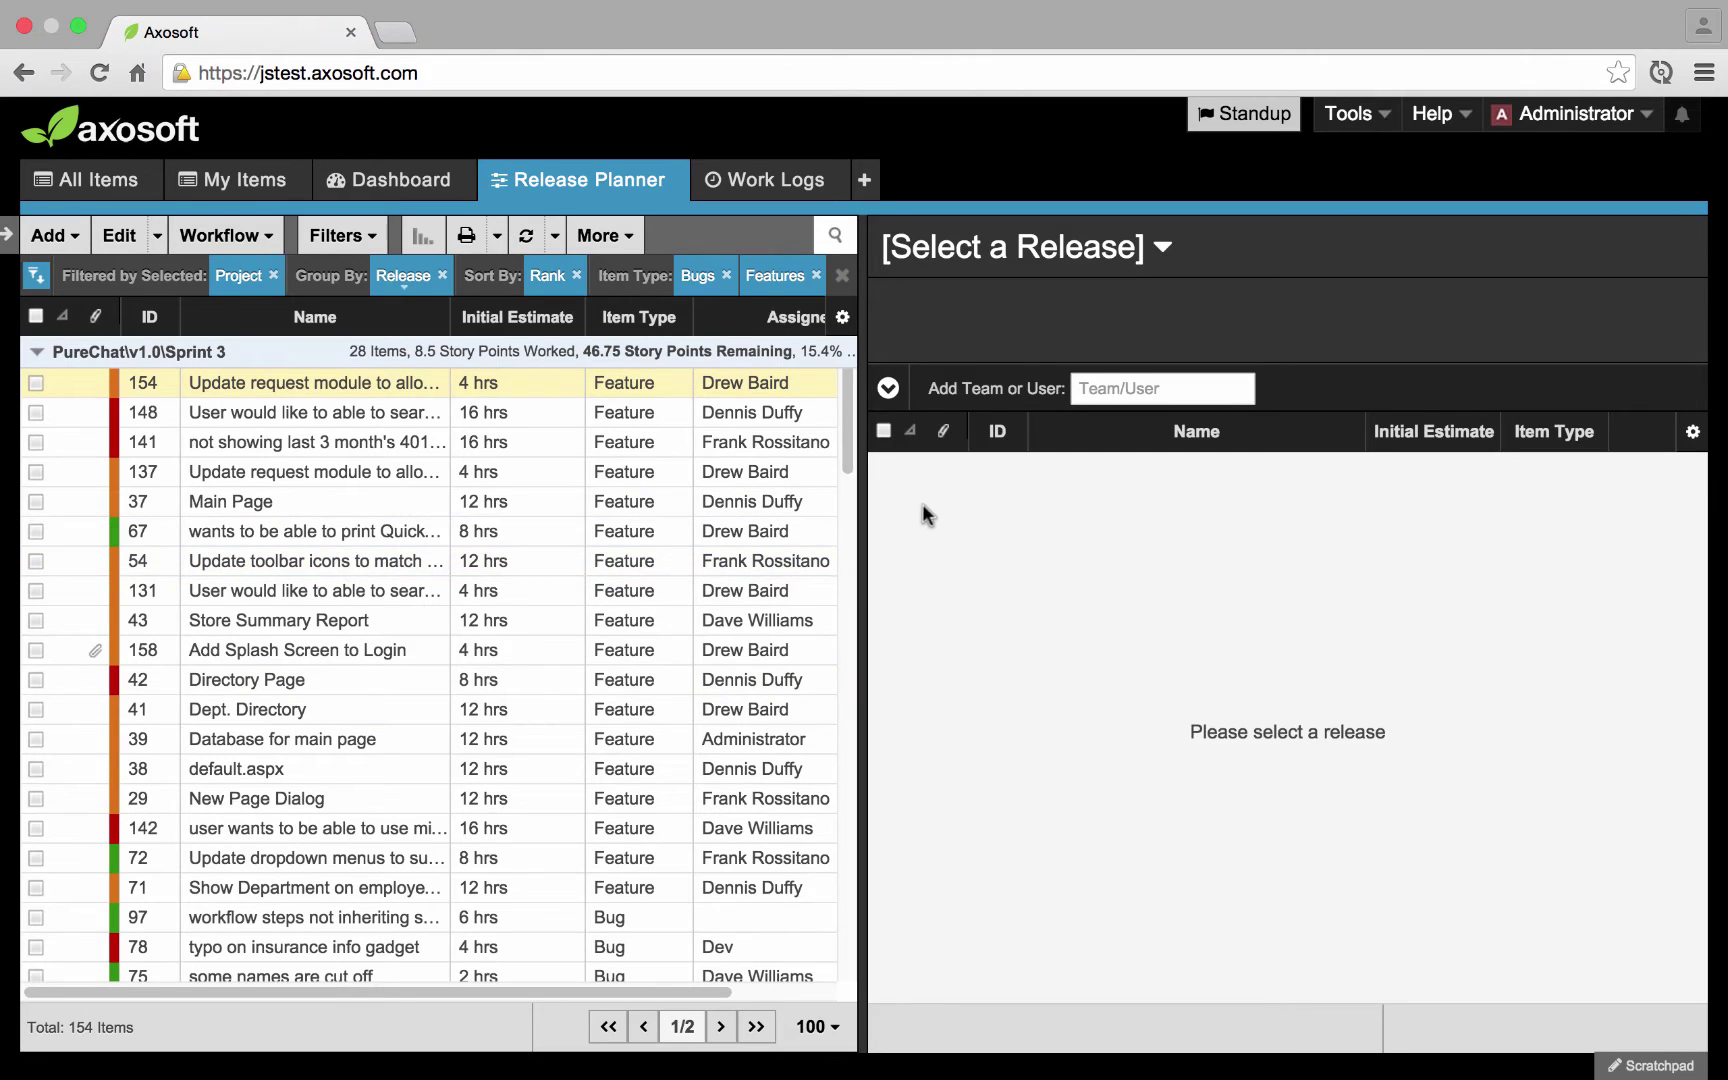
pyautogui.click(1147, 266)
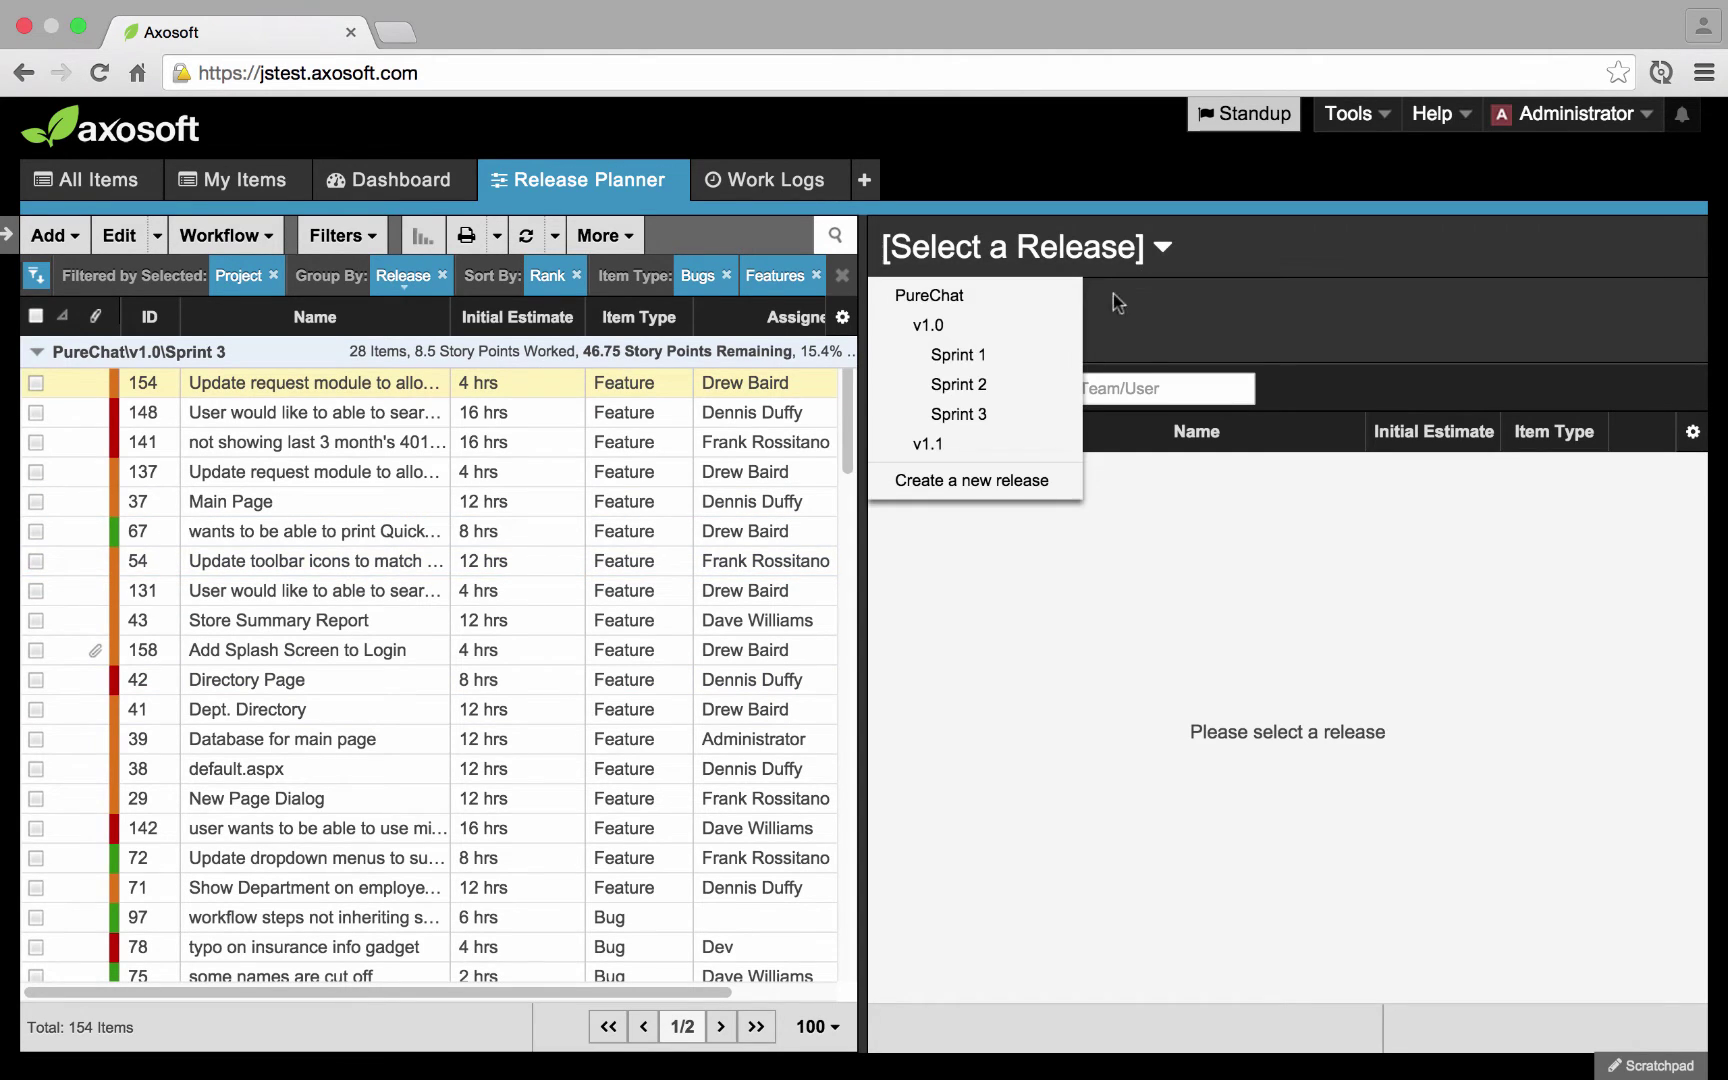
pyautogui.click(1055, 414)
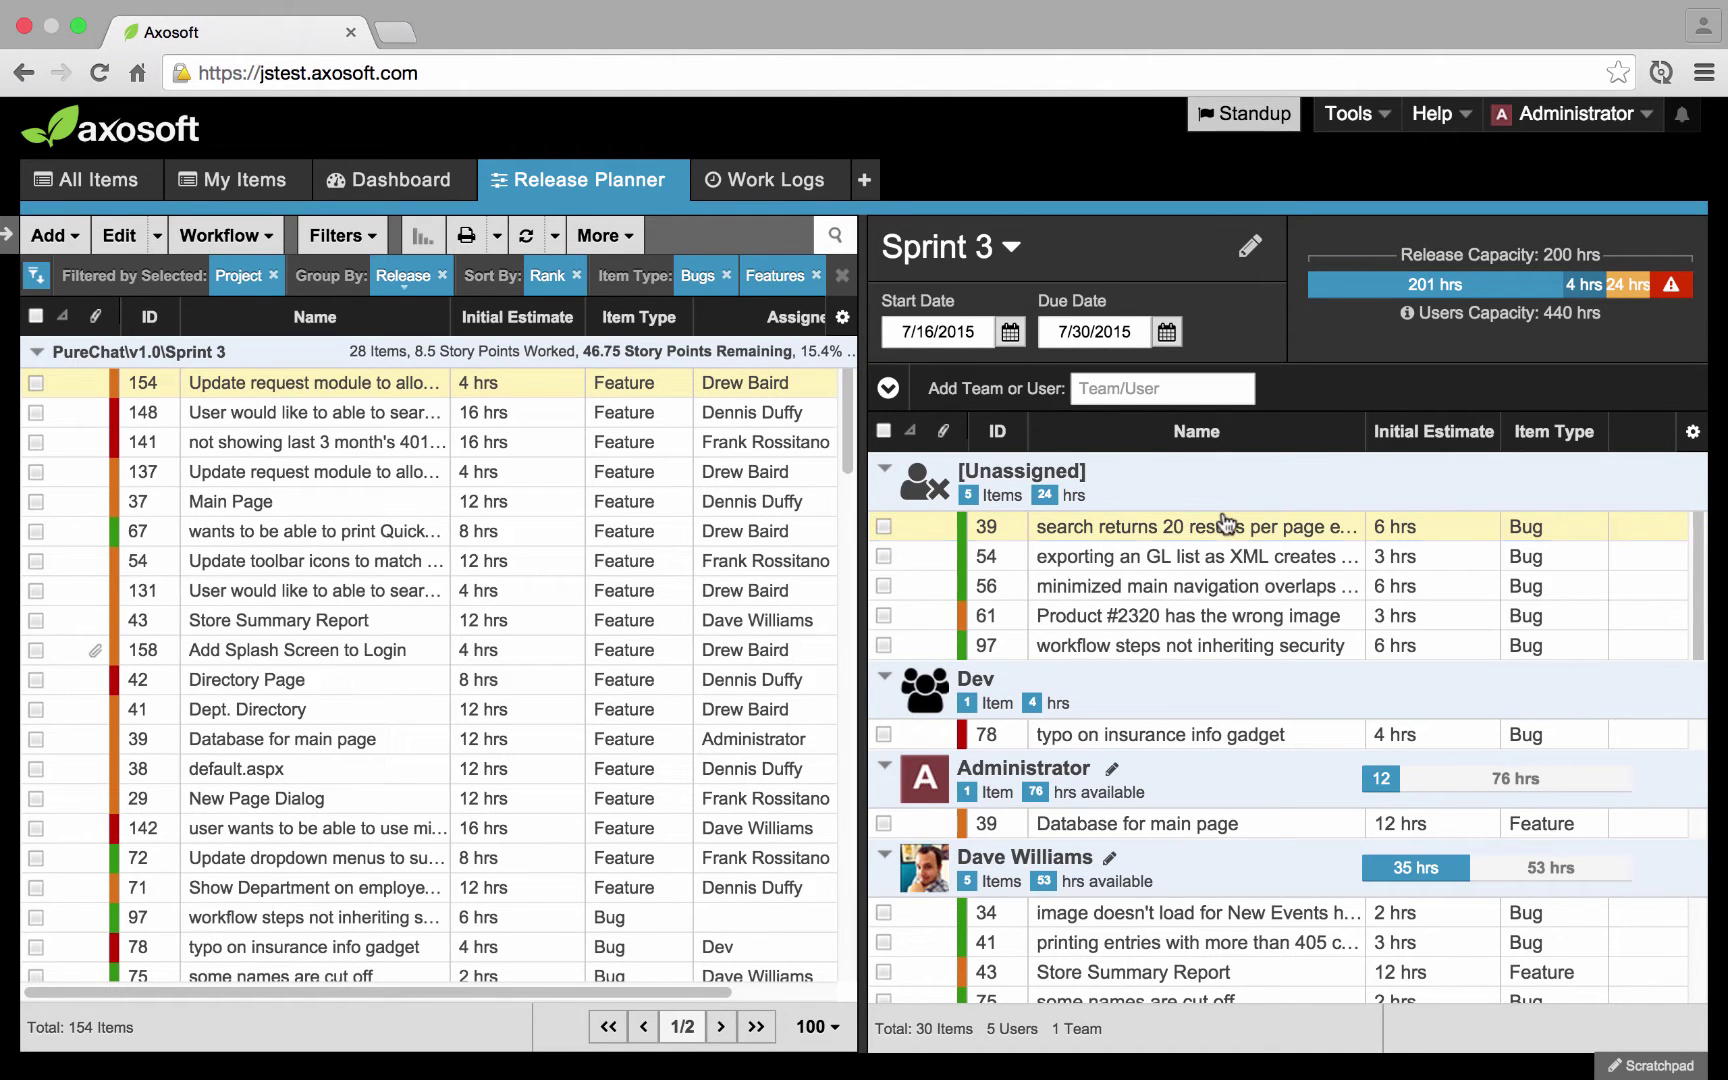
# Review Sprint 3's assignee groups and their hours against the capacity bars
pyautogui.scroll(-8, 1225, 521)
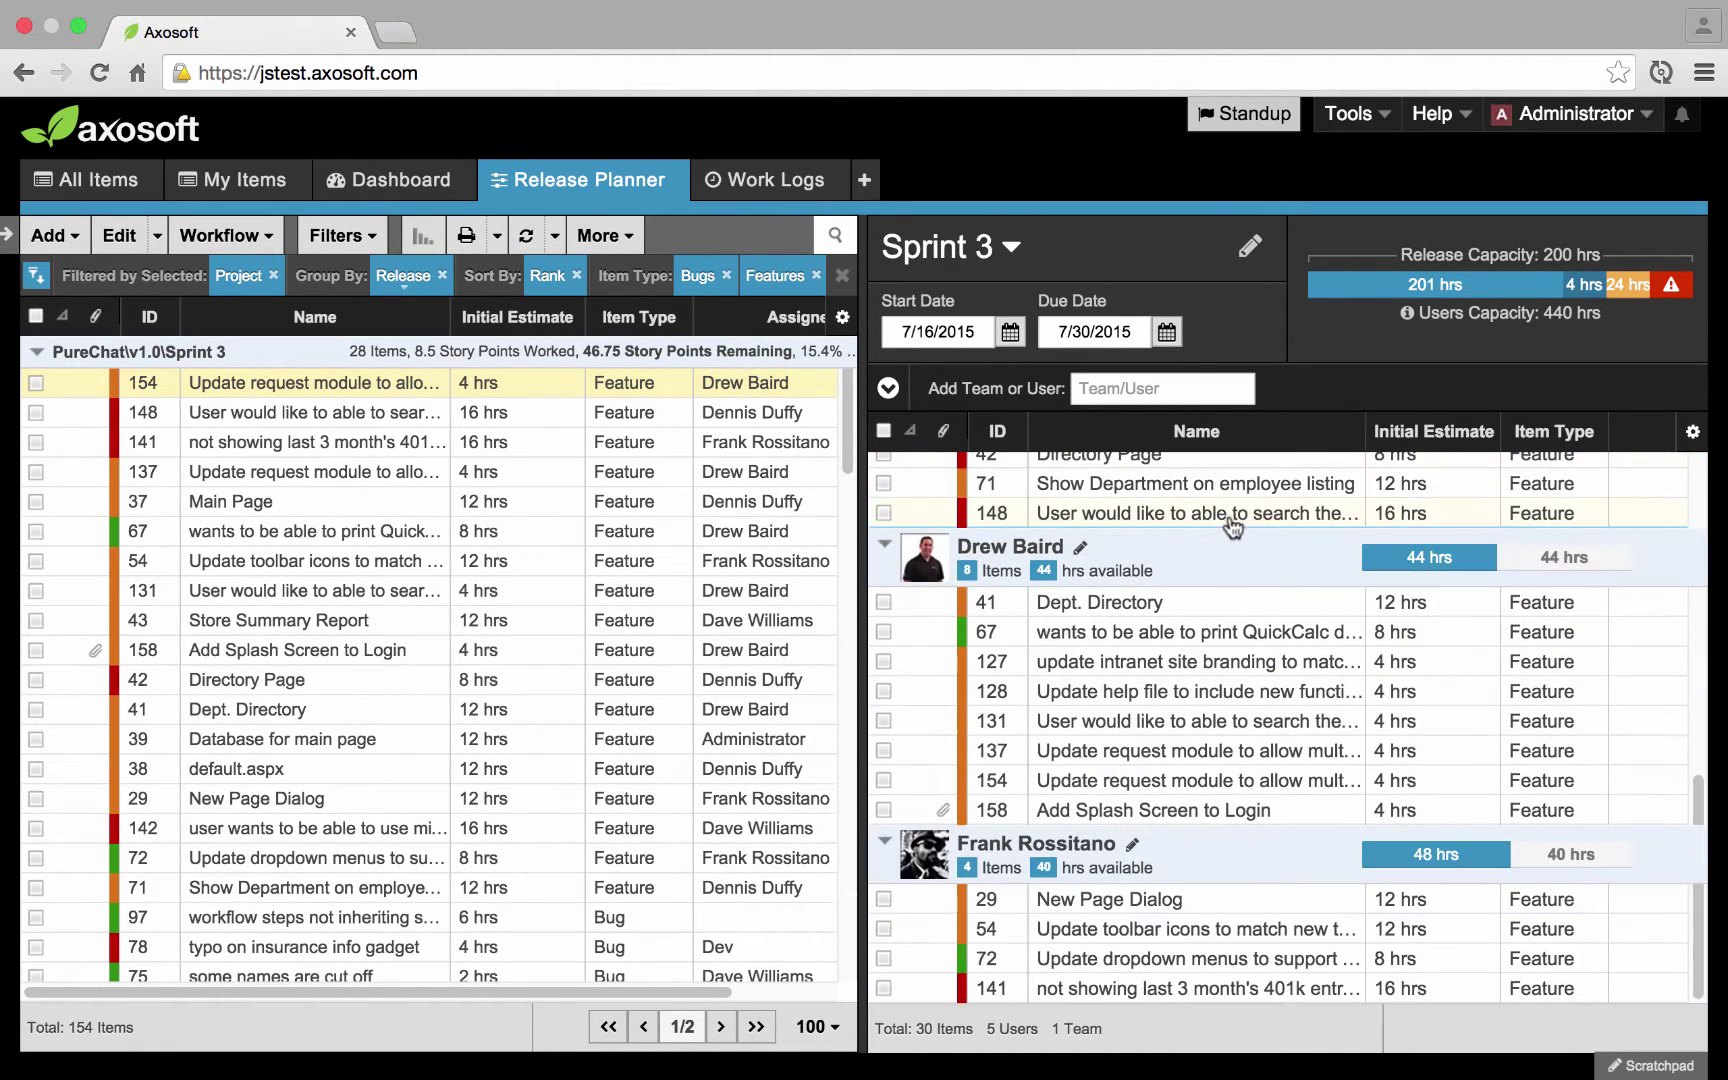
pyautogui.scroll(2, 1240, 583)
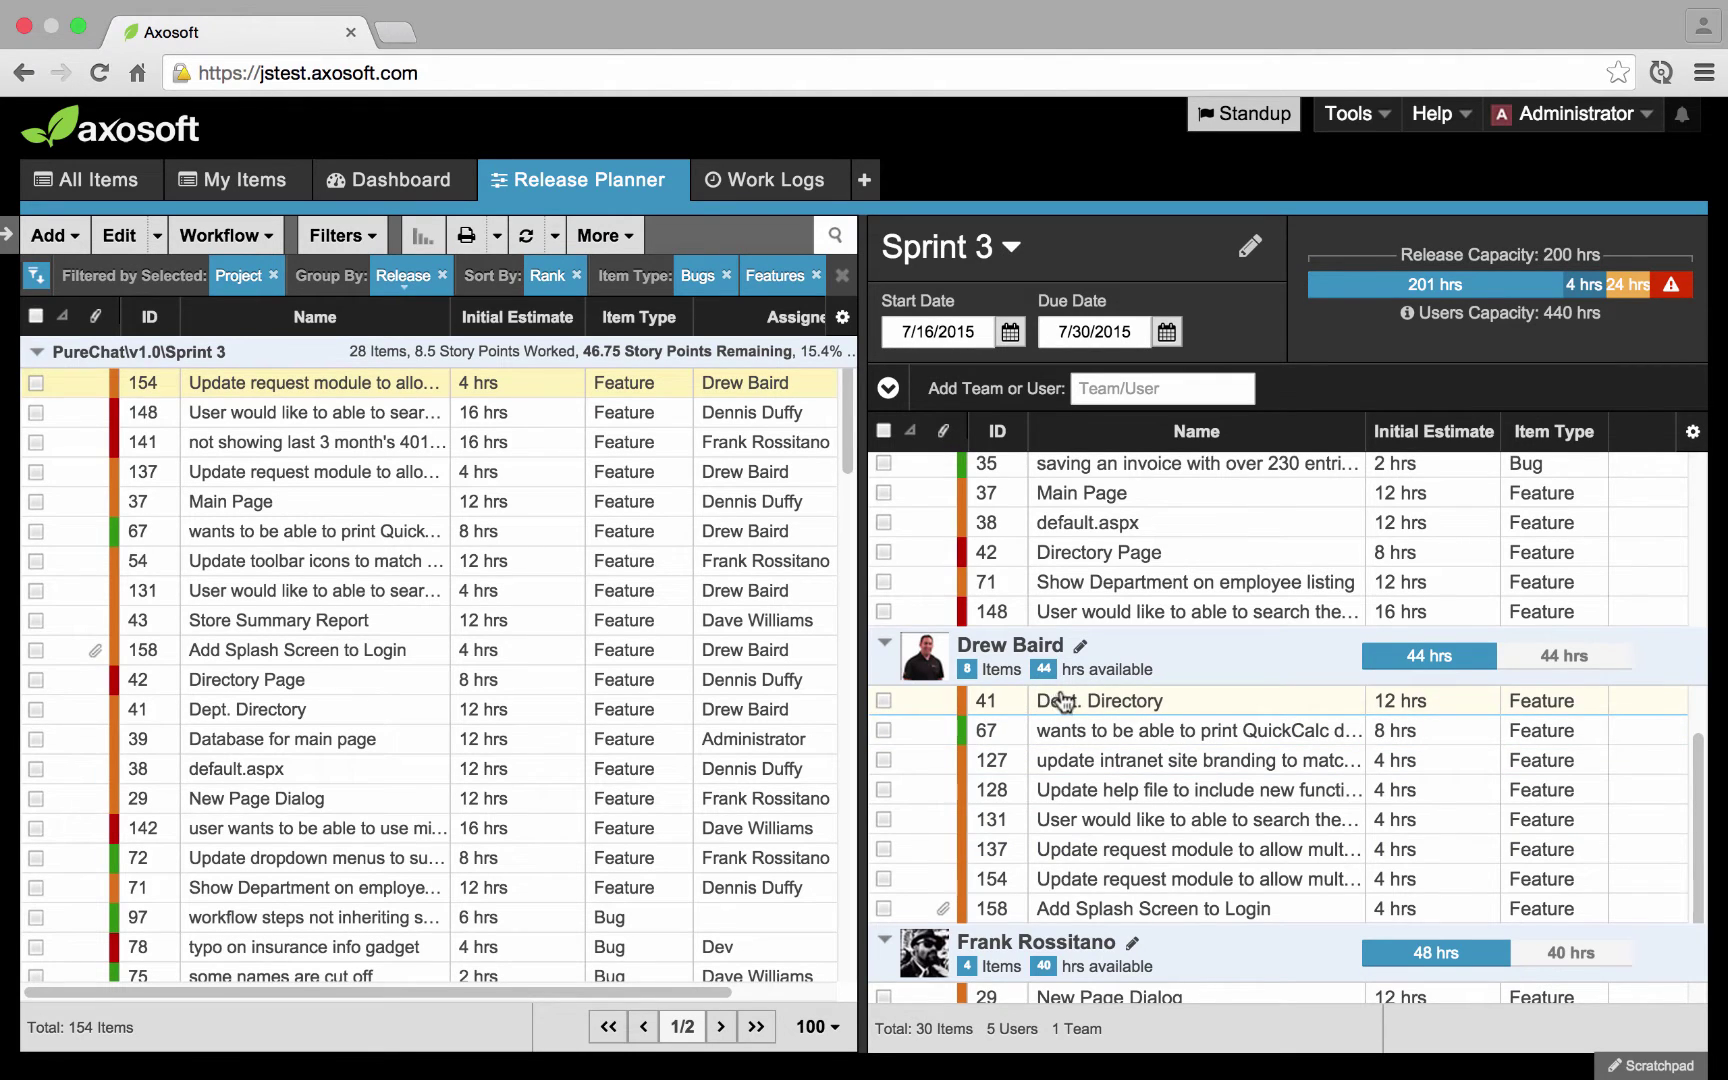
pyautogui.scroll(3, 1050, 705)
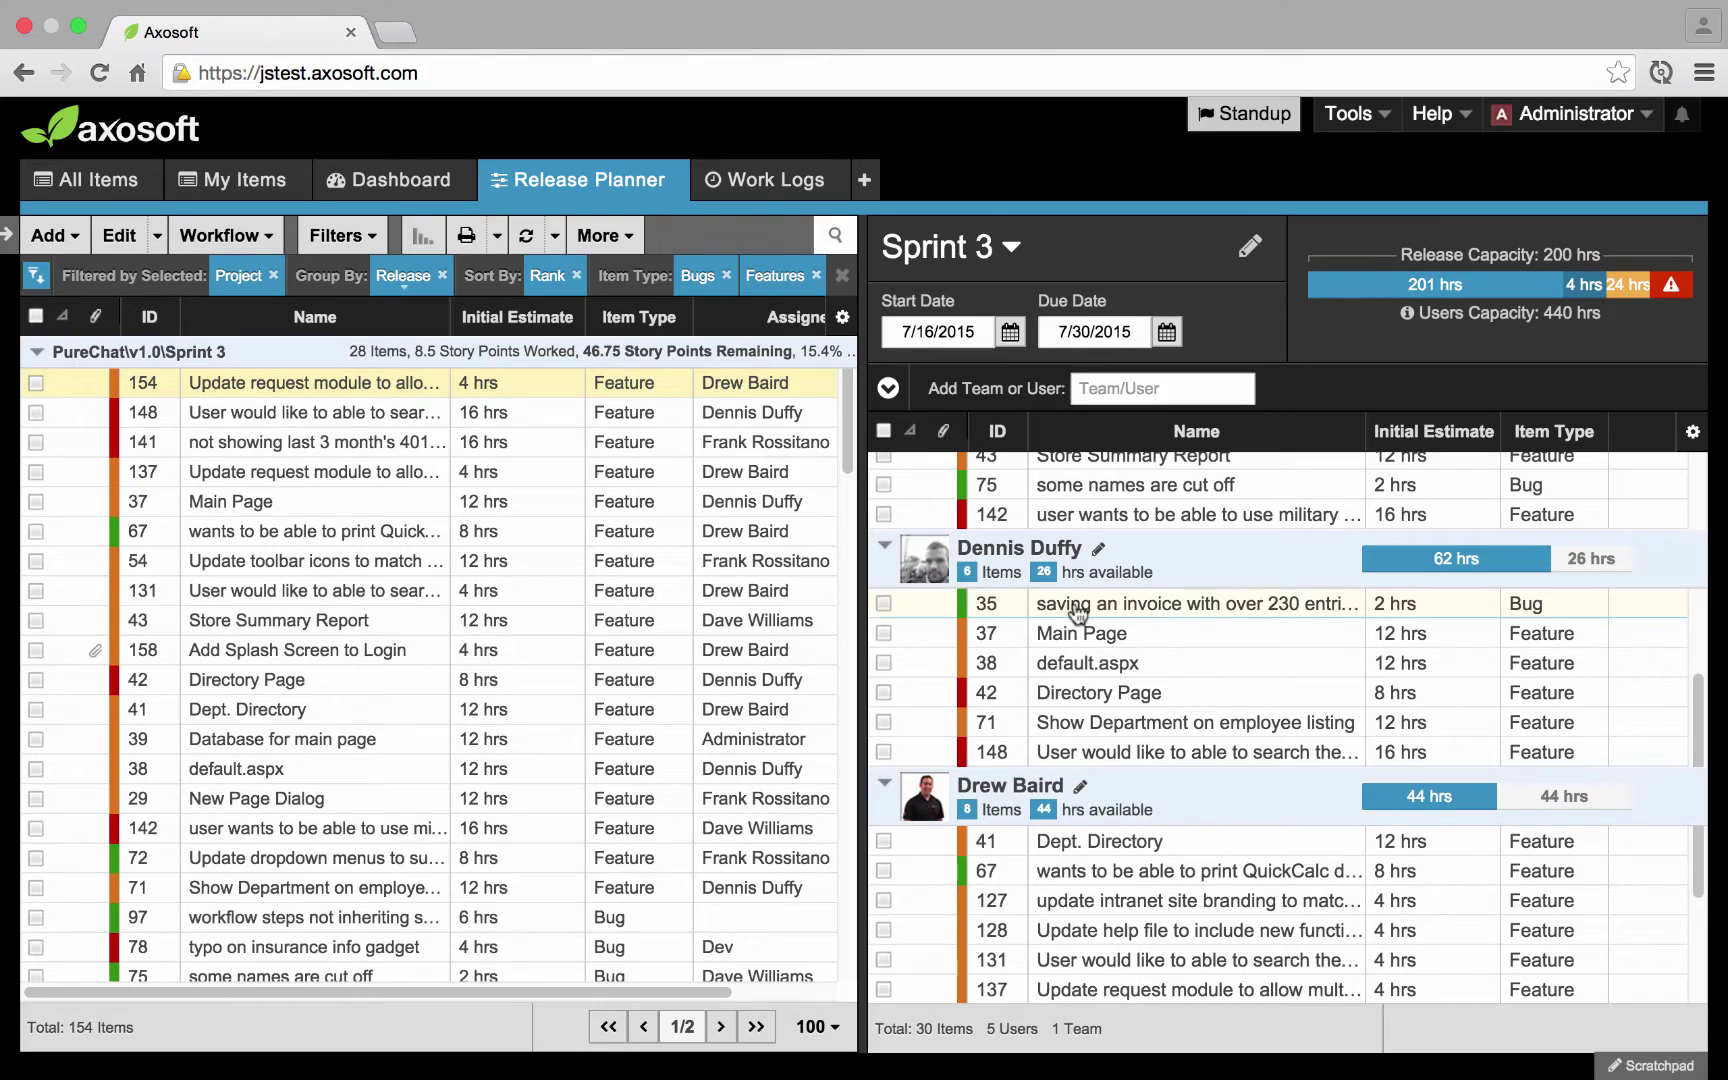
pyautogui.moveTo(1438, 569)
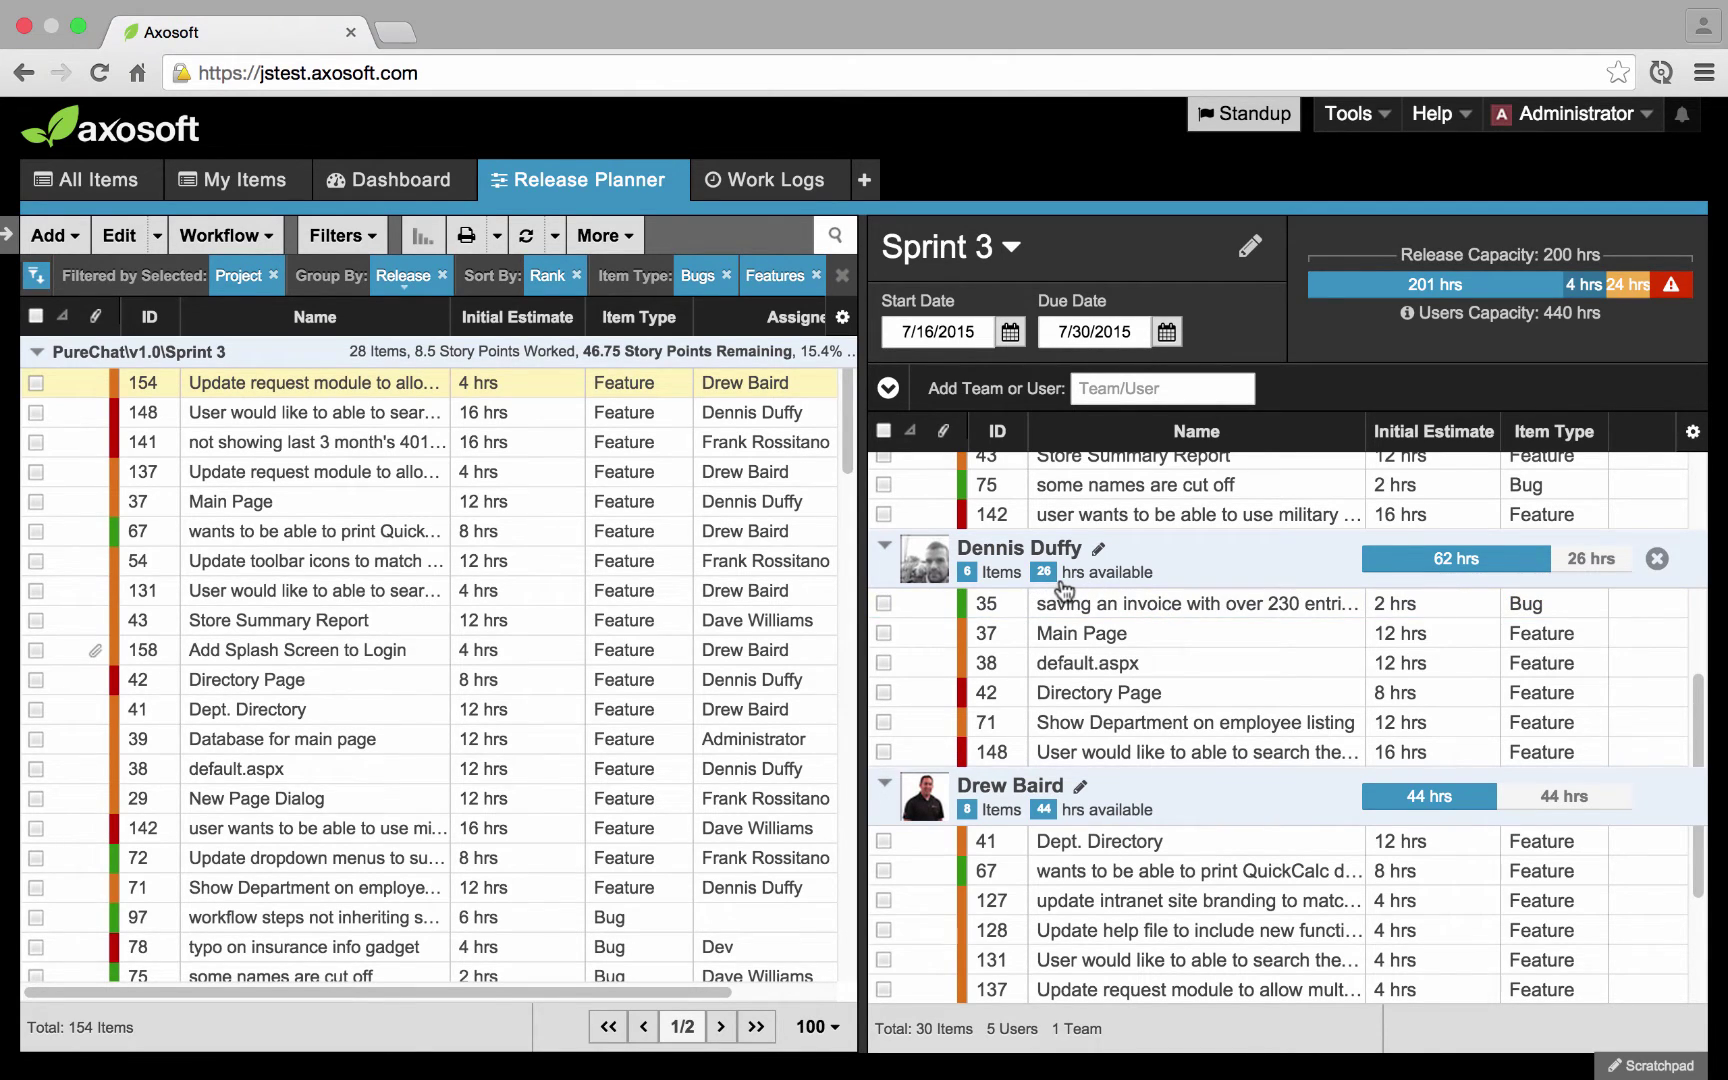
pyautogui.scroll(5, 1122, 648)
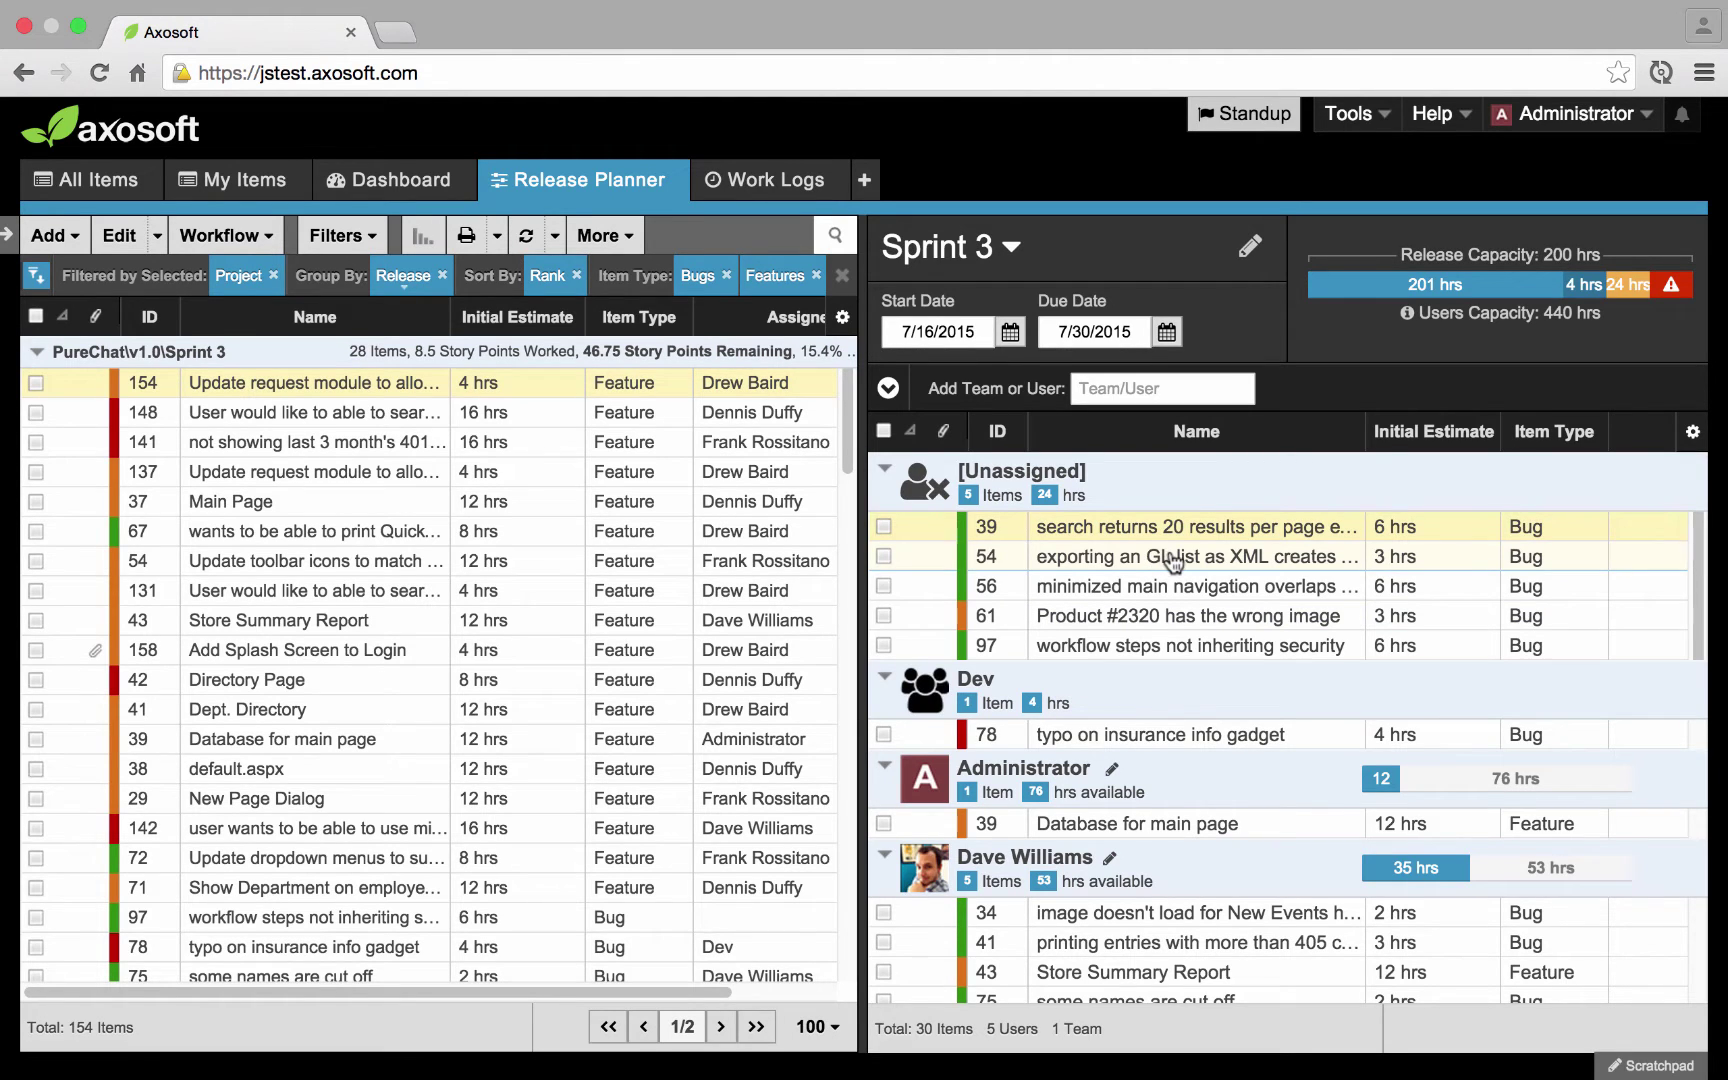
pyautogui.moveTo(1178, 558); pyautogui.dragTo(1172, 728)
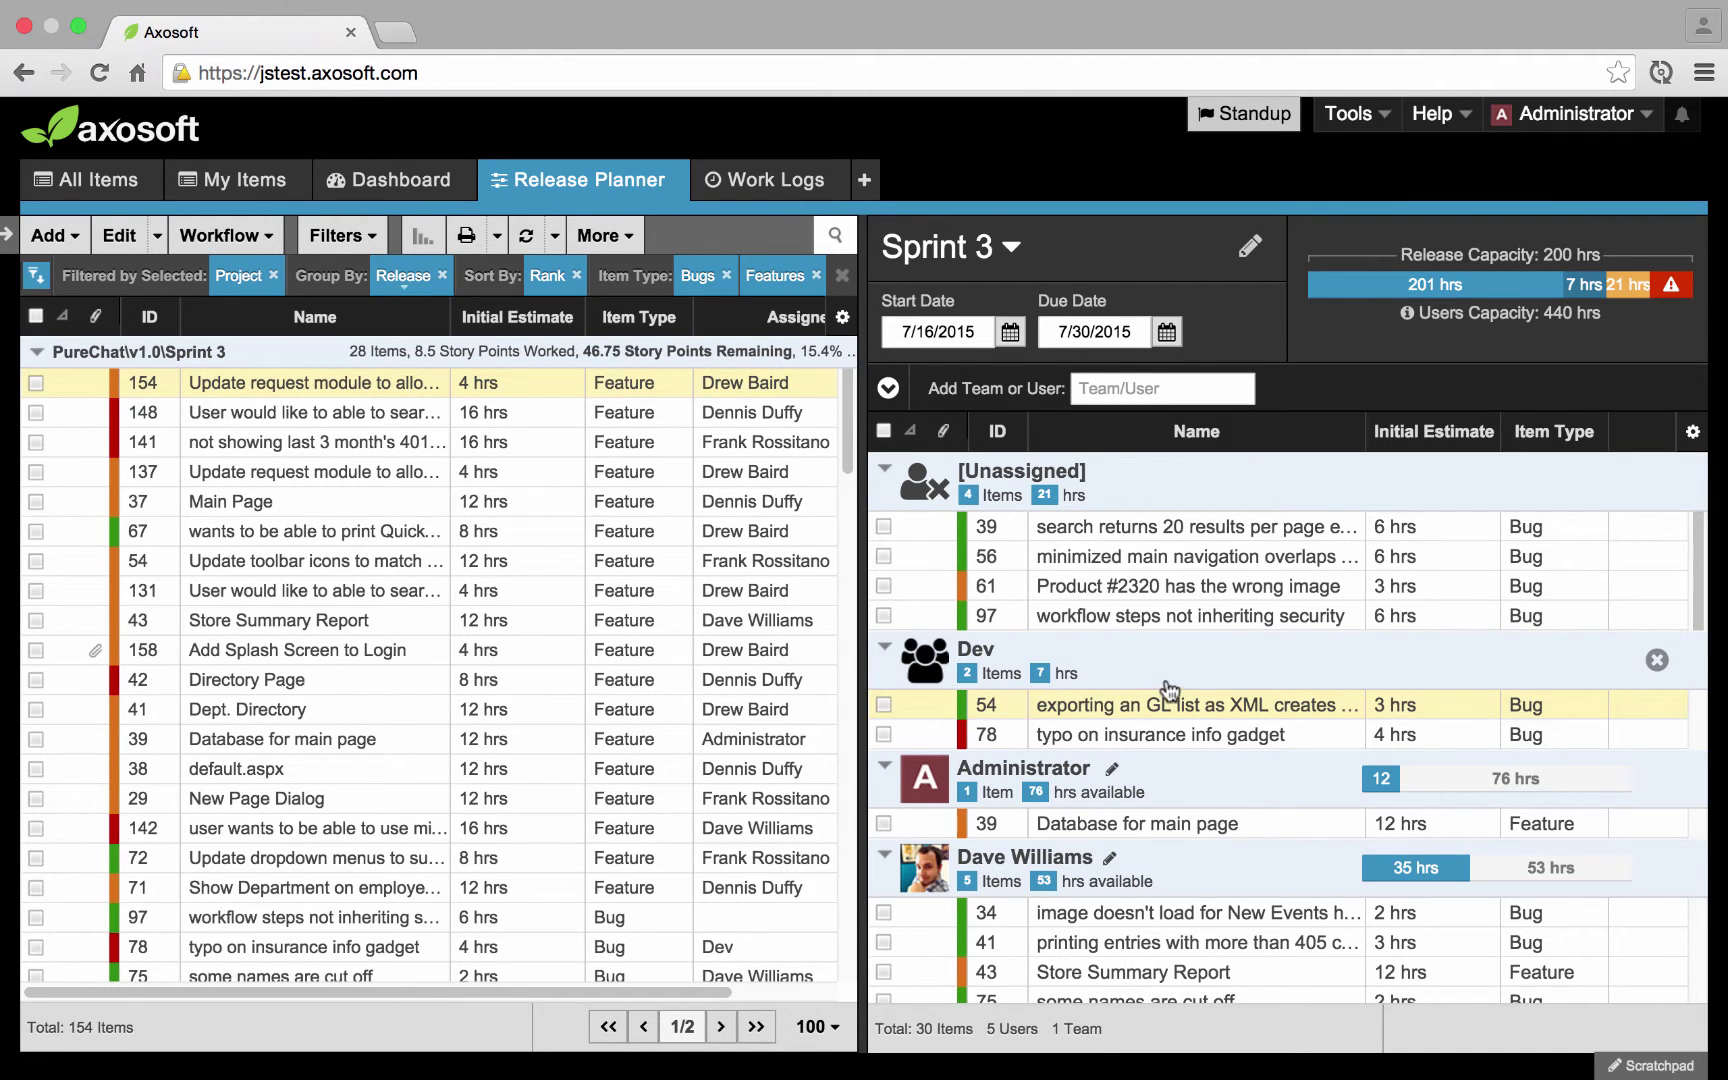
pyautogui.scroll(-2, 1165, 692)
pyautogui.scroll(1, 1168, 690)
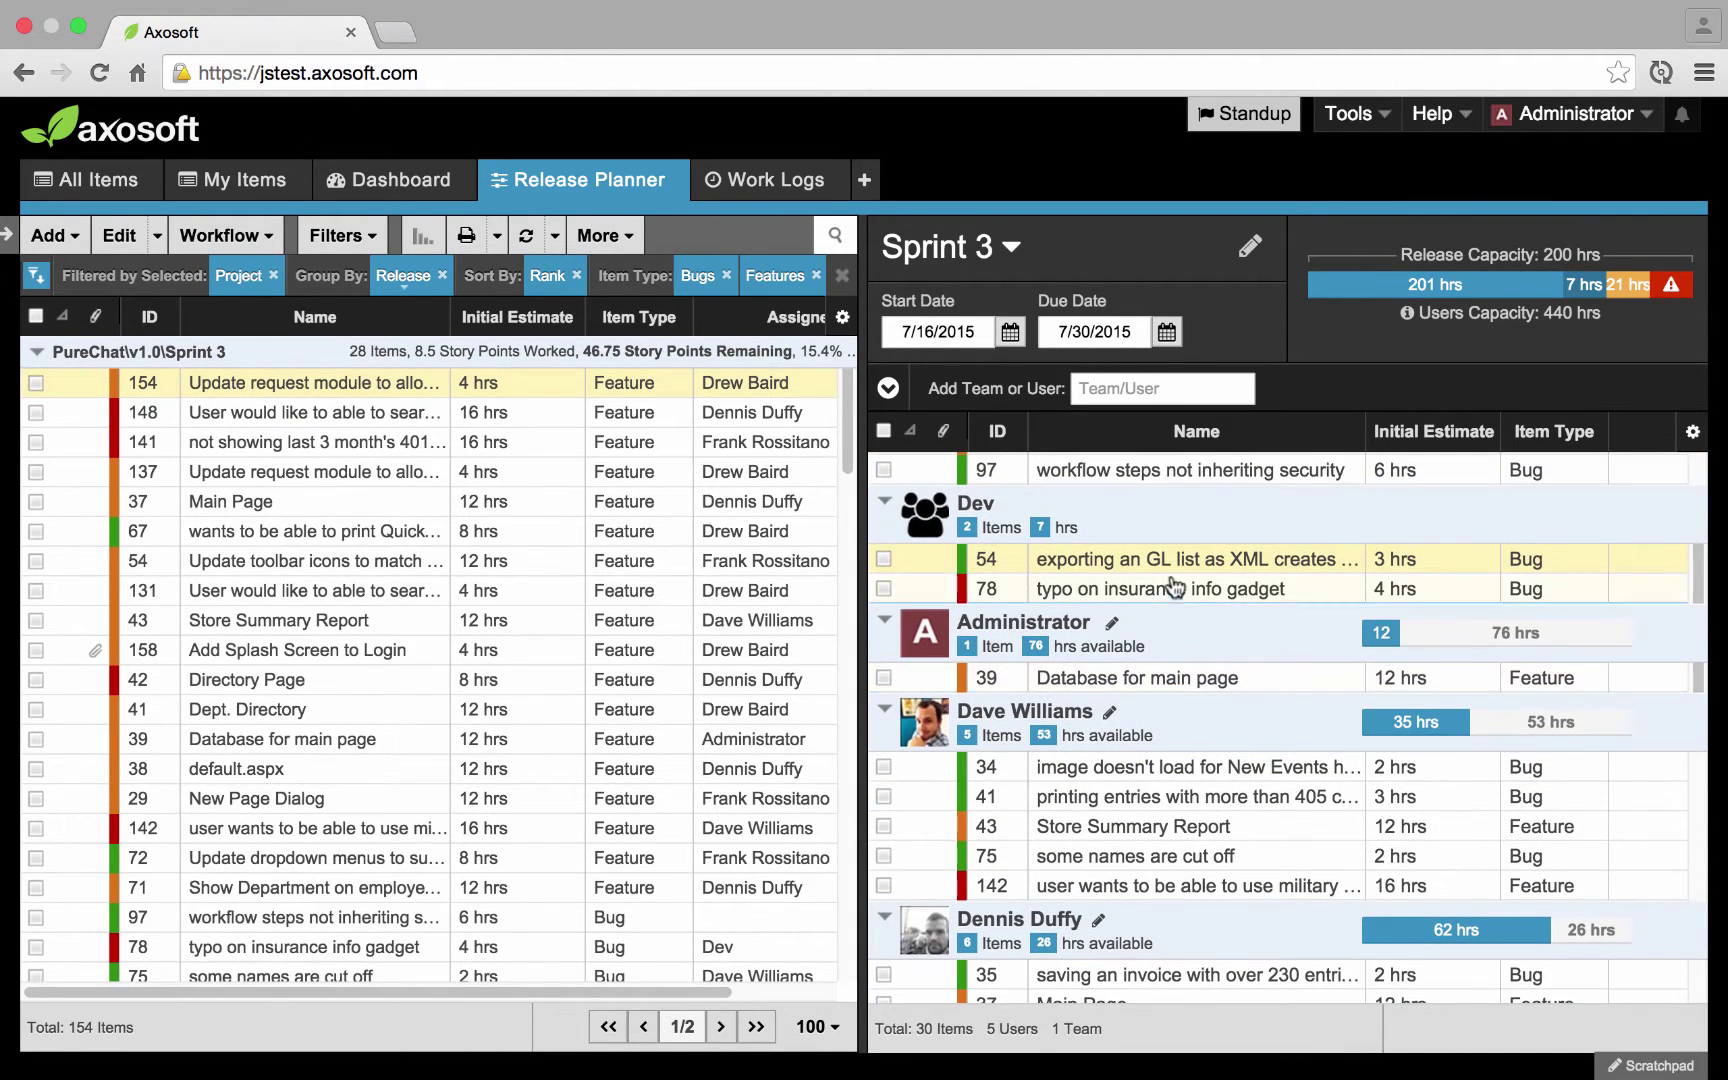
pyautogui.moveTo(1170, 470); pyautogui.dragTo(1208, 728)
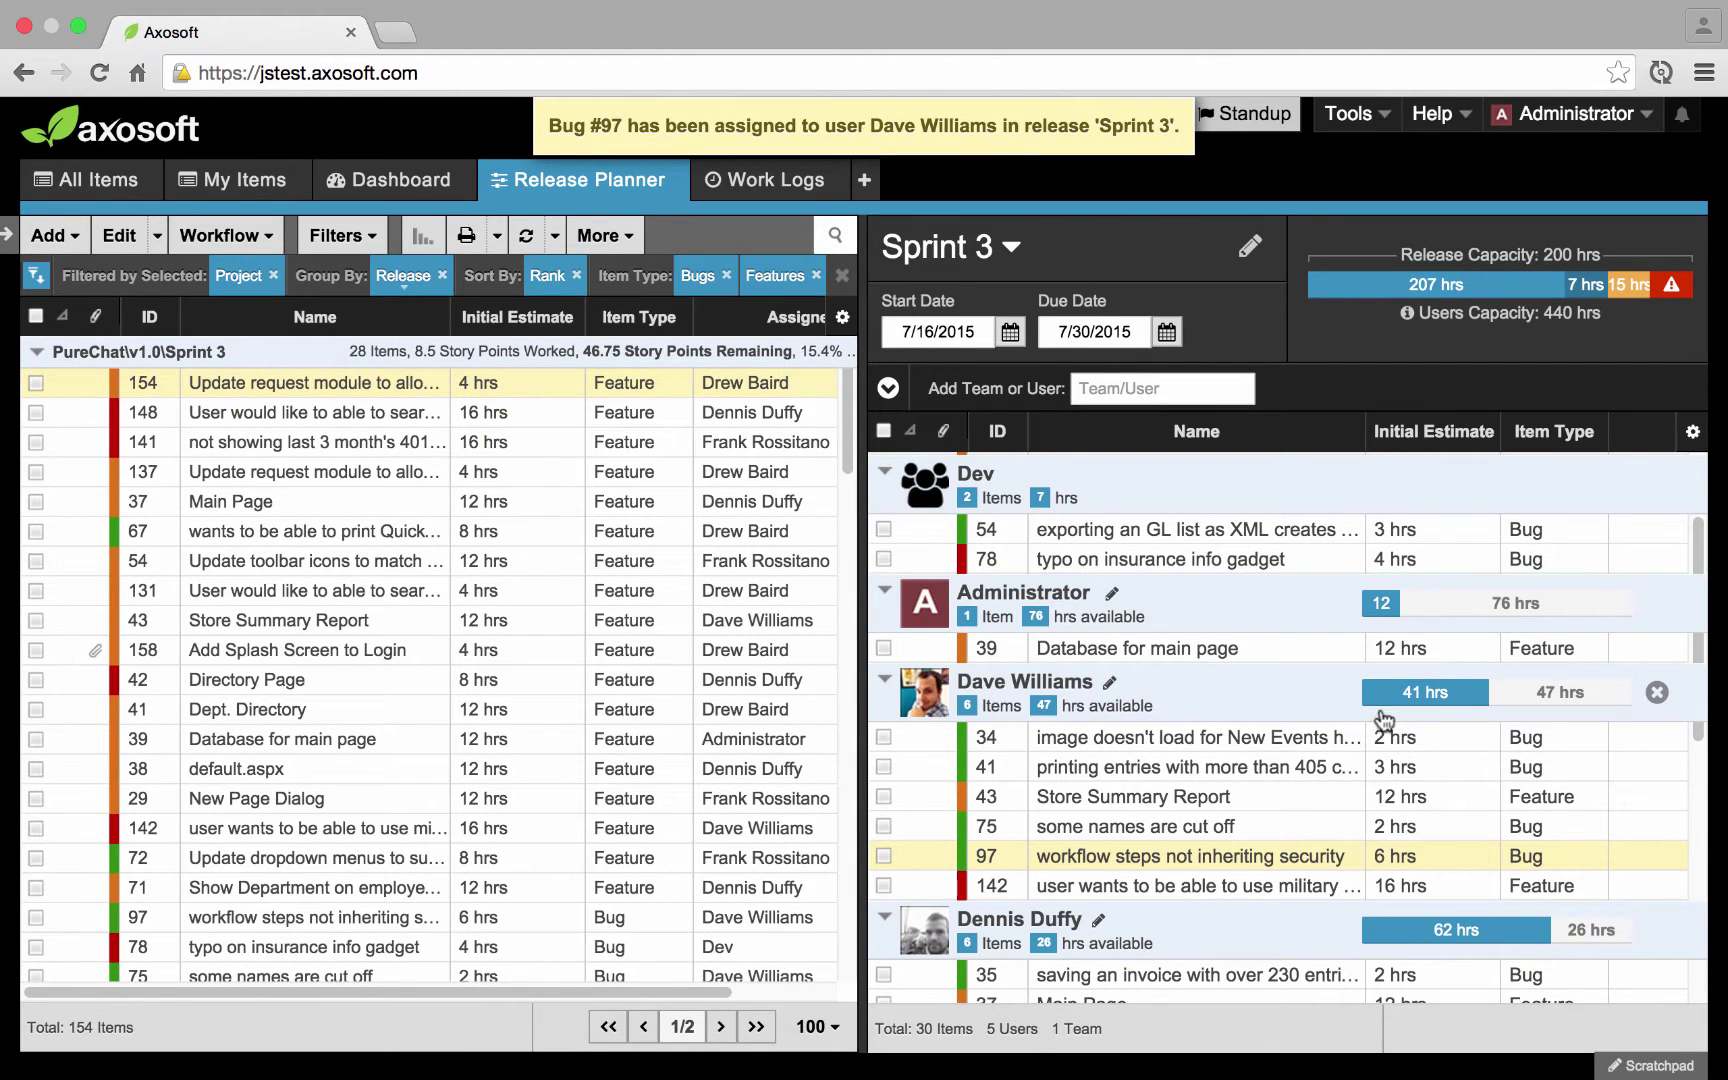
# Check the members' capacity bars after the two reassignments
pyautogui.scroll(1, 1410, 718)
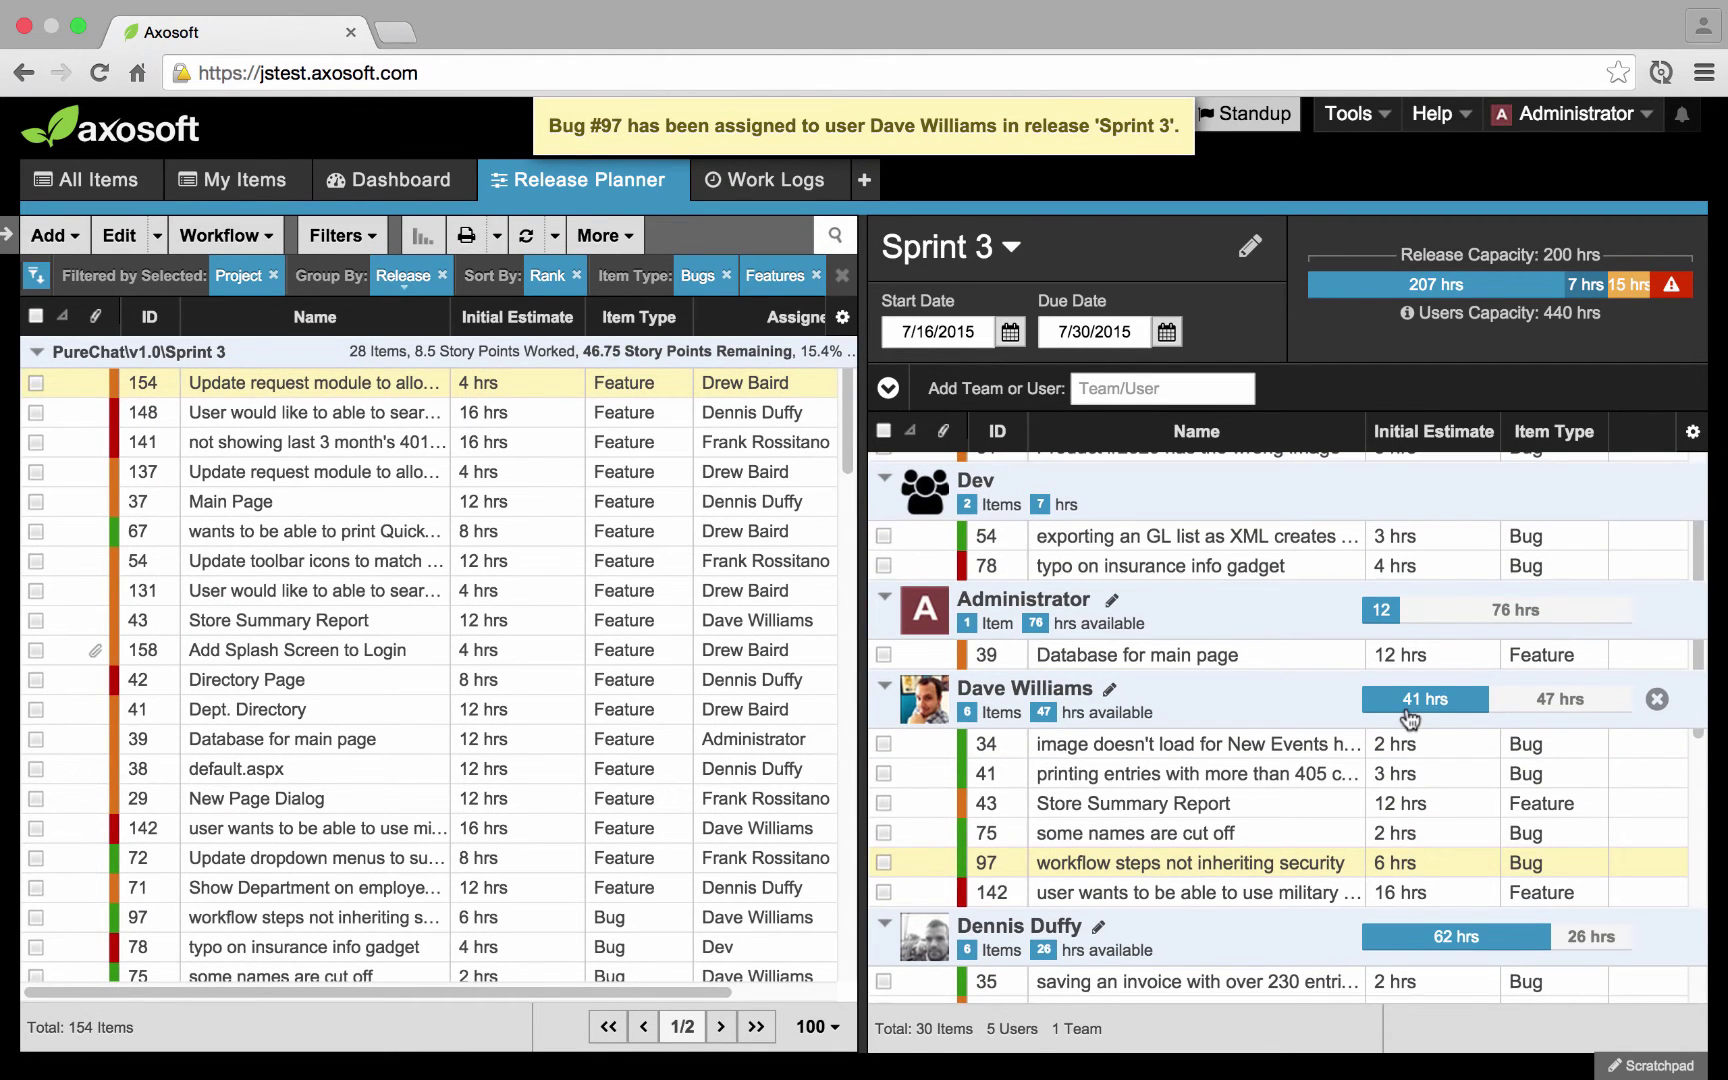
pyautogui.moveTo(1410, 718)
pyautogui.moveTo(1540, 702)
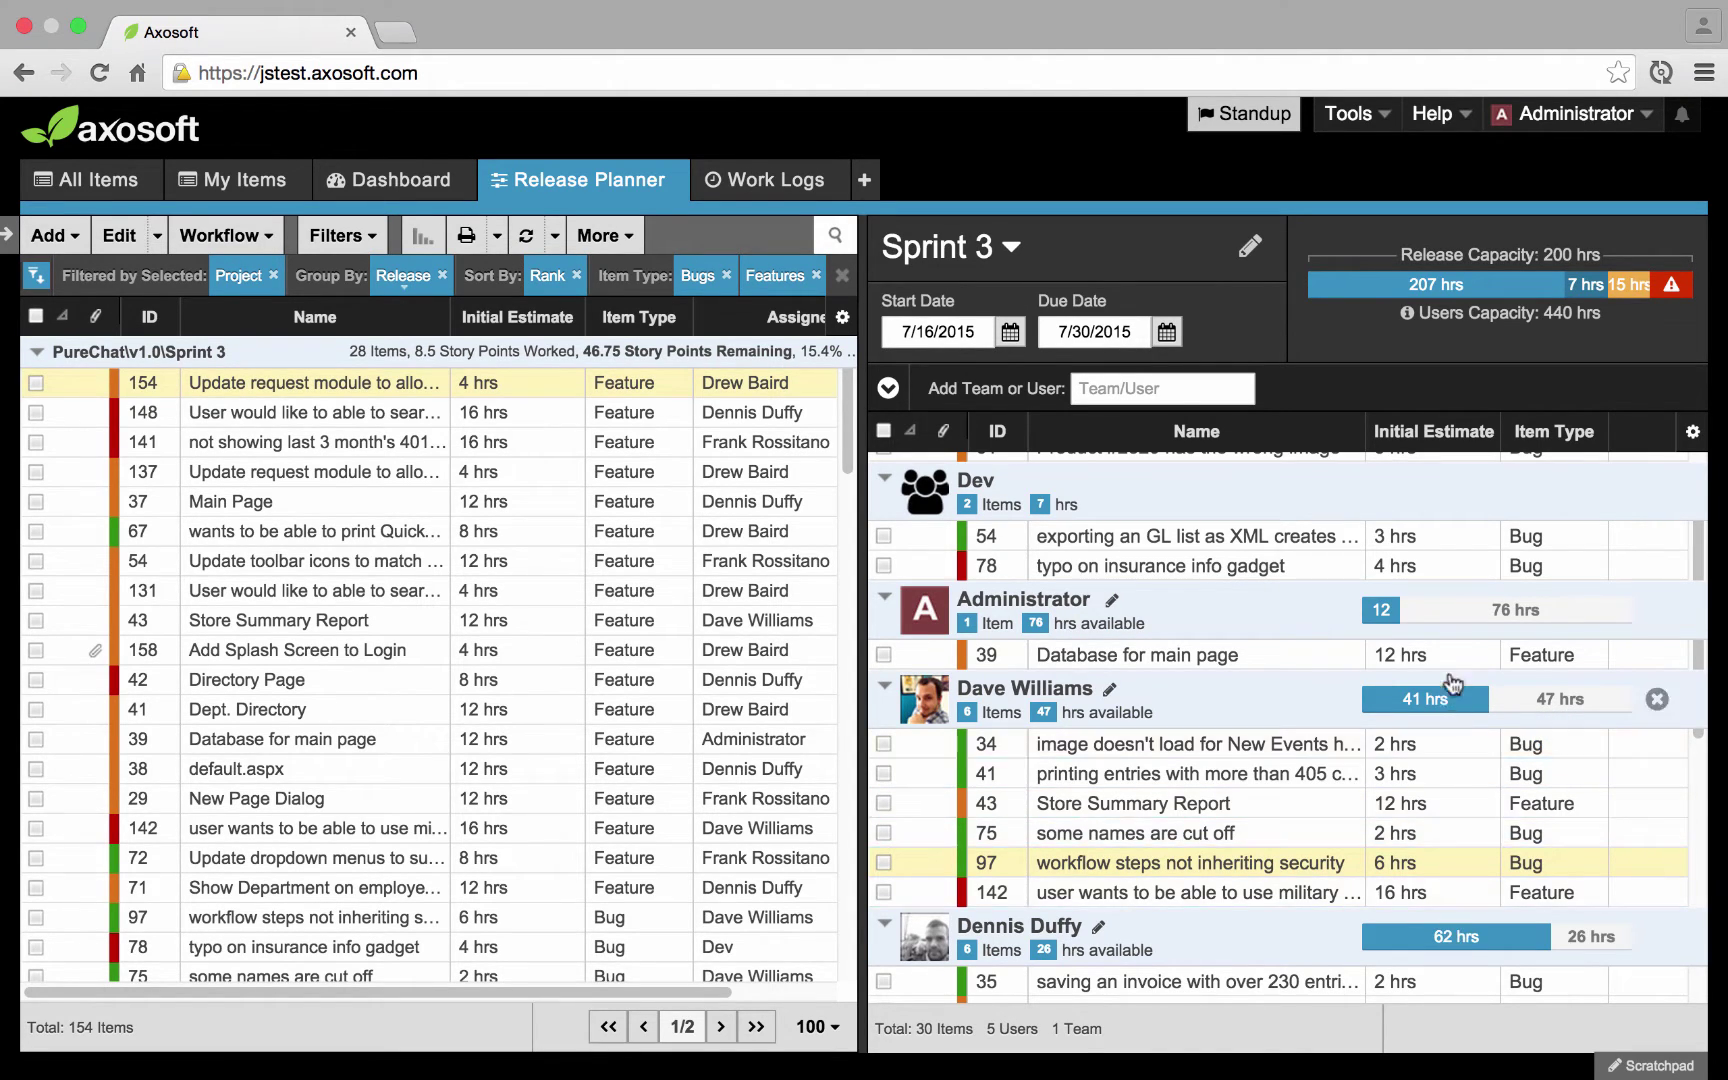
pyautogui.scroll(-3, 1450, 630)
pyautogui.scroll(6, 1462, 780)
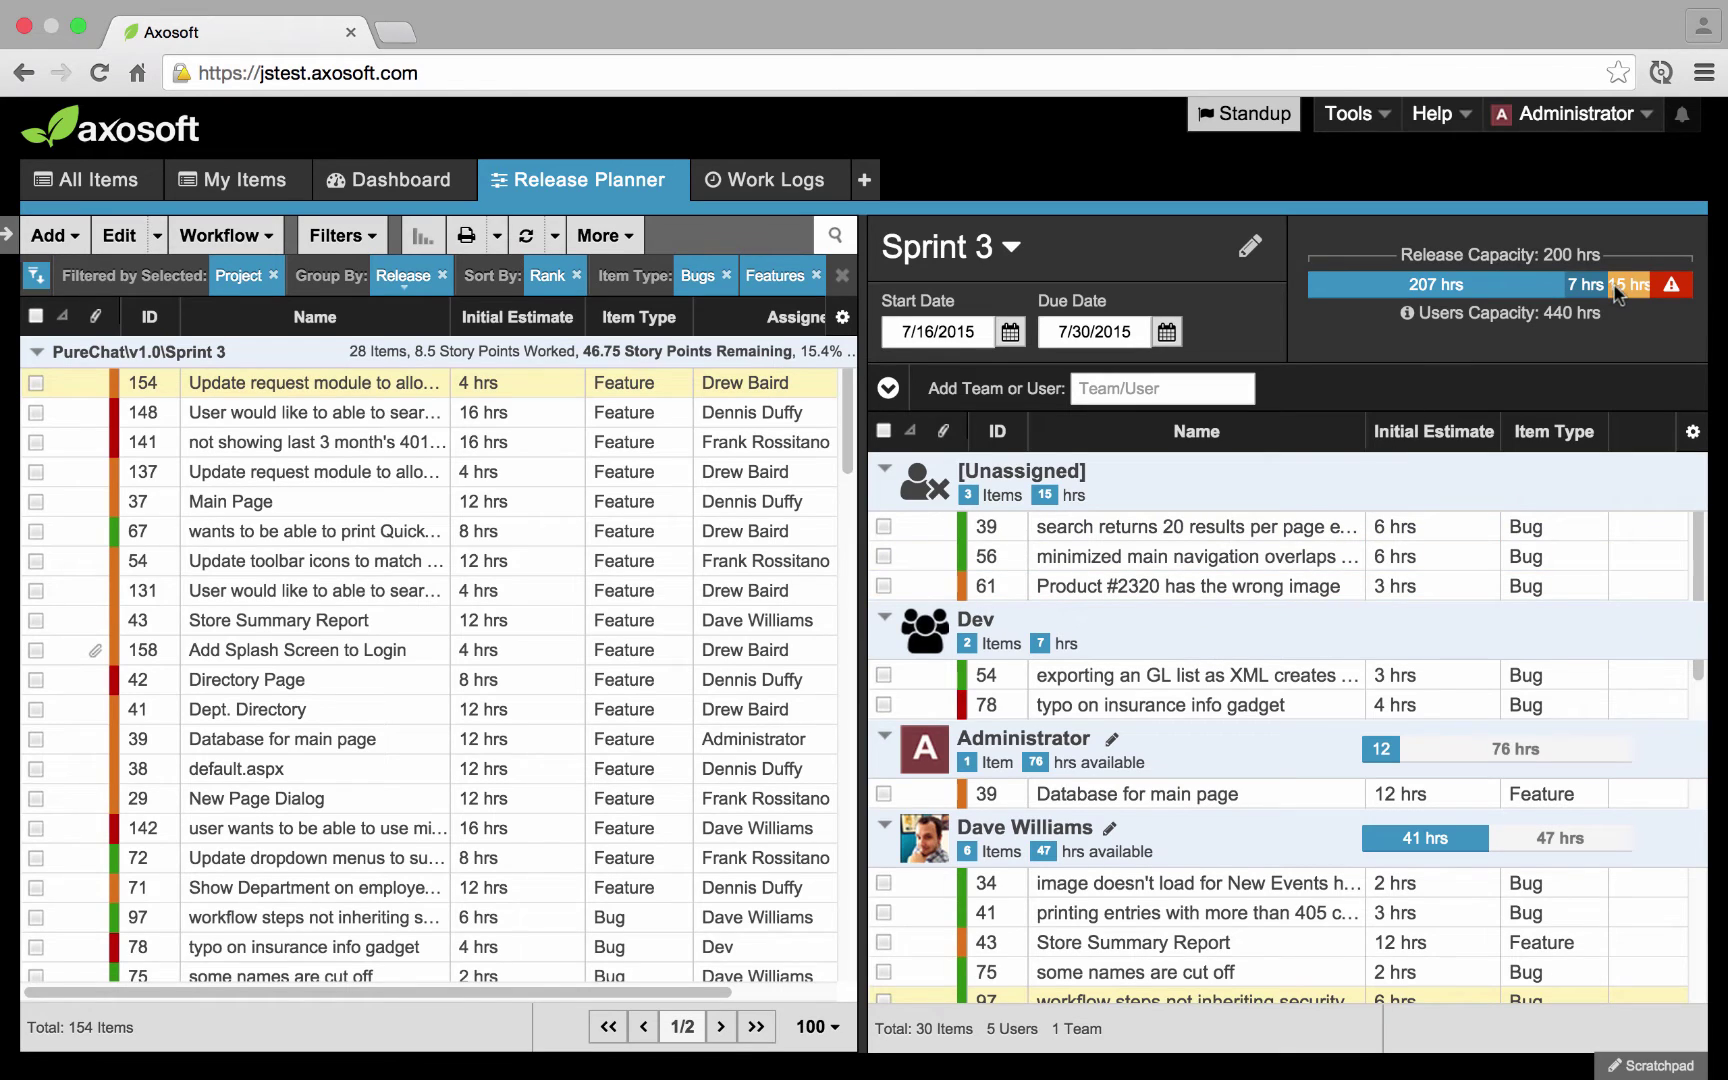
pyautogui.moveTo(1625, 300)
# View Sprint 3's 200-hr capacity in its release settings and cancel without changes
pyautogui.click(1249, 250)
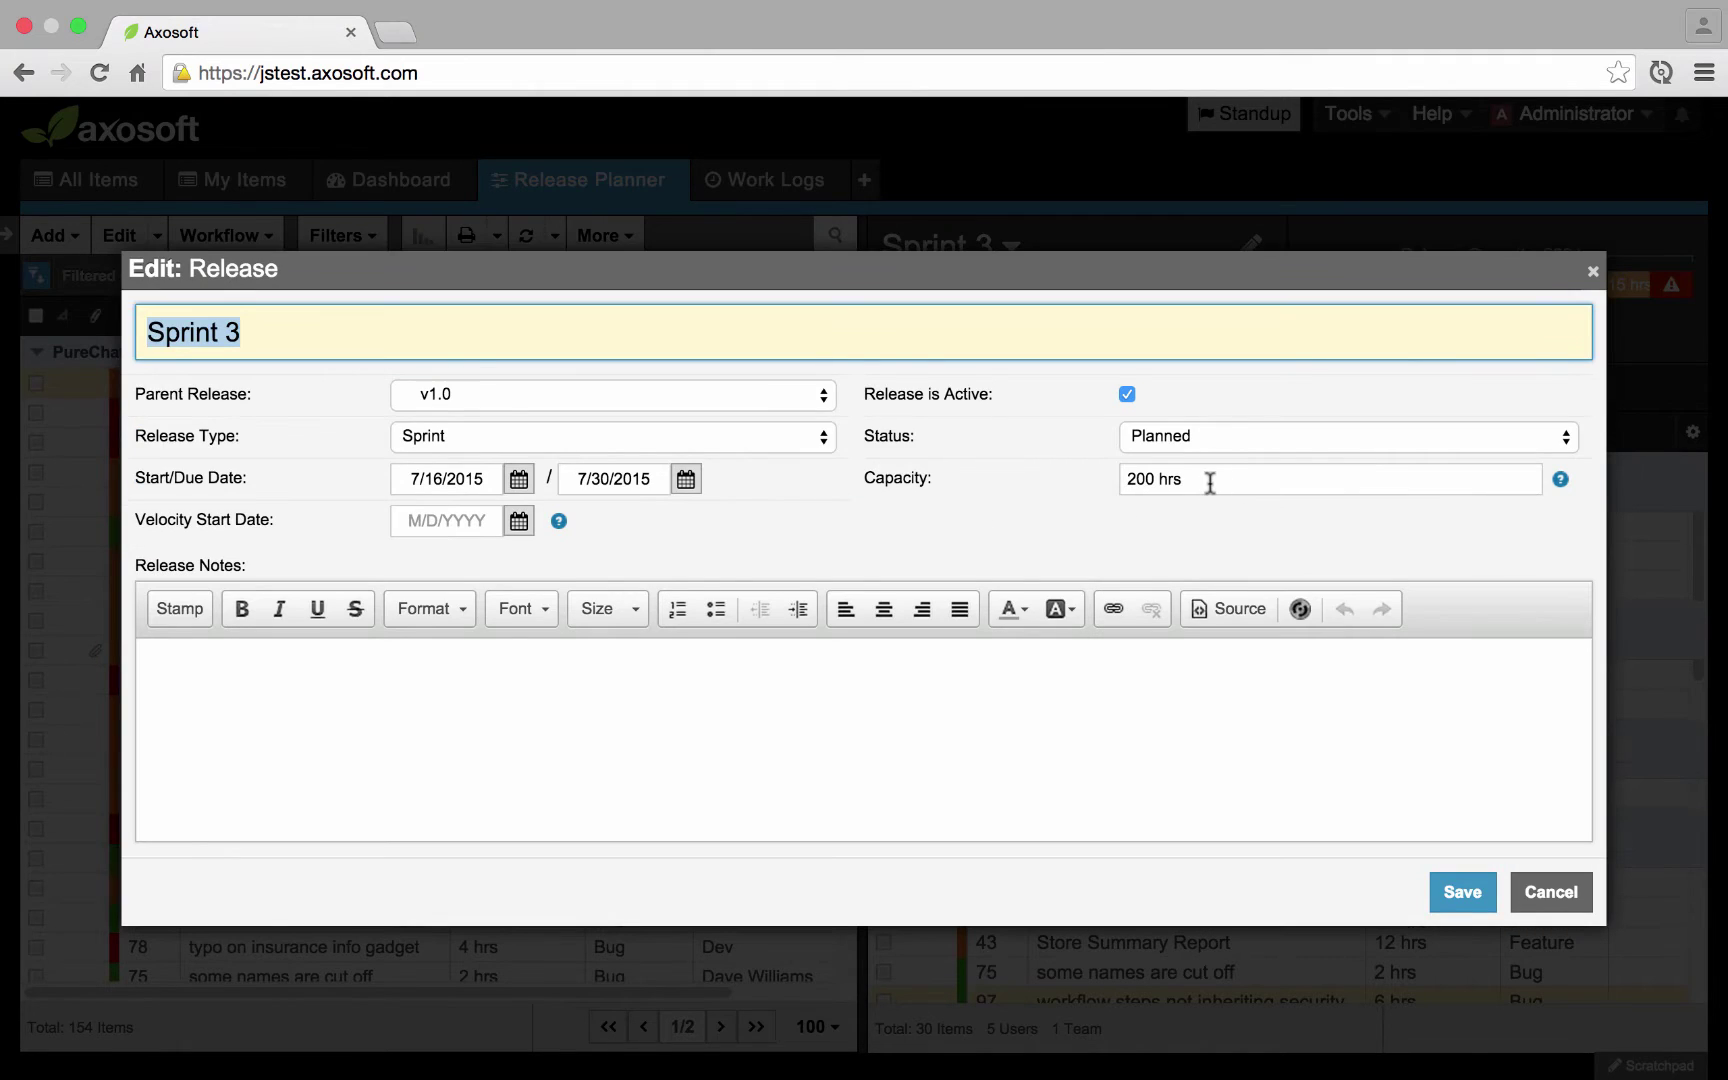
pyautogui.click(1210, 483)
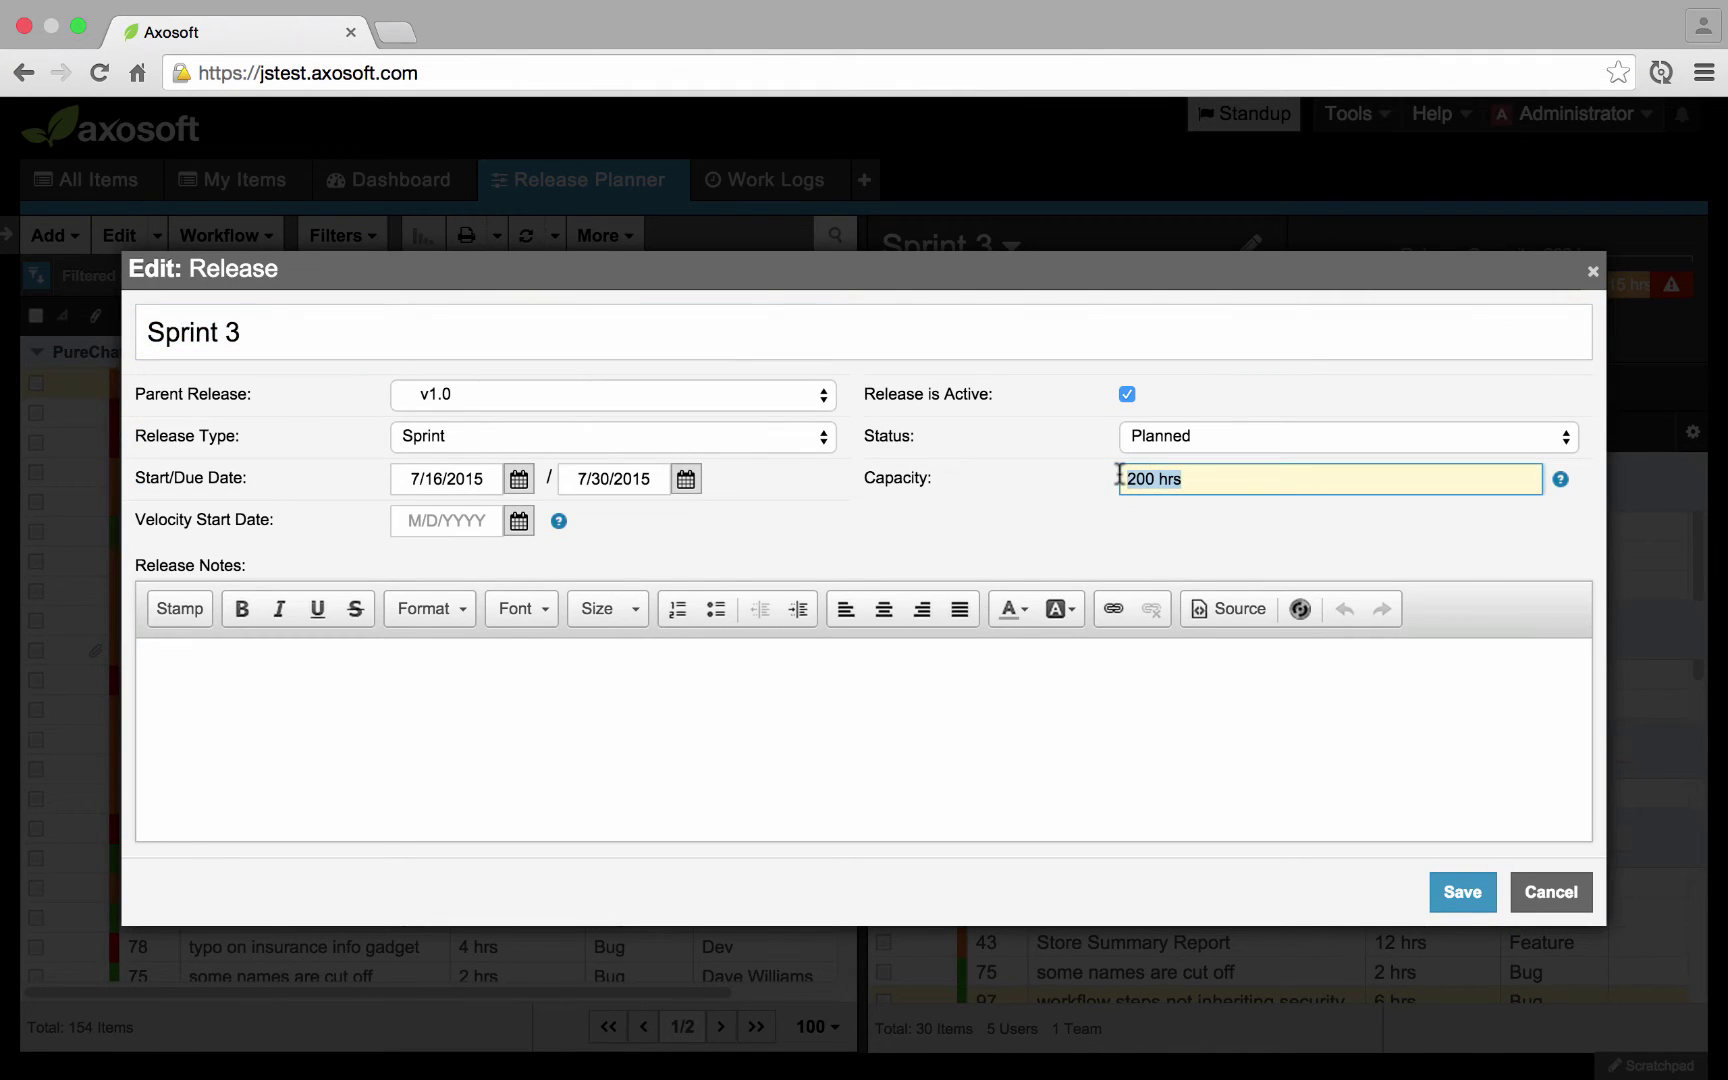
pyautogui.click(1553, 895)
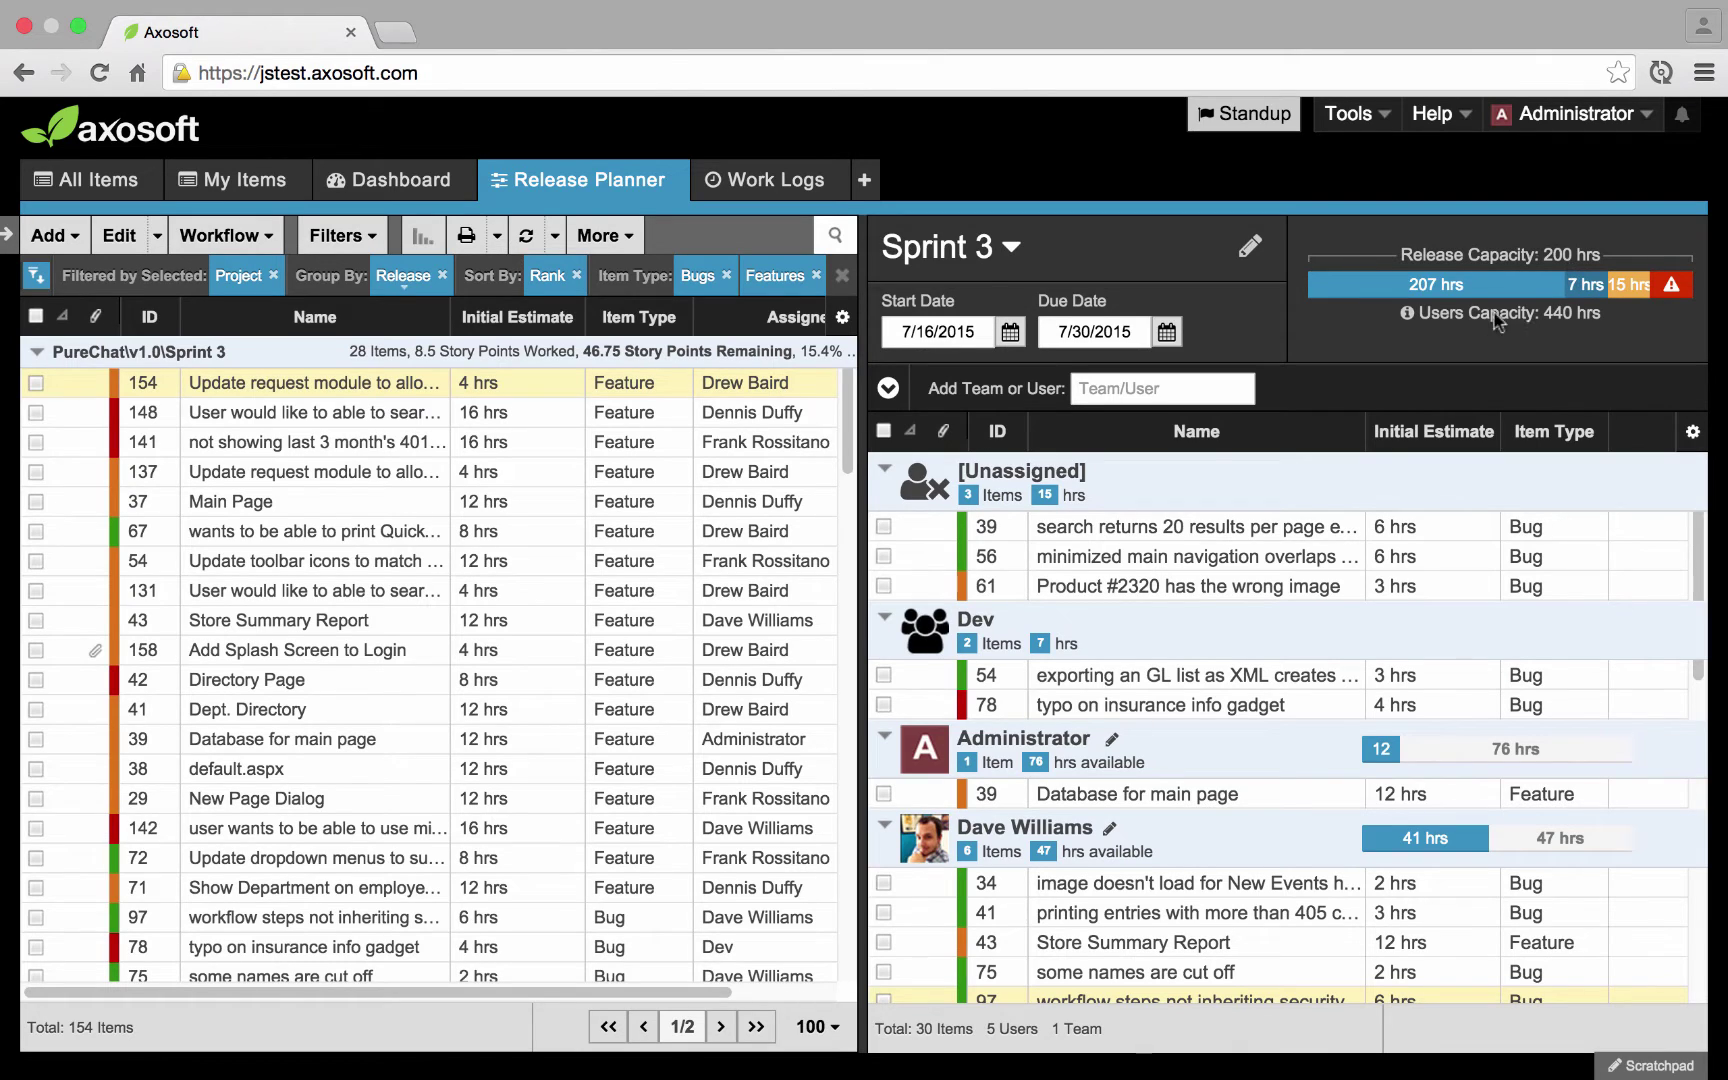
# Point out the 440-hr Users Capacity, check the start date, and collapse all member groups
pyautogui.moveTo(1420, 313); pyautogui.dragTo(1568, 335)
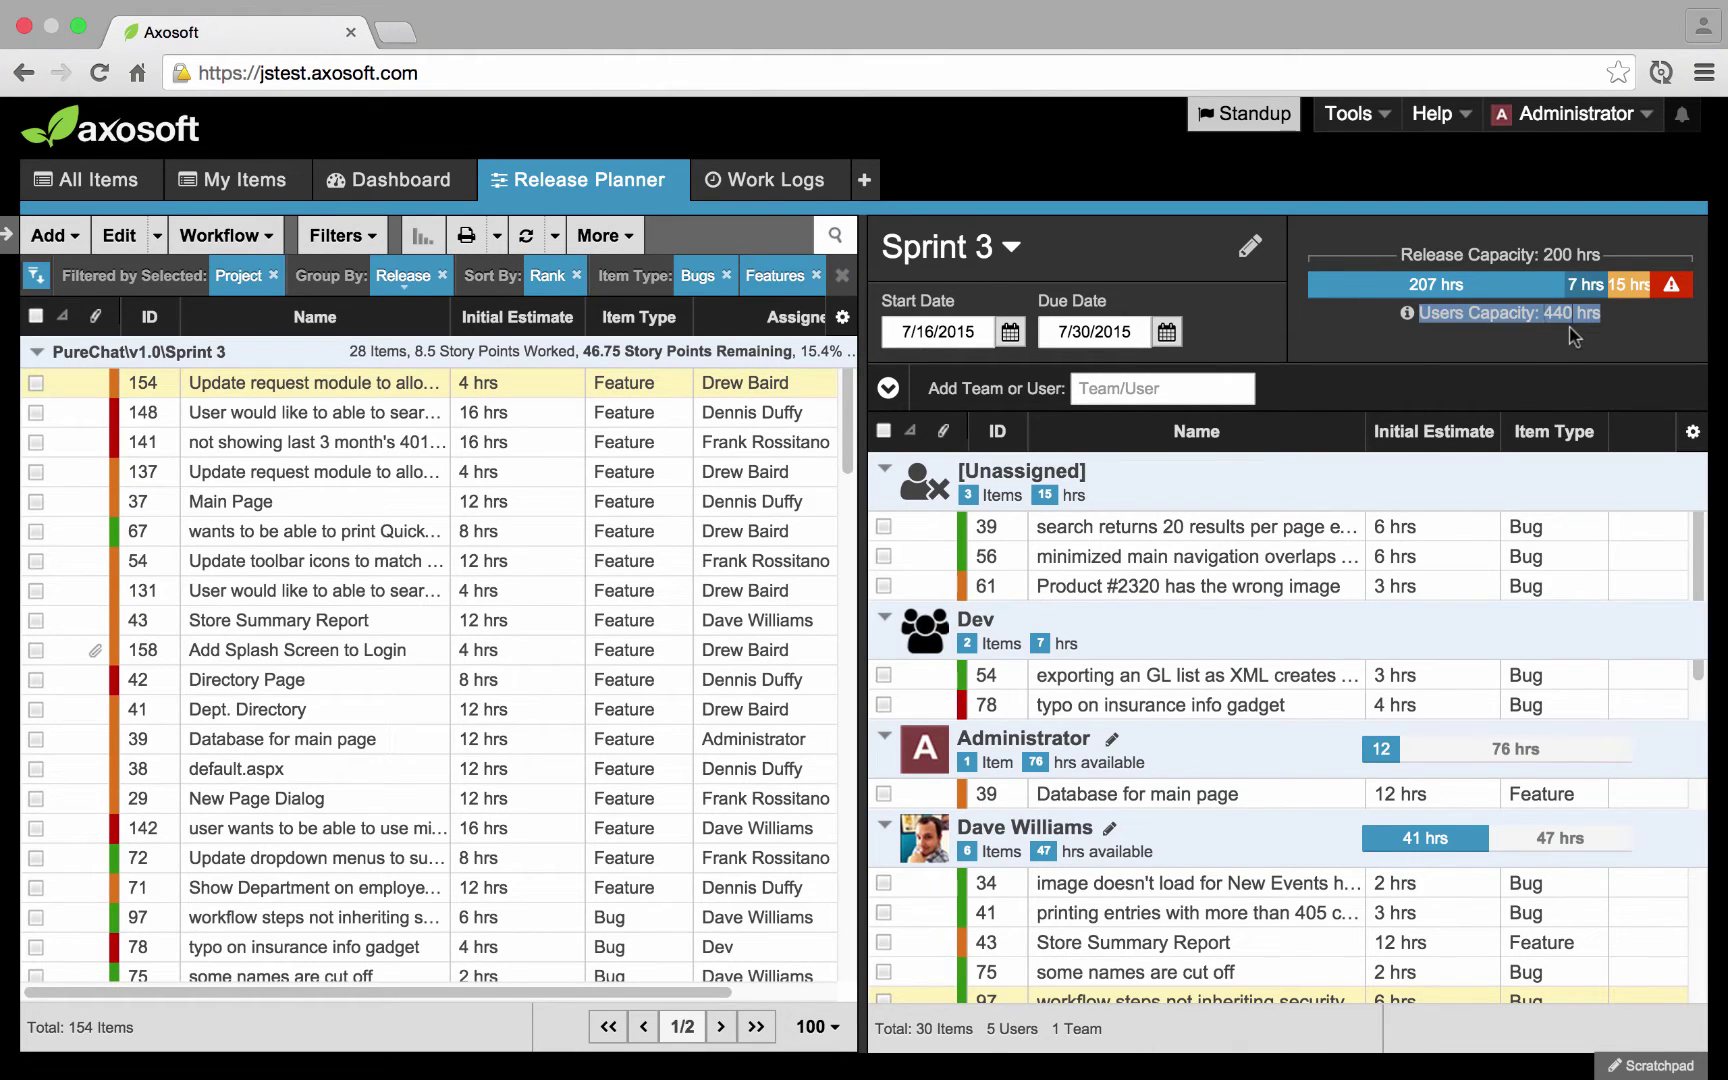
pyautogui.click(1567, 329)
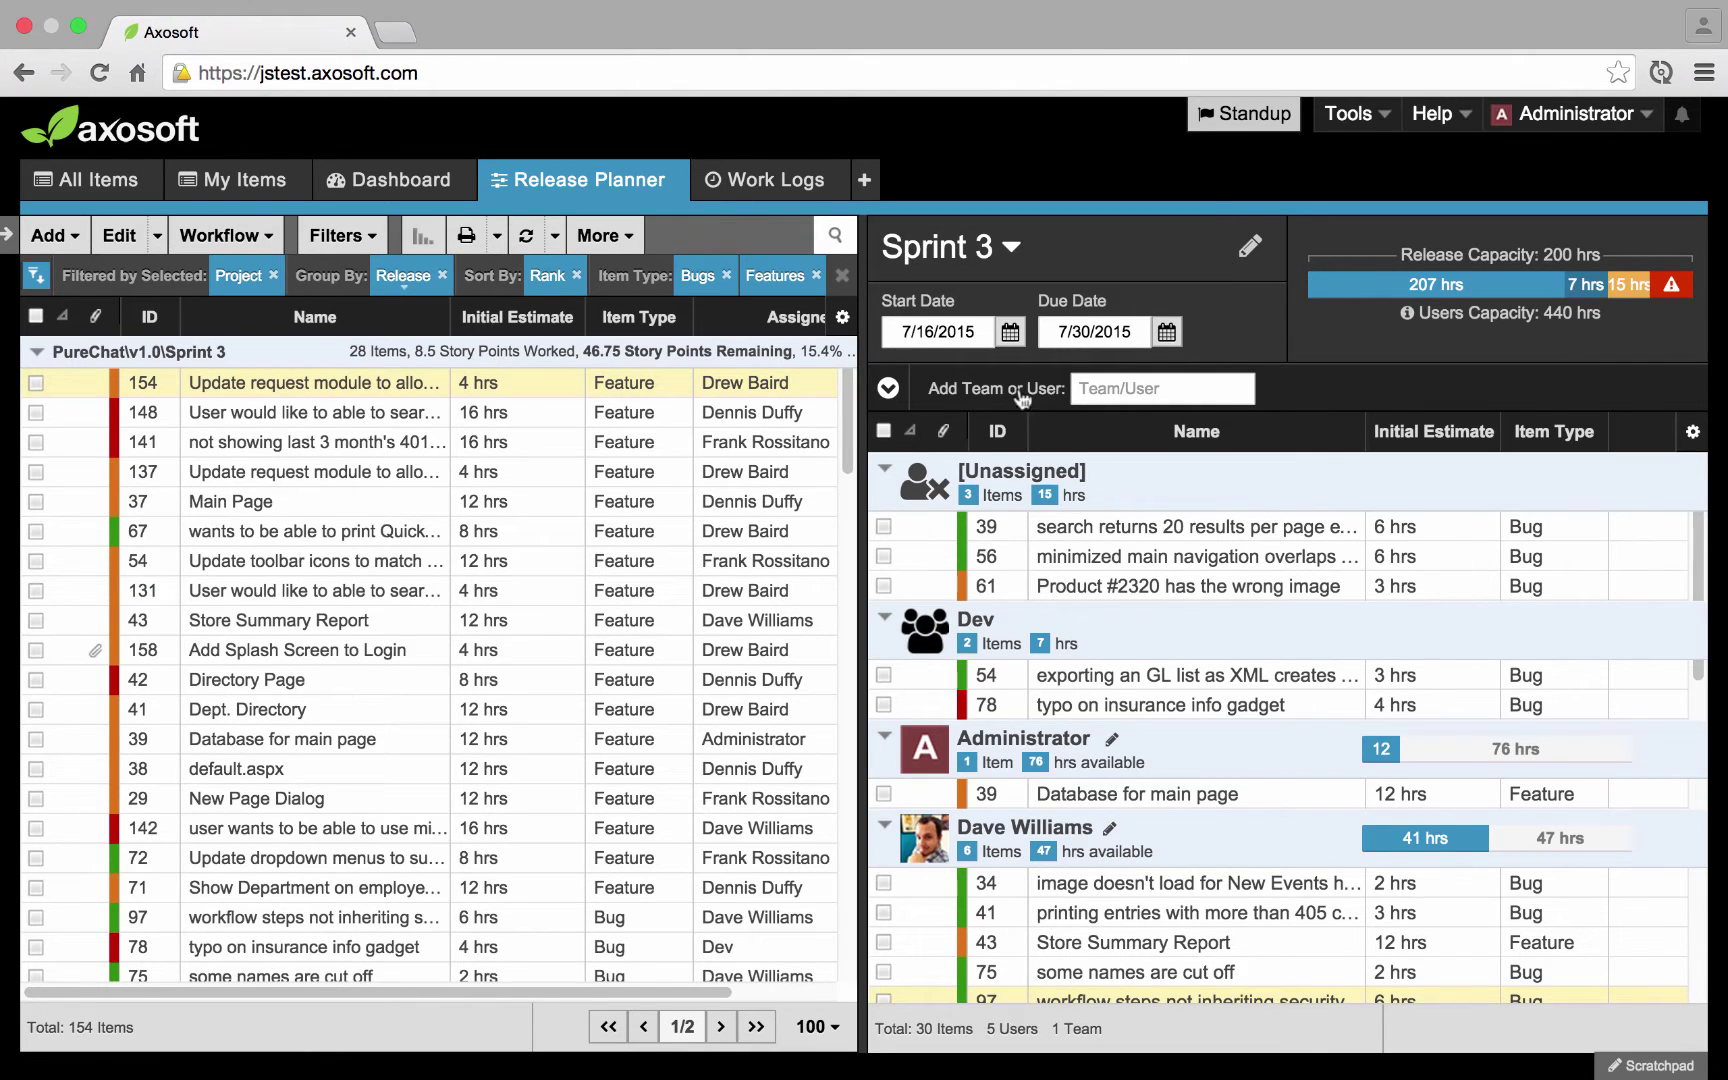
pyautogui.click(1013, 333)
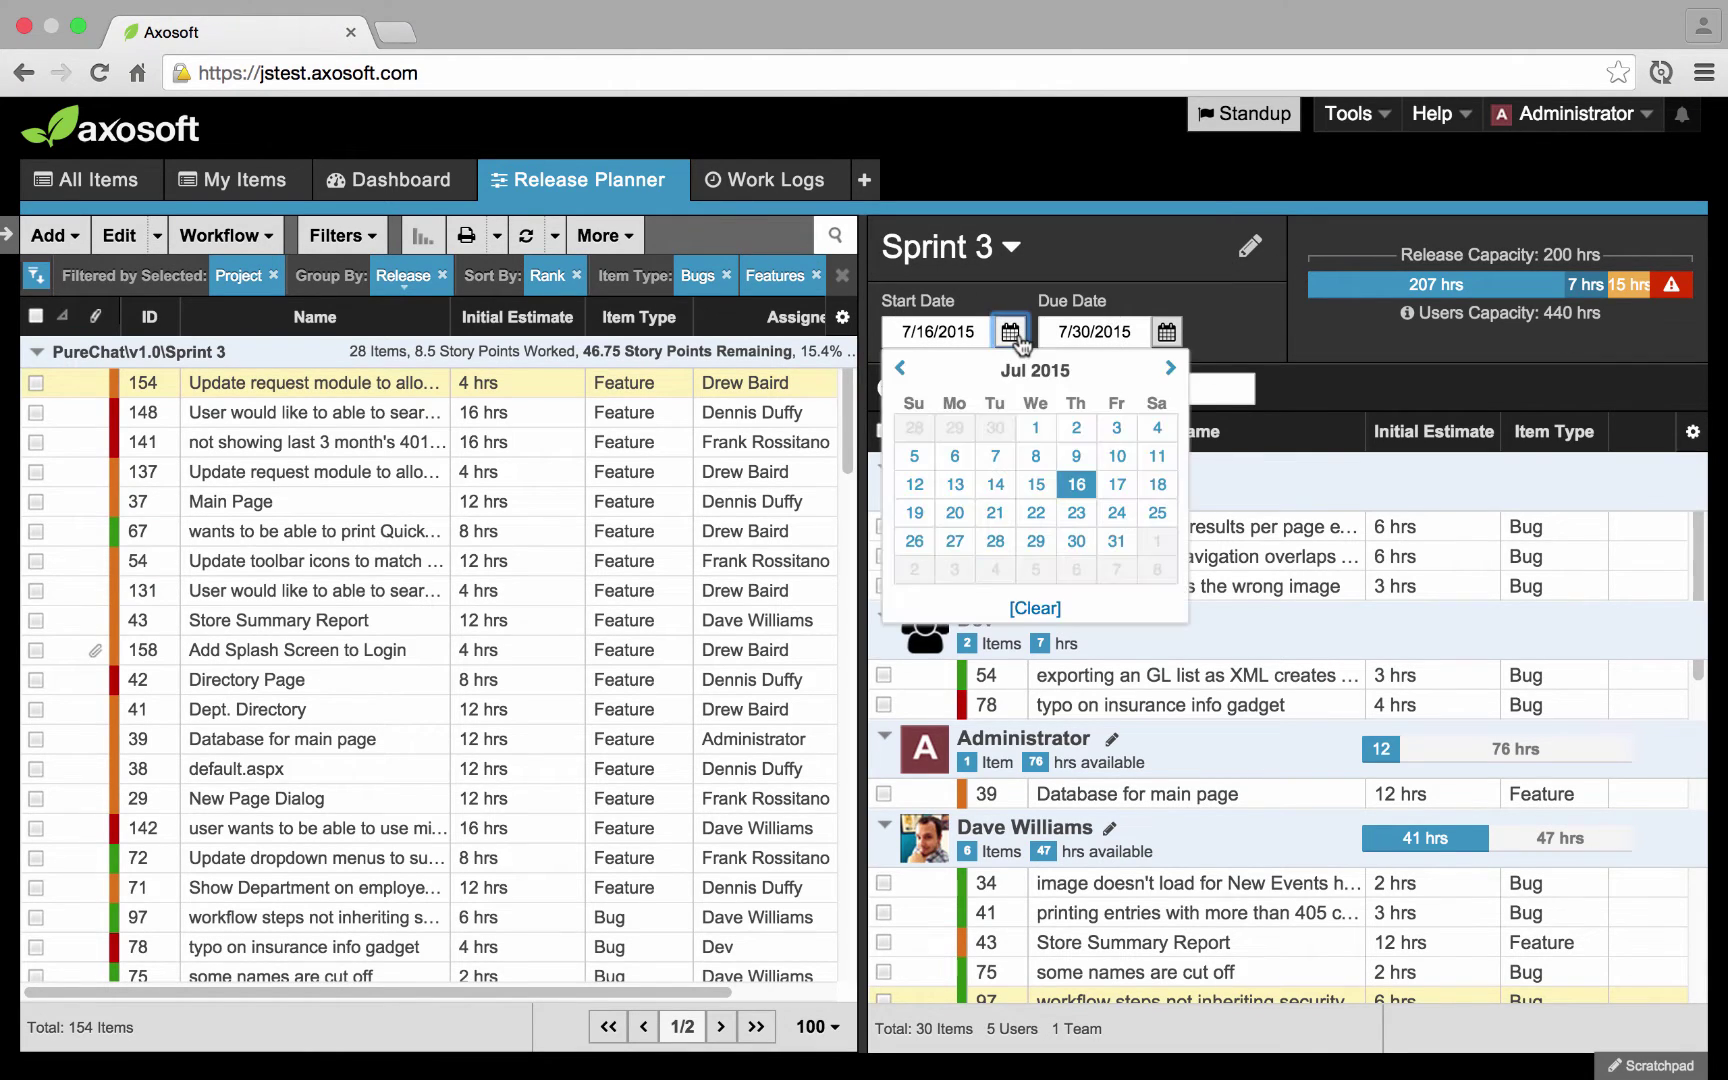
pyautogui.click(1012, 333)
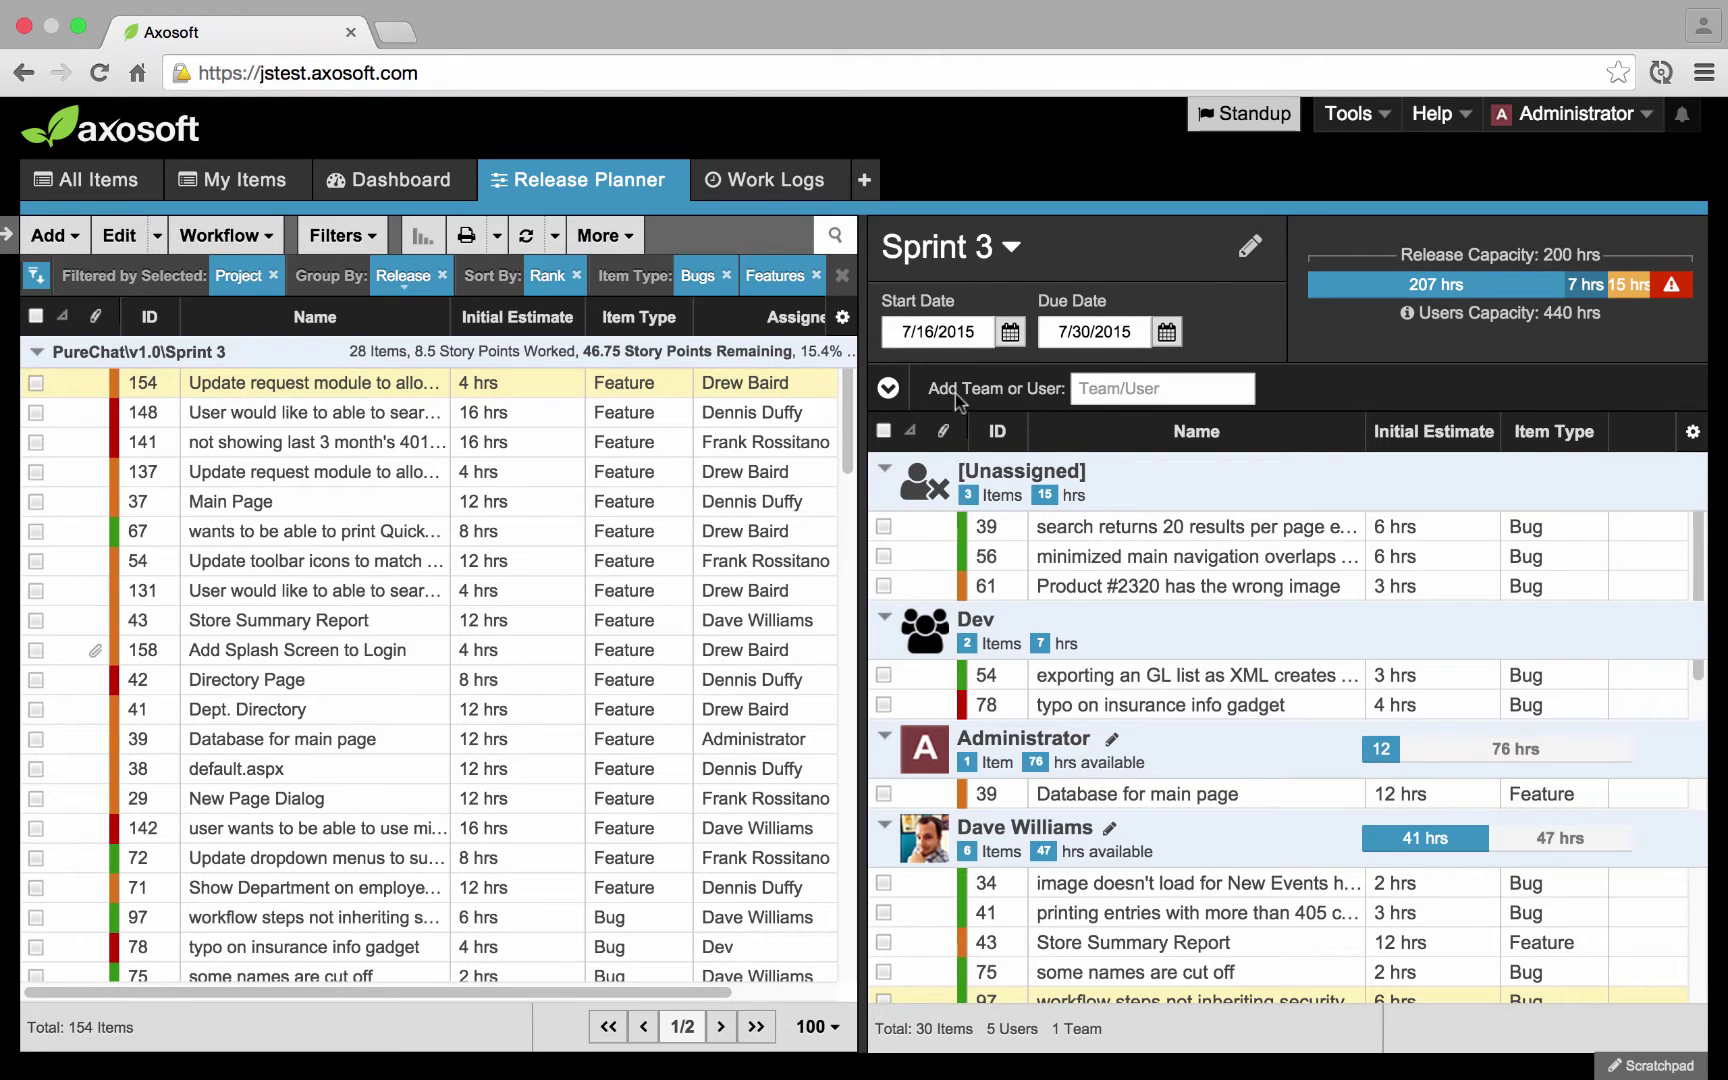
pyautogui.click(888, 389)
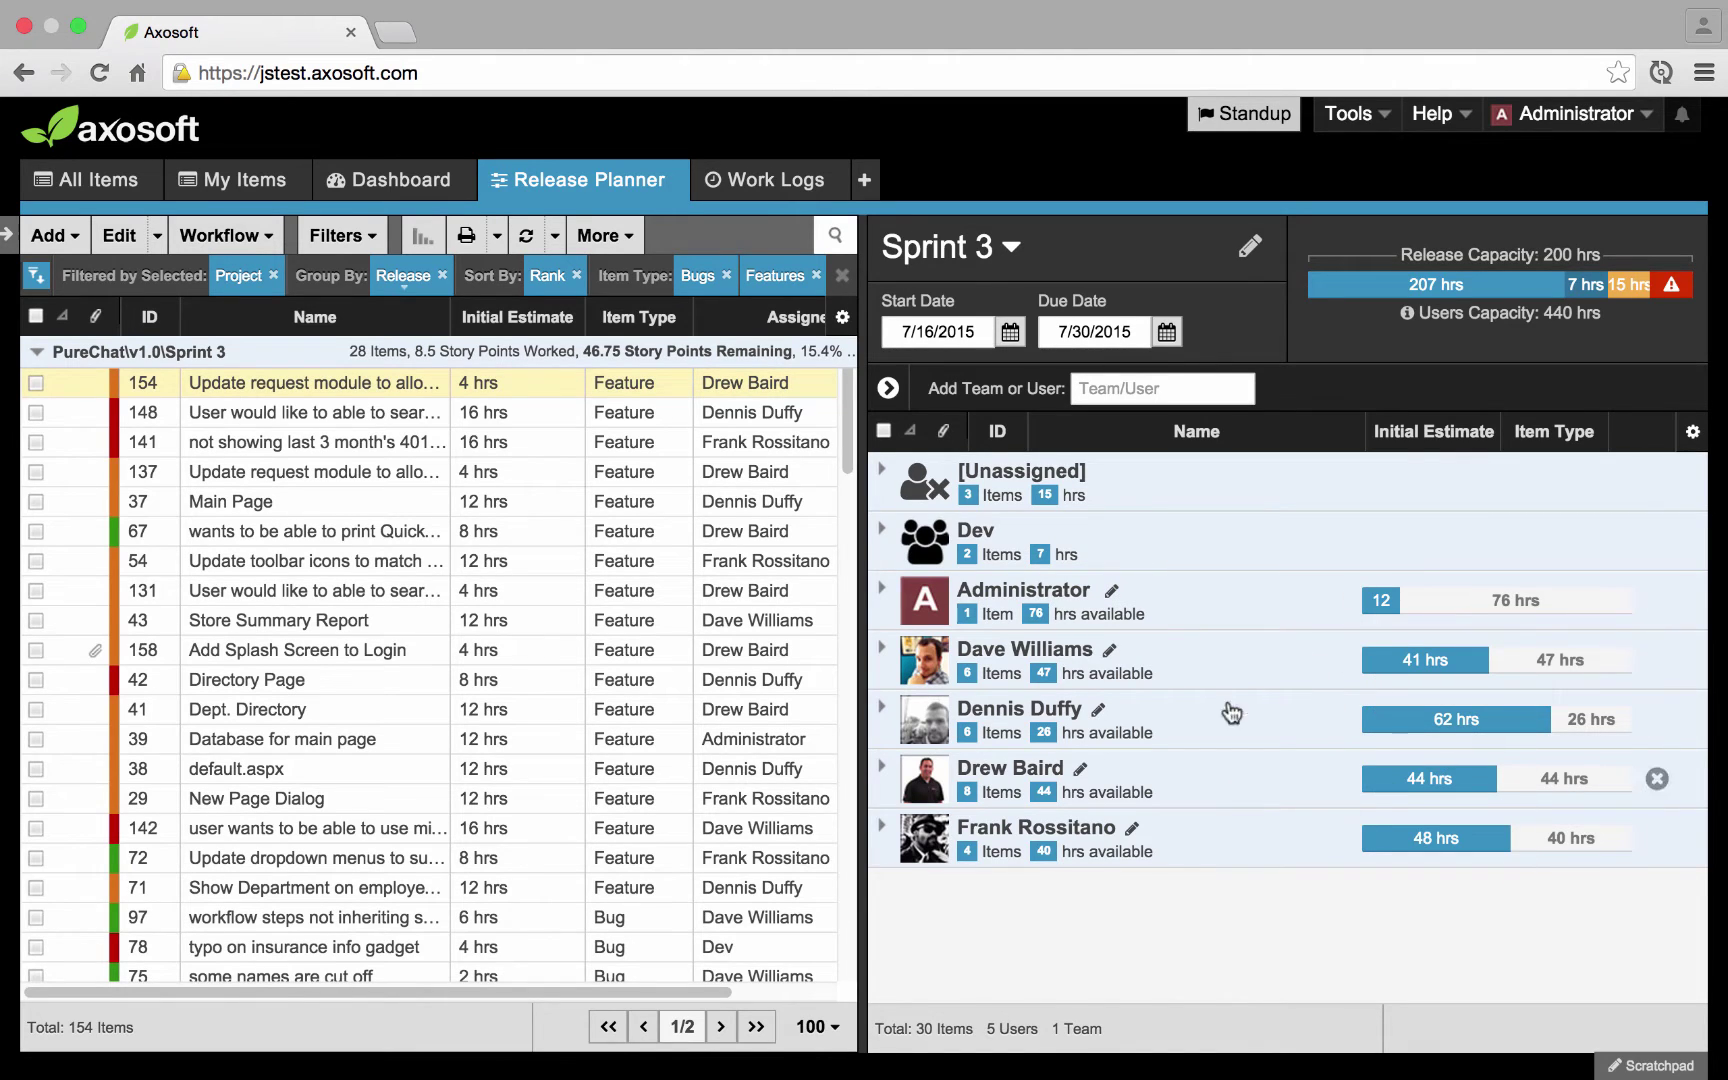
pyautogui.click(888, 388)
pyautogui.click(1098, 390)
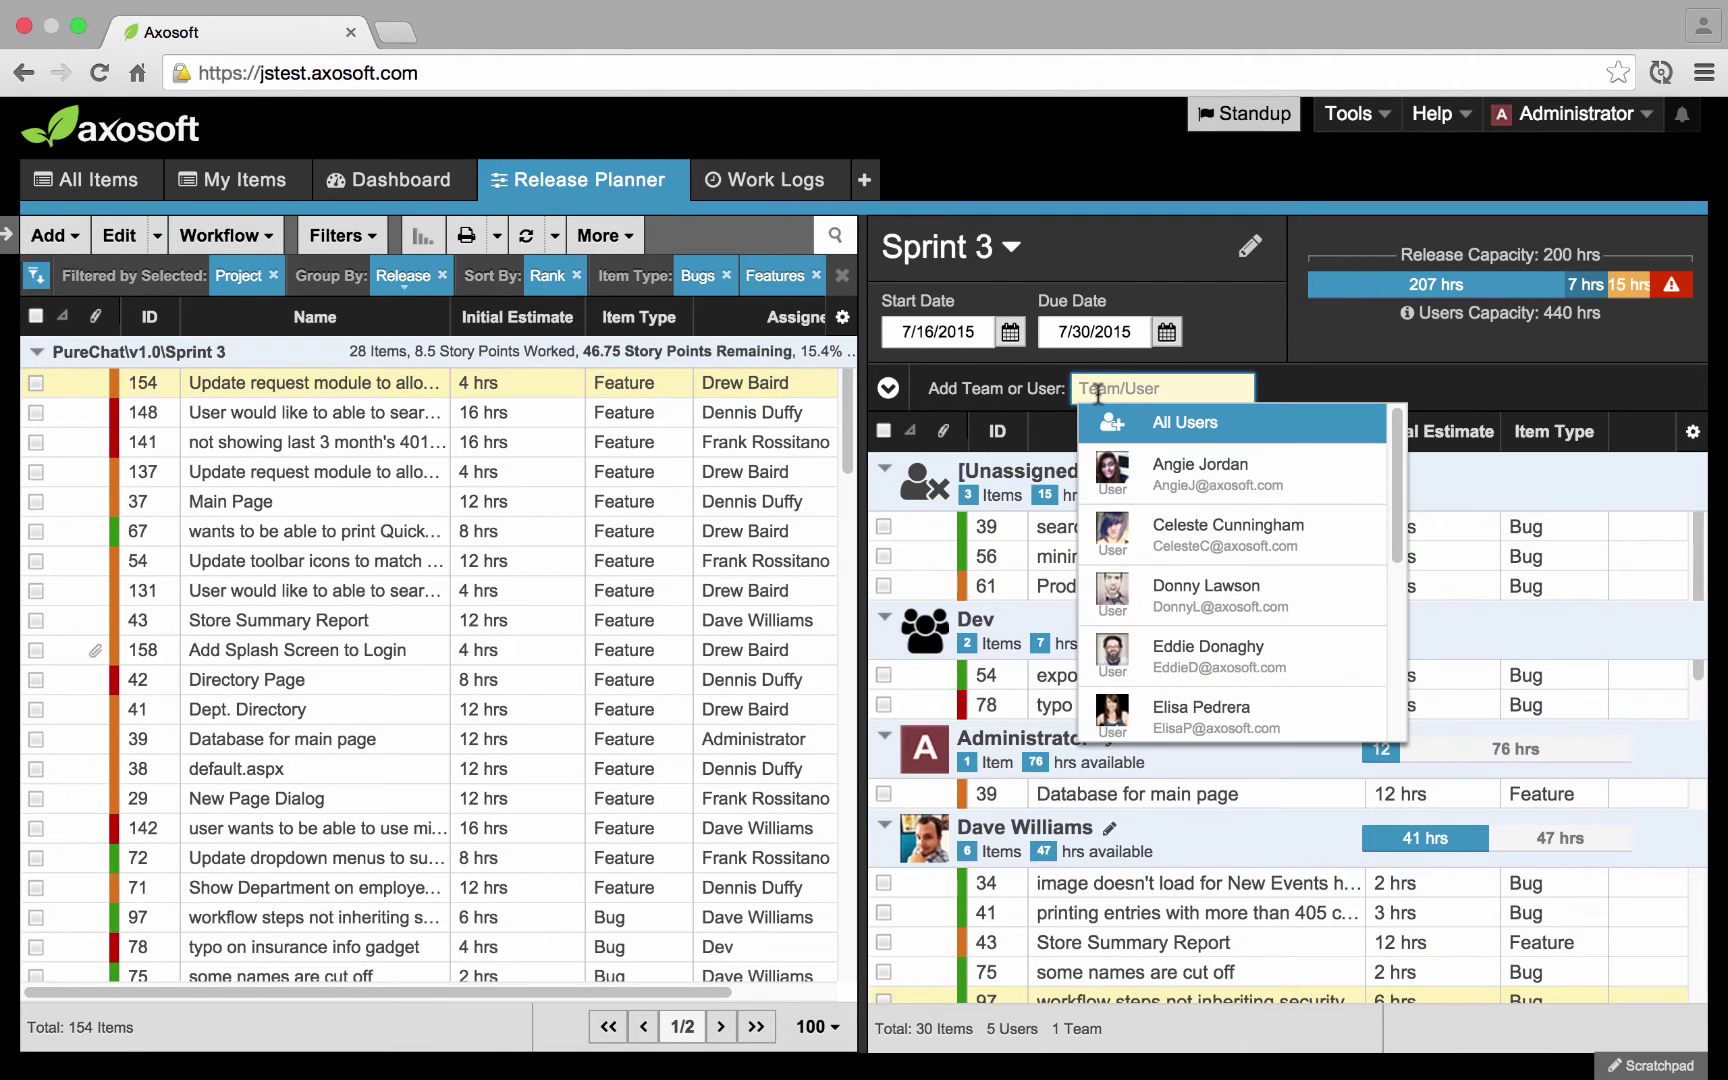
pyautogui.click(1287, 362)
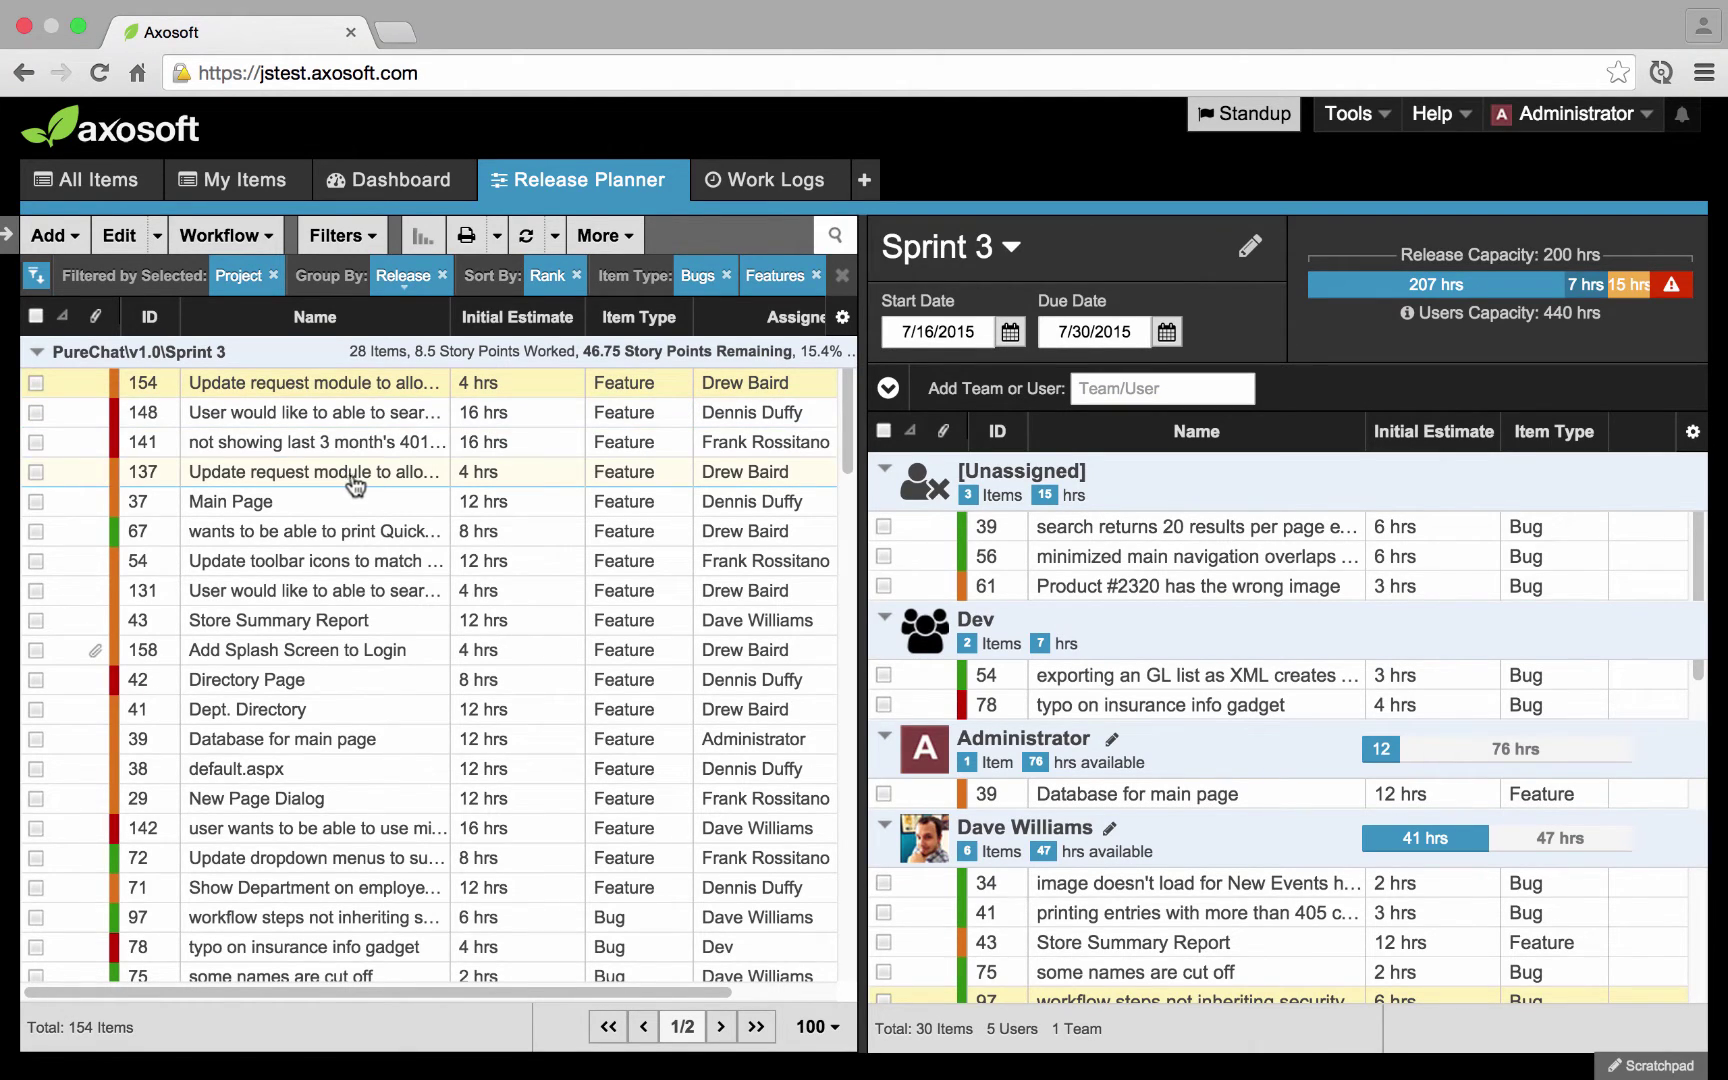
pyautogui.moveTo(352, 479); pyautogui.dragTo(1043, 436)
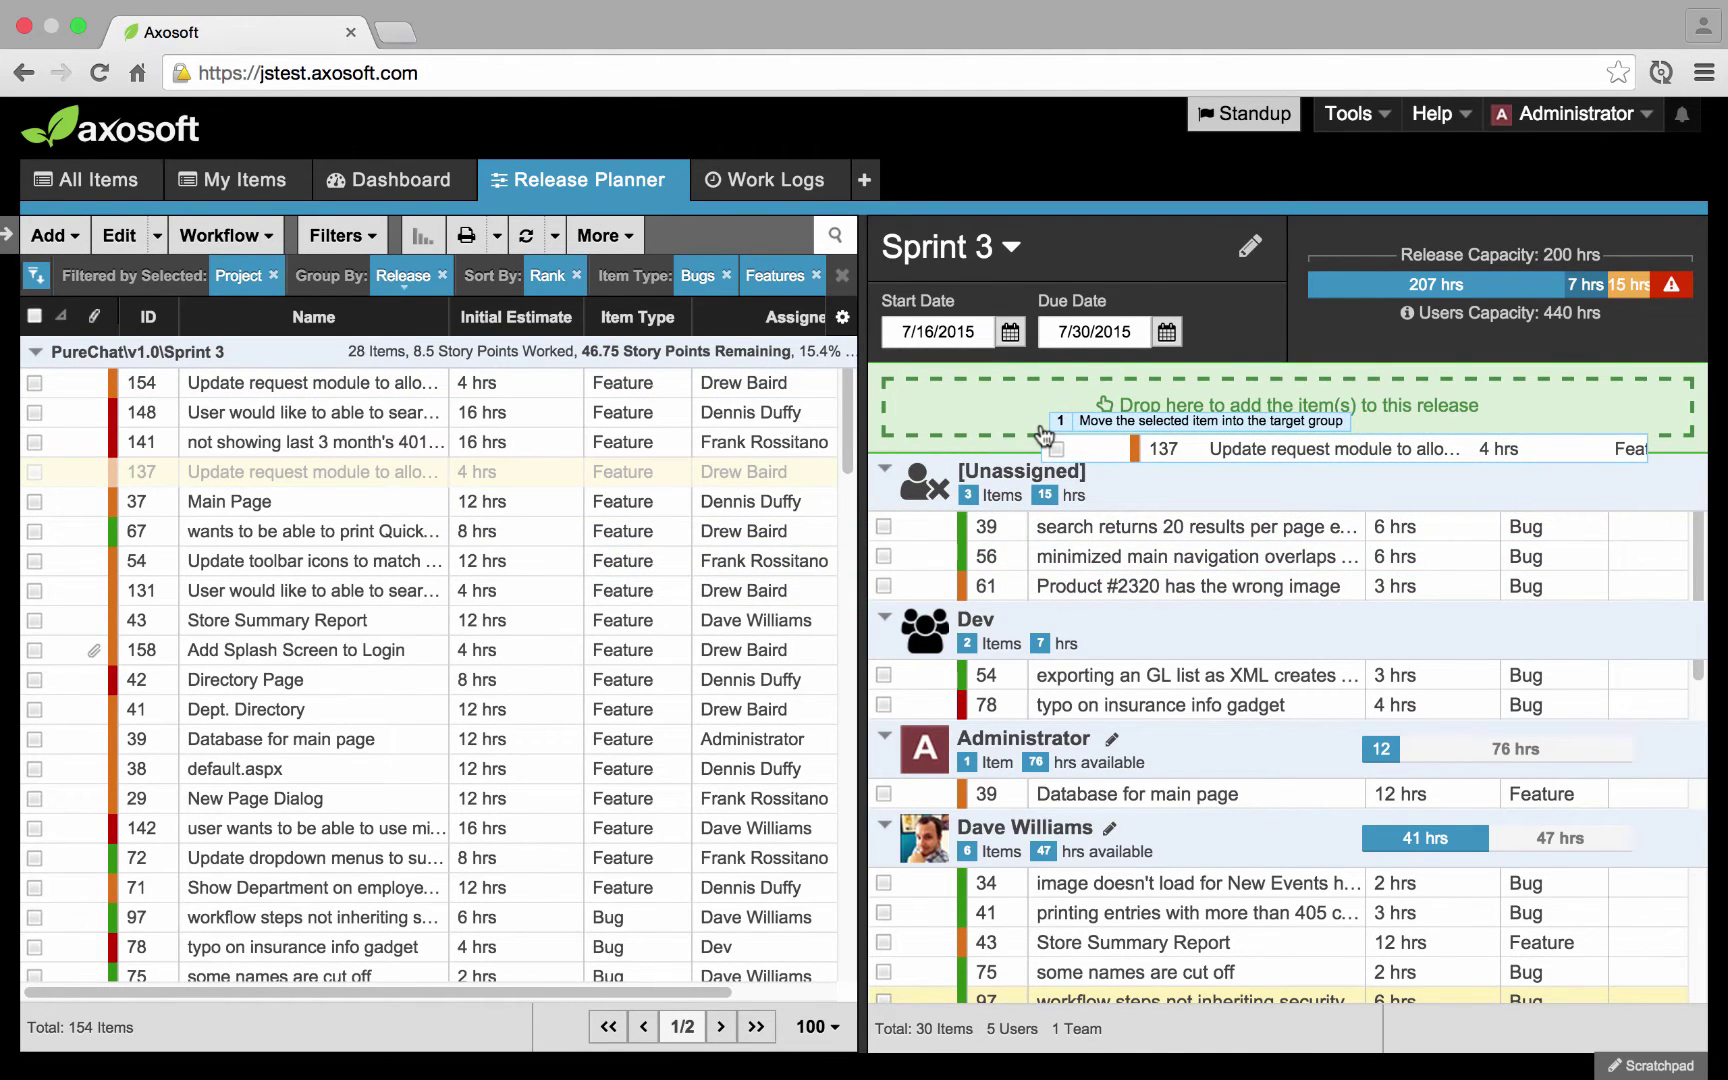
pyautogui.moveTo(1043, 436); pyautogui.dragTo(1129, 836)
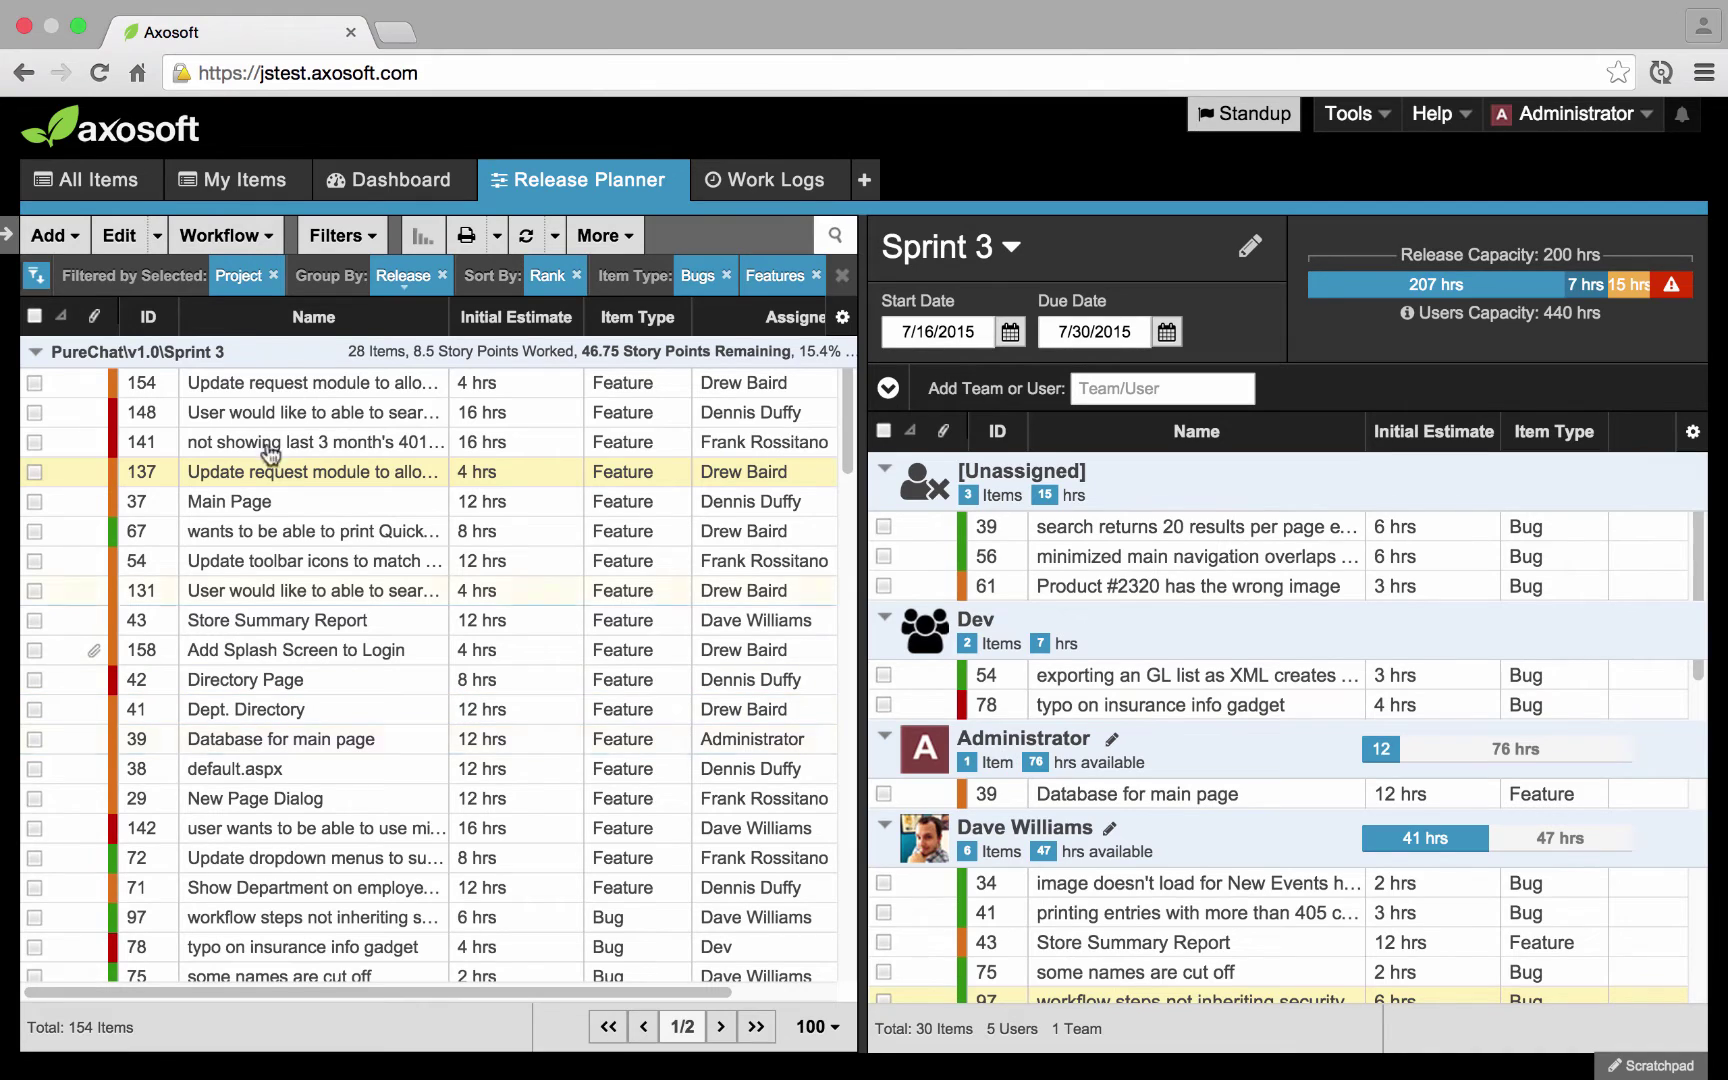
# Check the Current Sprint dashboard's burndown and velocity, then open the Standup view
pyautogui.click(368, 197)
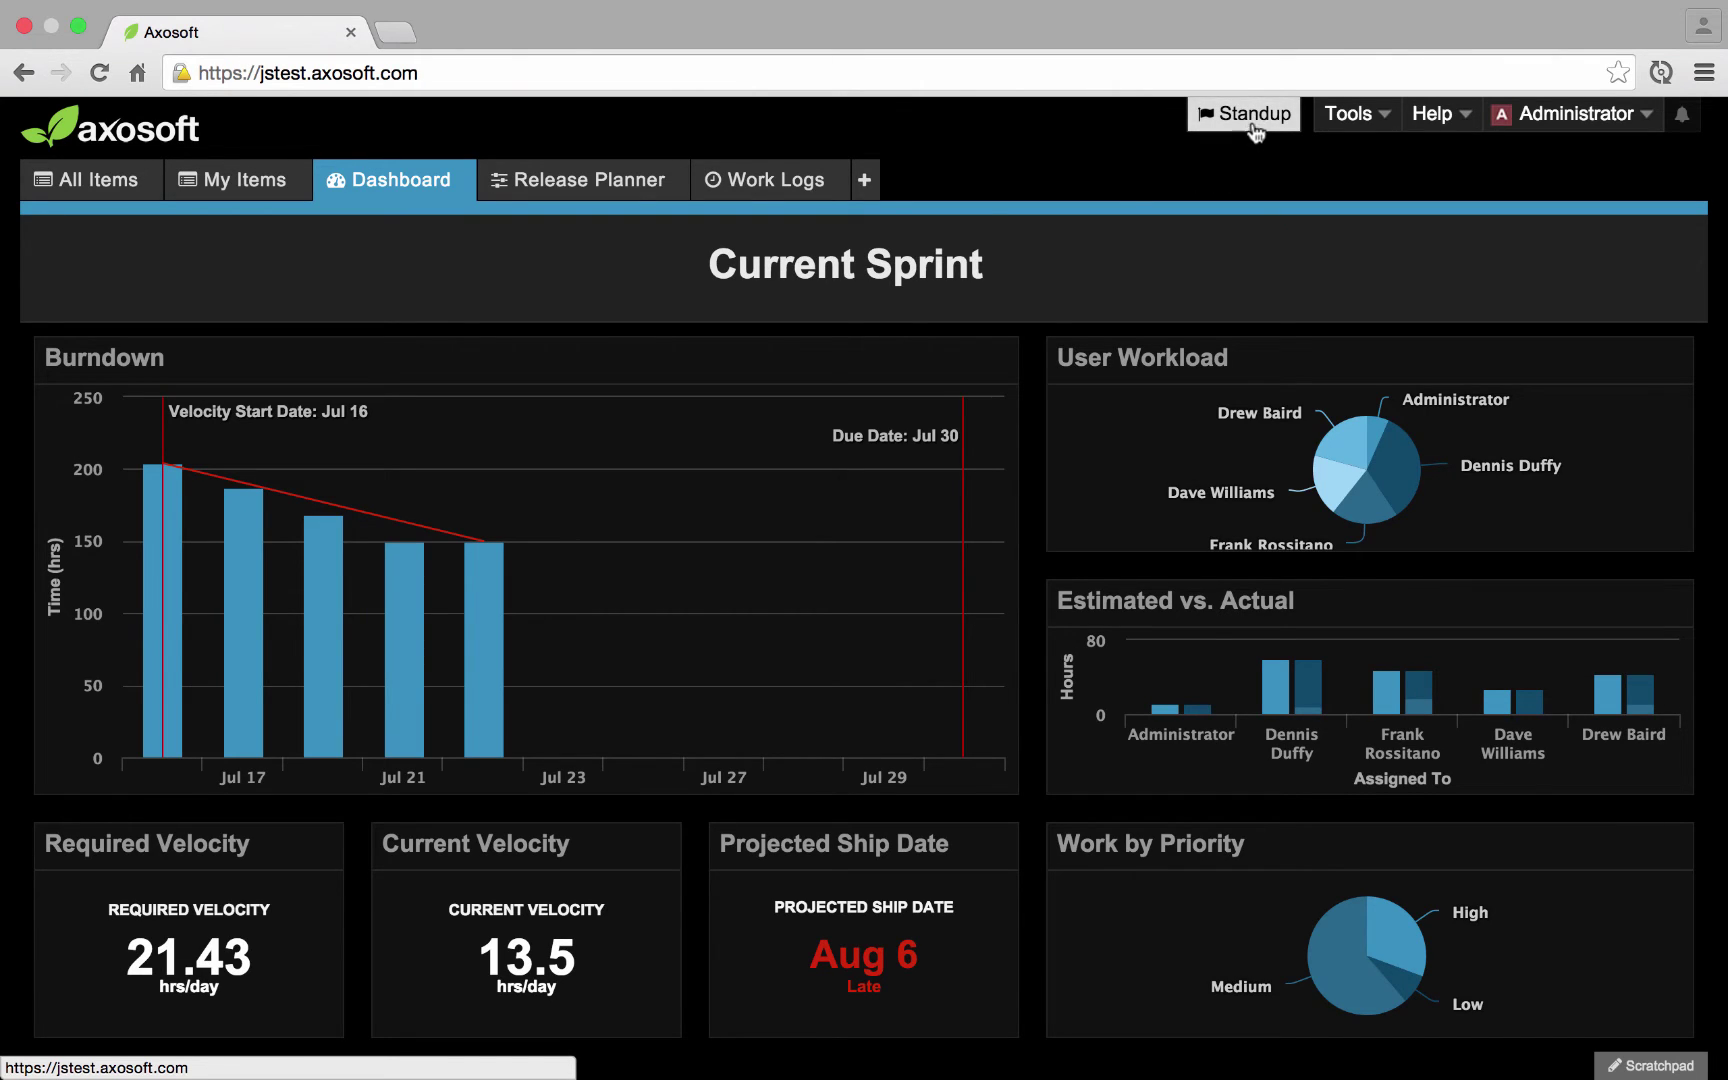
pyautogui.click(1252, 118)
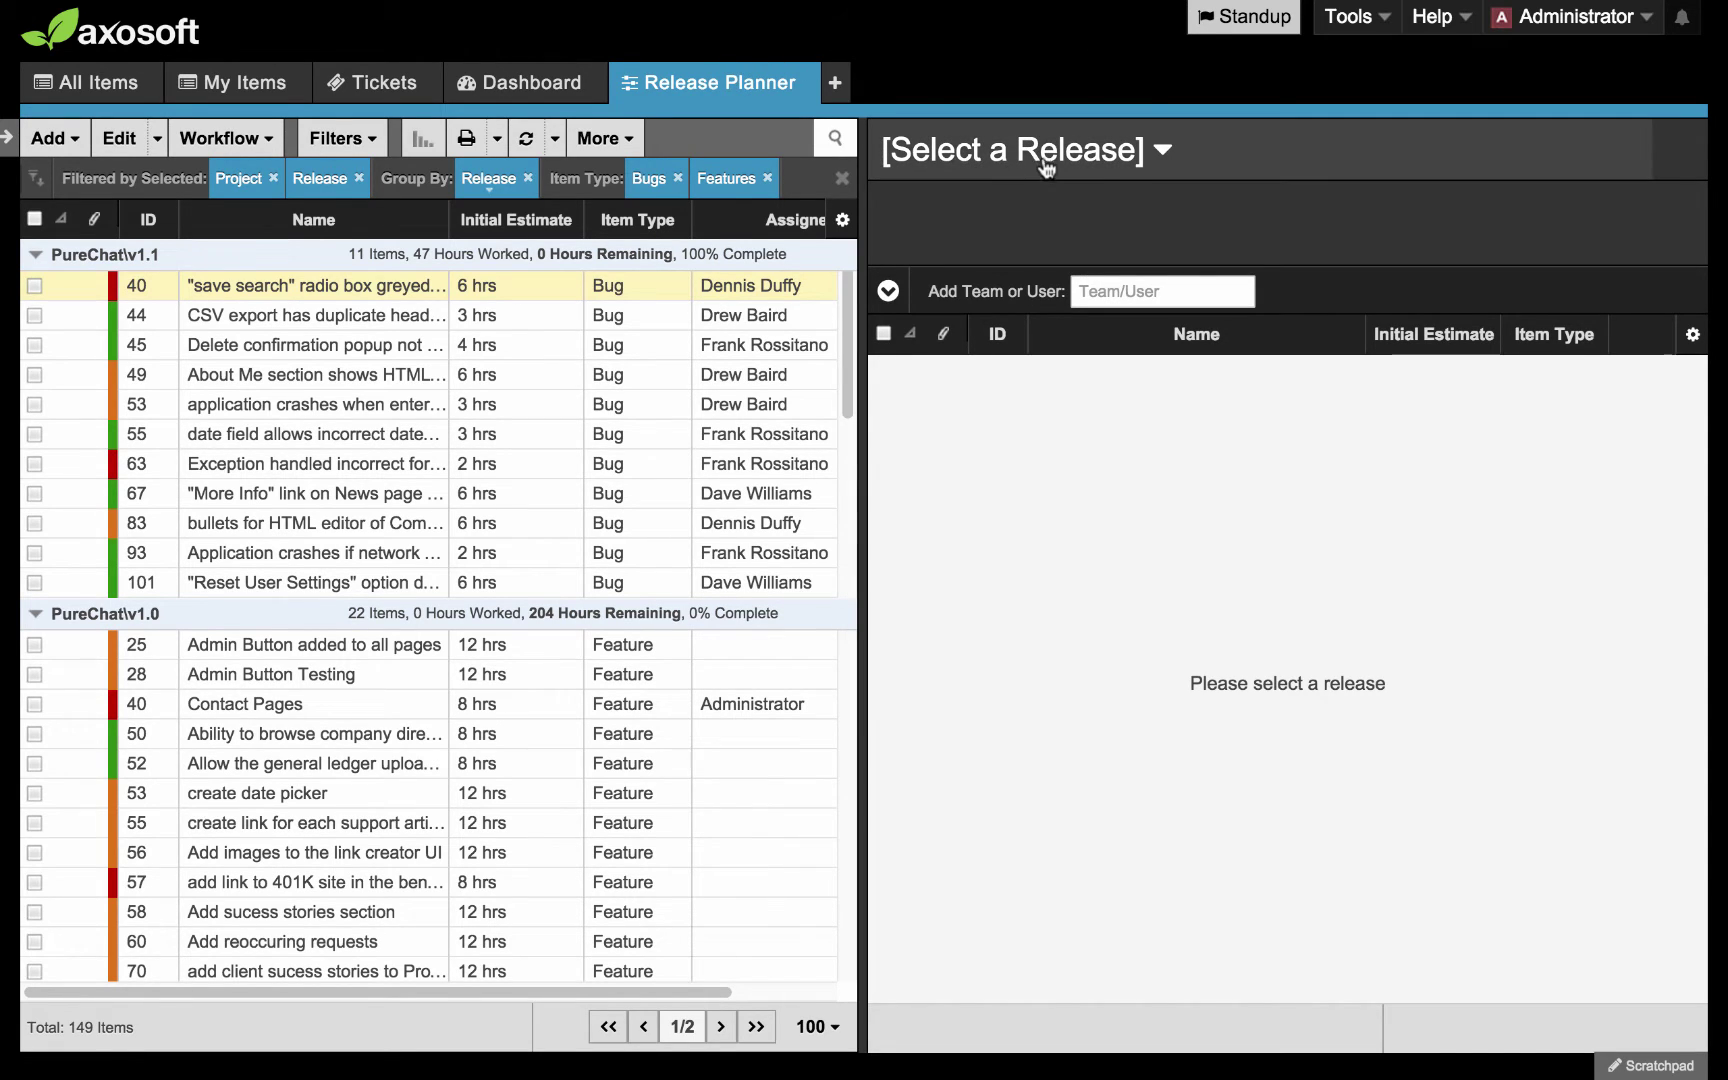
# Create a new release named Sprint 4 with v1.0 as its parent release
pyautogui.click(1160, 153)
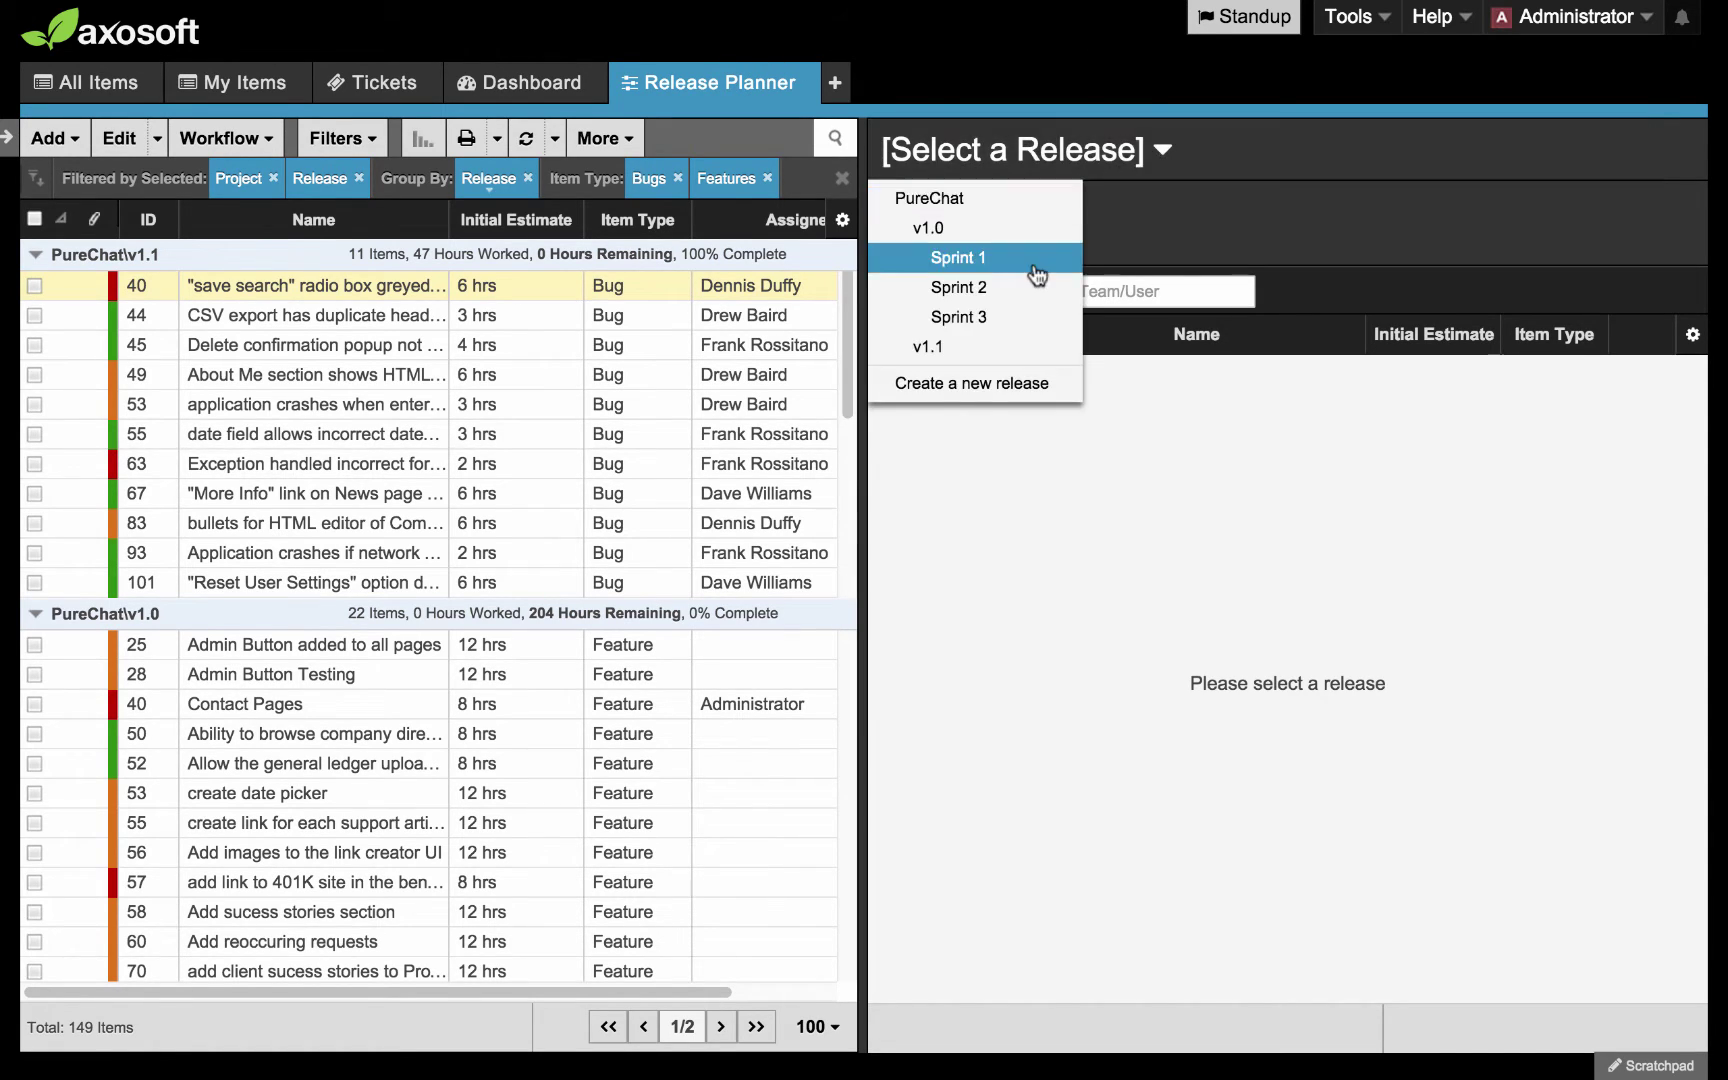
pyautogui.click(1060, 387)
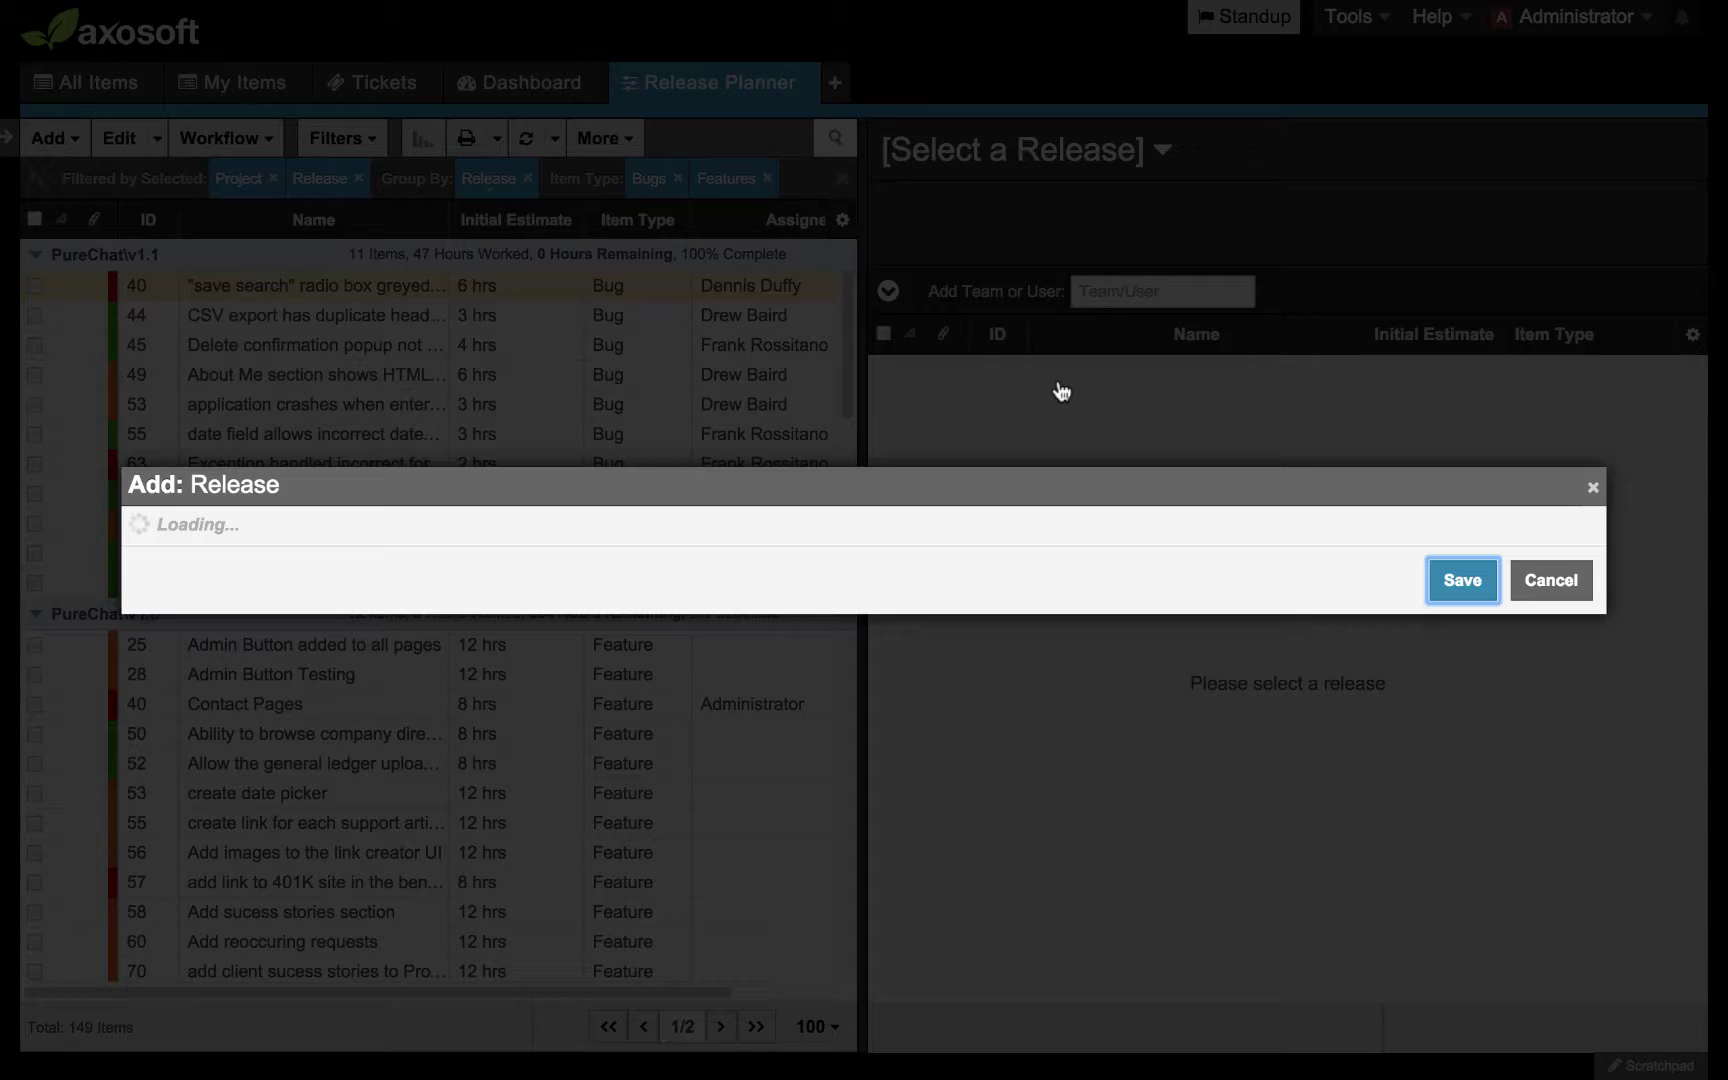
pyautogui.write('Sprint 4')
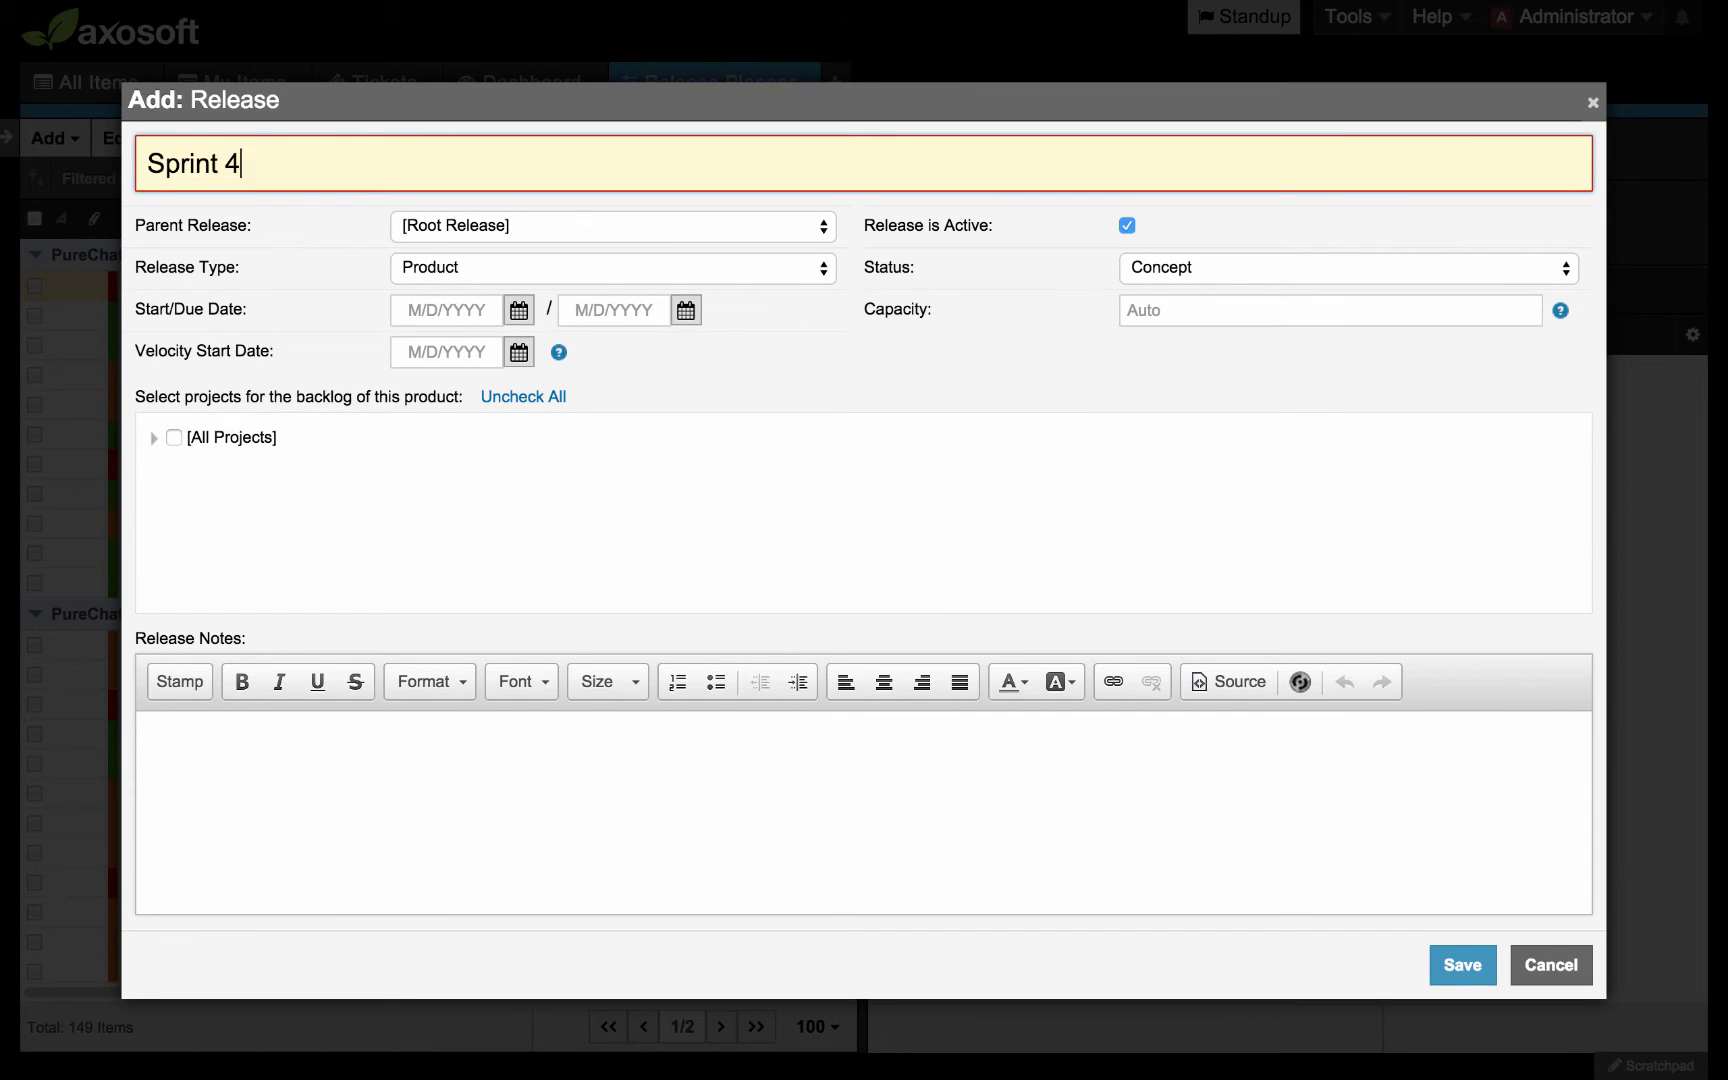
pyautogui.click(742, 228)
pyautogui.click(747, 266)
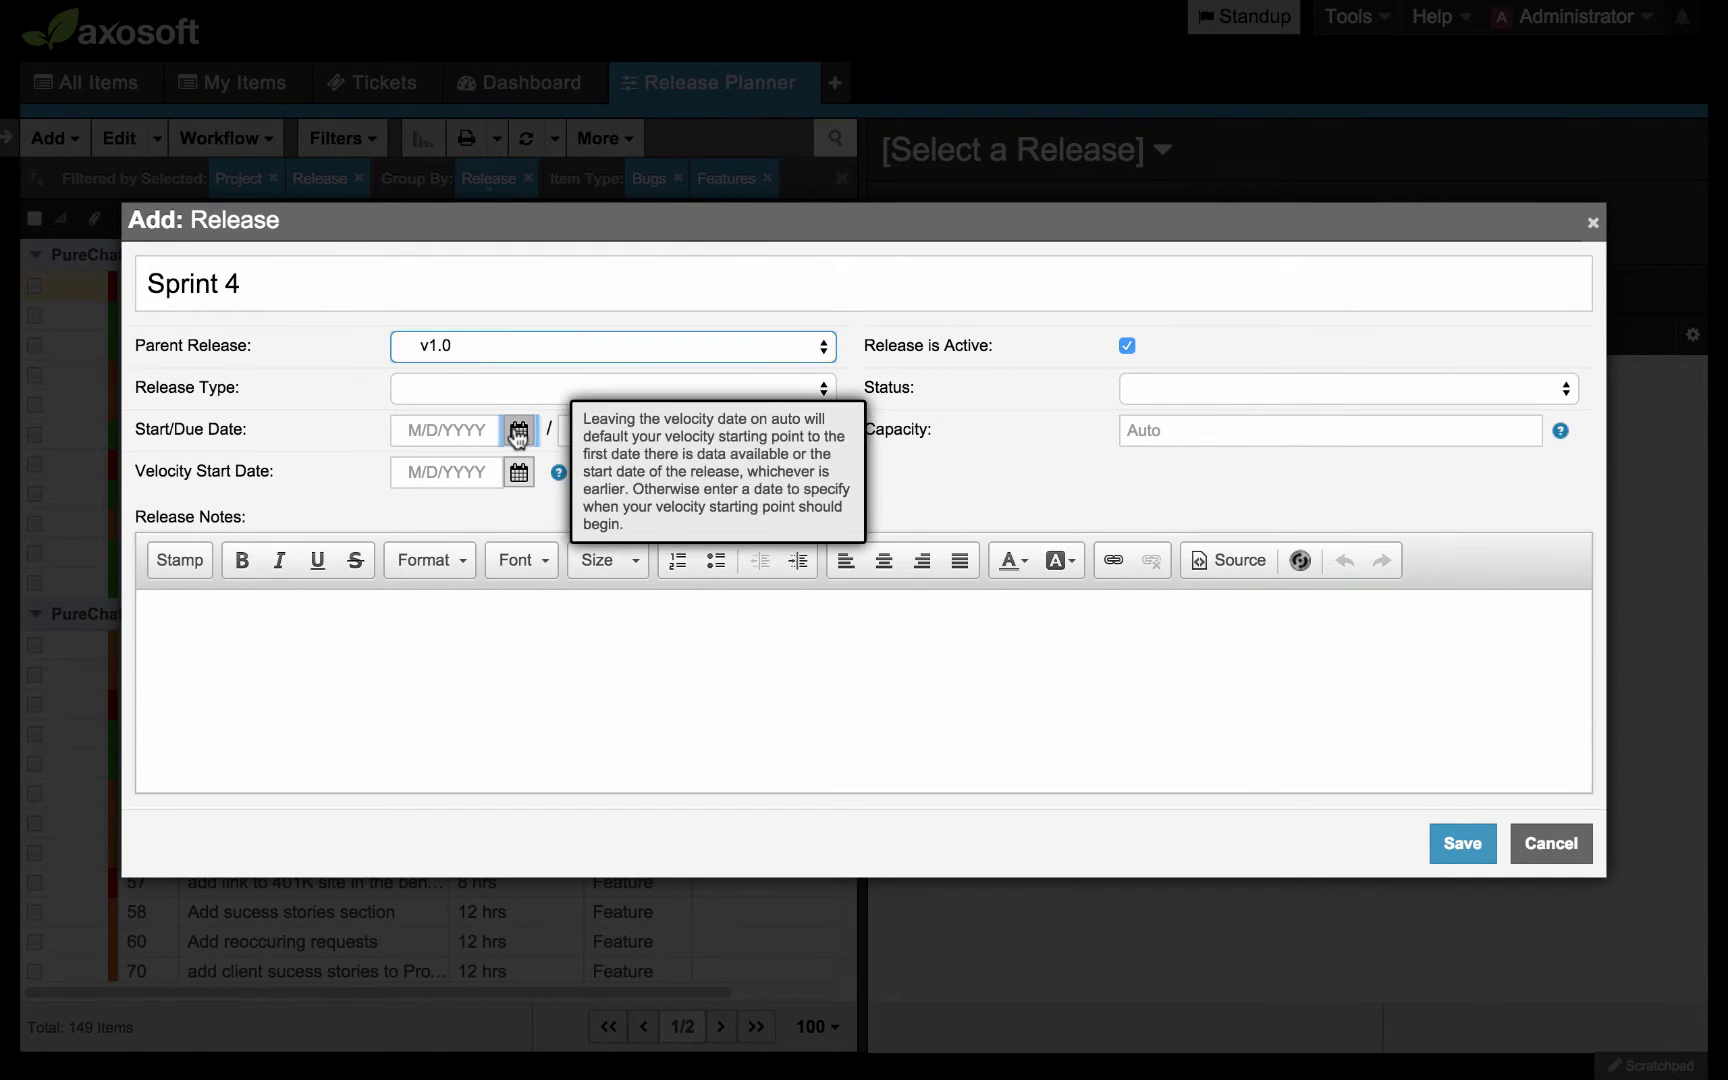
# Schedule Sprint 4 from 7/22/2015 to 8/5/2015 and attempt saving, dismissing the release-type warning
pyautogui.click(519, 430)
pyautogui.click(545, 616)
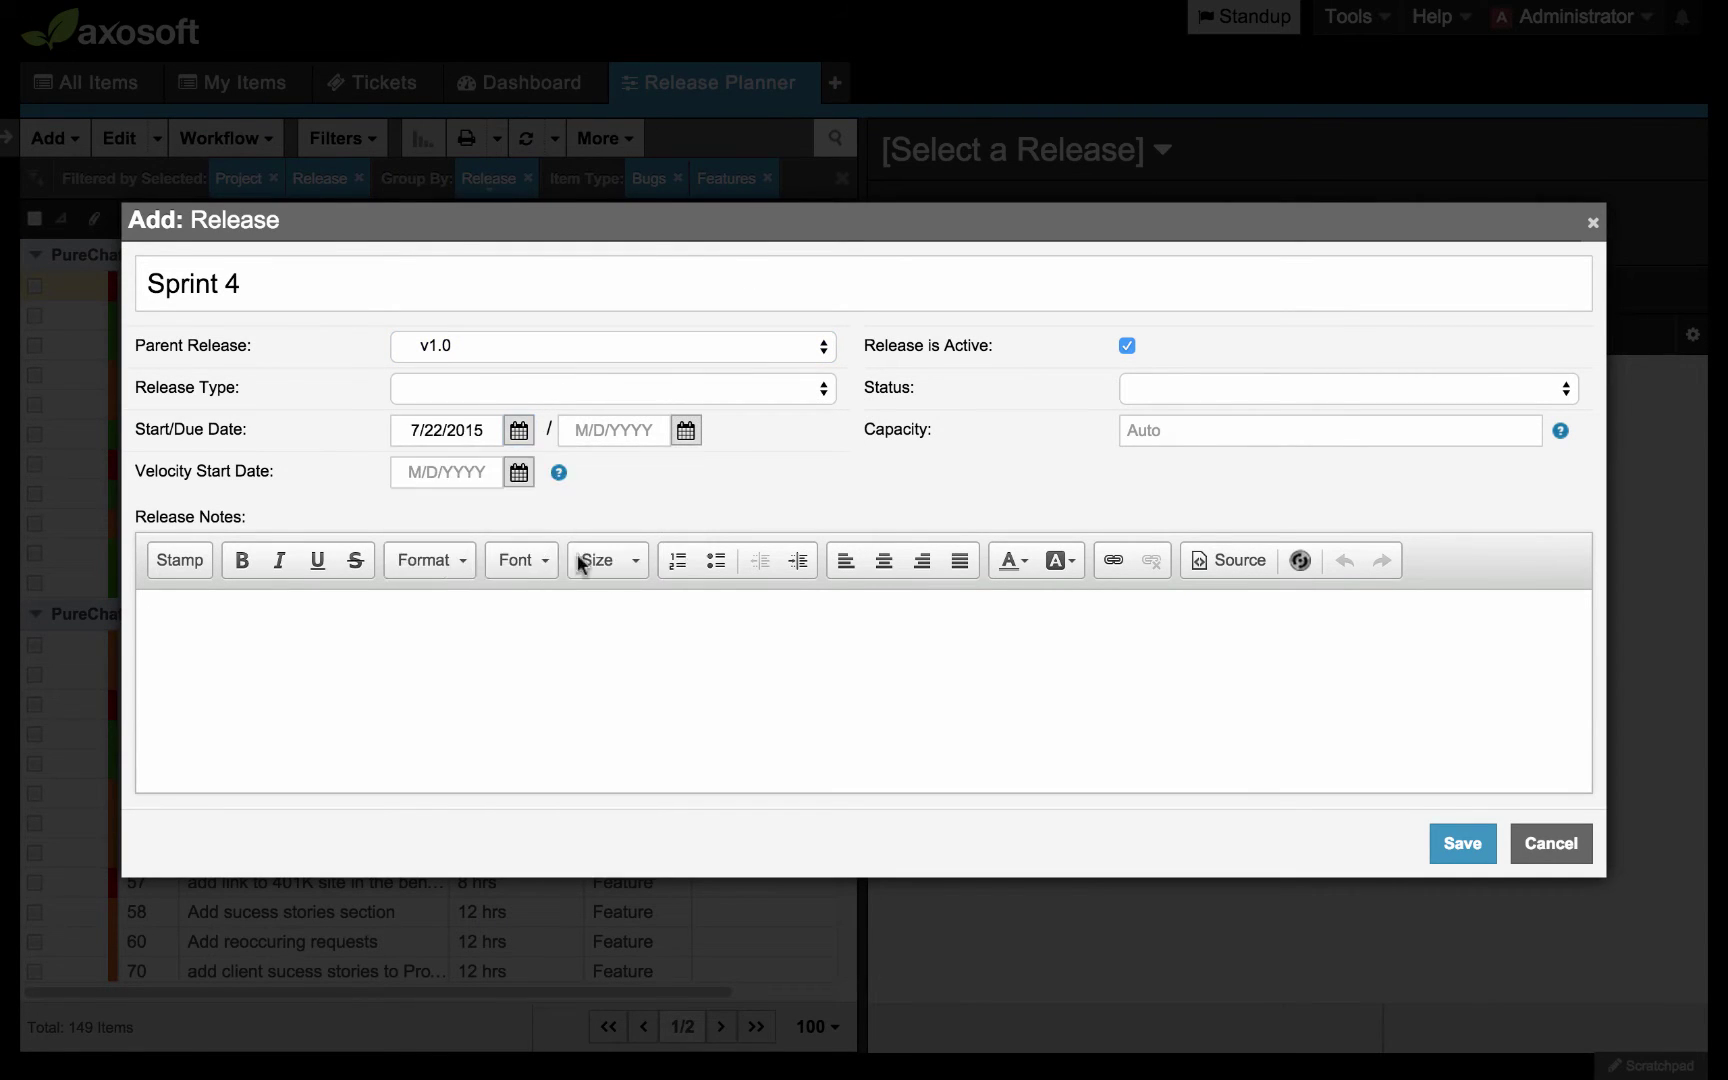
pyautogui.click(686, 431)
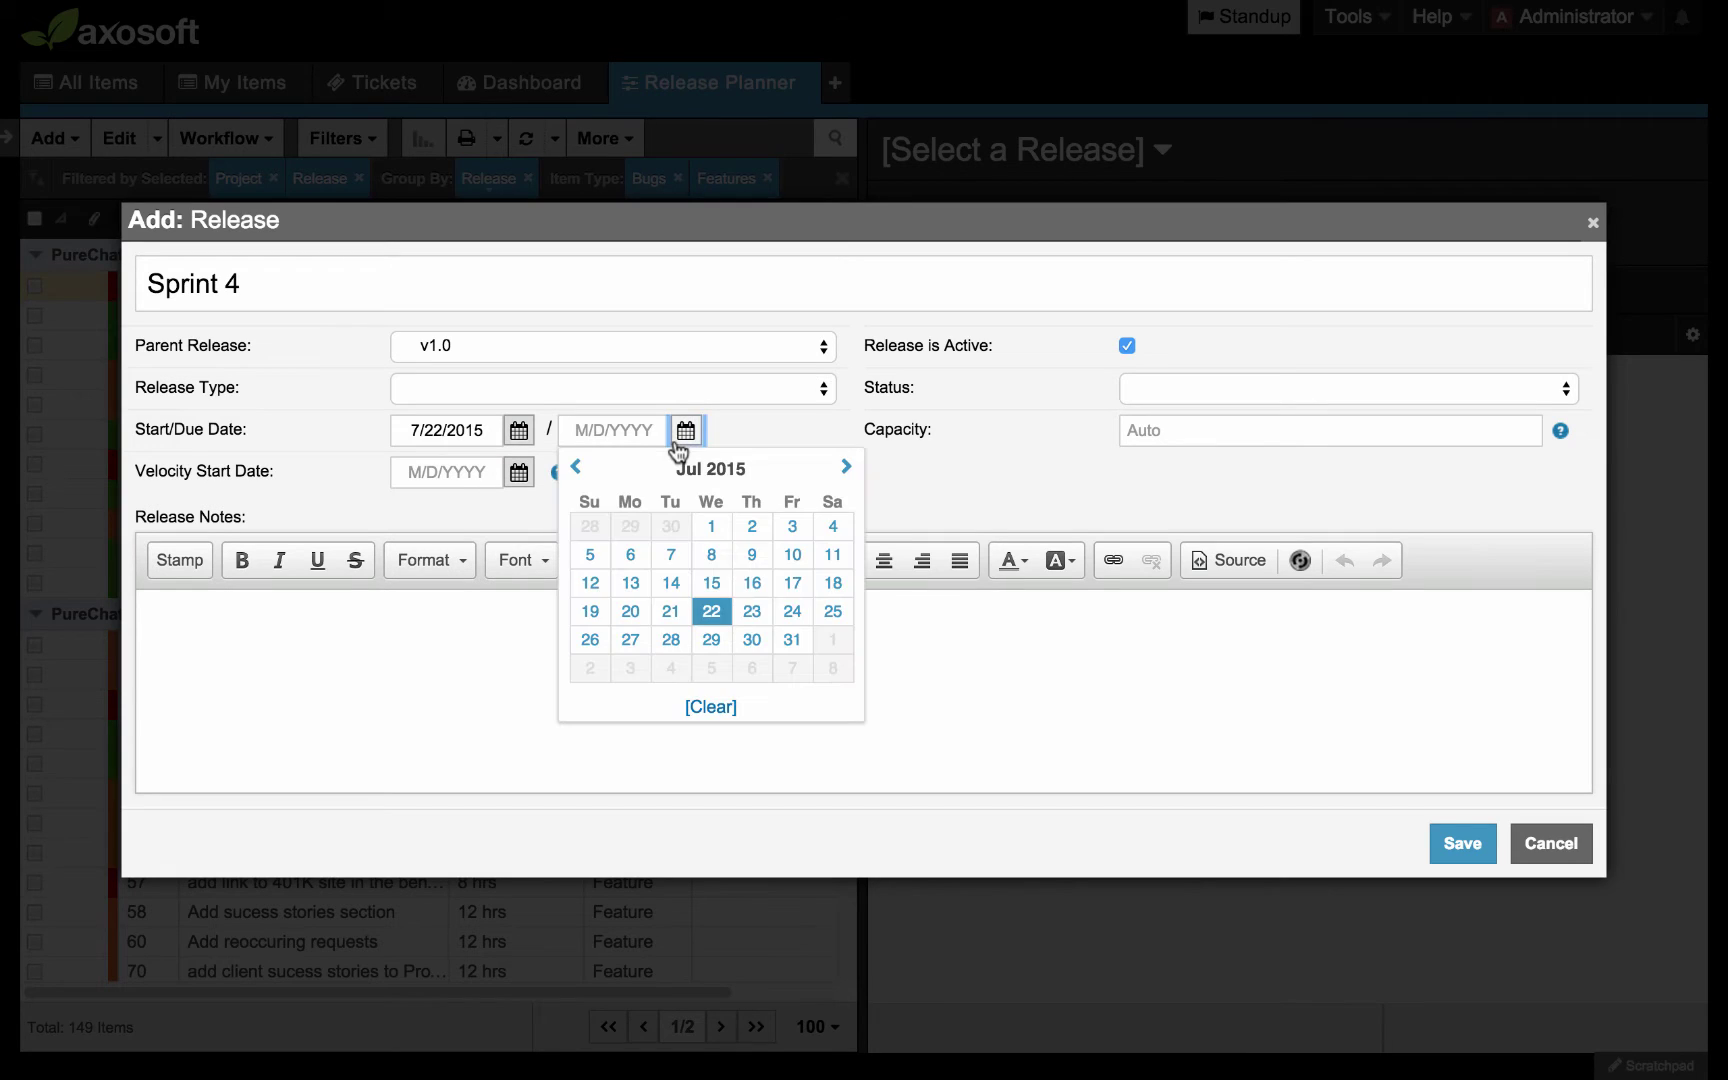
pyautogui.click(845, 470)
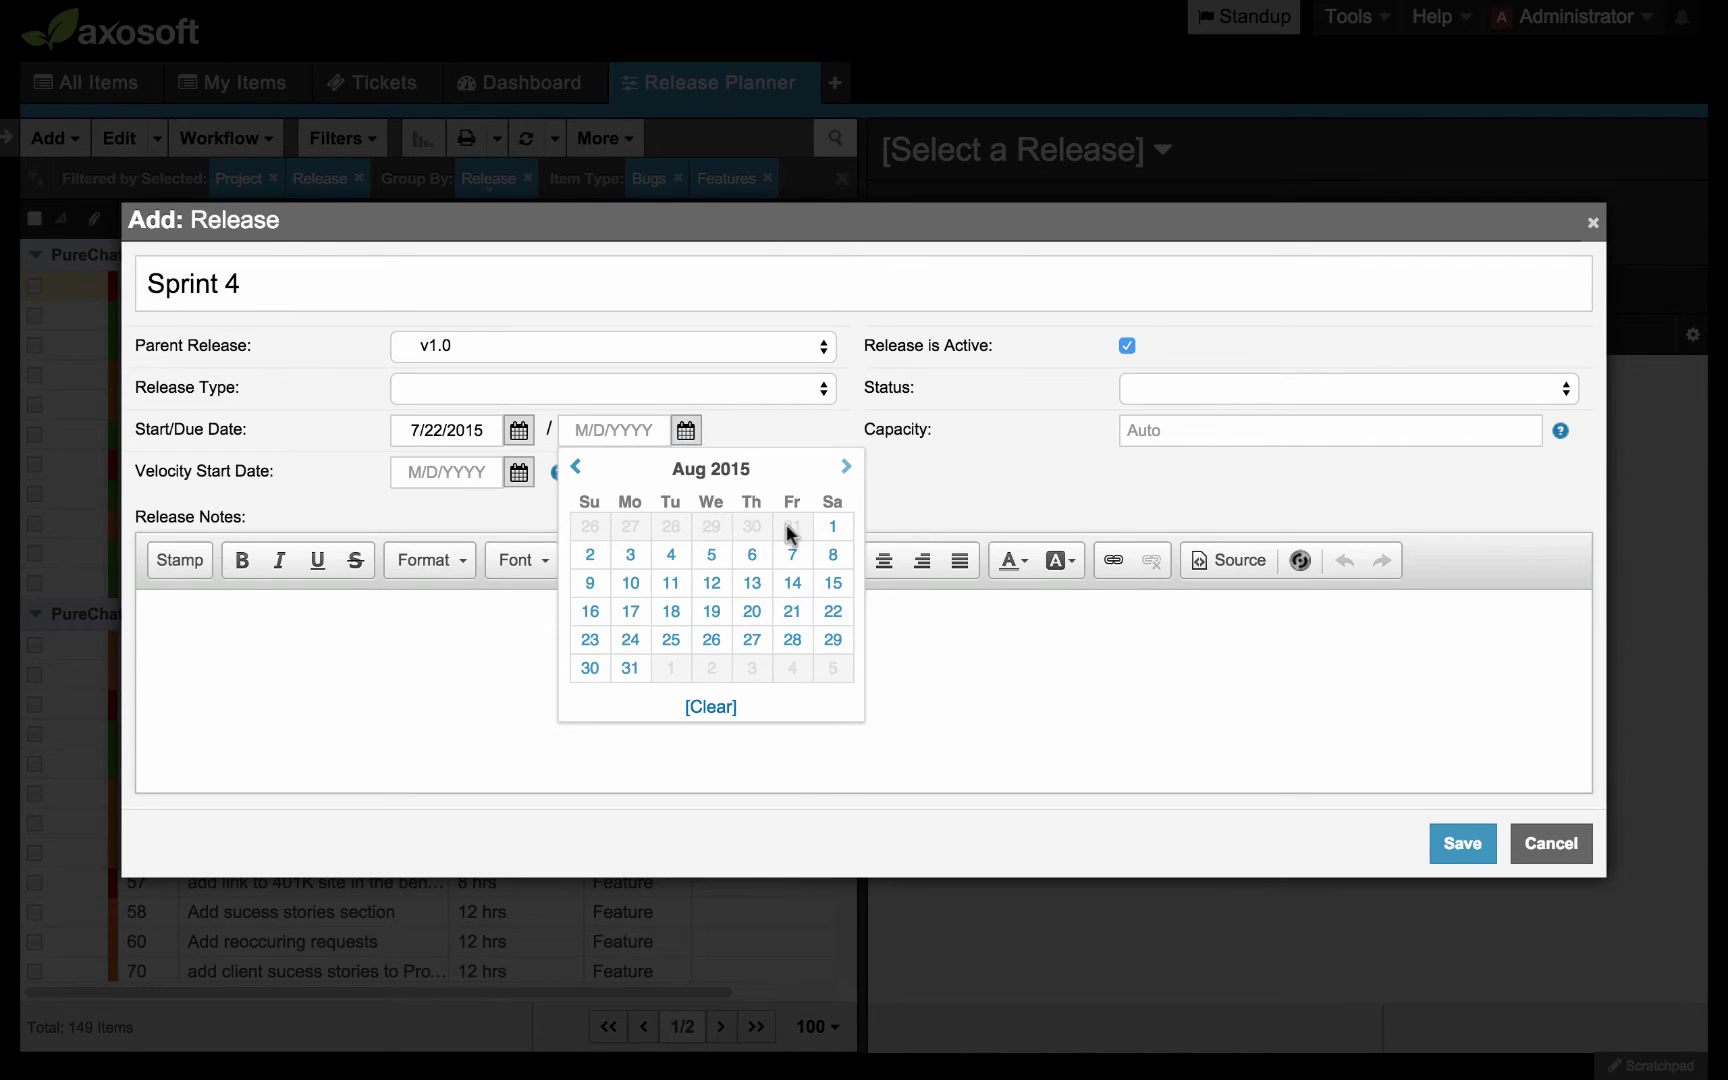
pyautogui.click(712, 556)
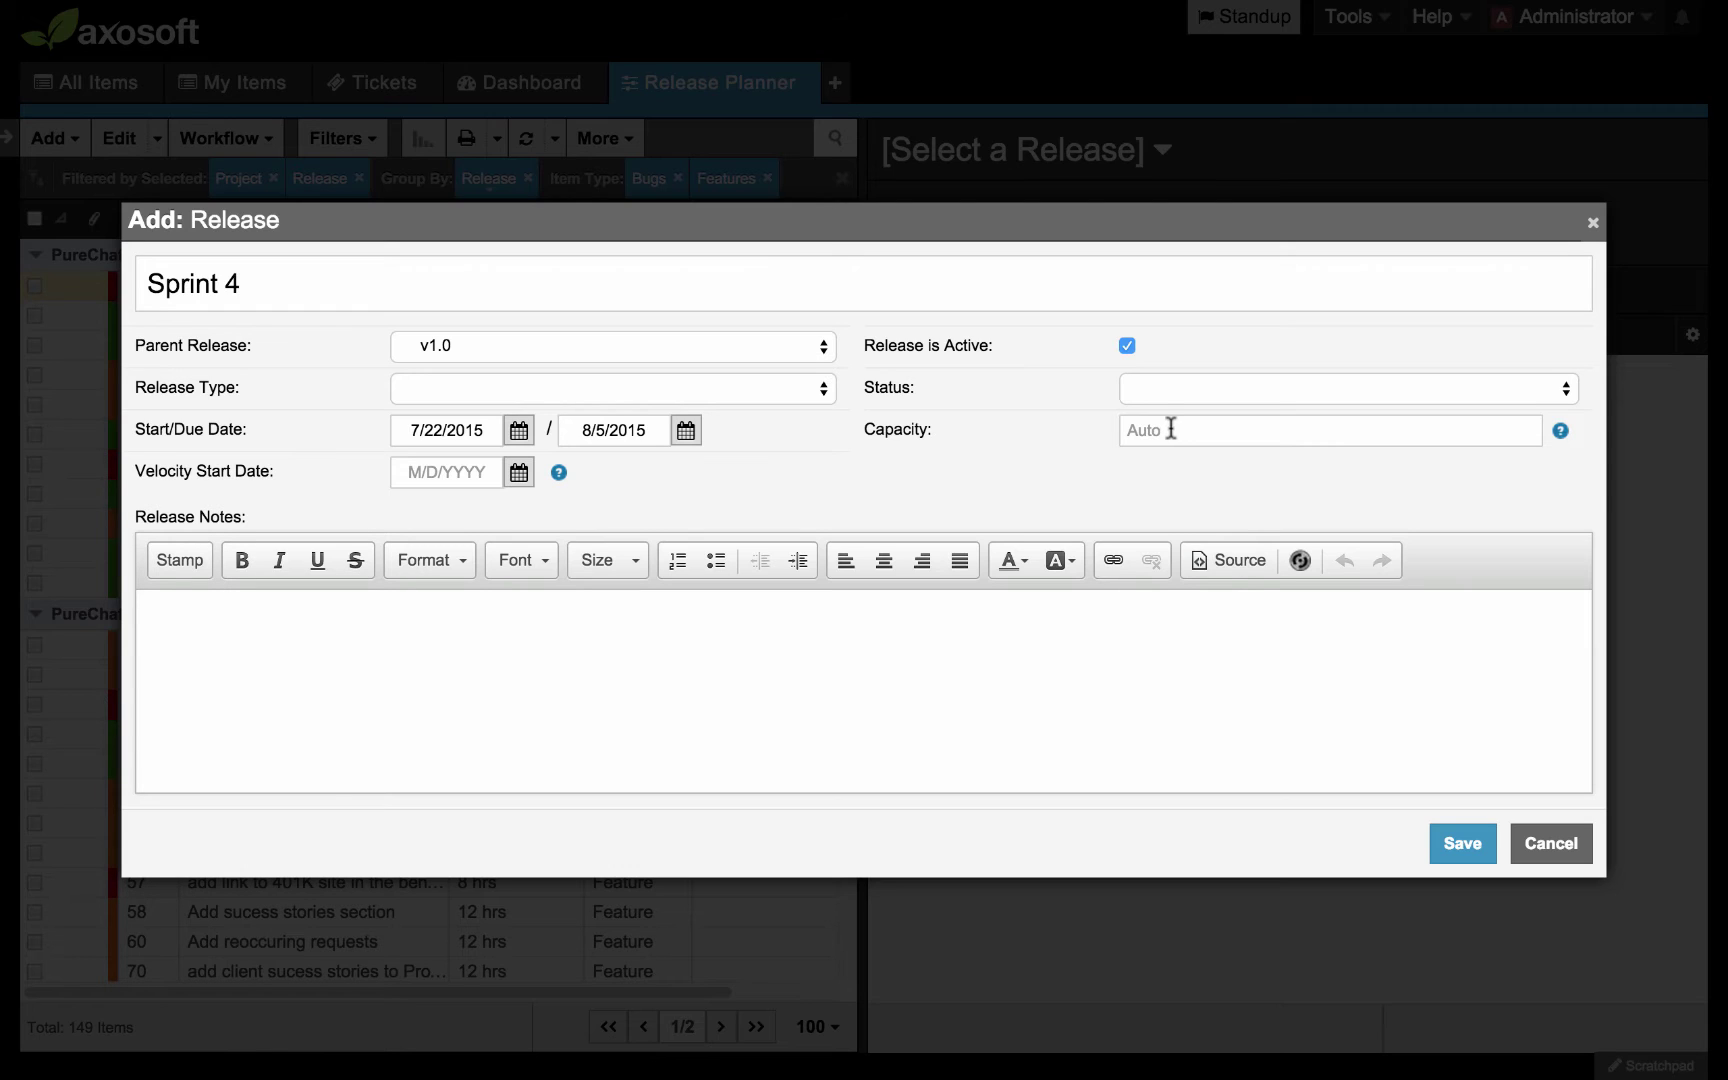
pyautogui.click(1458, 850)
pyautogui.click(1195, 578)
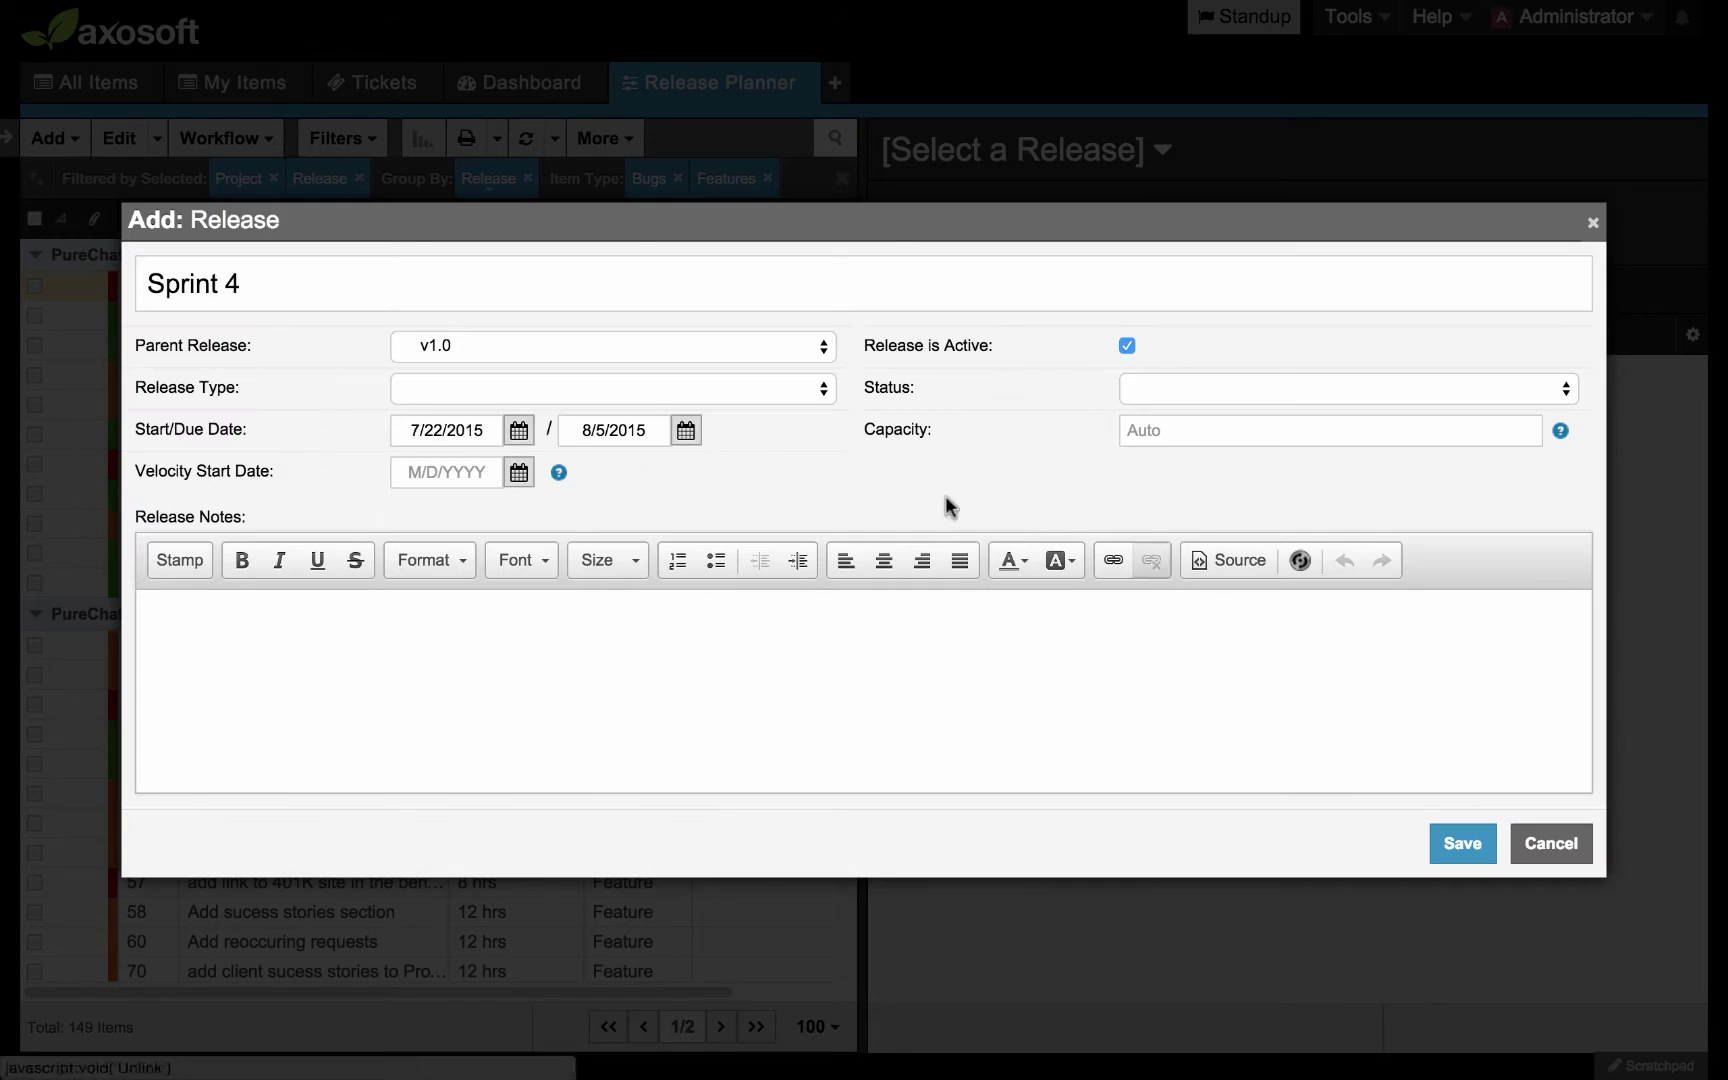
# Set Sprint 4's release type to Sprint, save it, and load it in the planner
pyautogui.click(793, 390)
pyautogui.click(793, 410)
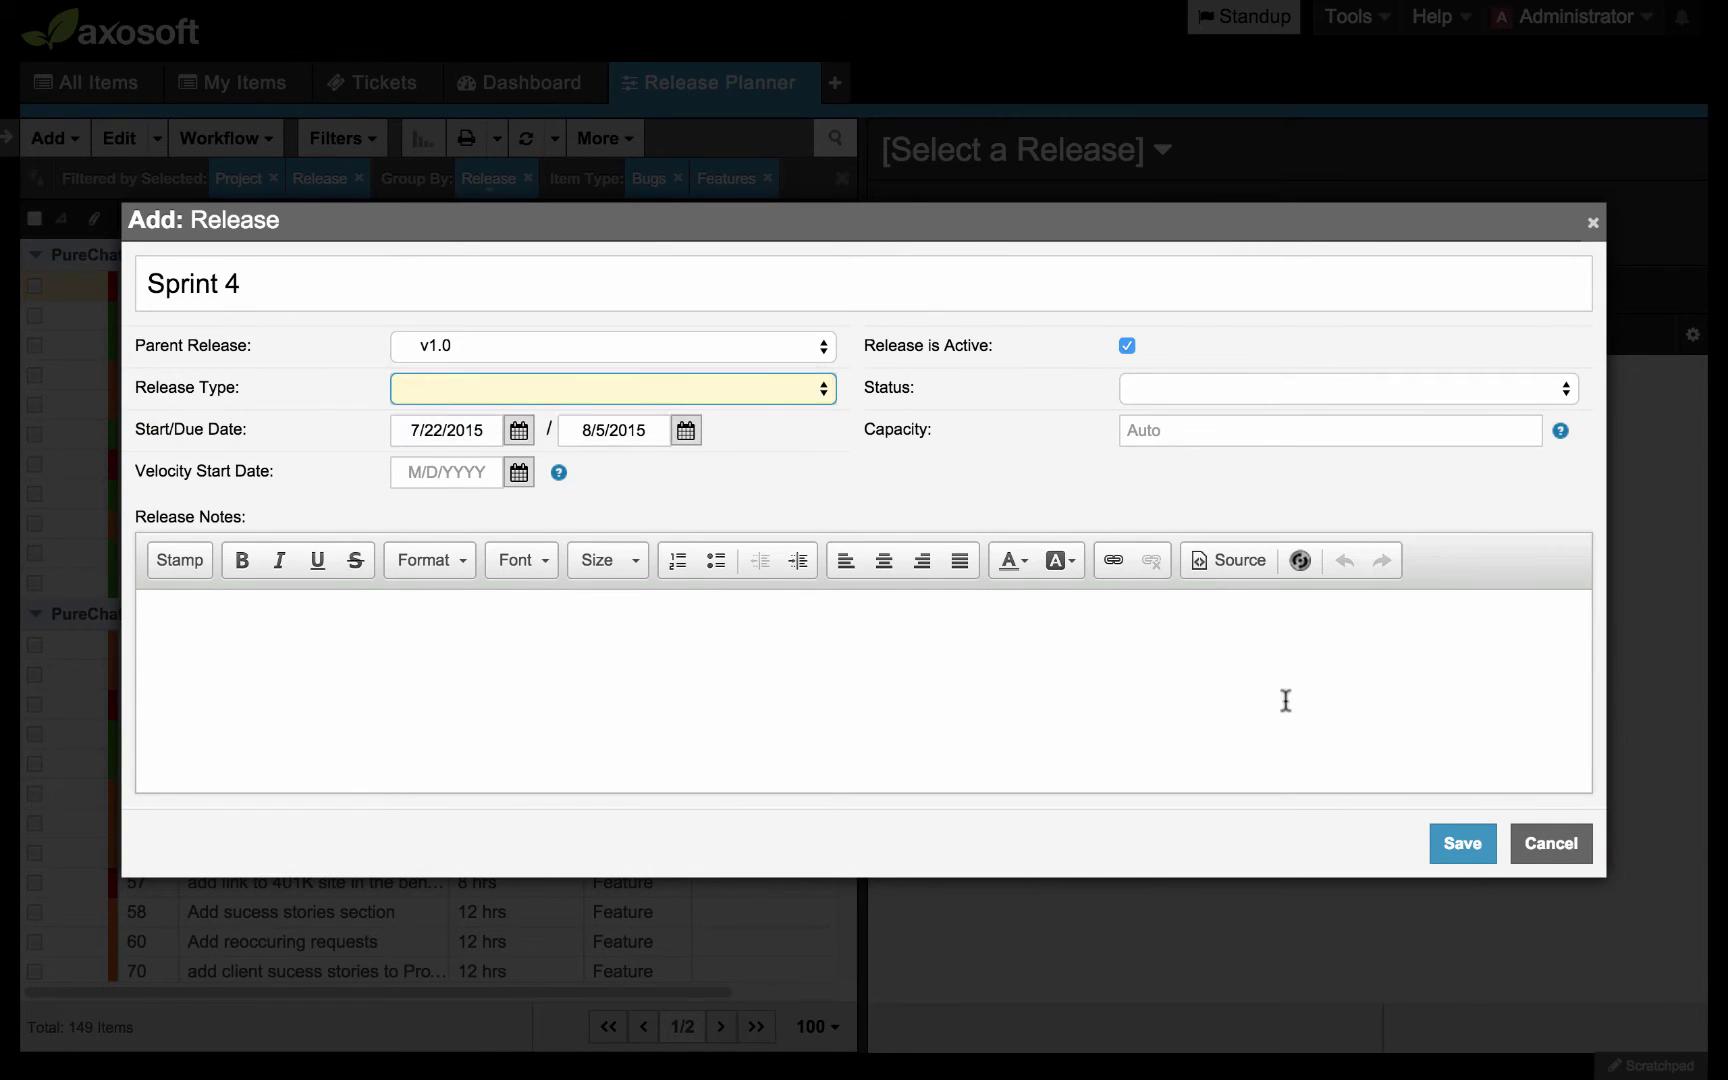
pyautogui.click(1464, 843)
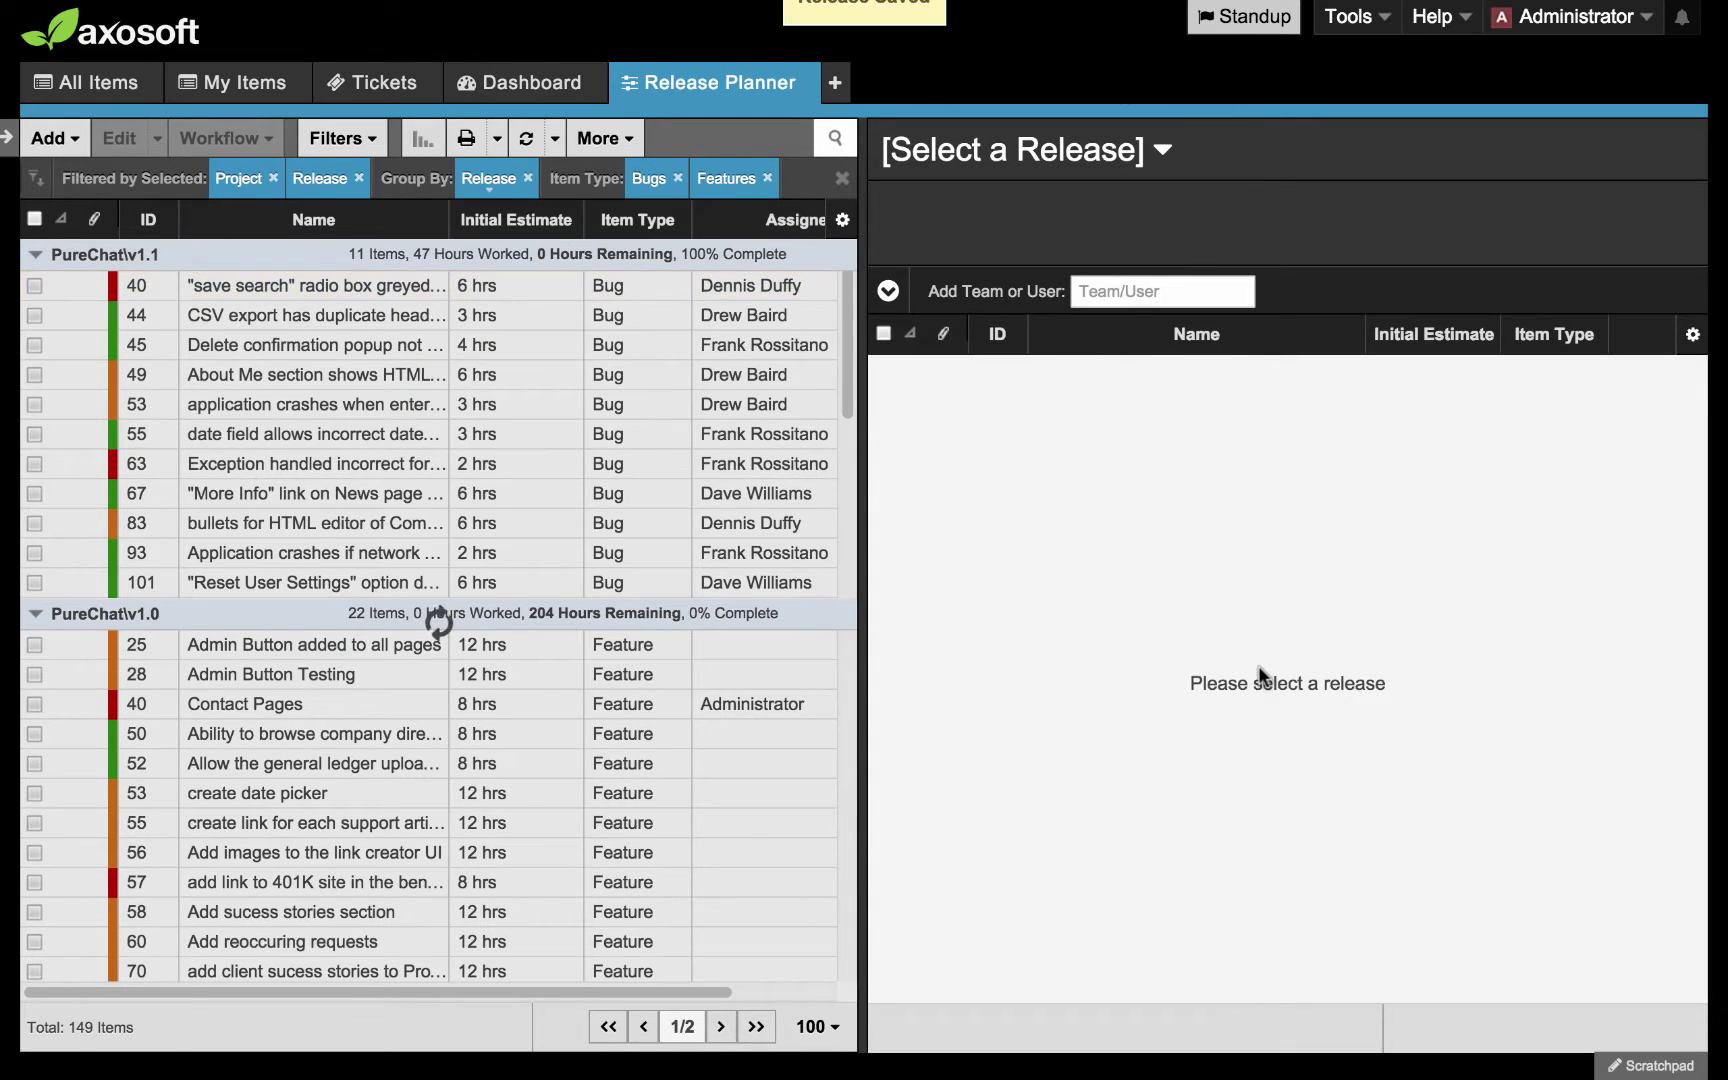
pyautogui.click(1164, 150)
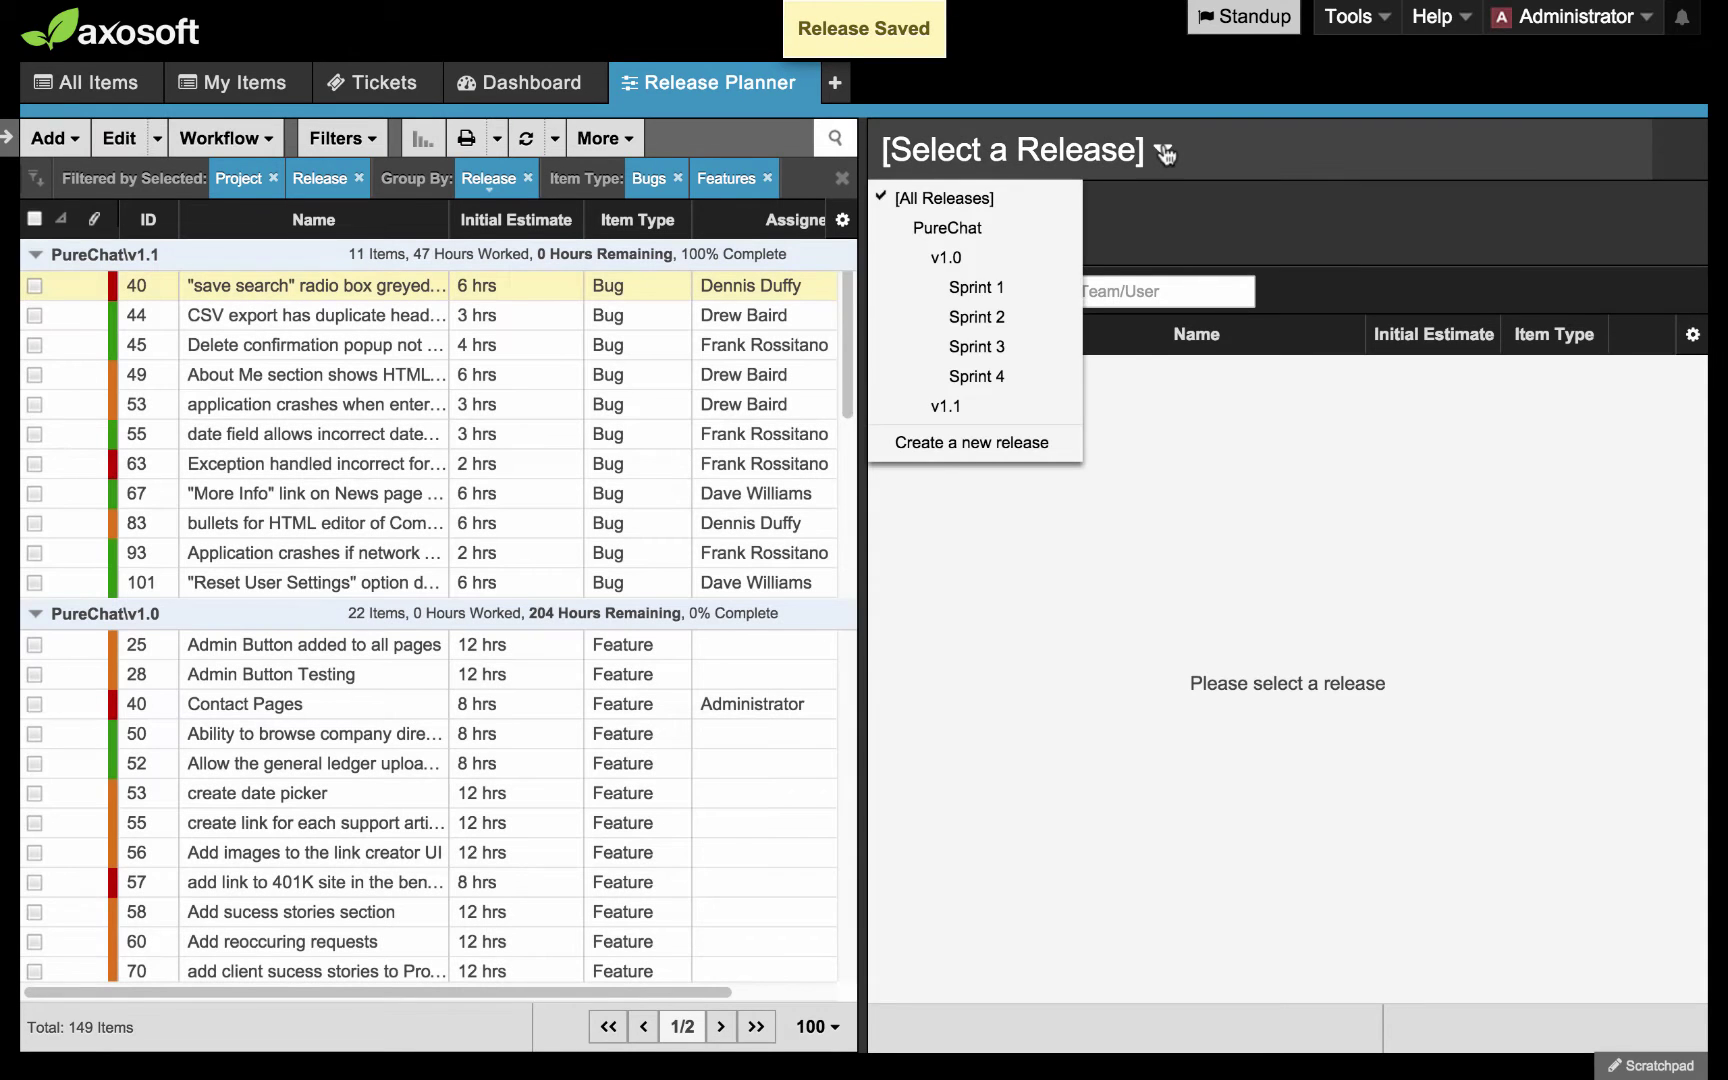
pyautogui.click(1058, 376)
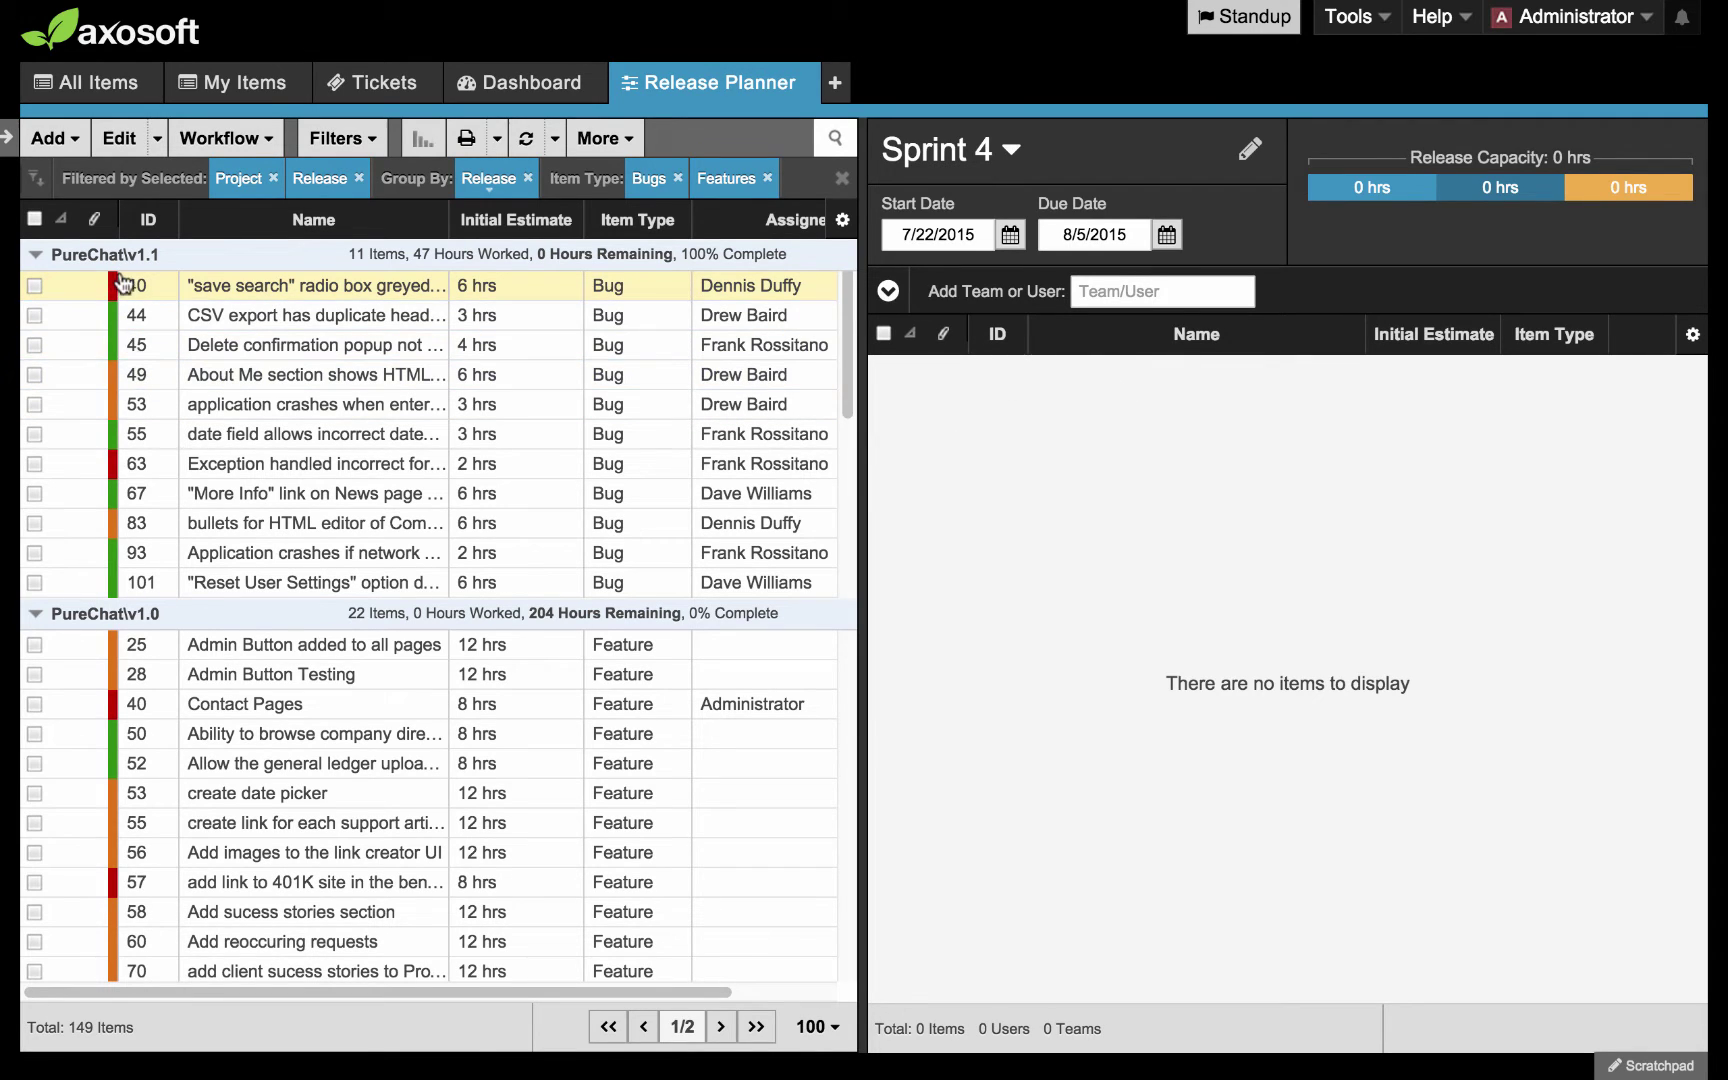
# Select bugs 40 through 101, all eleven v1.1 bugs, and drag them into Sprint 4
pyautogui.click(35, 287)
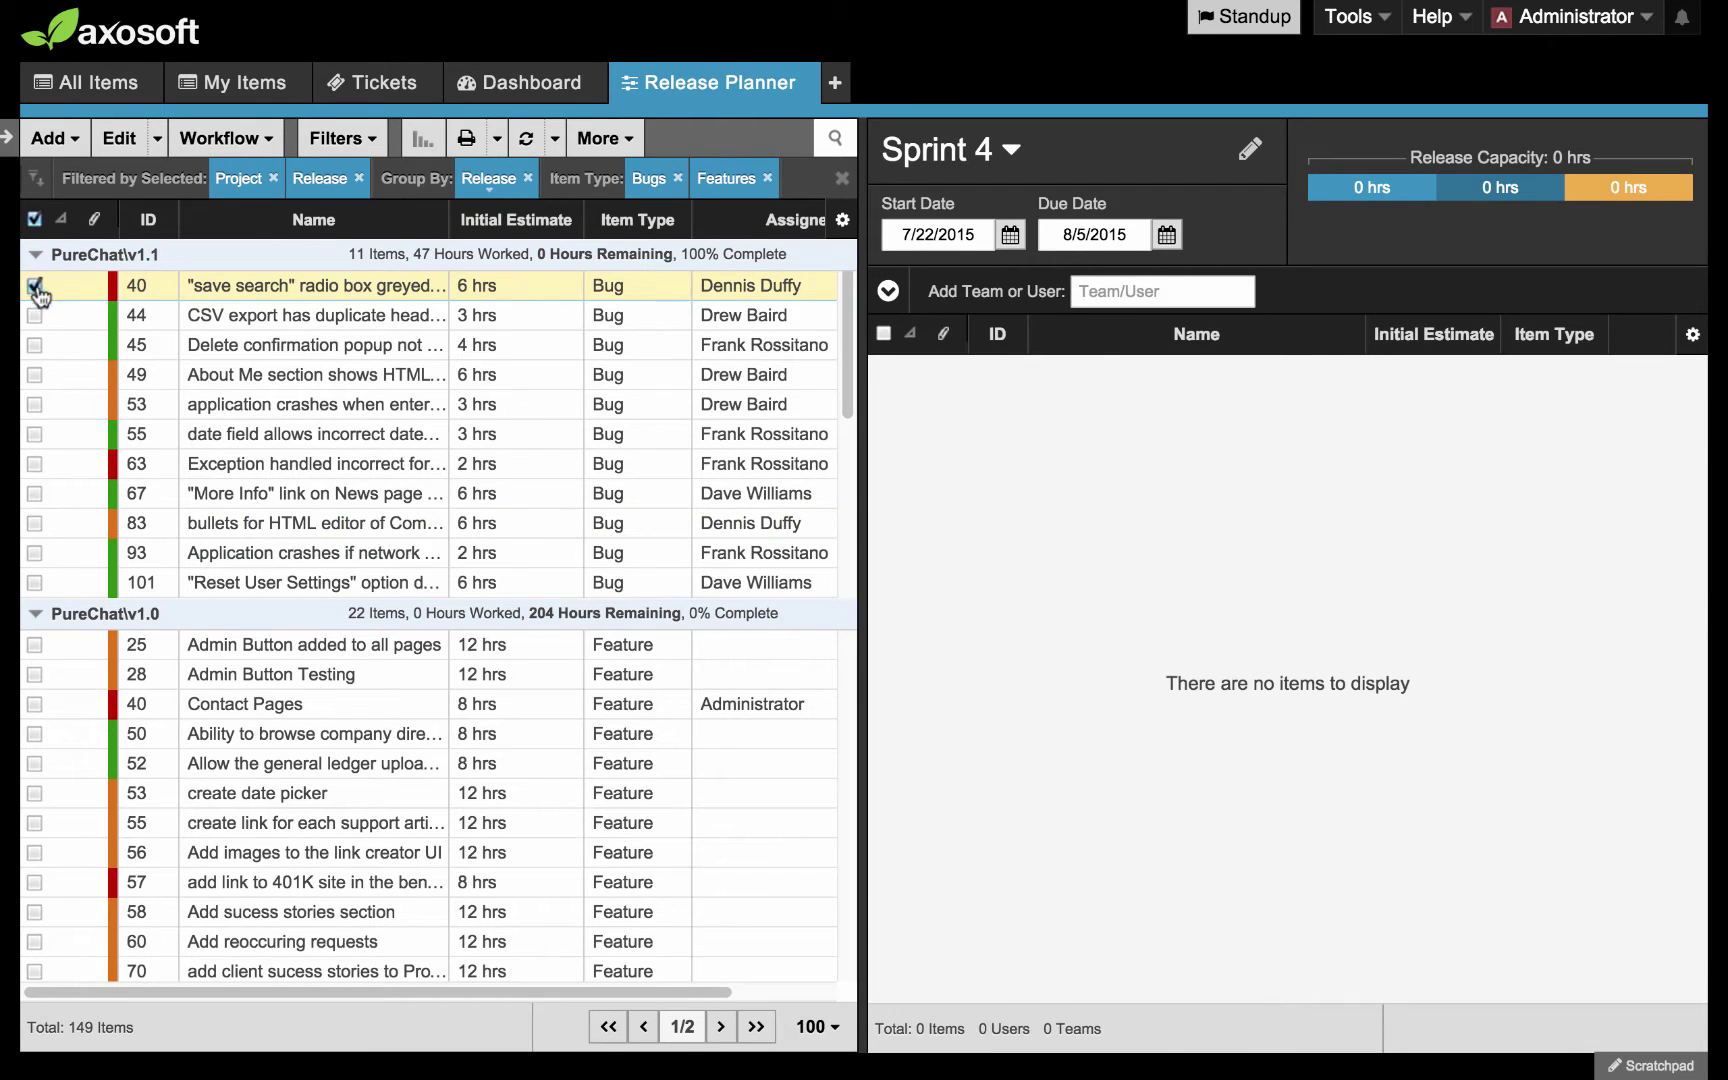
pyautogui.keyDown('shift'); pyautogui.click(35, 584); pyautogui.keyUp('shift')
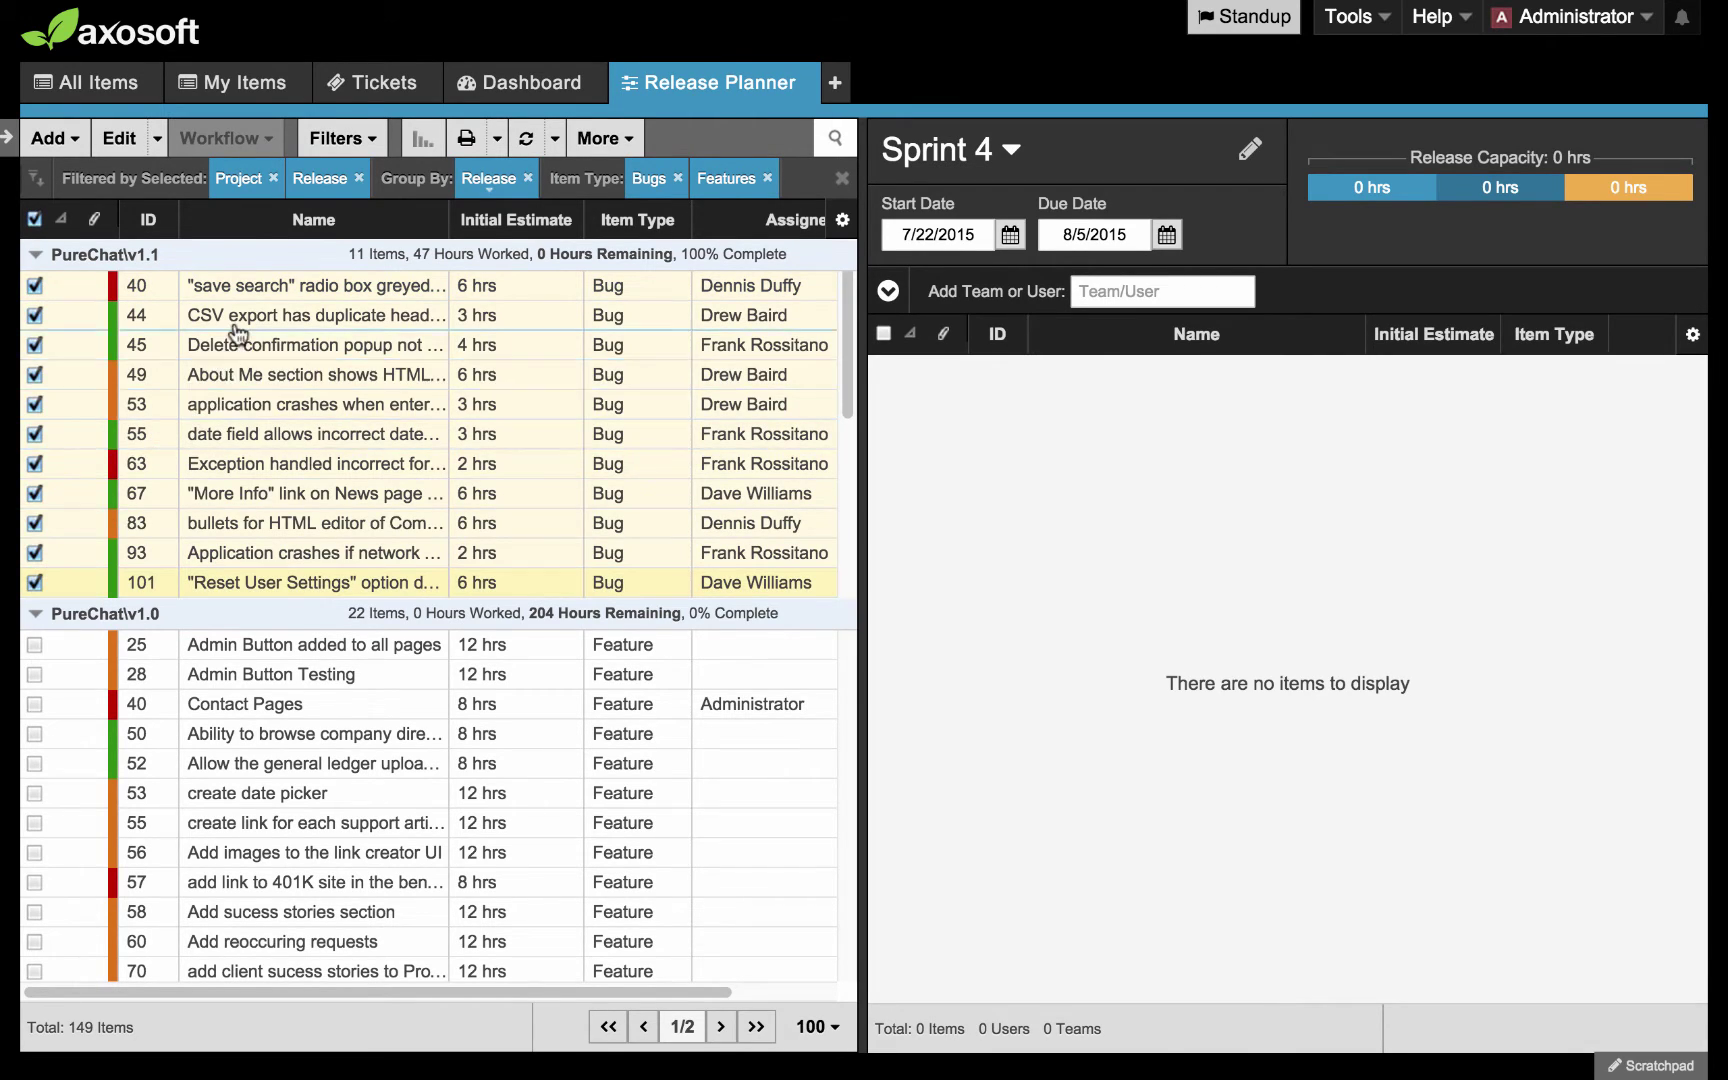
pyautogui.click(10, 140)
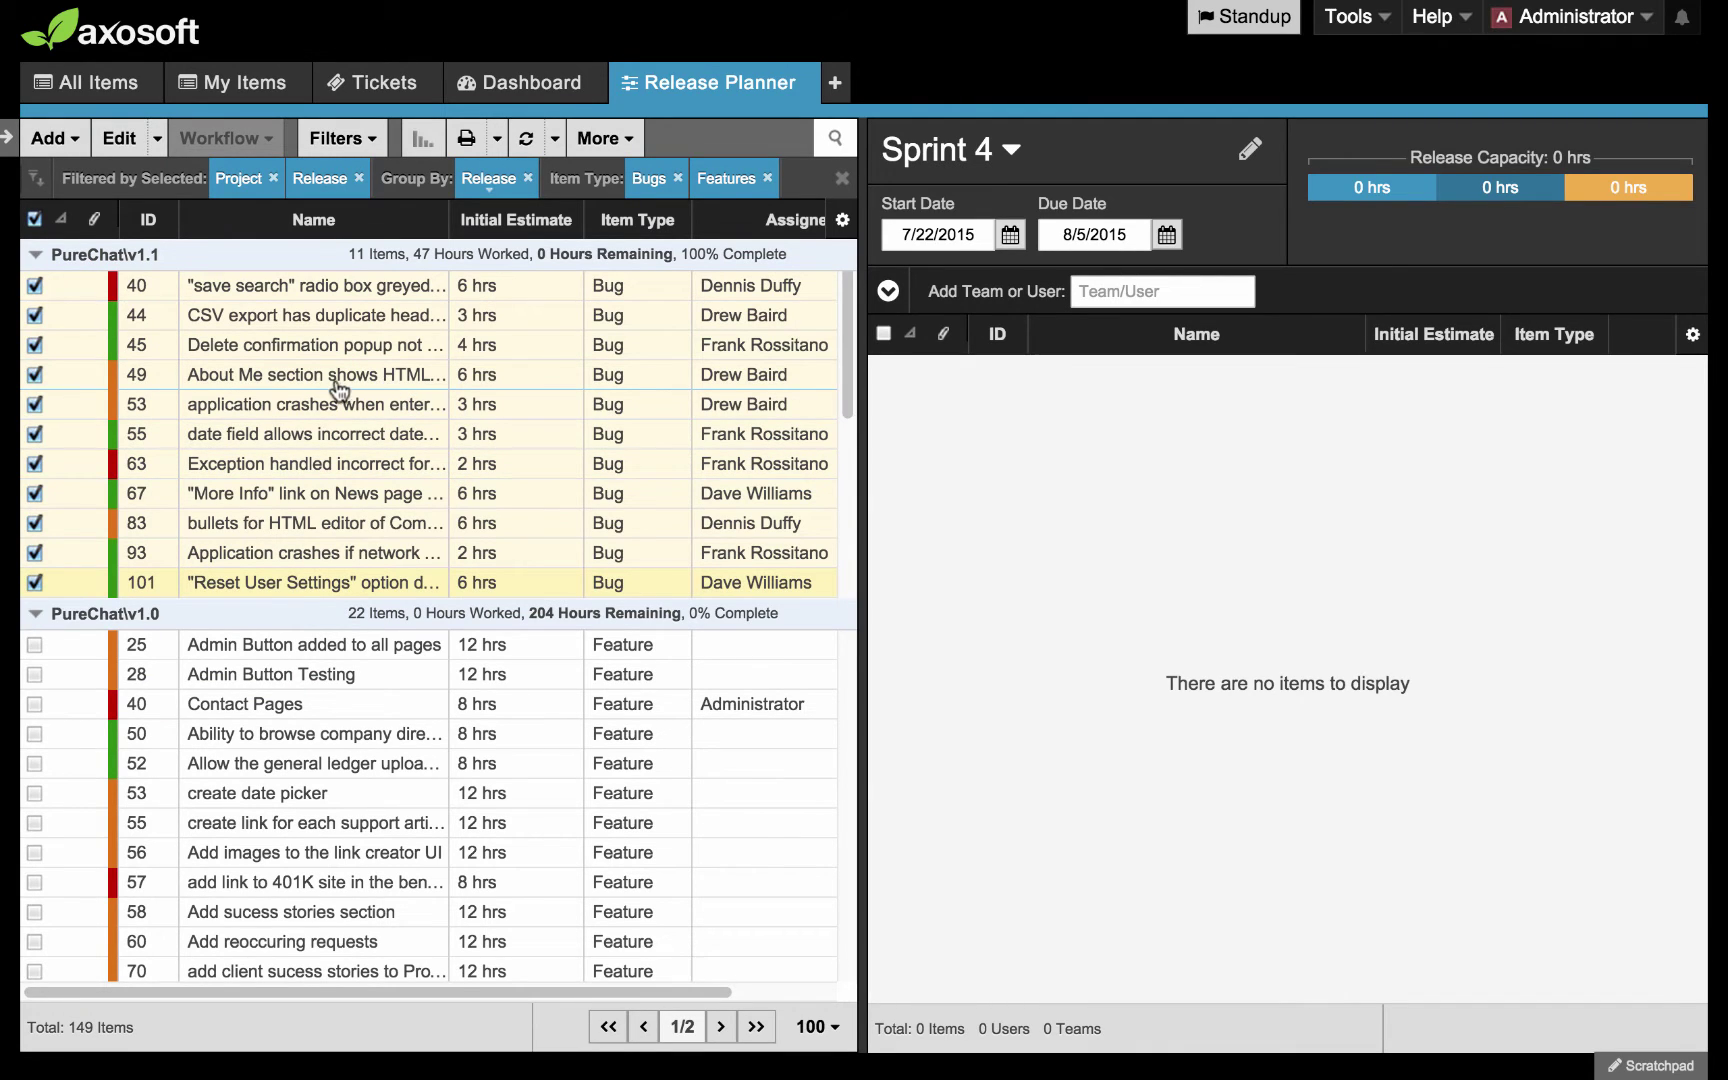
pyautogui.moveTo(347, 345); pyautogui.dragTo(1056, 342)
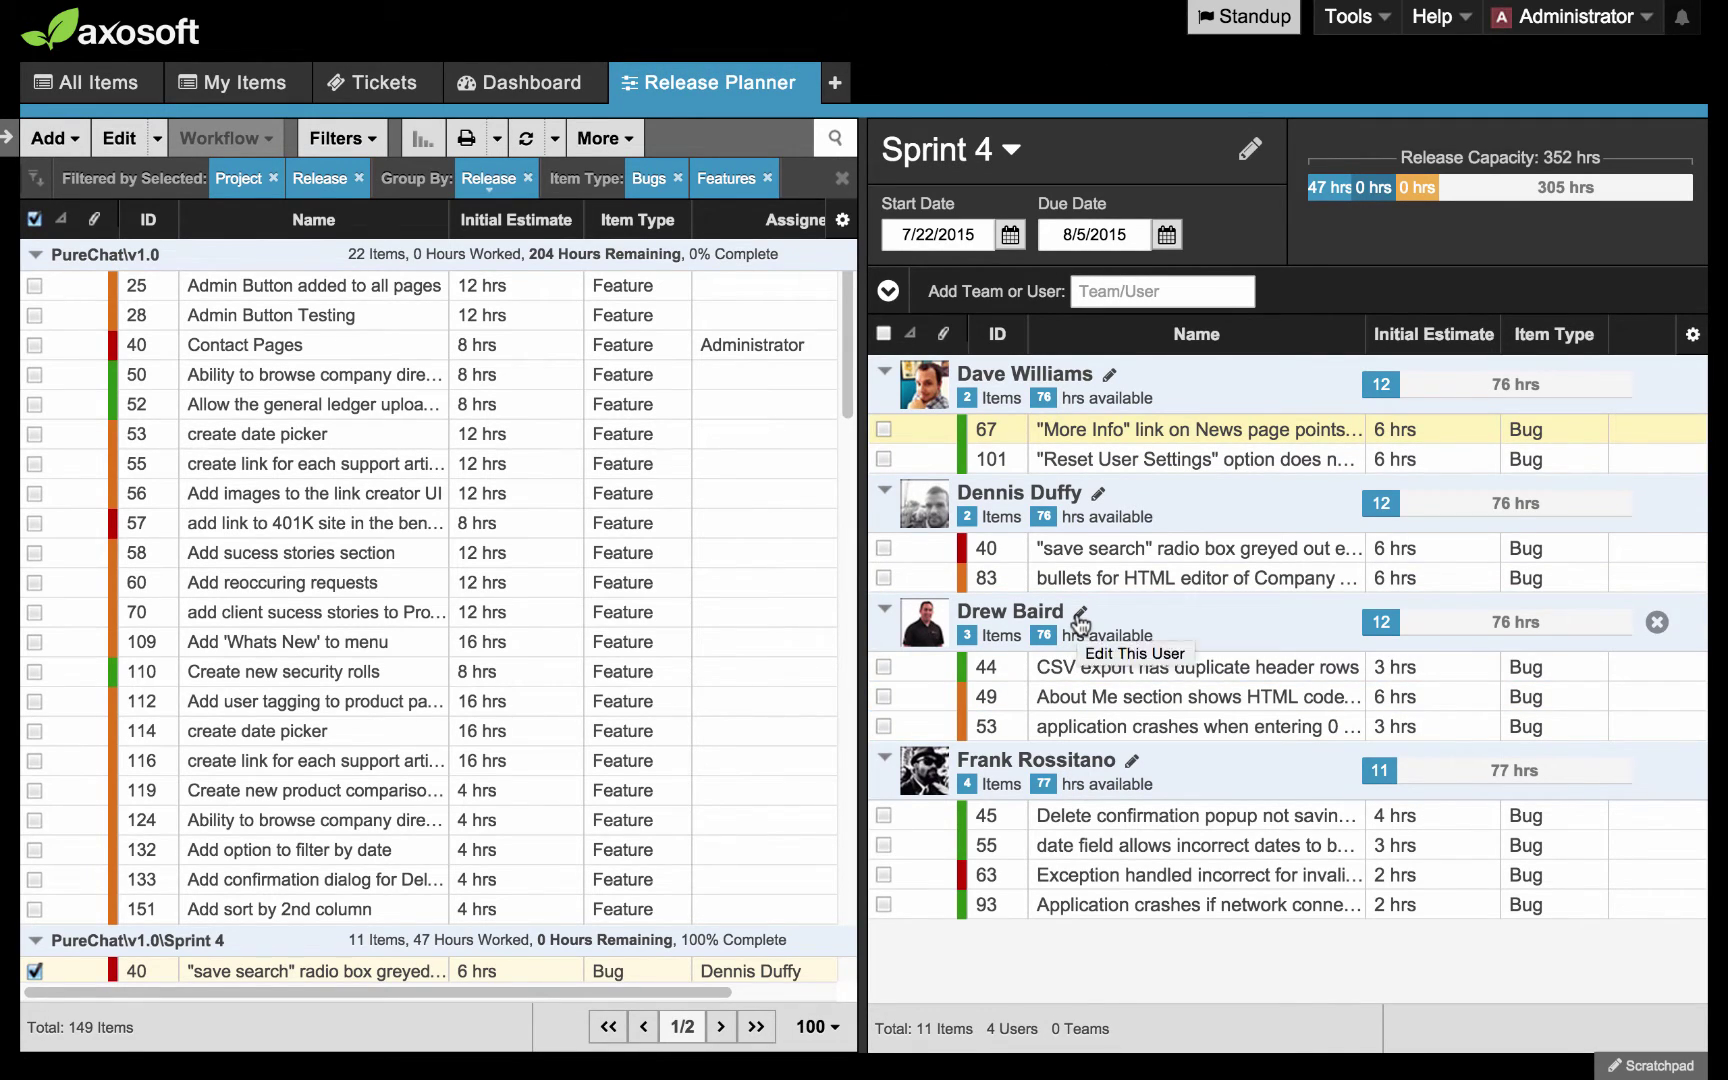
# Add a 7/31/2015 vacation day to one member's capacity, dropping their availability to 68 hrs
pyautogui.click(1082, 614)
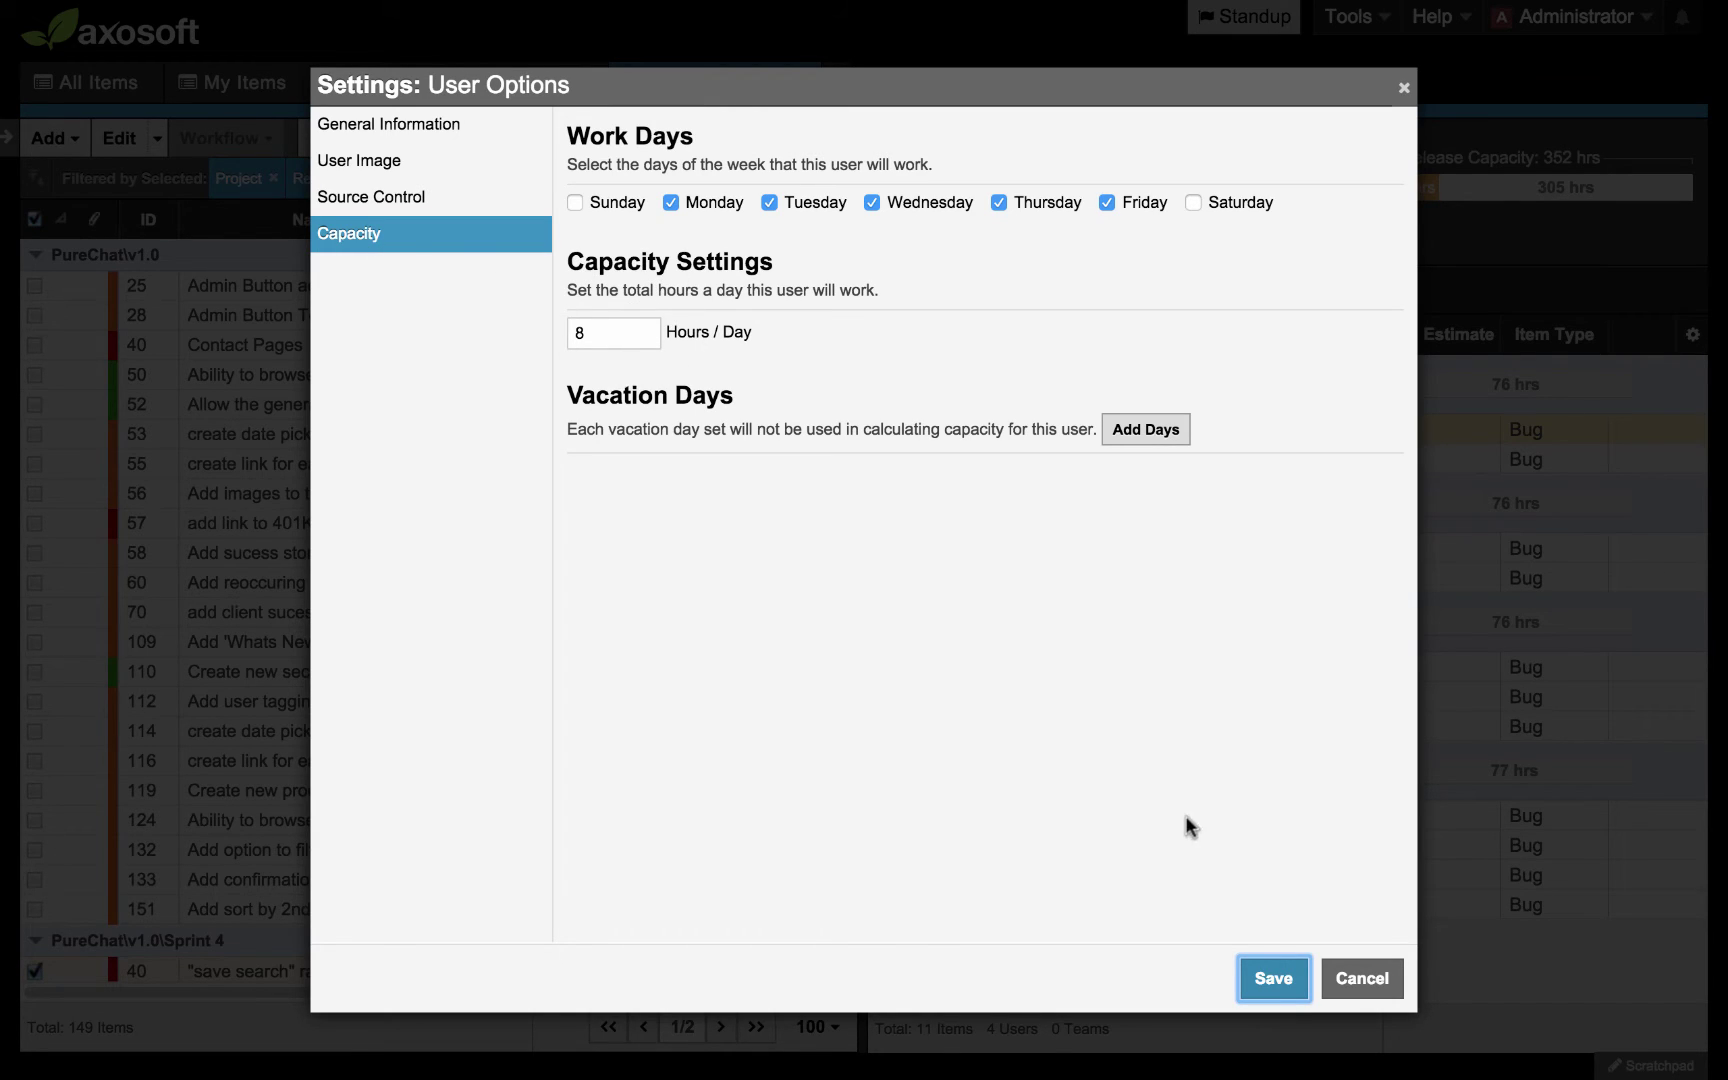
pyautogui.click(1361, 979)
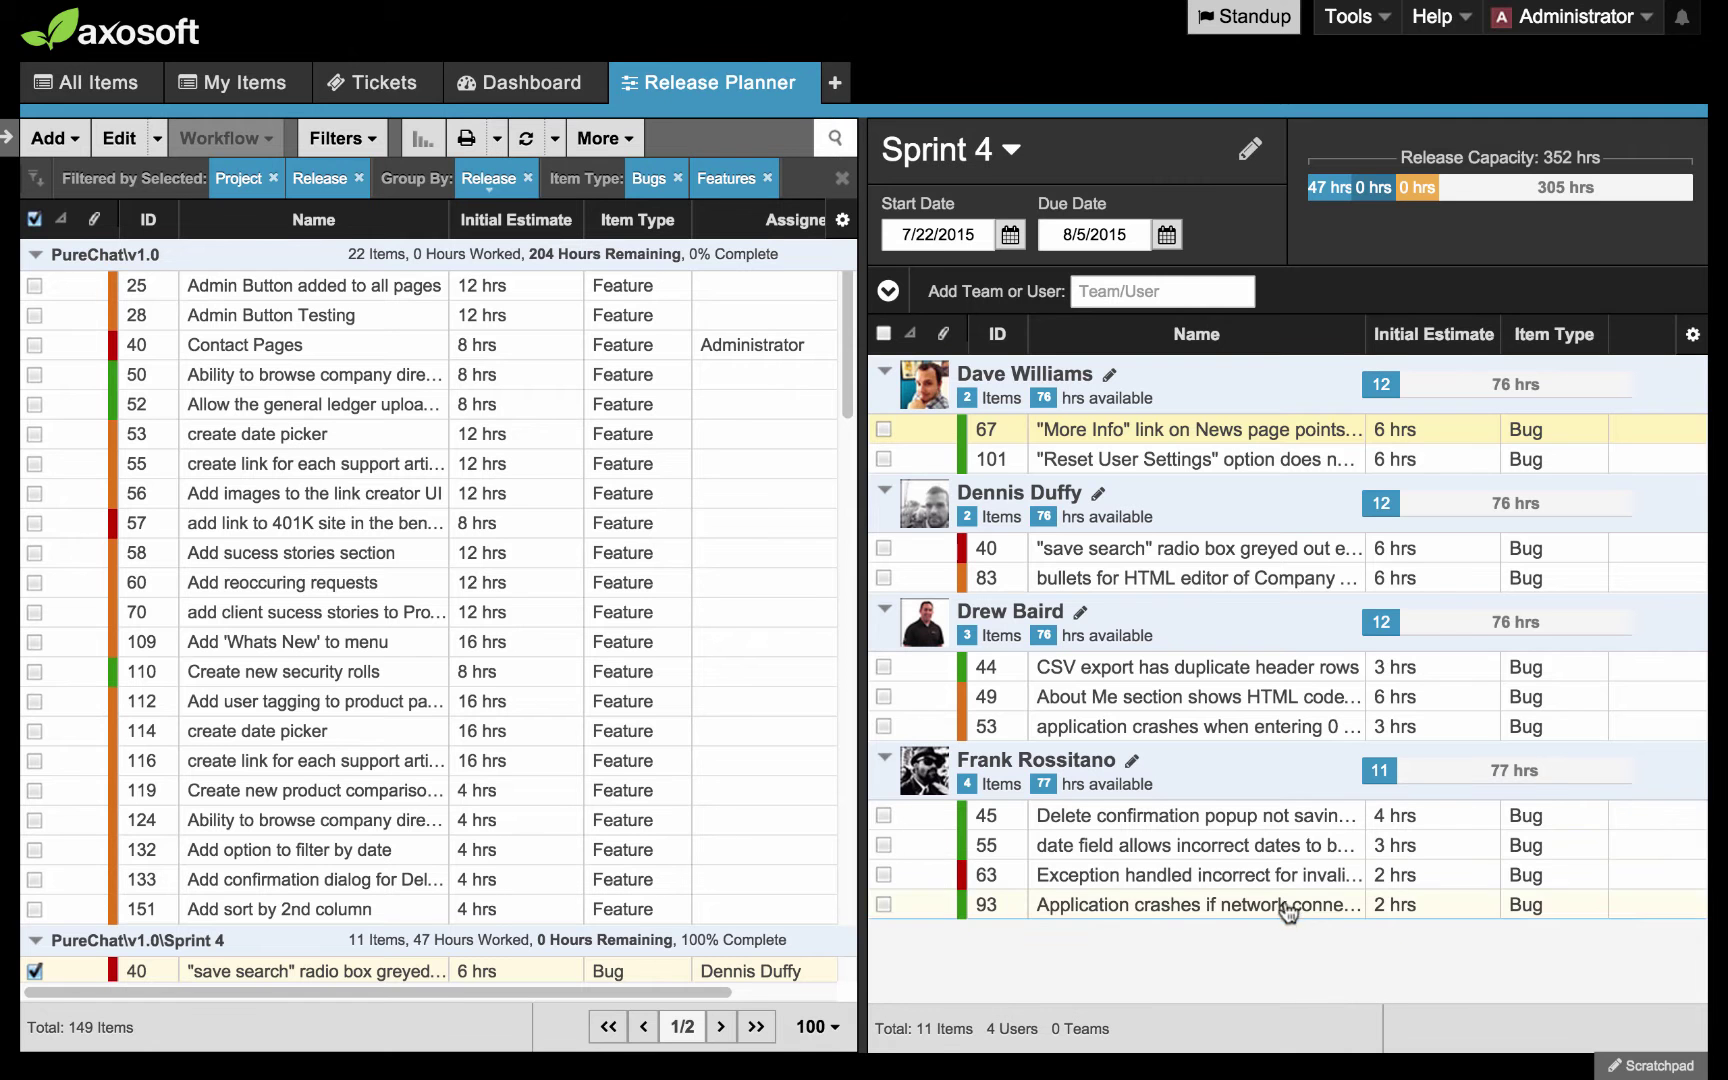
pyautogui.click(1100, 496)
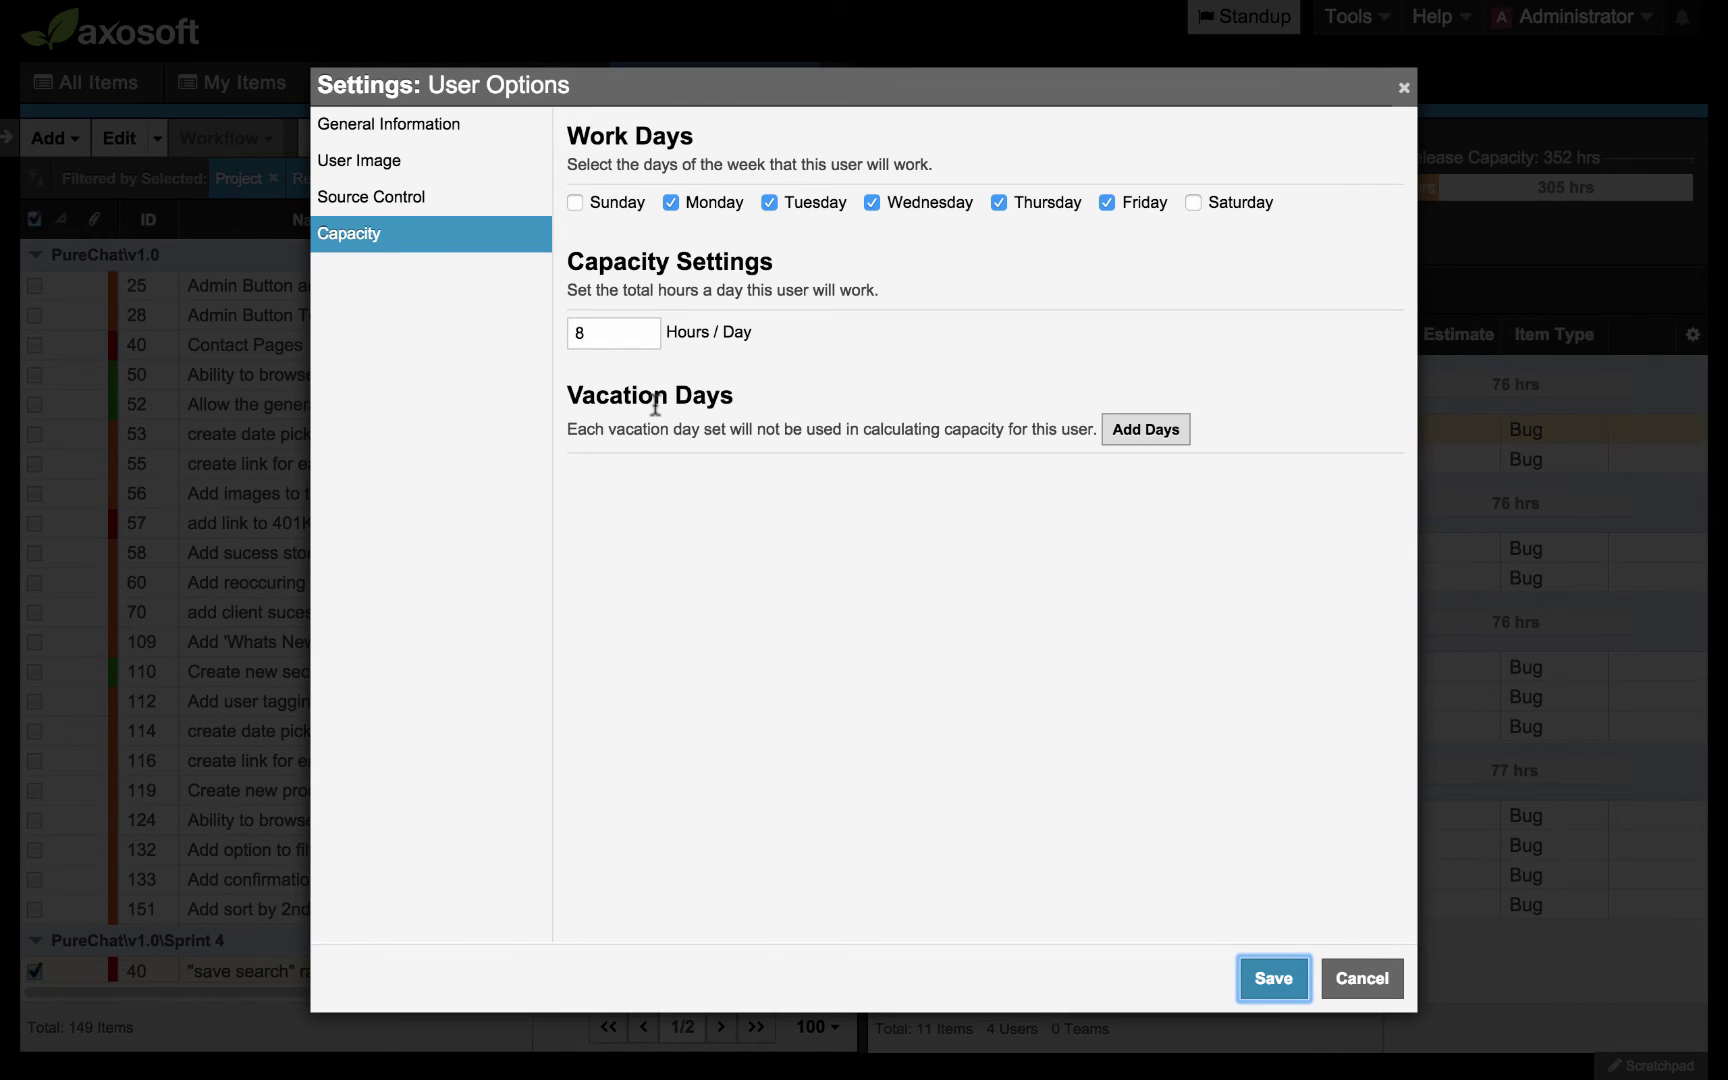
pyautogui.click(1130, 432)
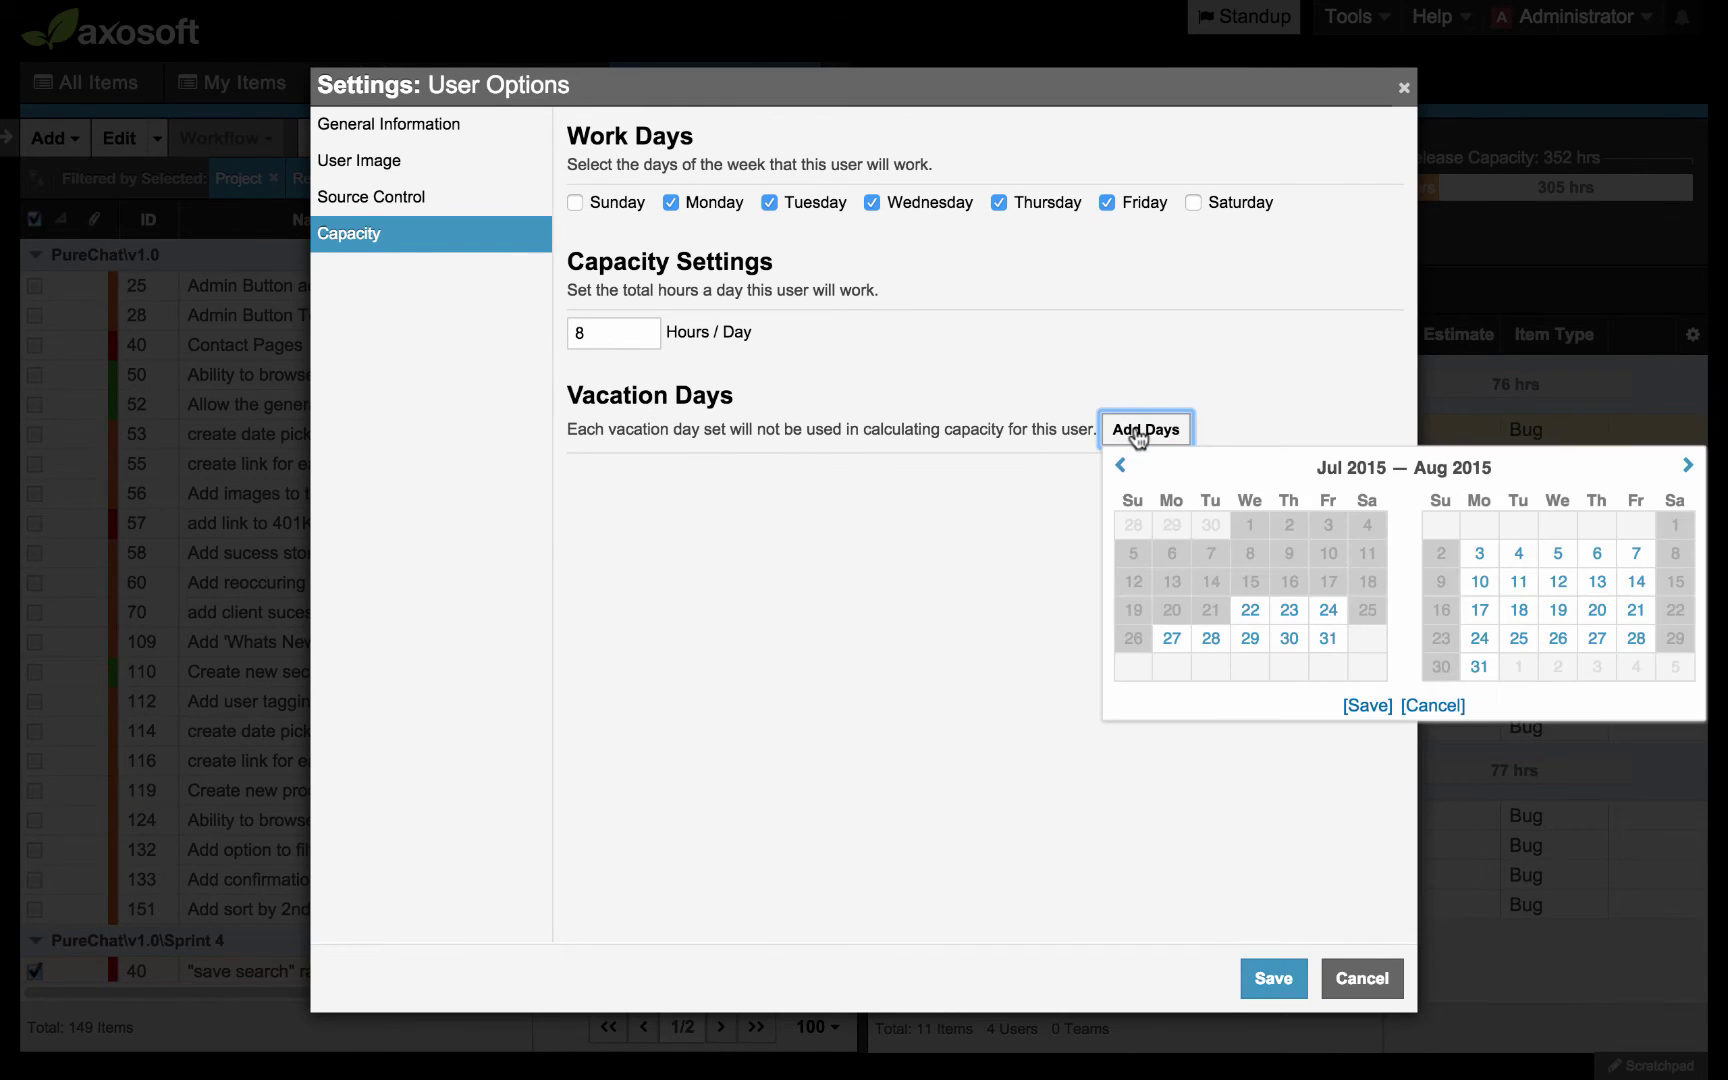
pyautogui.click(1327, 645)
pyautogui.click(1367, 706)
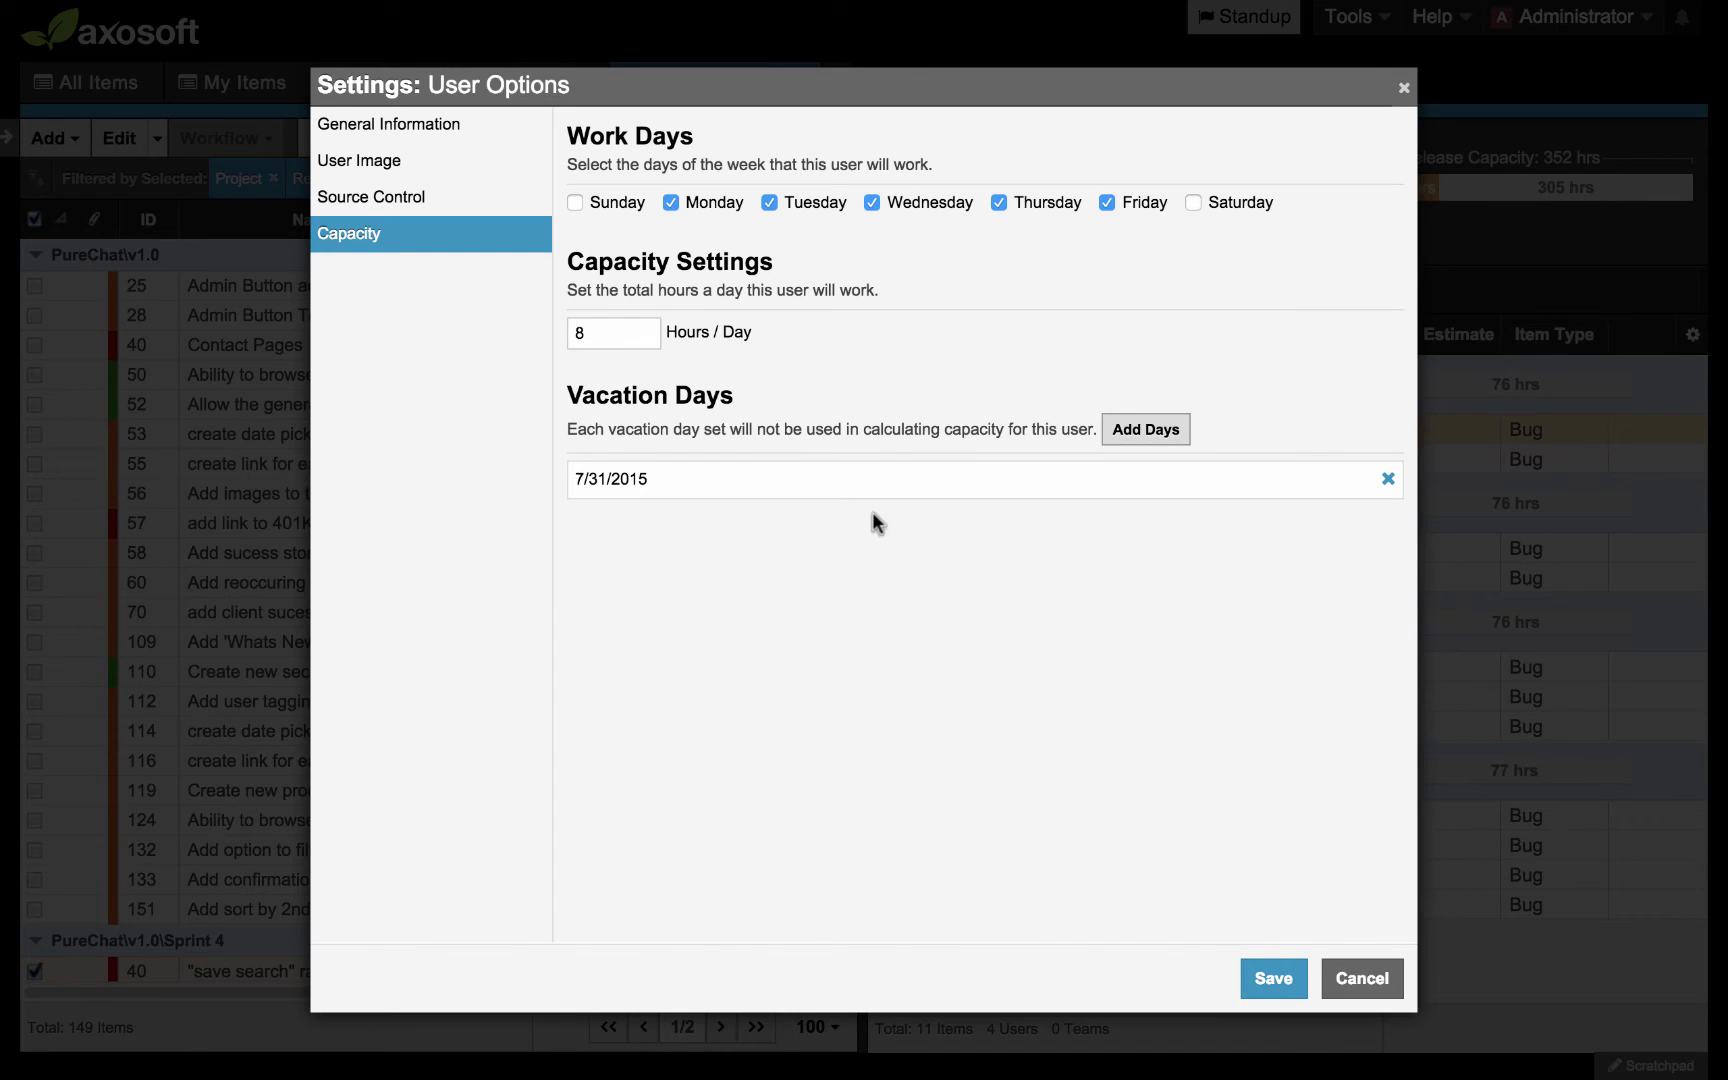
pyautogui.click(1260, 976)
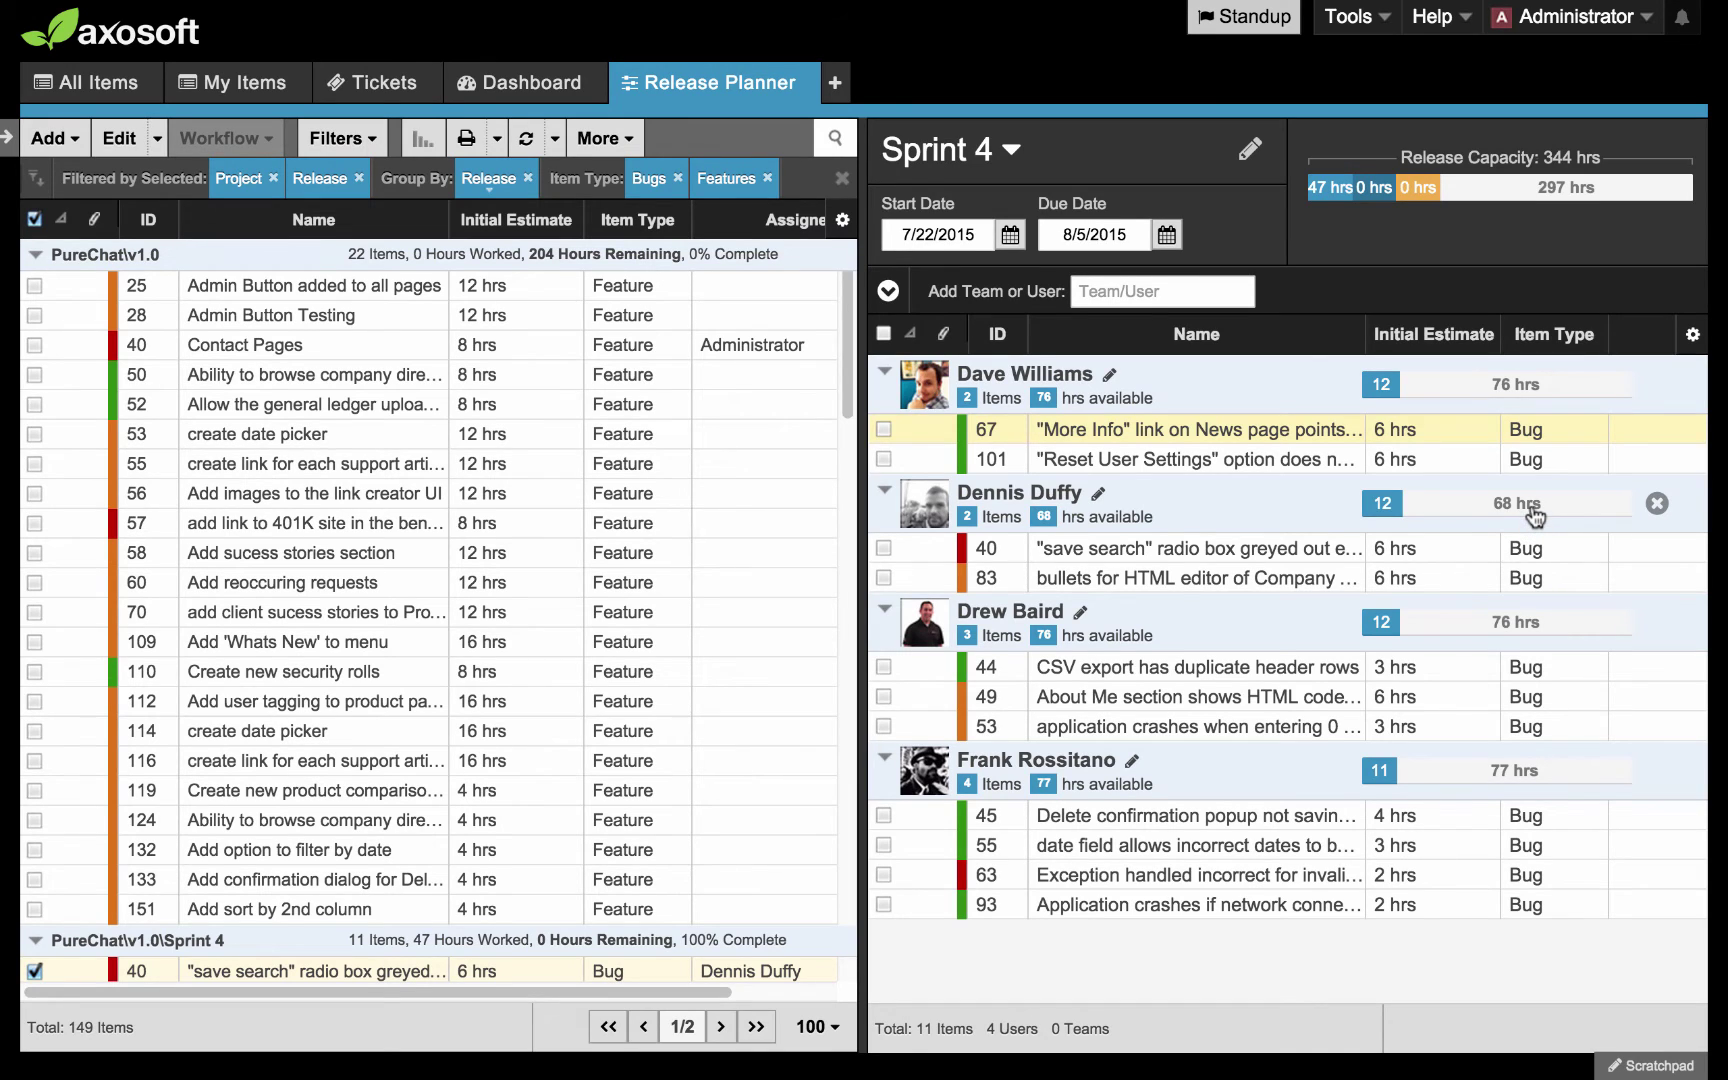
pyautogui.moveTo(1535, 515)
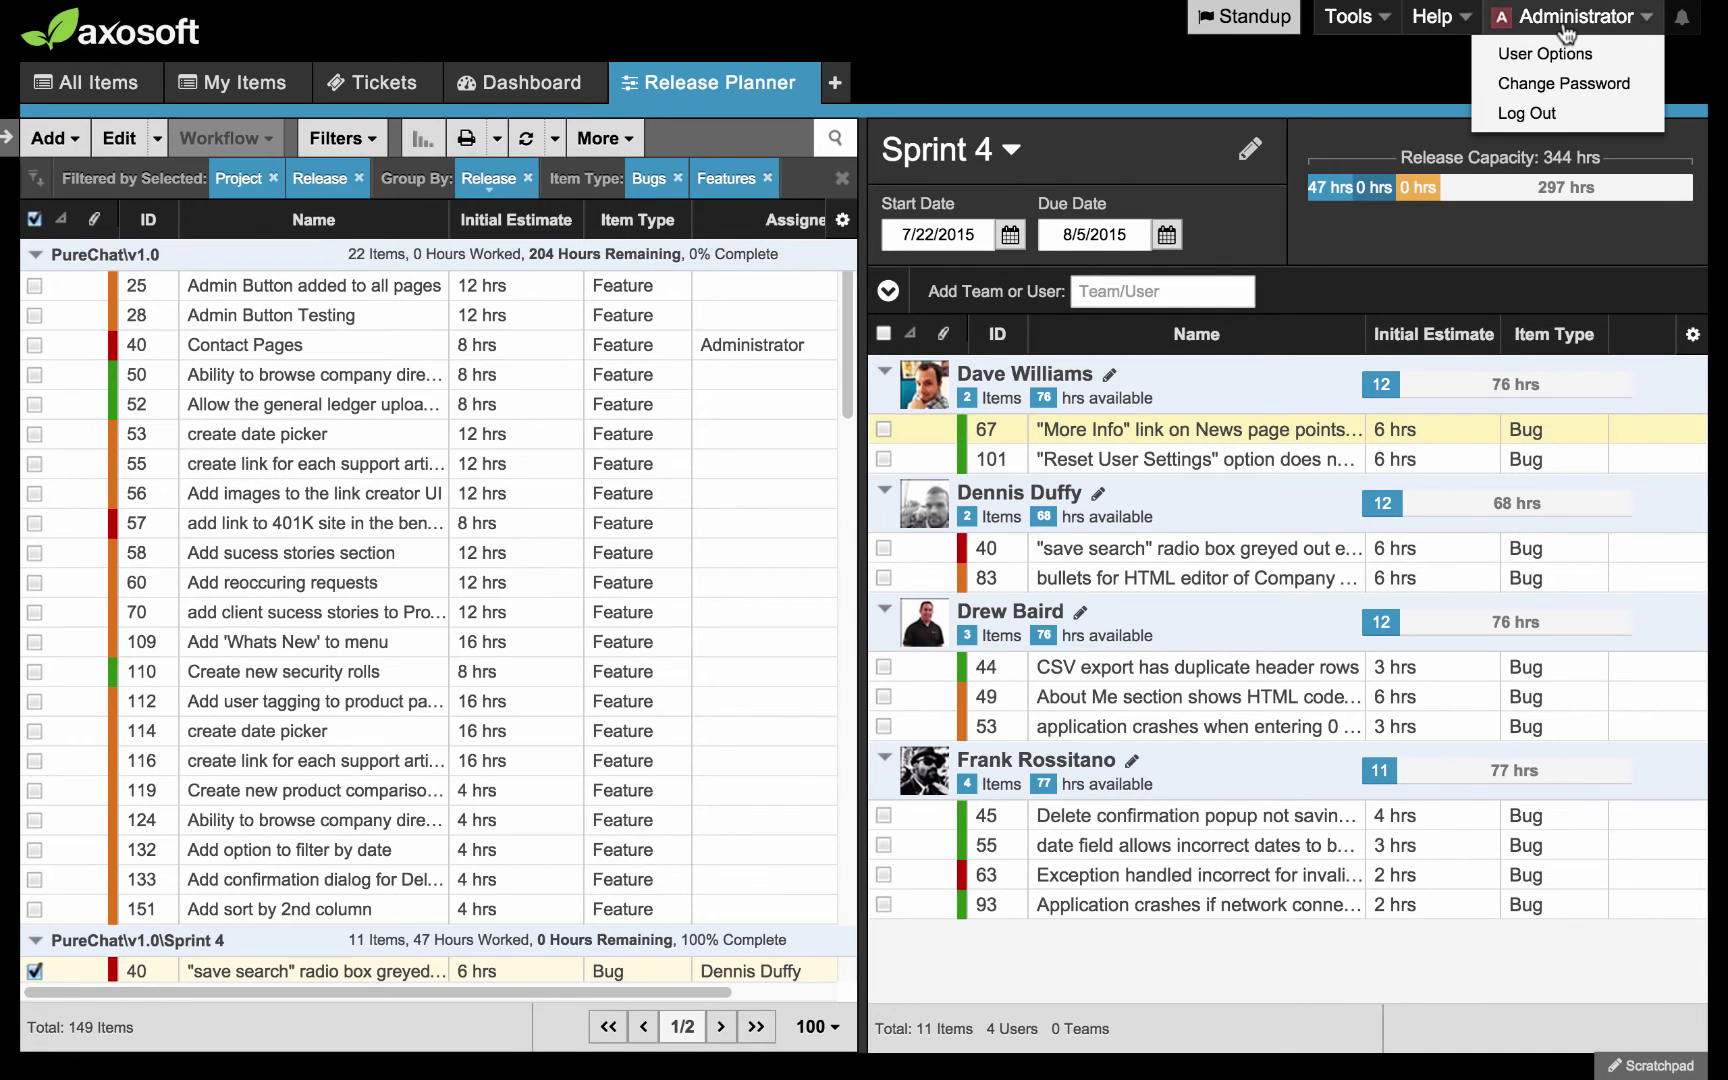
pyautogui.click(1636, 58)
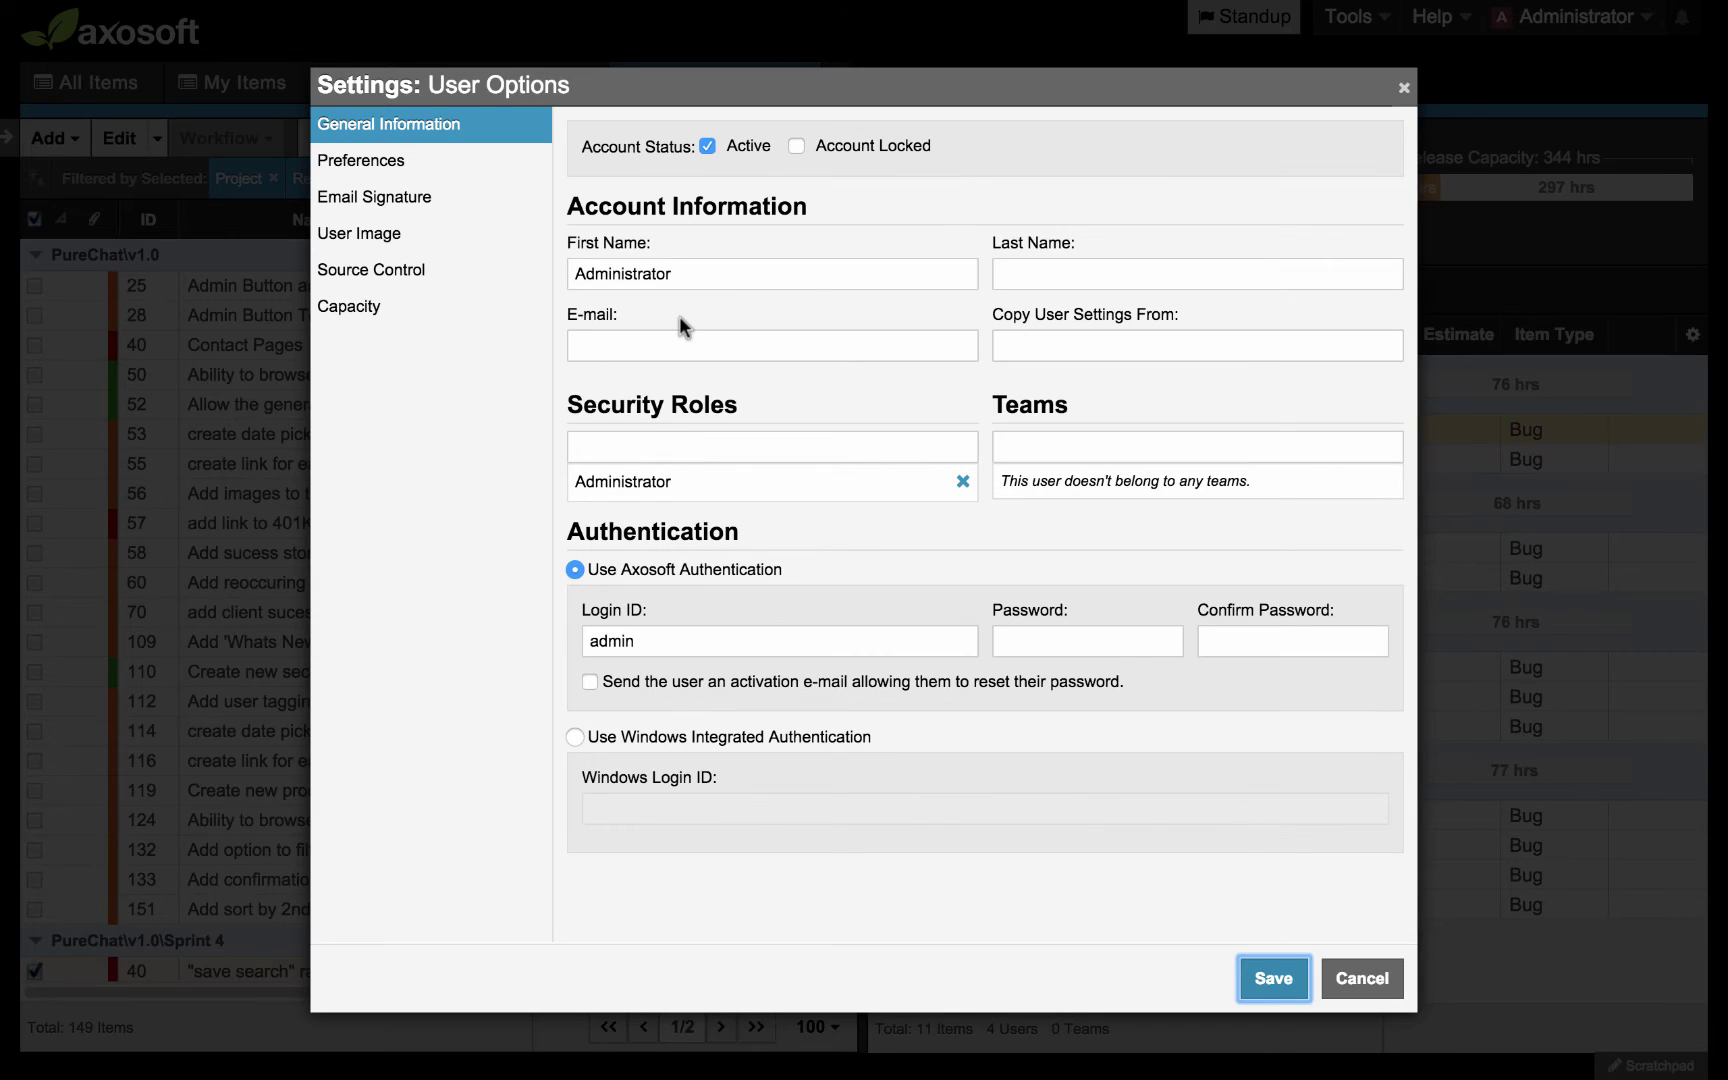
pyautogui.click(424, 308)
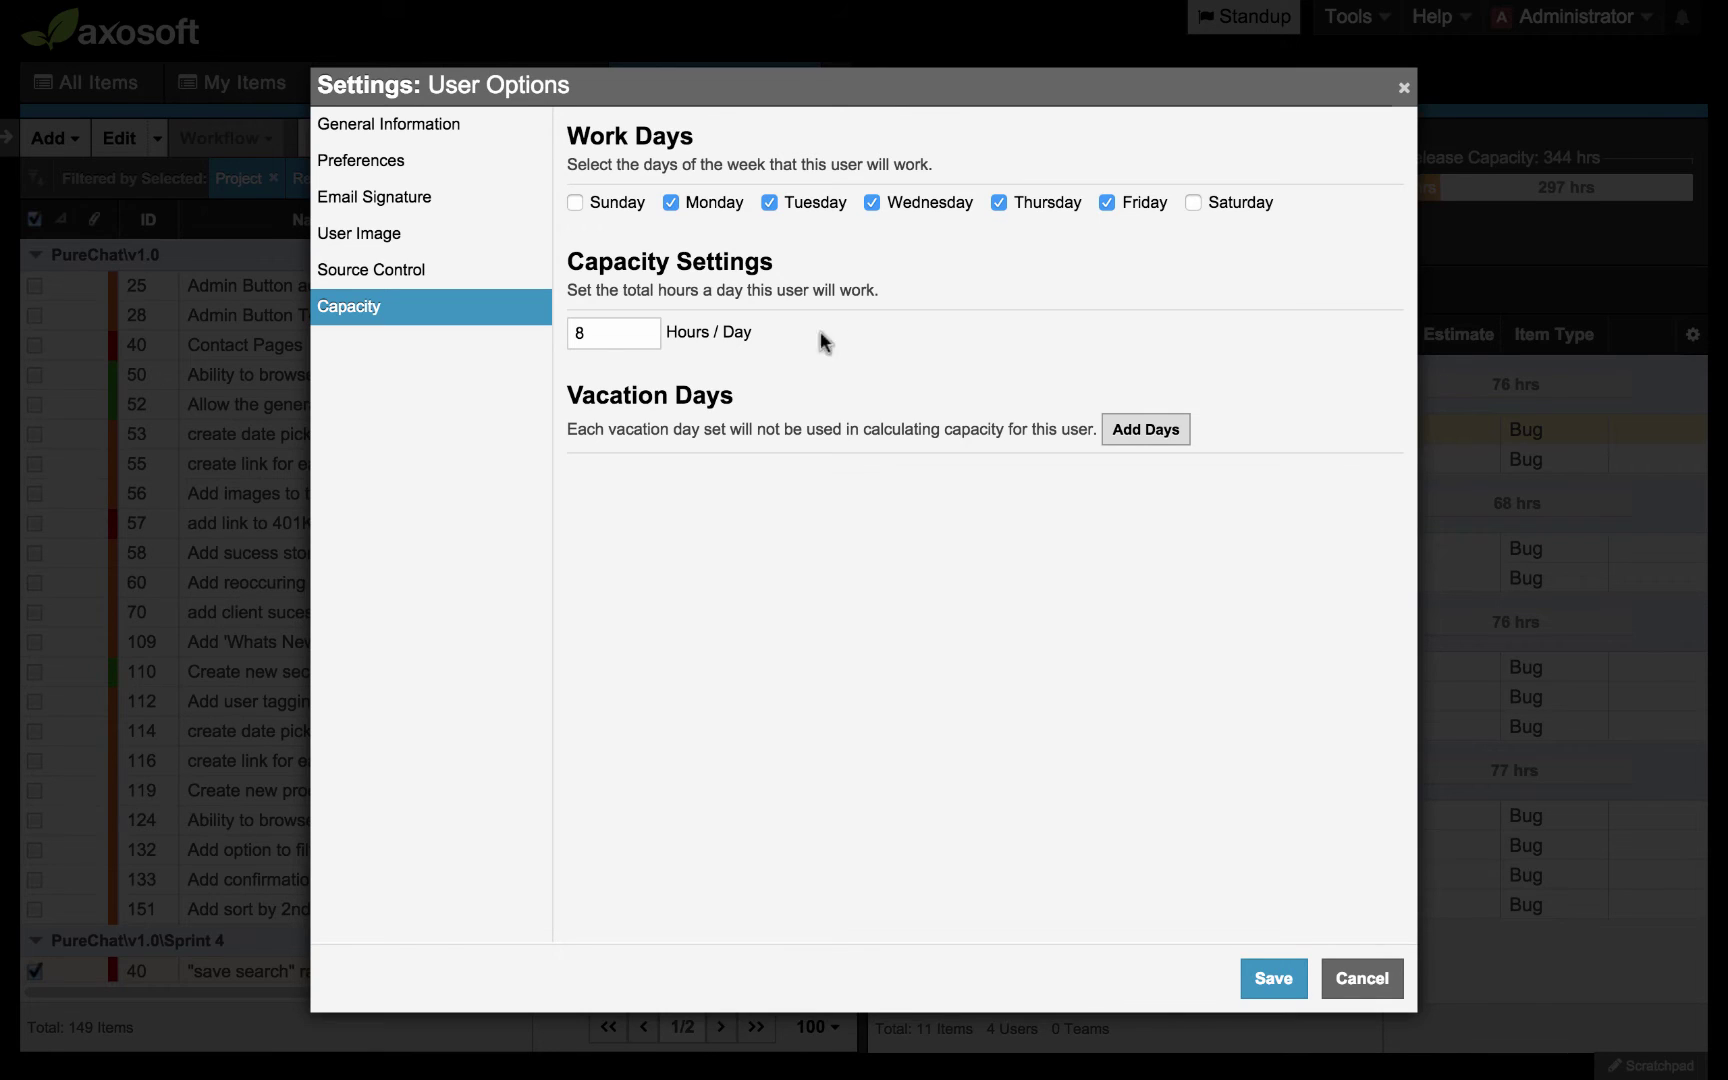
pyautogui.click(1146, 428)
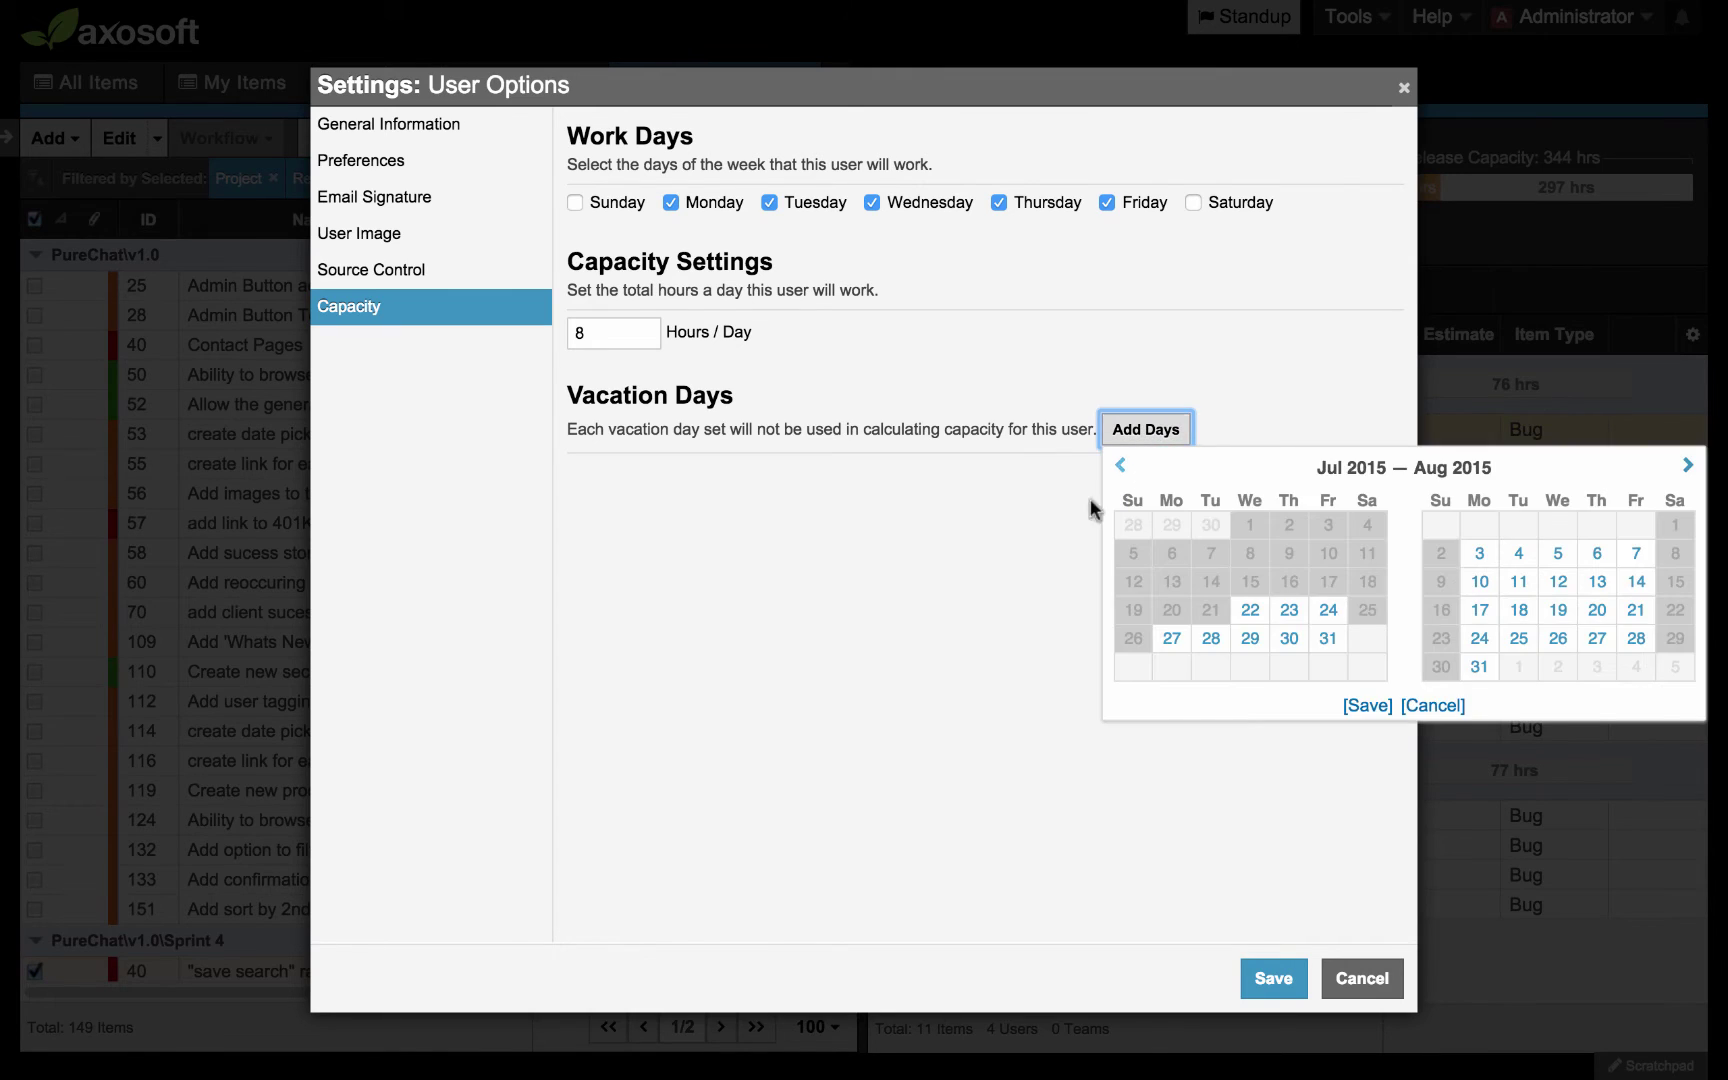
pyautogui.click(1183, 800)
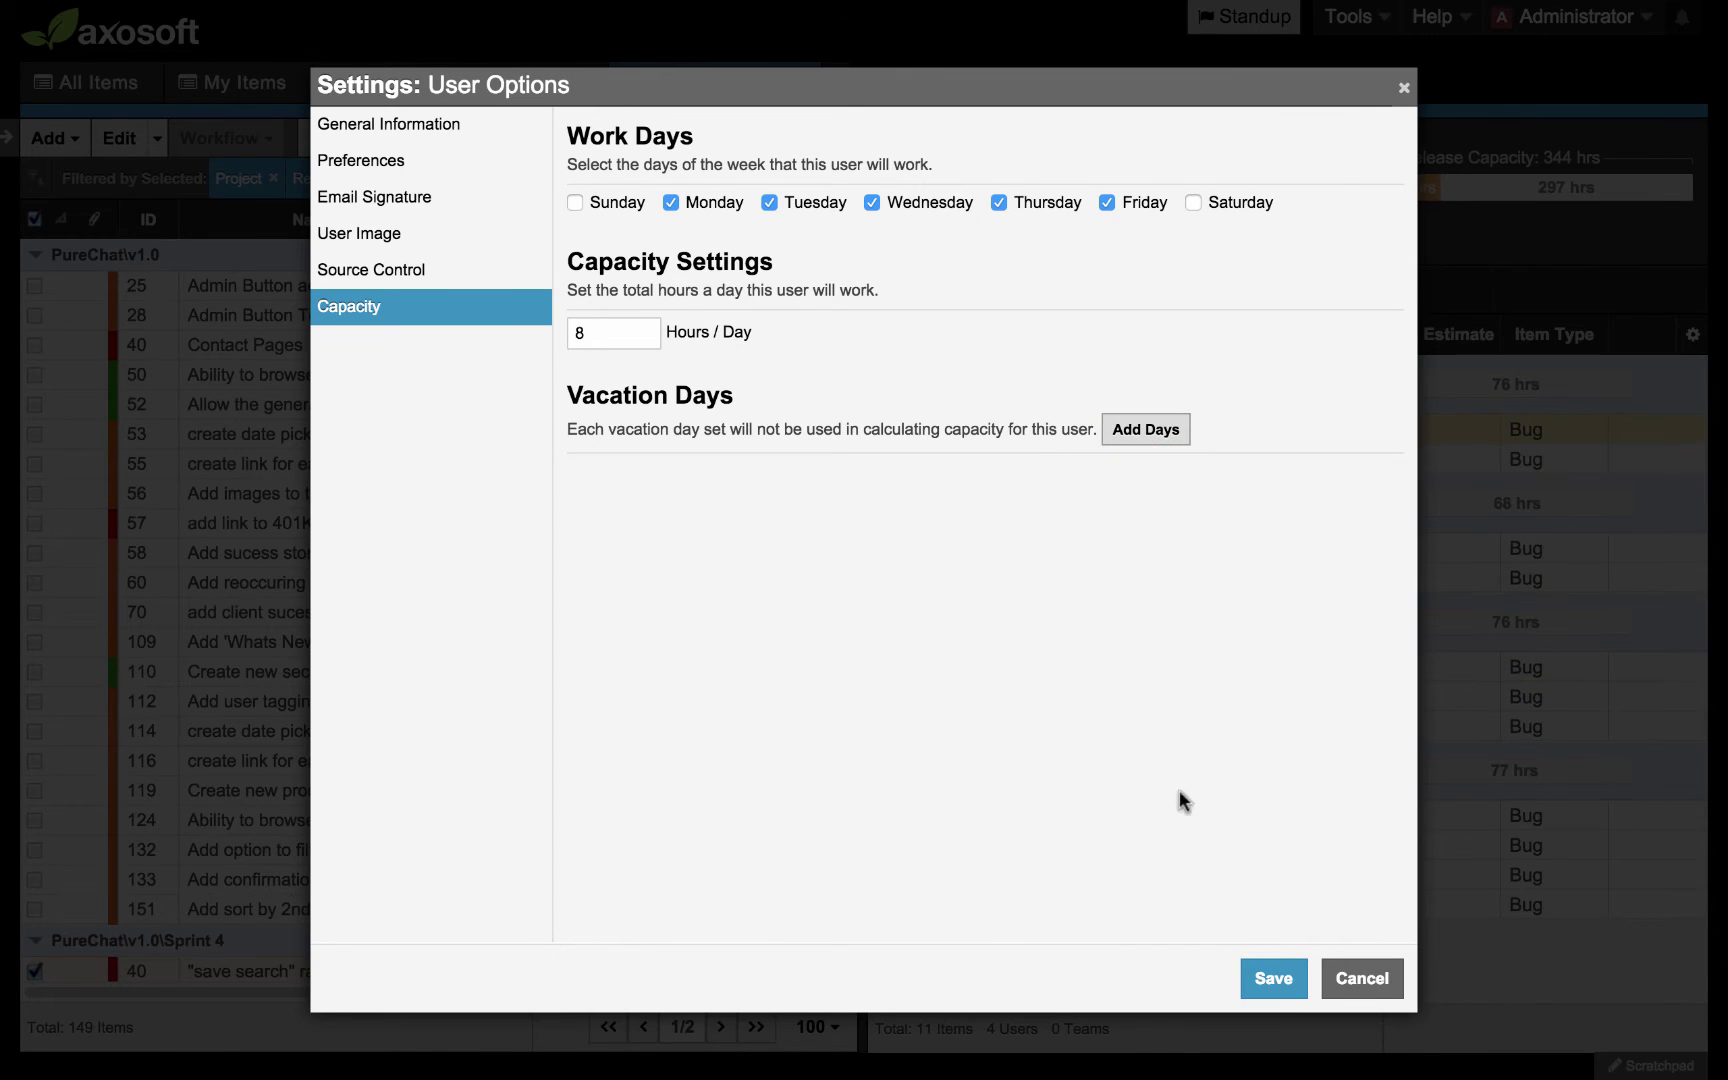
pyautogui.click(1359, 988)
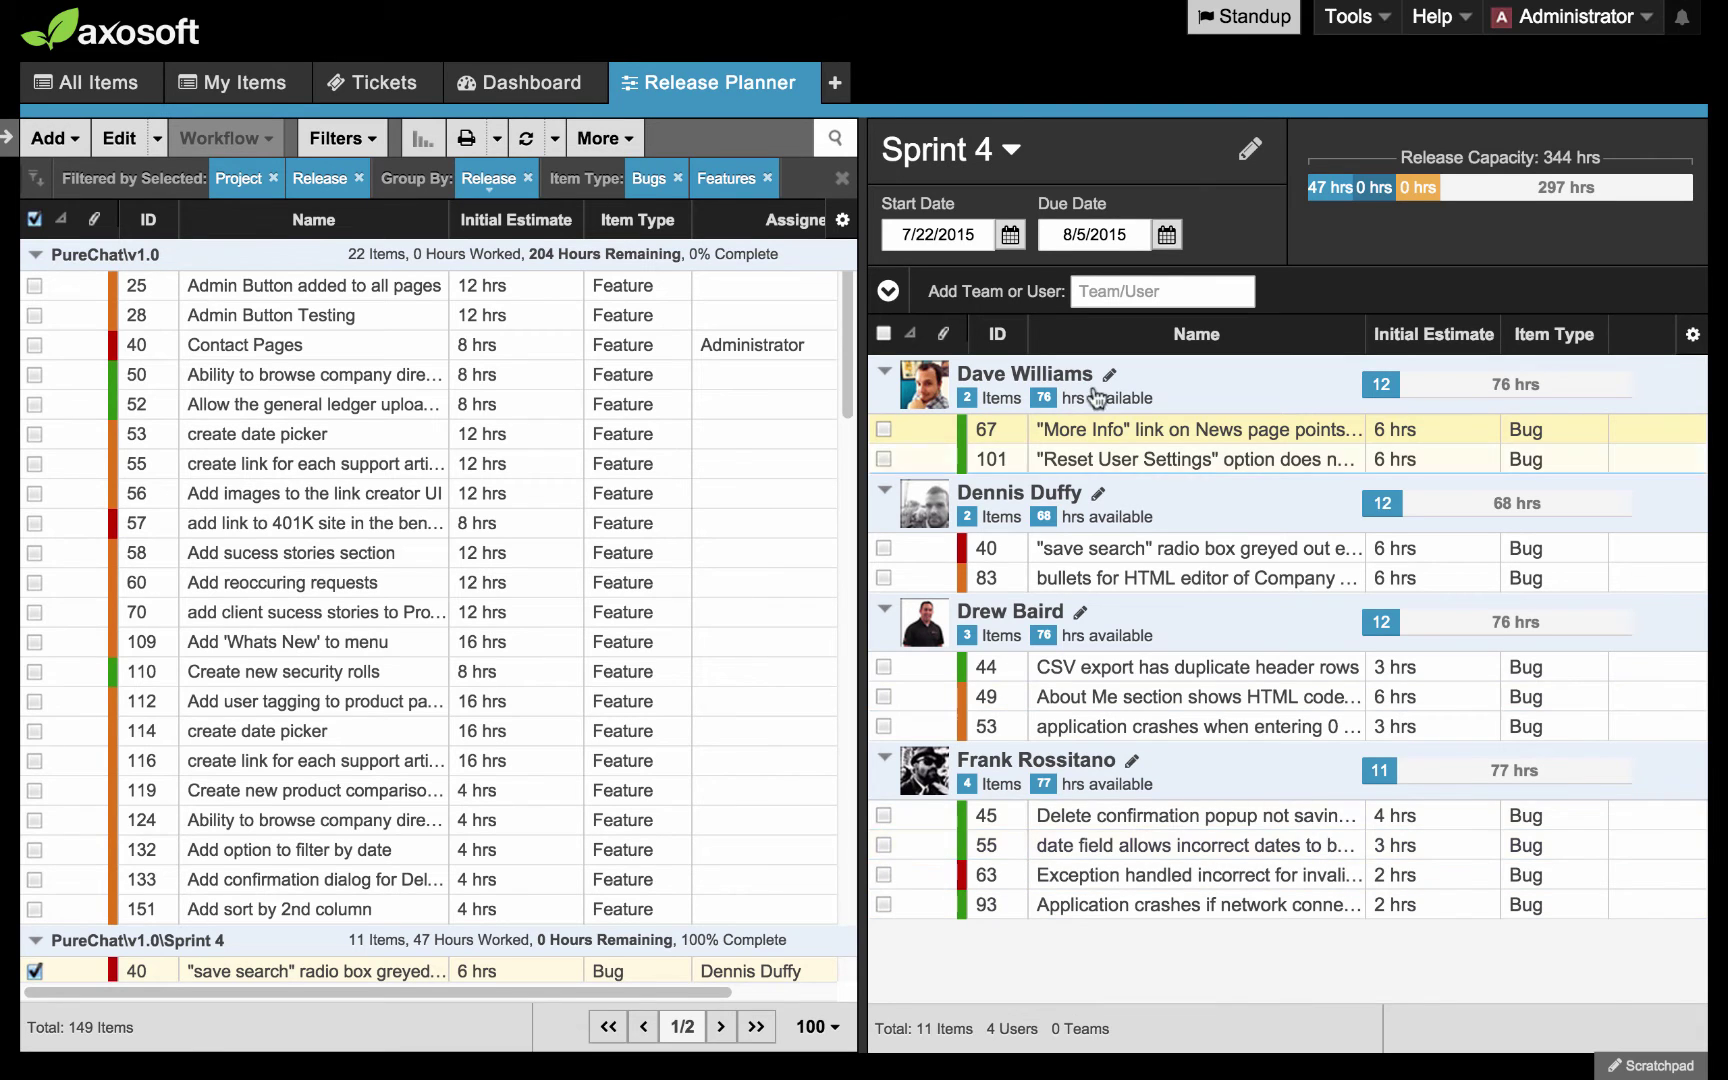
# Add two users from the dropdown and the Dev team (searched as 'dev') to Sprint 4
pyautogui.click(1147, 290)
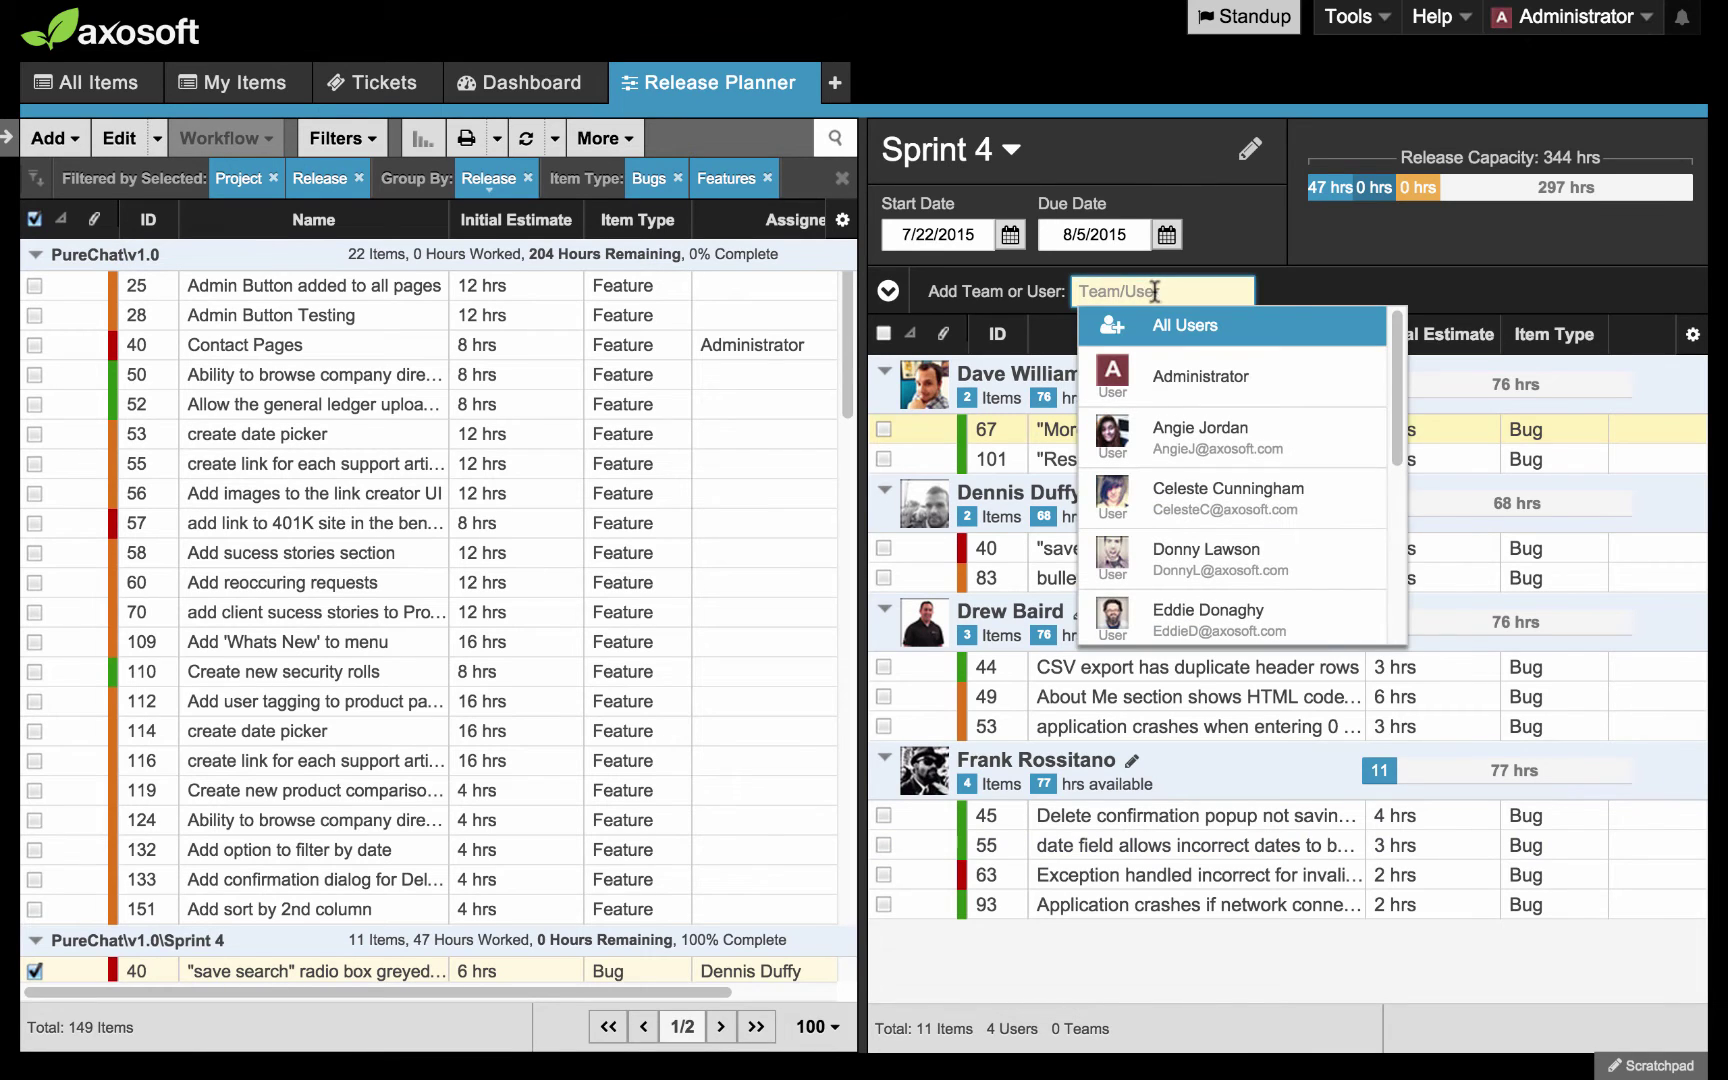
pyautogui.click(1200, 437)
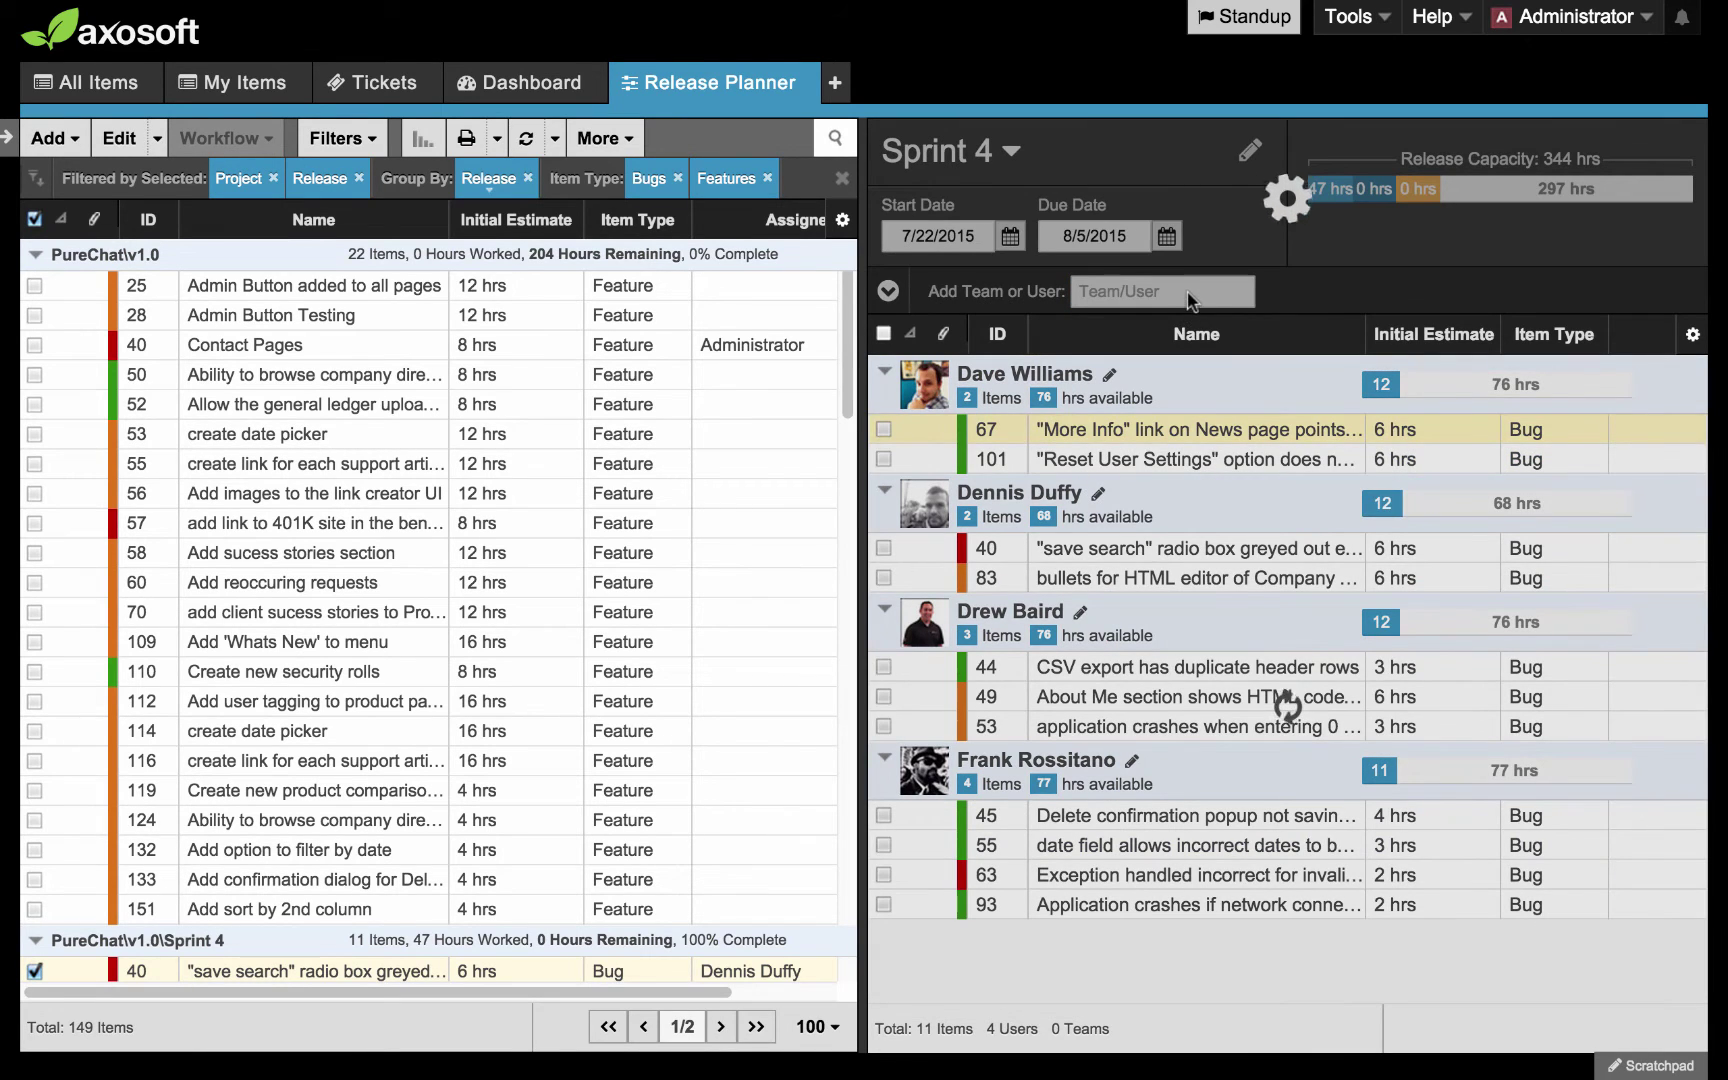
pyautogui.click(1197, 291)
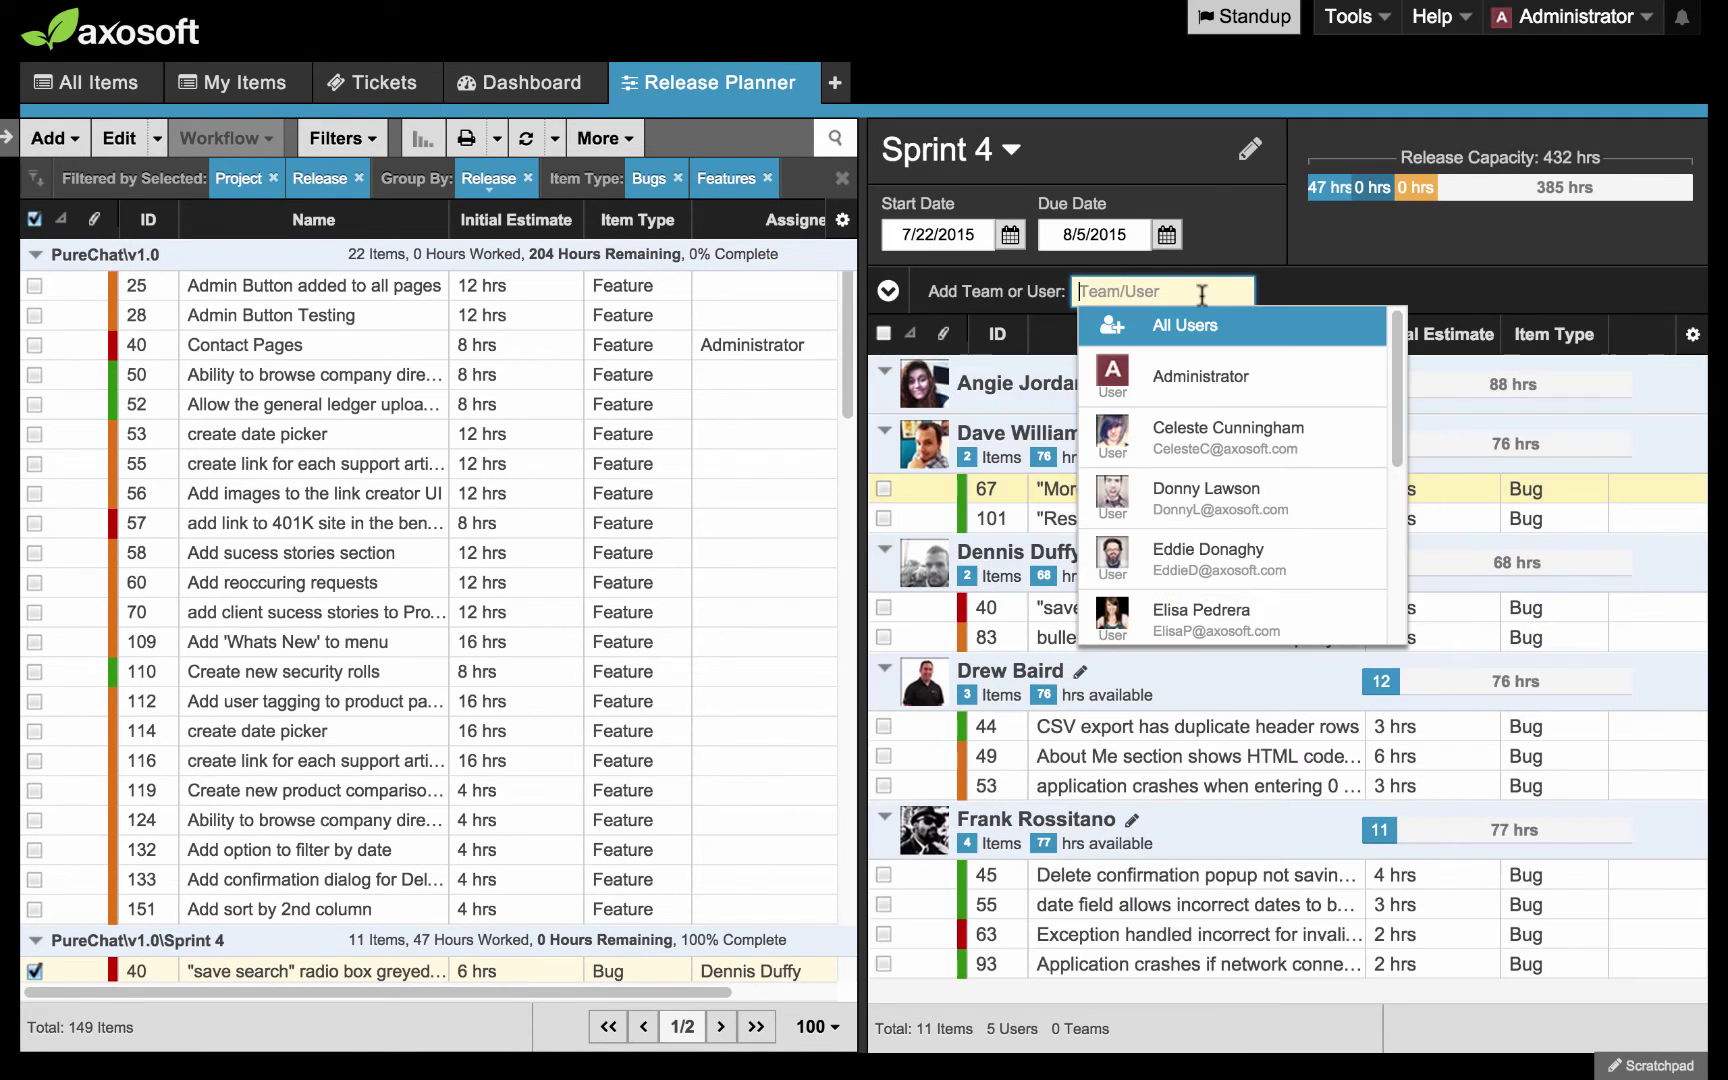
pyautogui.click(1245, 443)
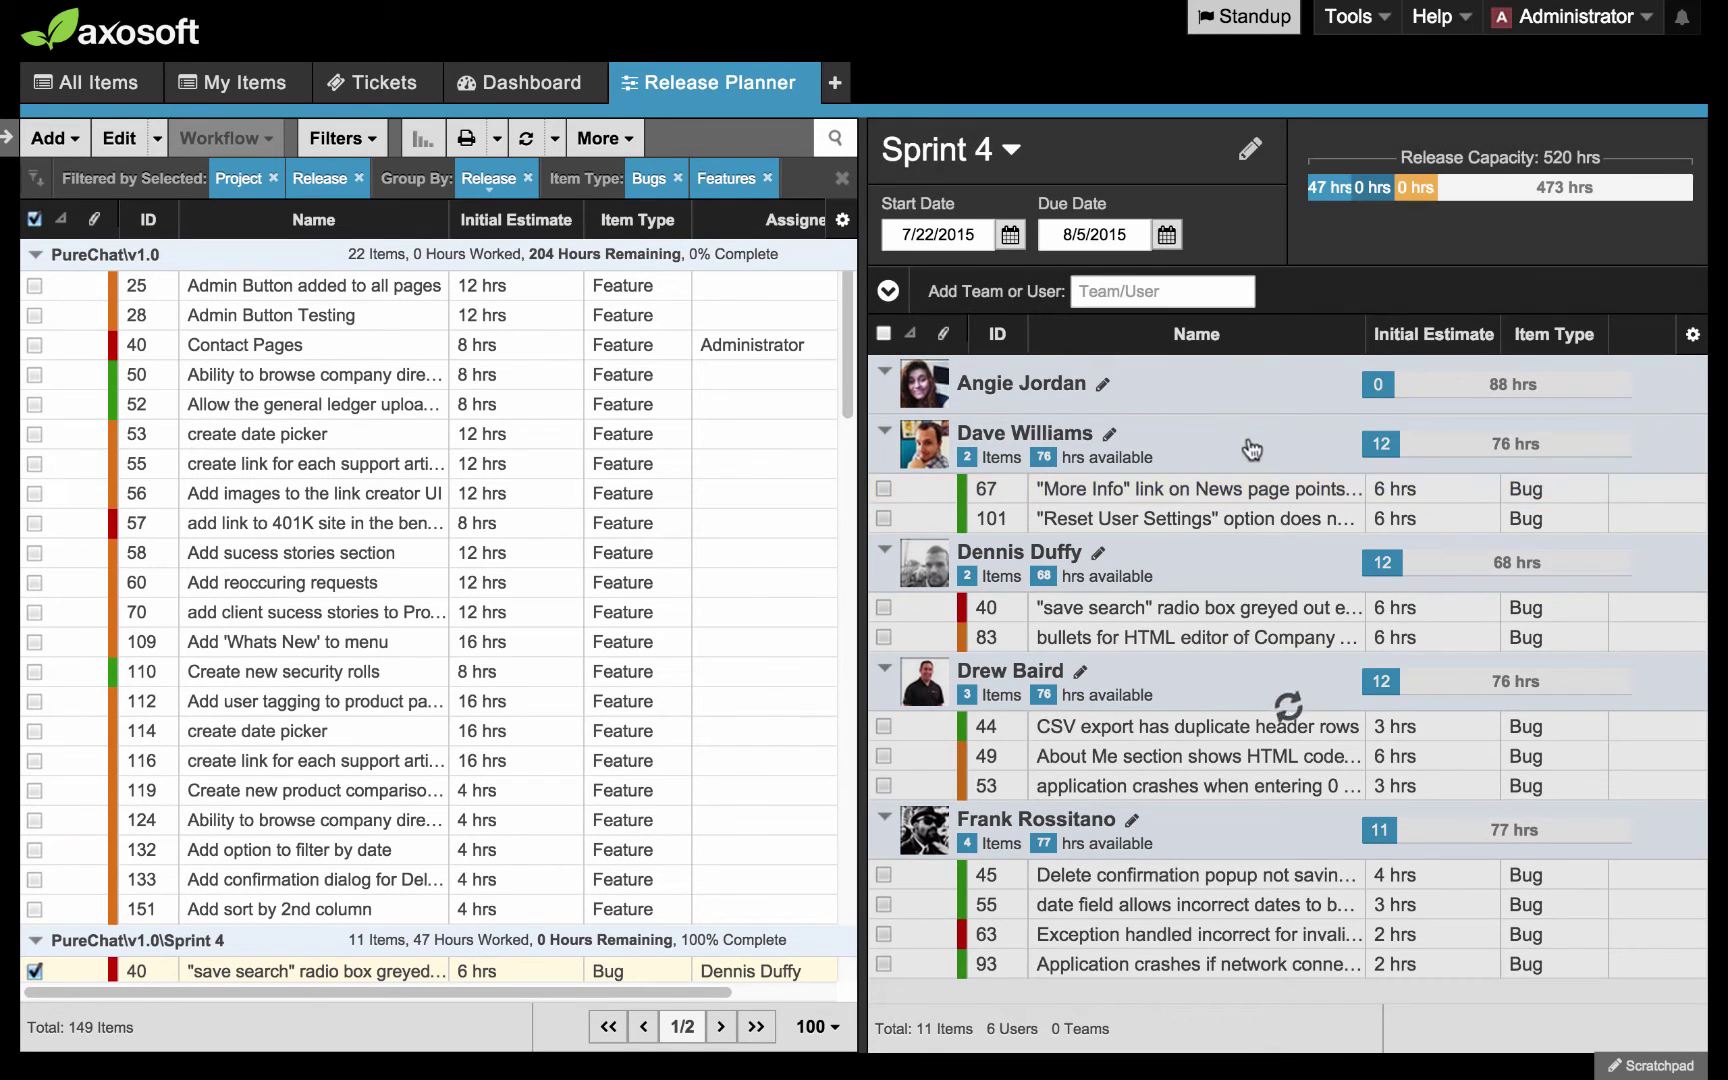
pyautogui.click(1192, 293)
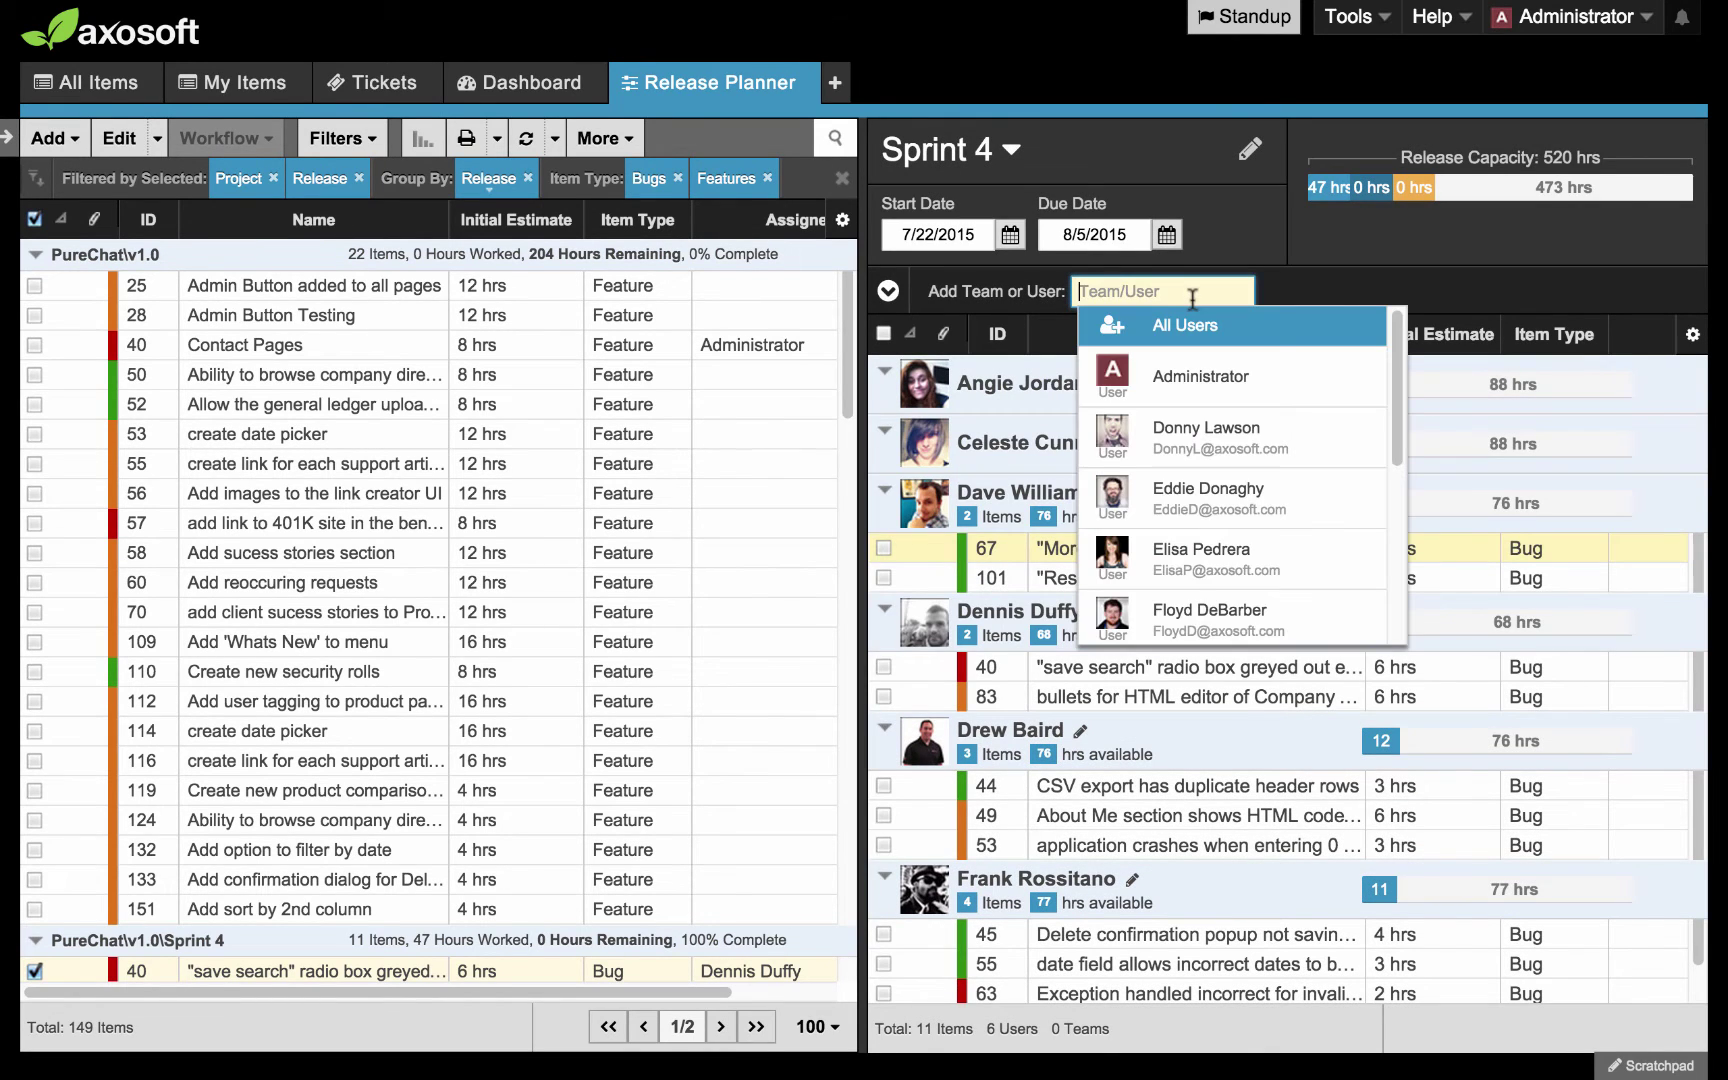
pyautogui.write('dev')
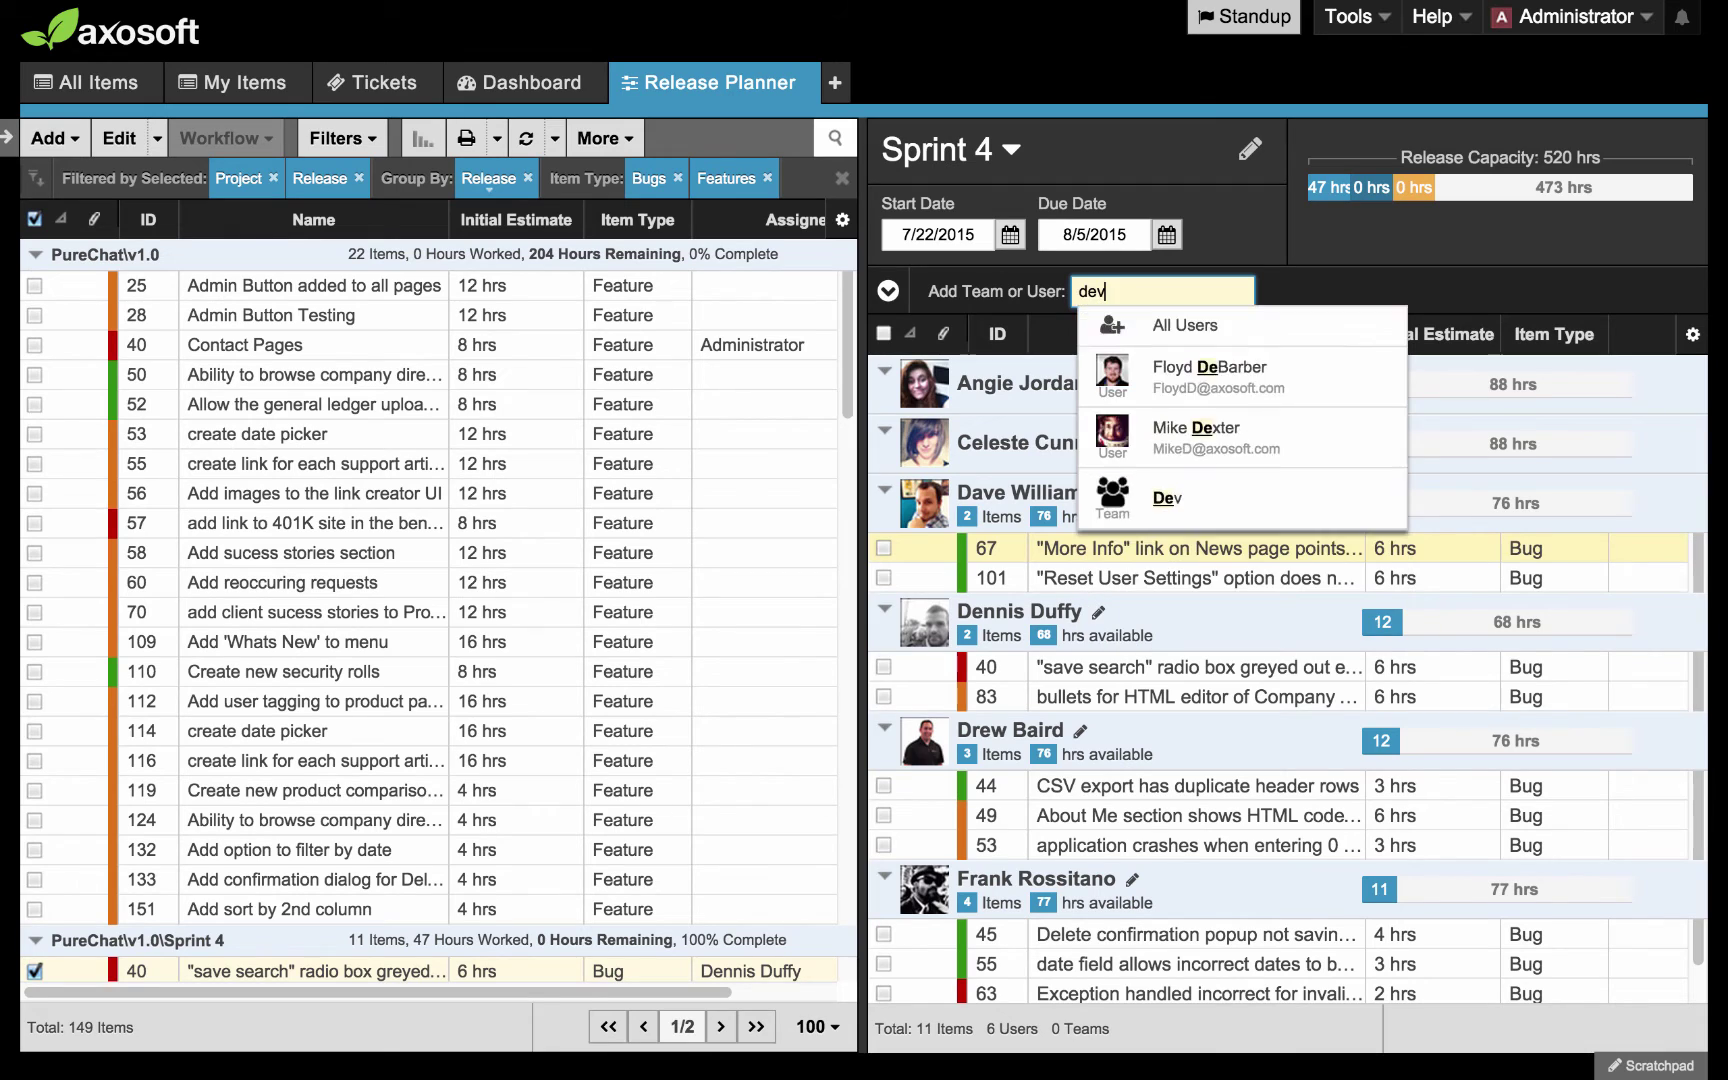
pyautogui.click(1258, 375)
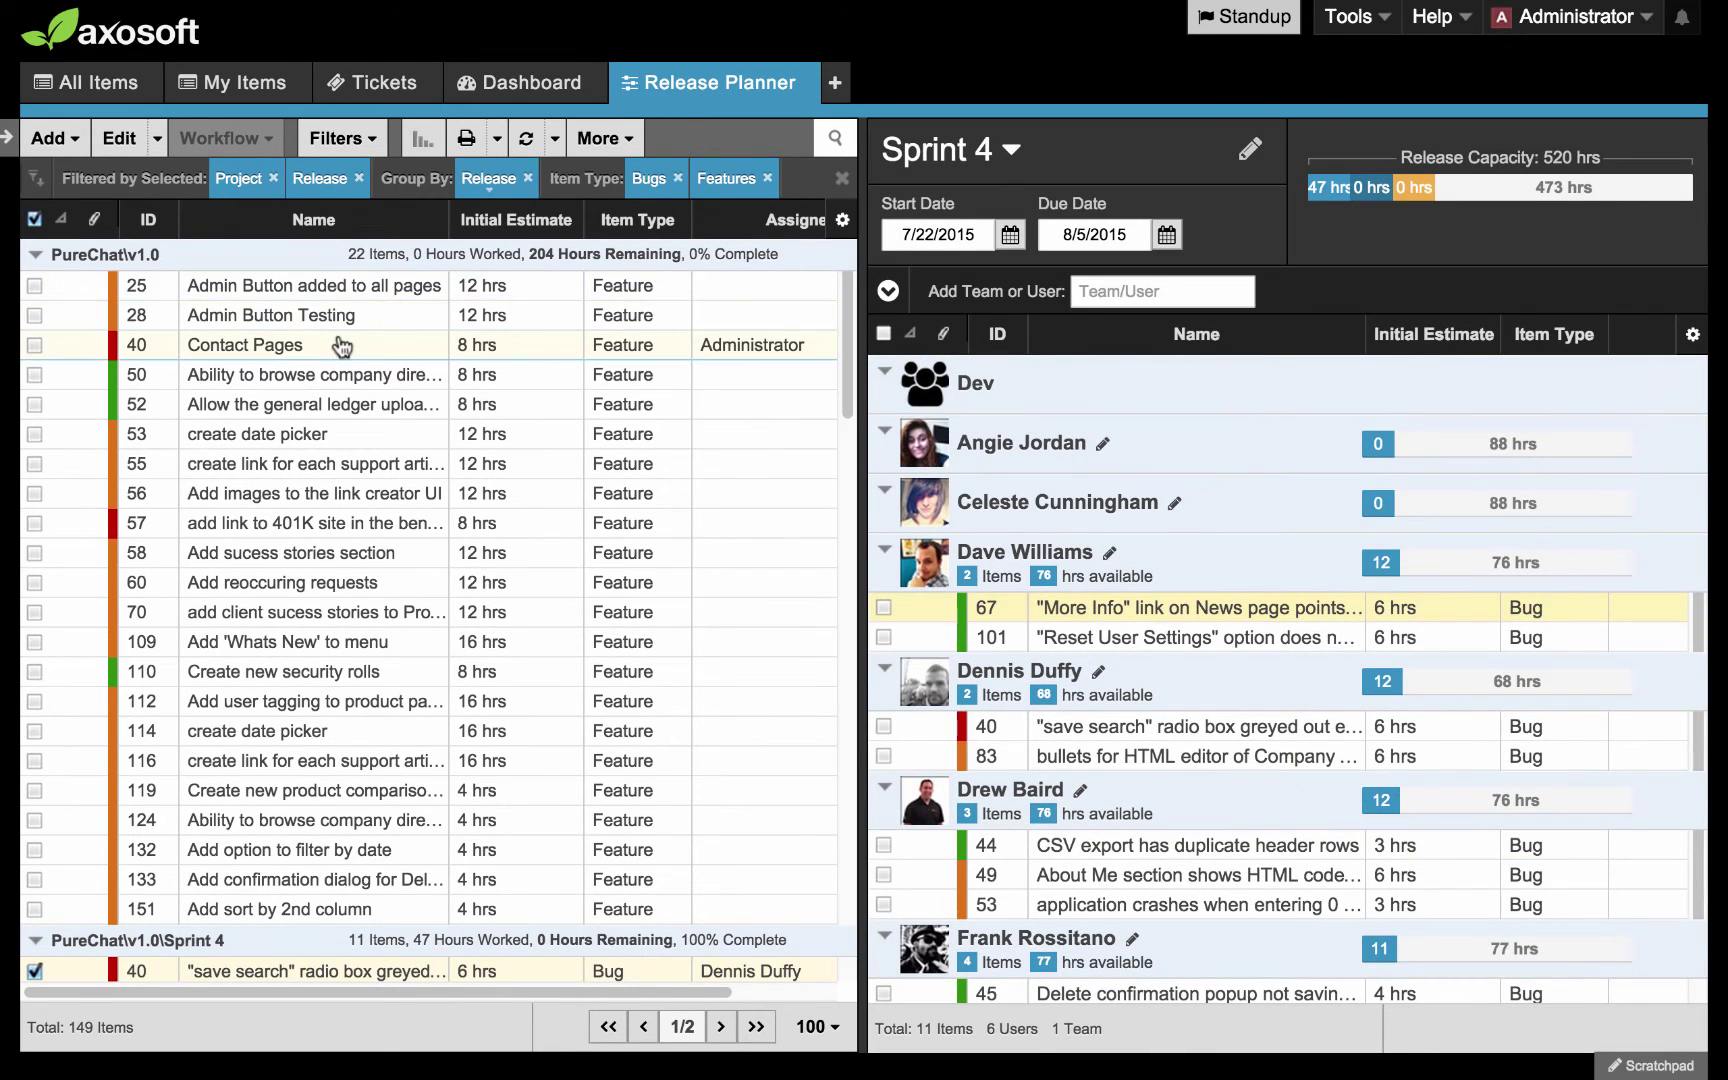
# Assign backlog items 25 through 52 to one Sprint 4 team member
pyautogui.click(34, 286)
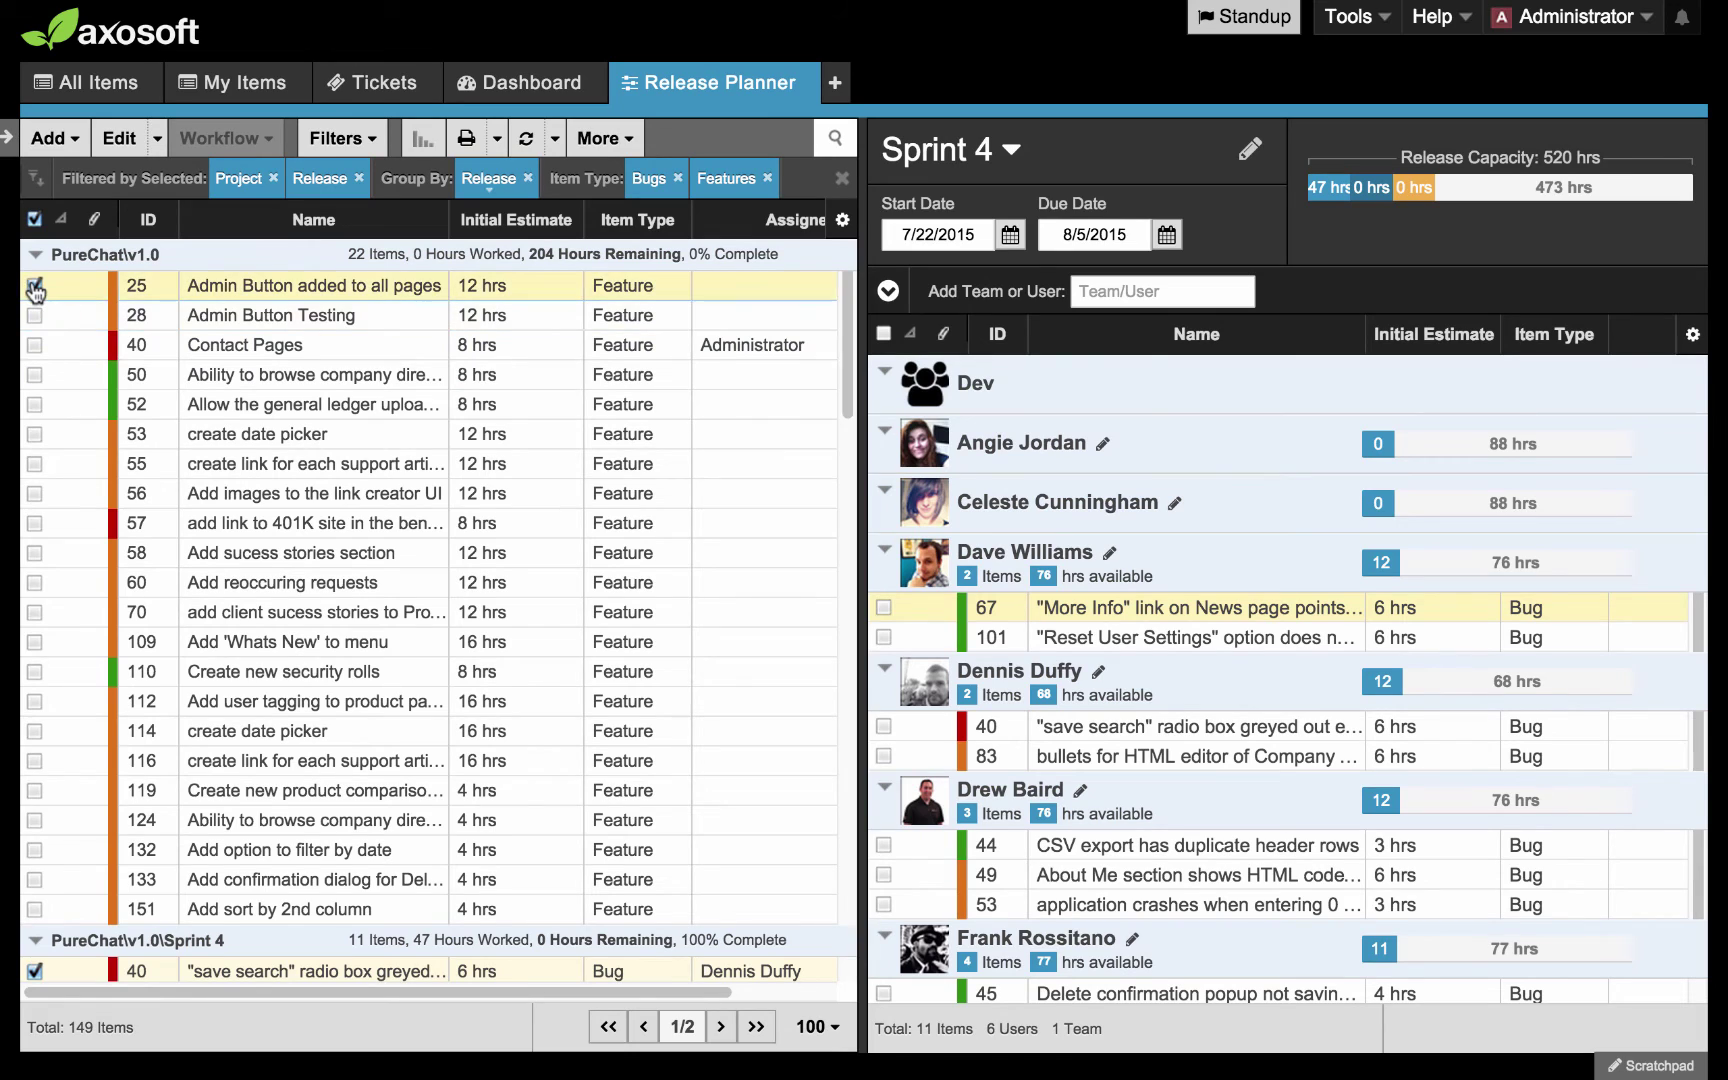
pyautogui.keyDown('shift'); pyautogui.click(34, 404); pyautogui.keyUp('shift')
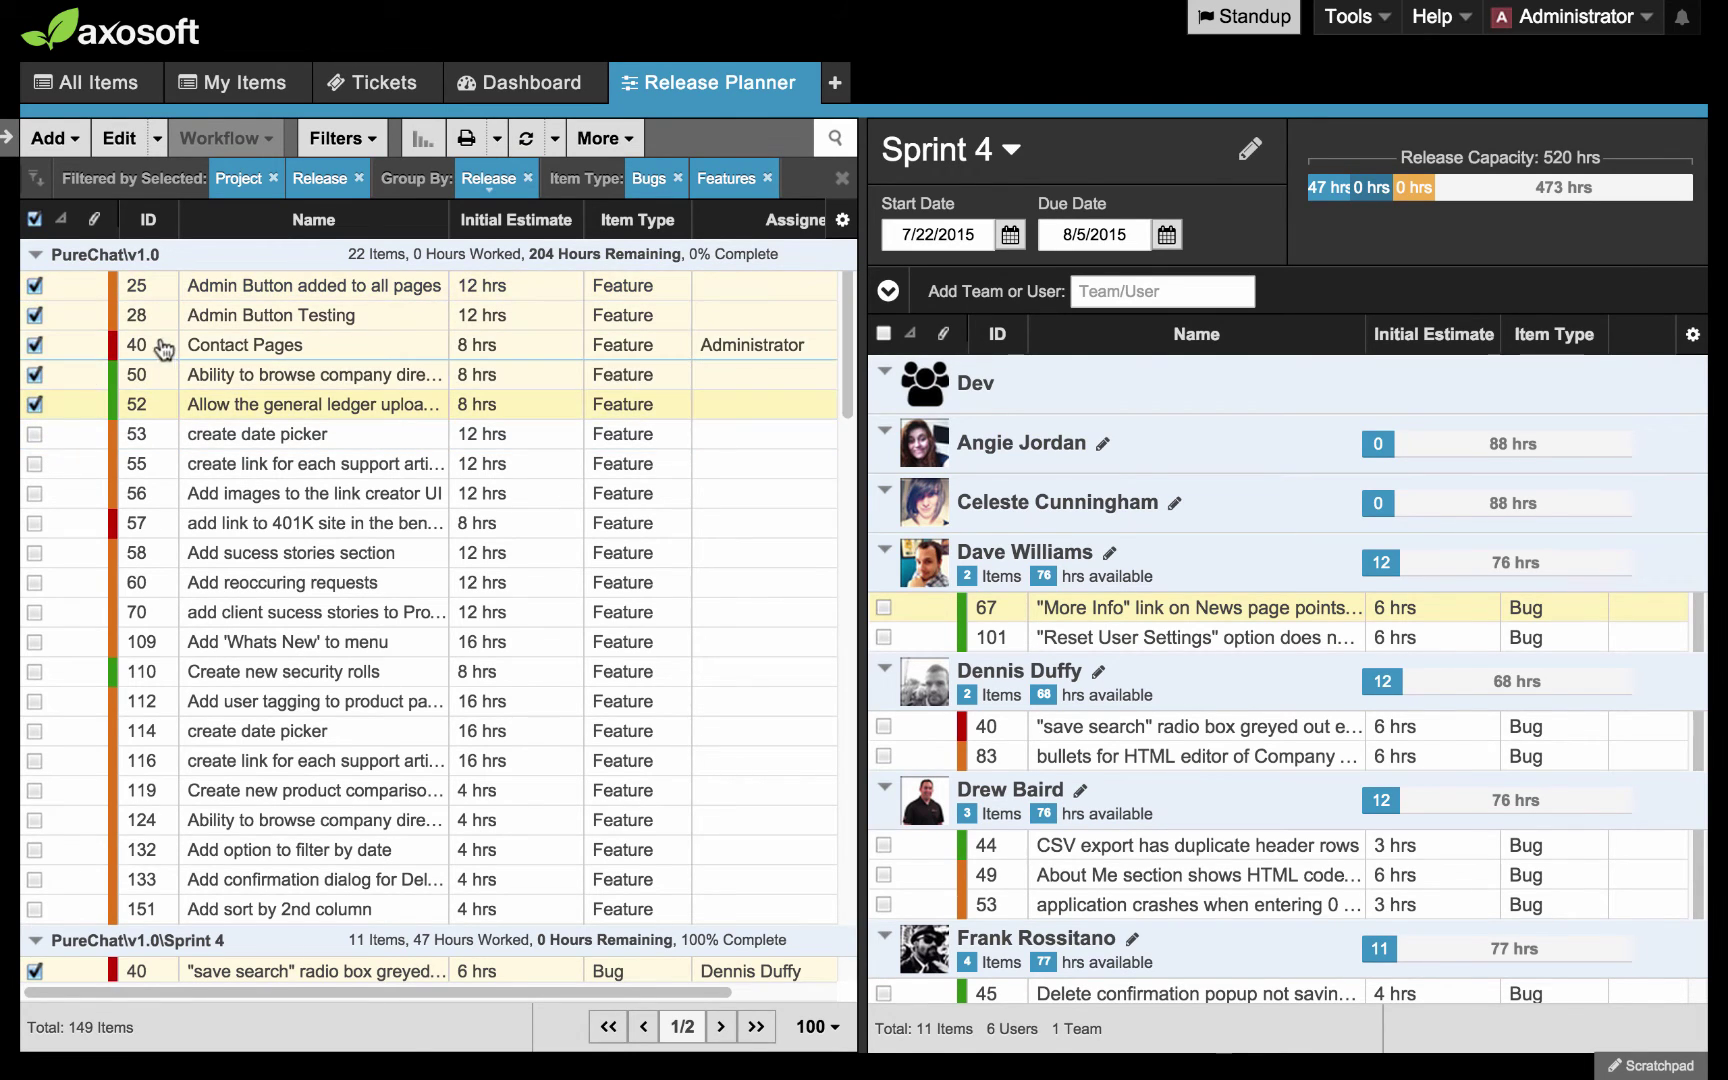
pyautogui.moveTo(160, 345); pyautogui.dragTo(1048, 505)
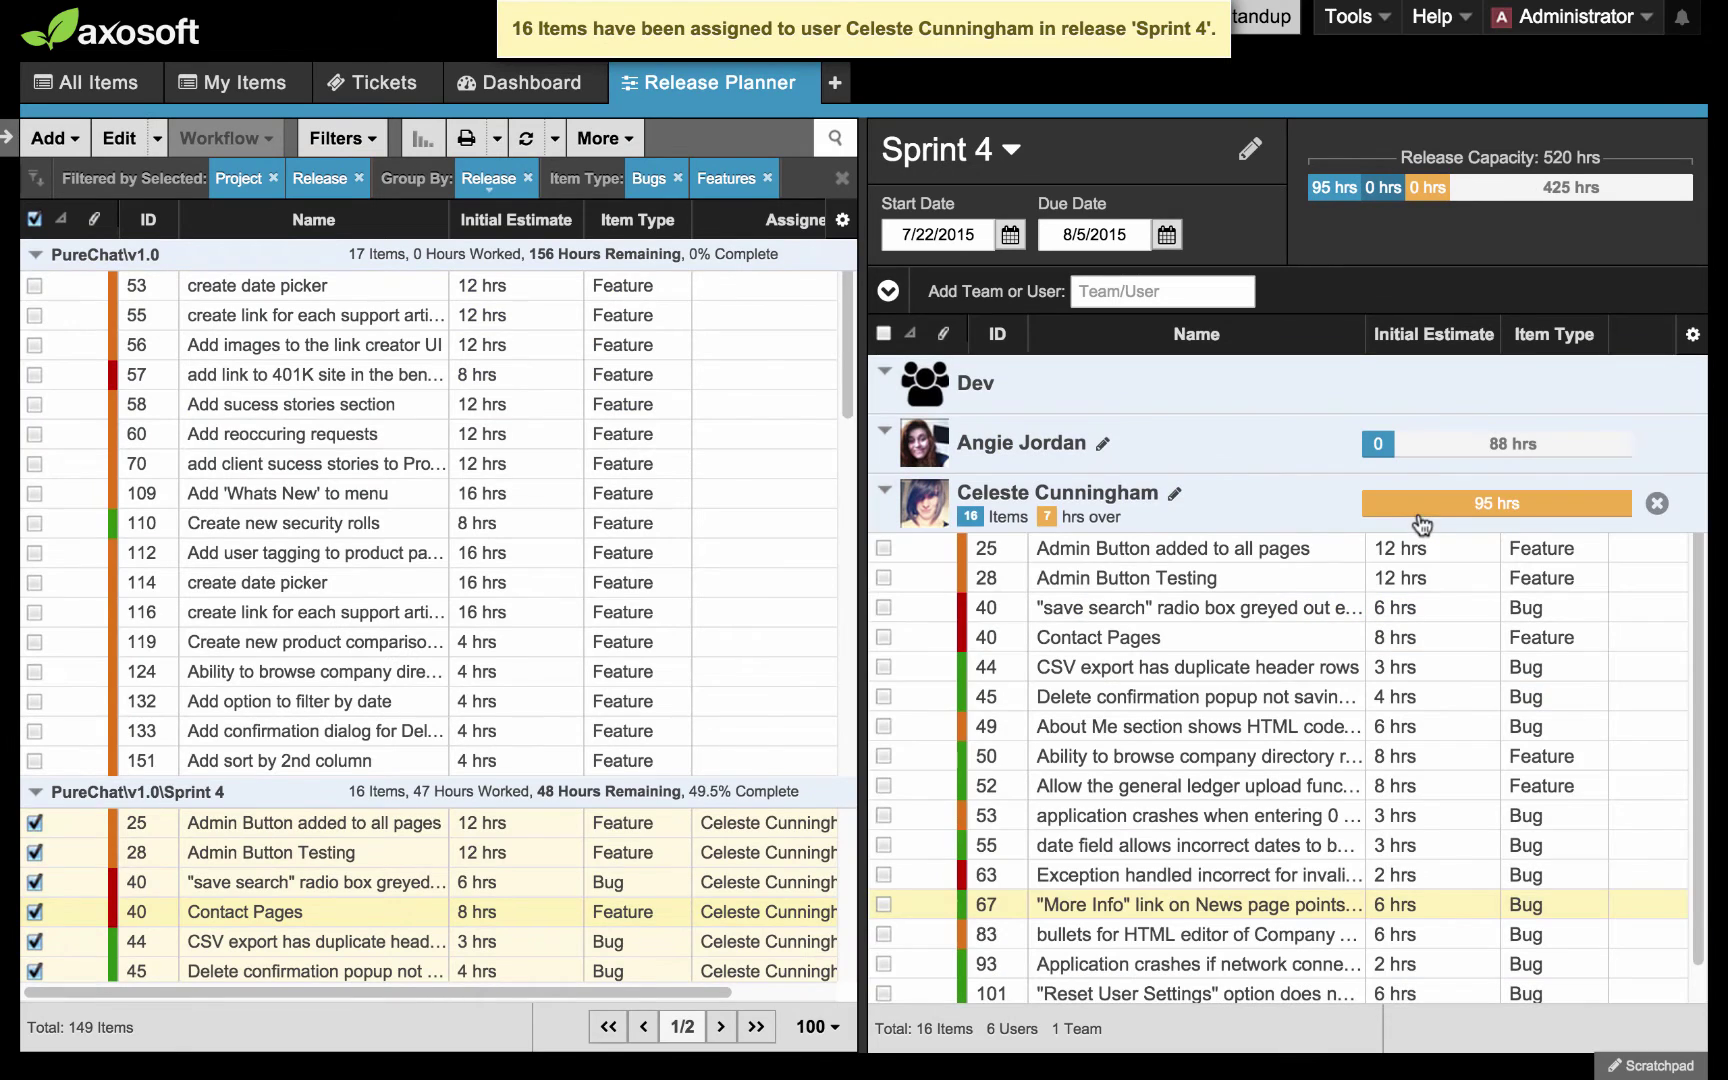
pyautogui.scroll(-1, 1240, 560)
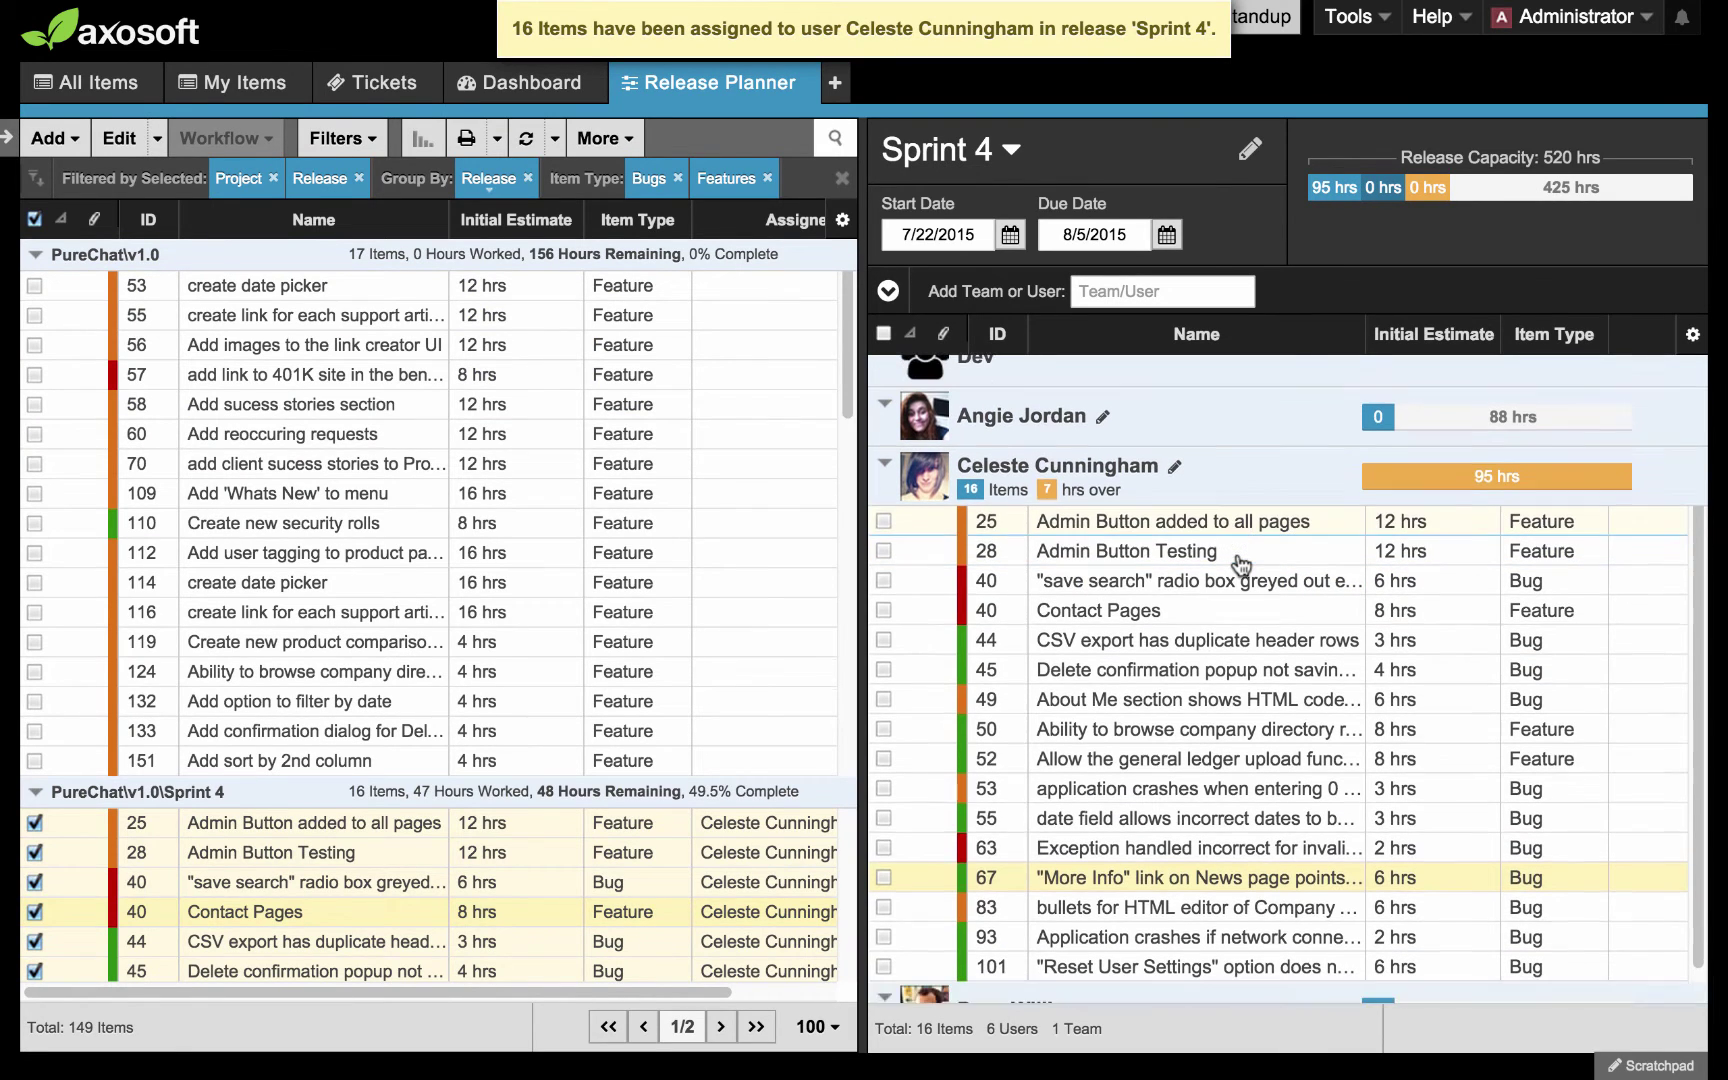
pyautogui.scroll(-1, 1242, 565)
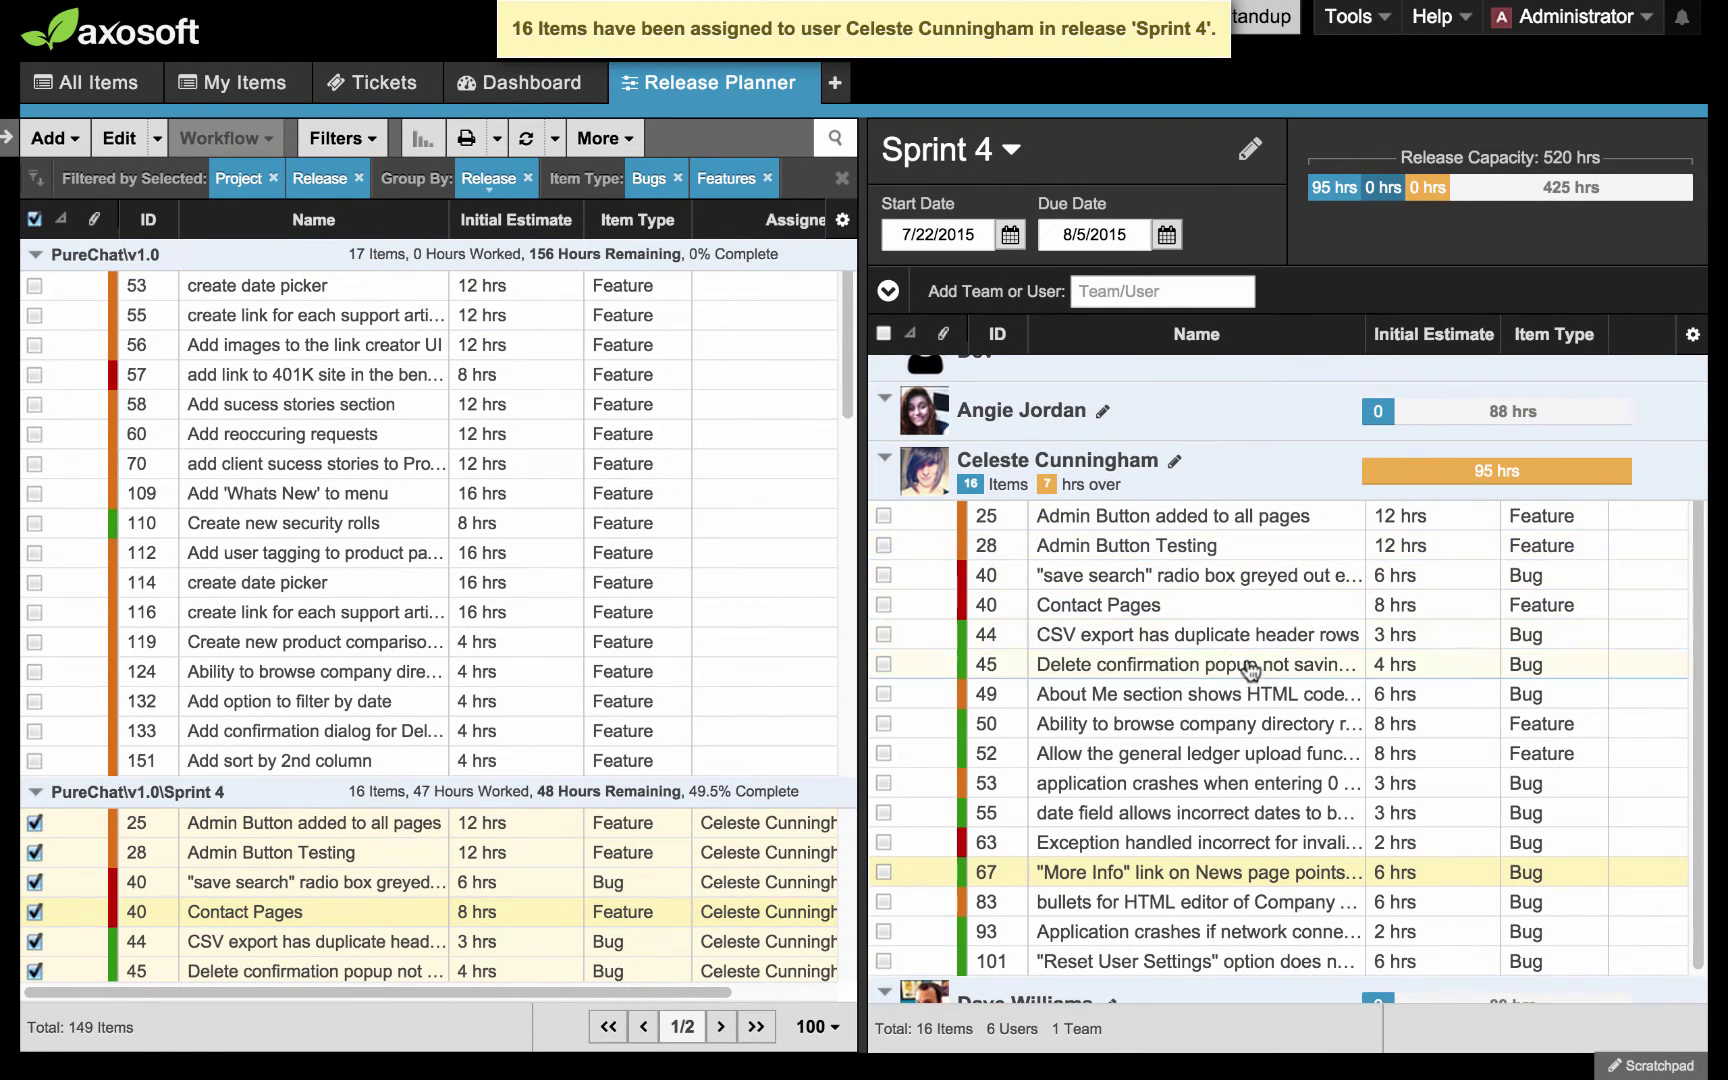
pyautogui.scroll(-3, 972, 663)
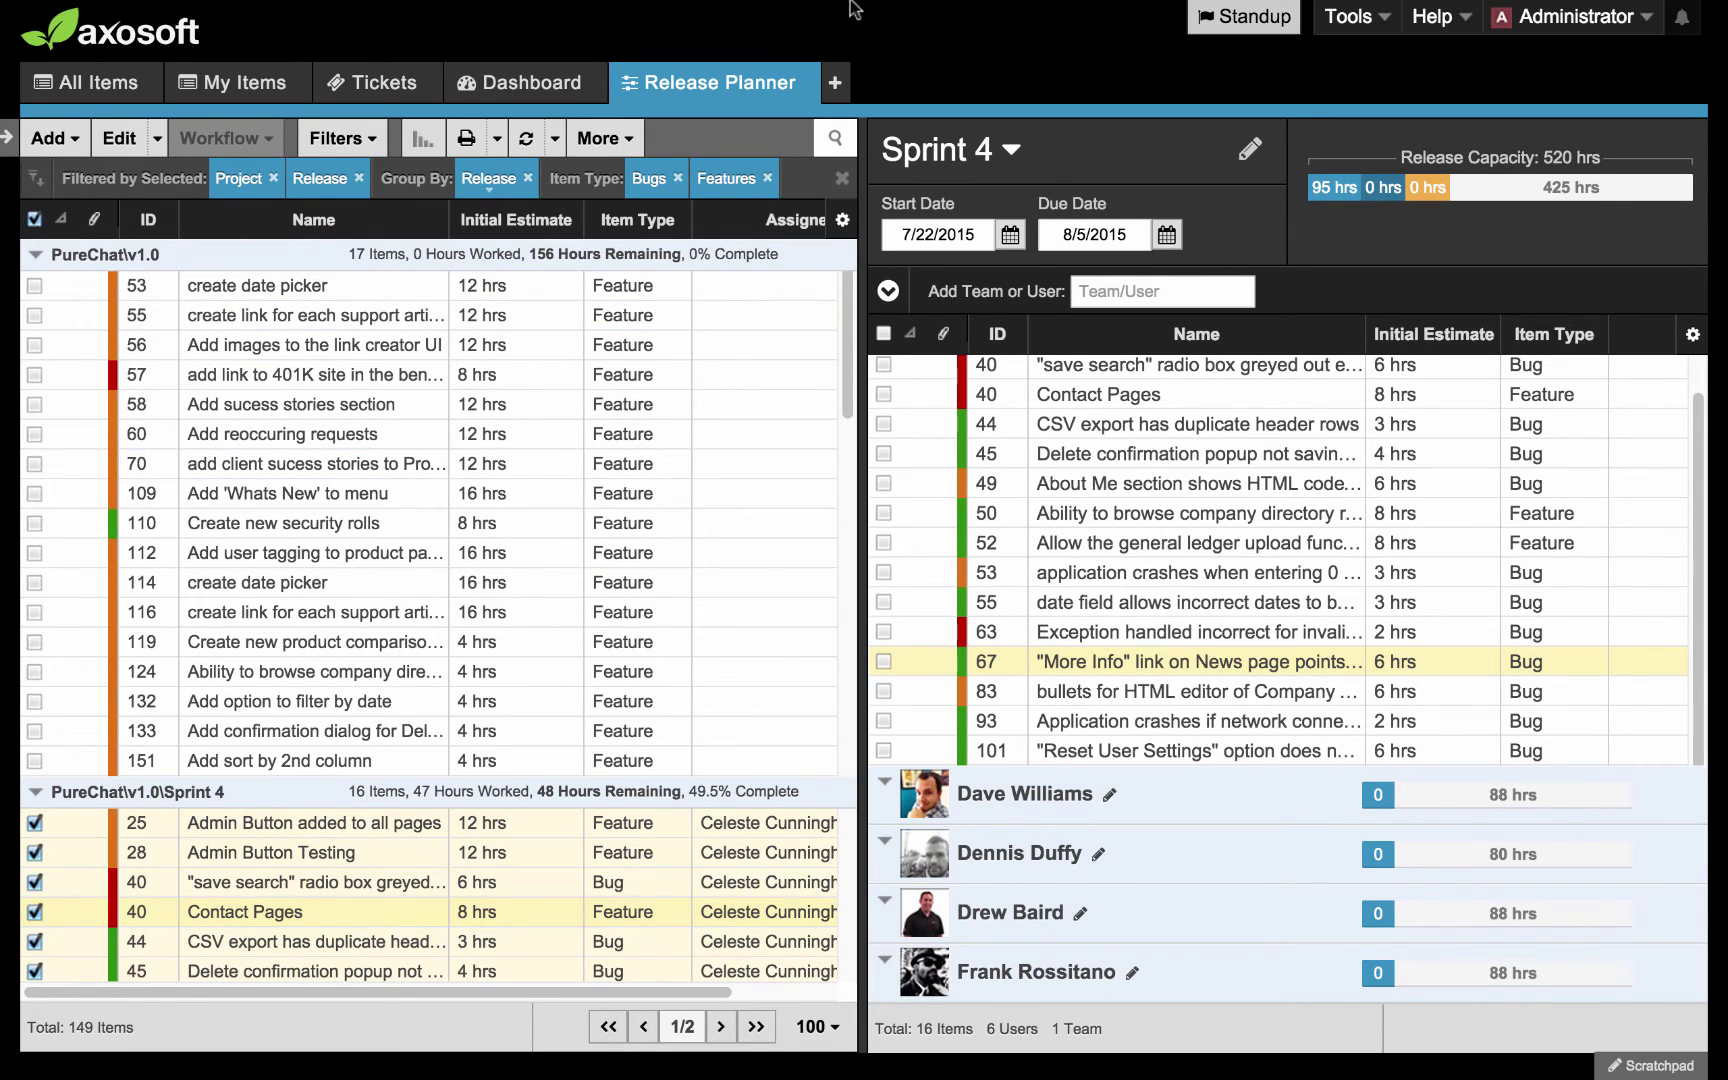
pyautogui.scroll(3, 1145, 630)
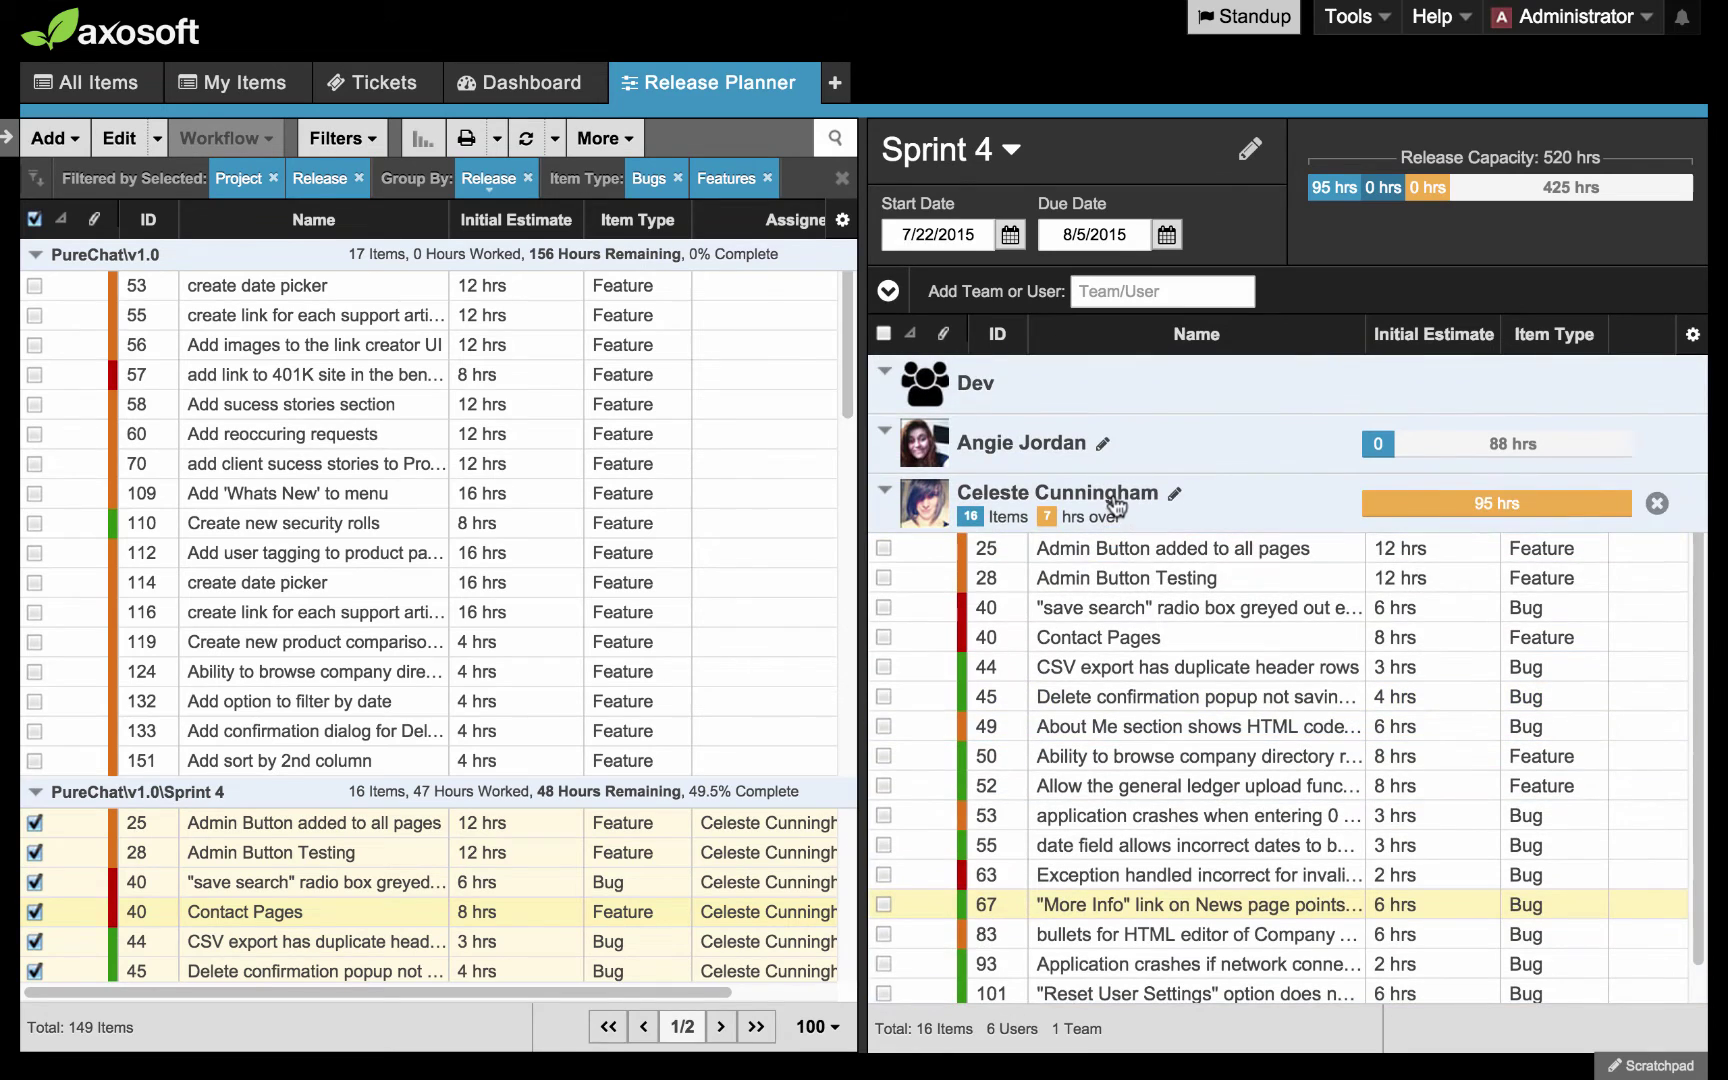
pyautogui.scroll(-1, 1157, 617)
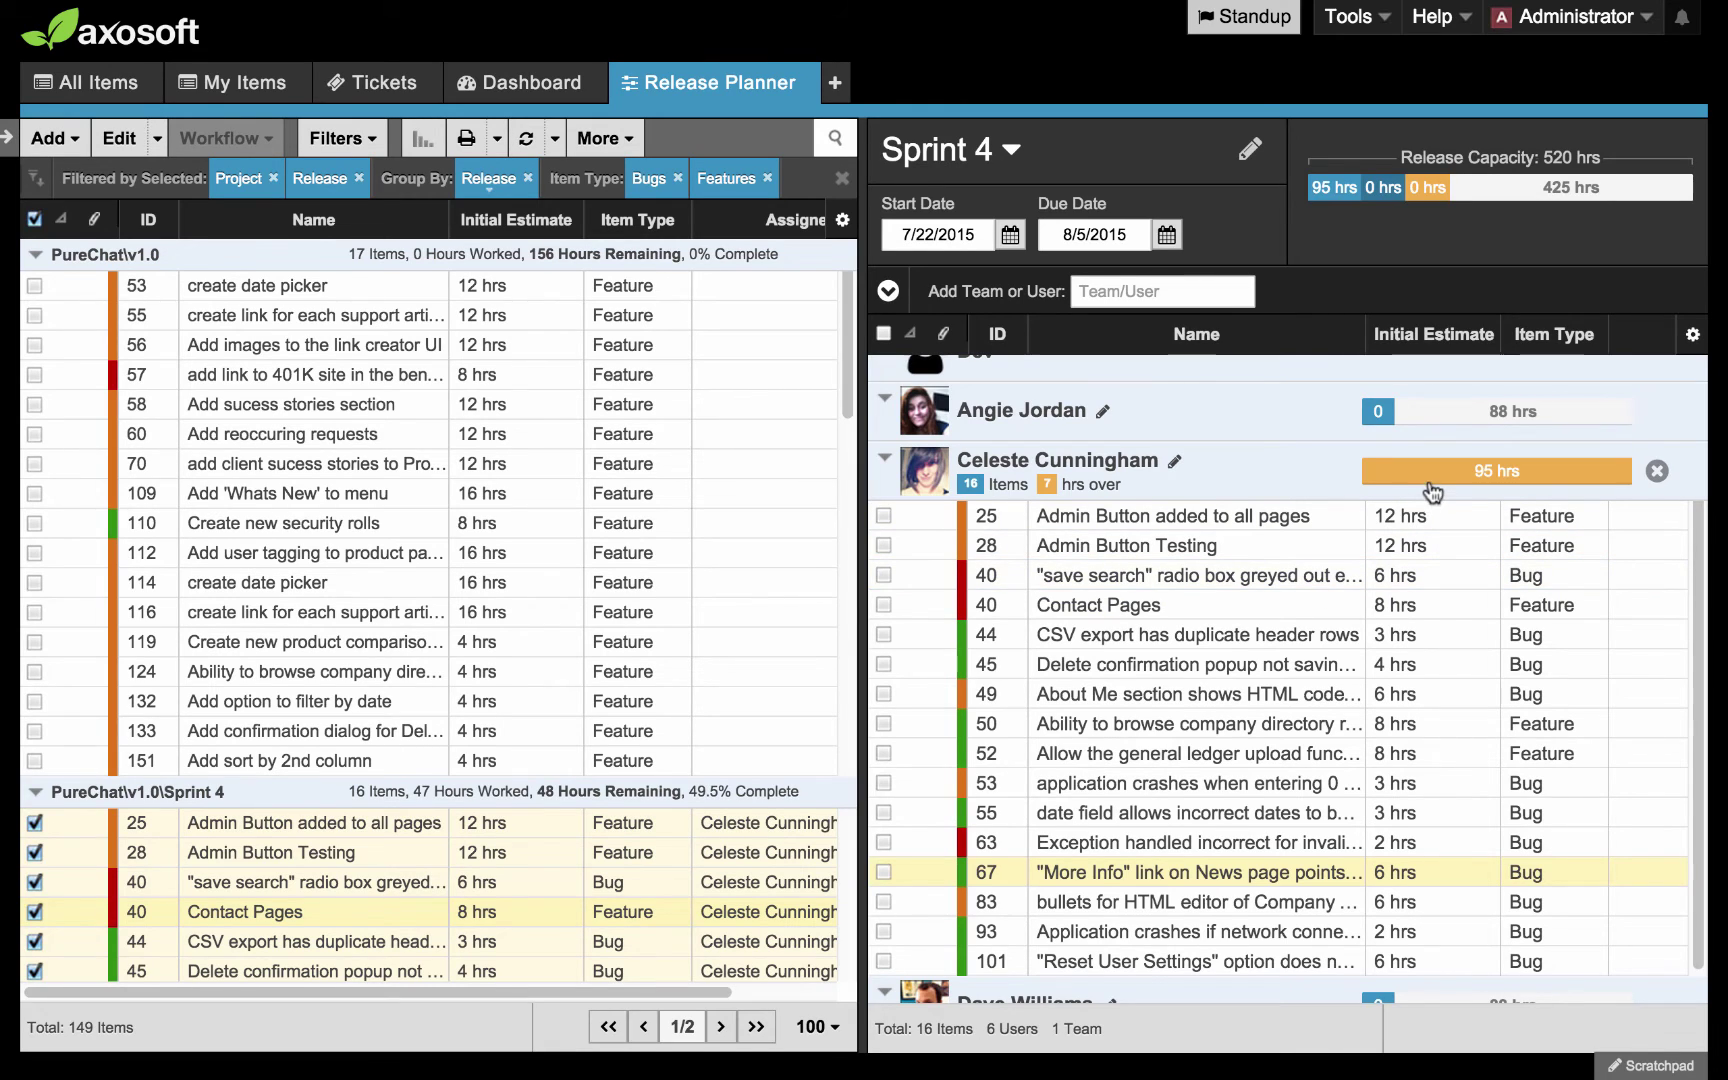
# Move the overloaded member's first five items, 25 through 44, to another team member
pyautogui.click(1479, 485)
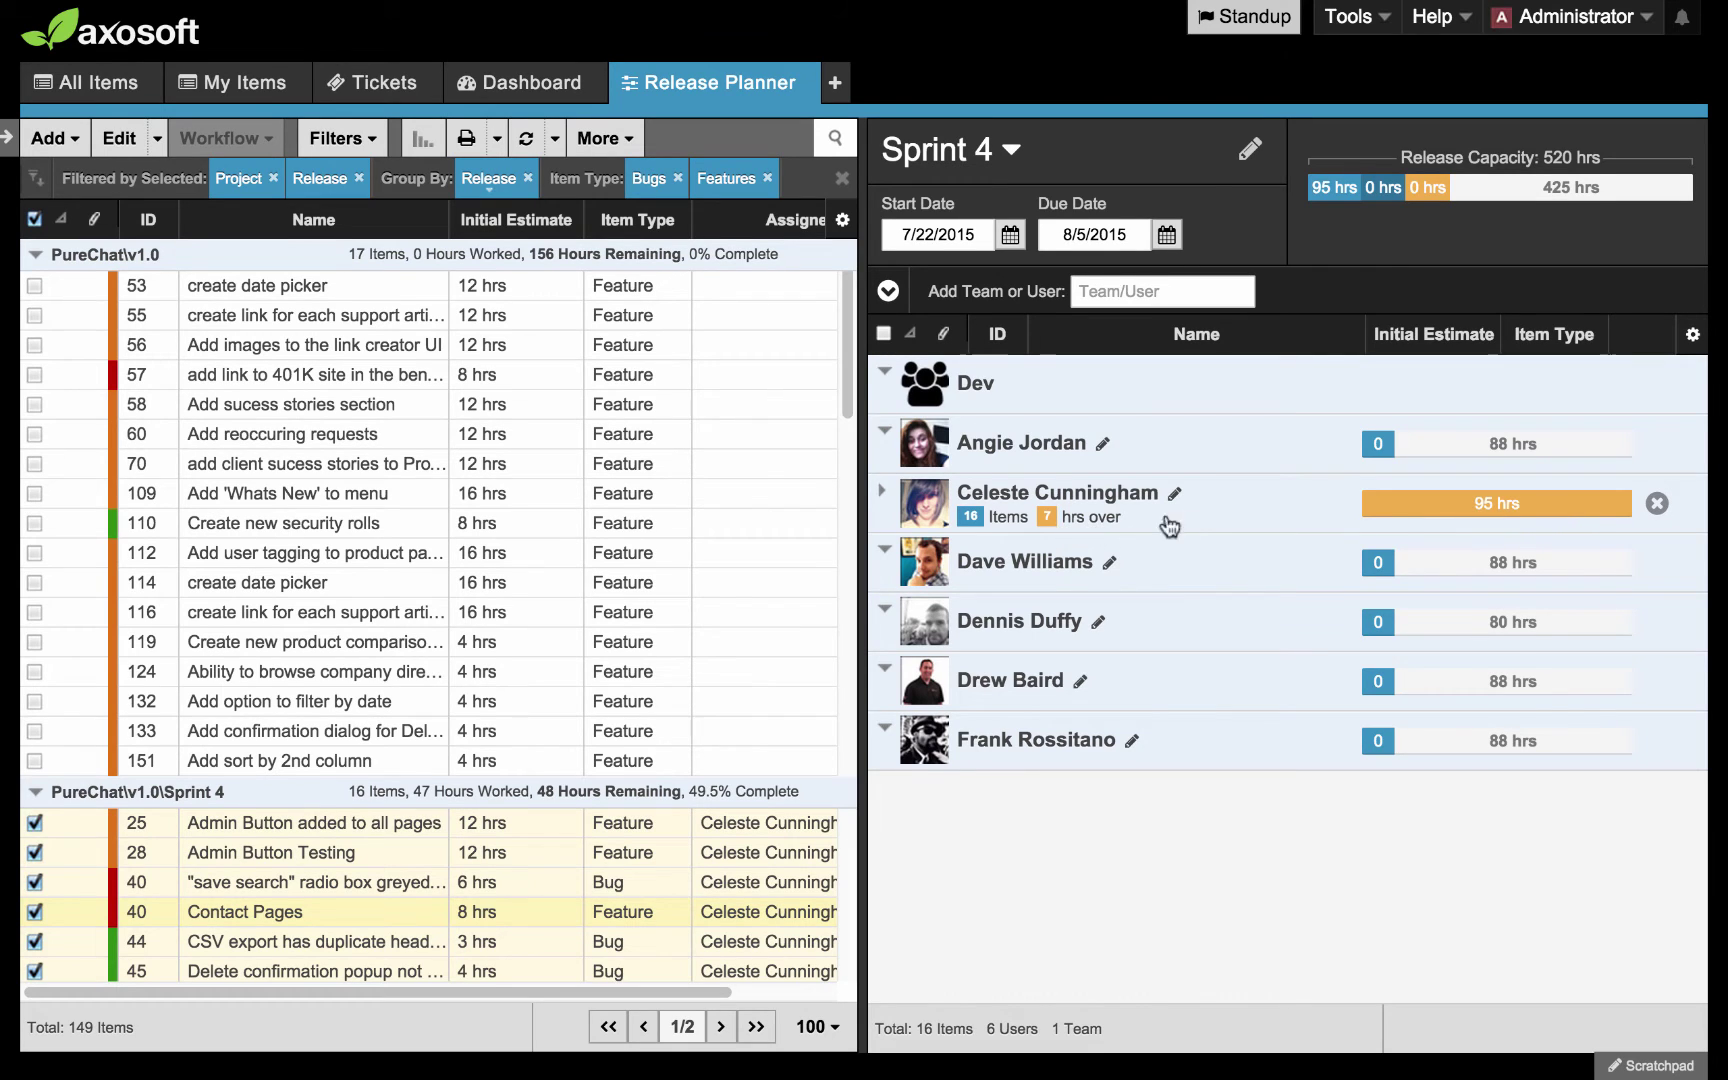
pyautogui.click(1233, 510)
pyautogui.scroll(-1, 1160, 630)
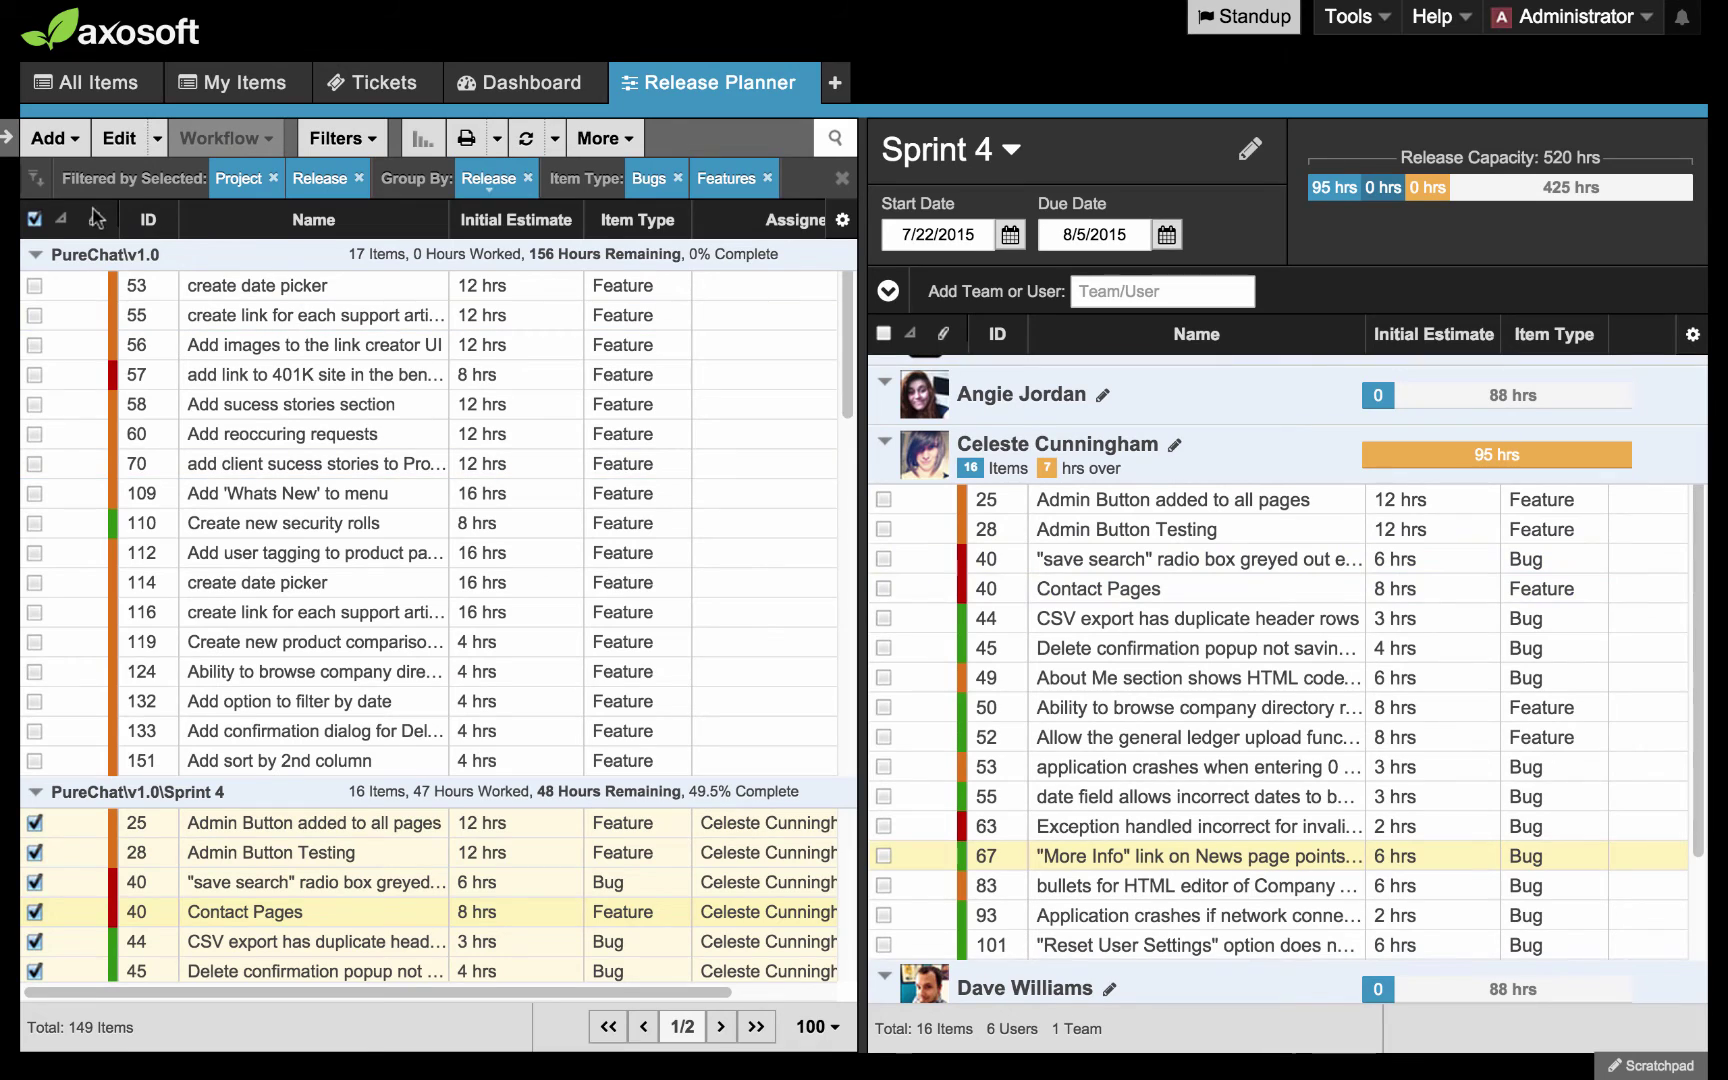
pyautogui.rightClick(34, 230)
pyautogui.click(34, 220)
pyautogui.click(34, 220)
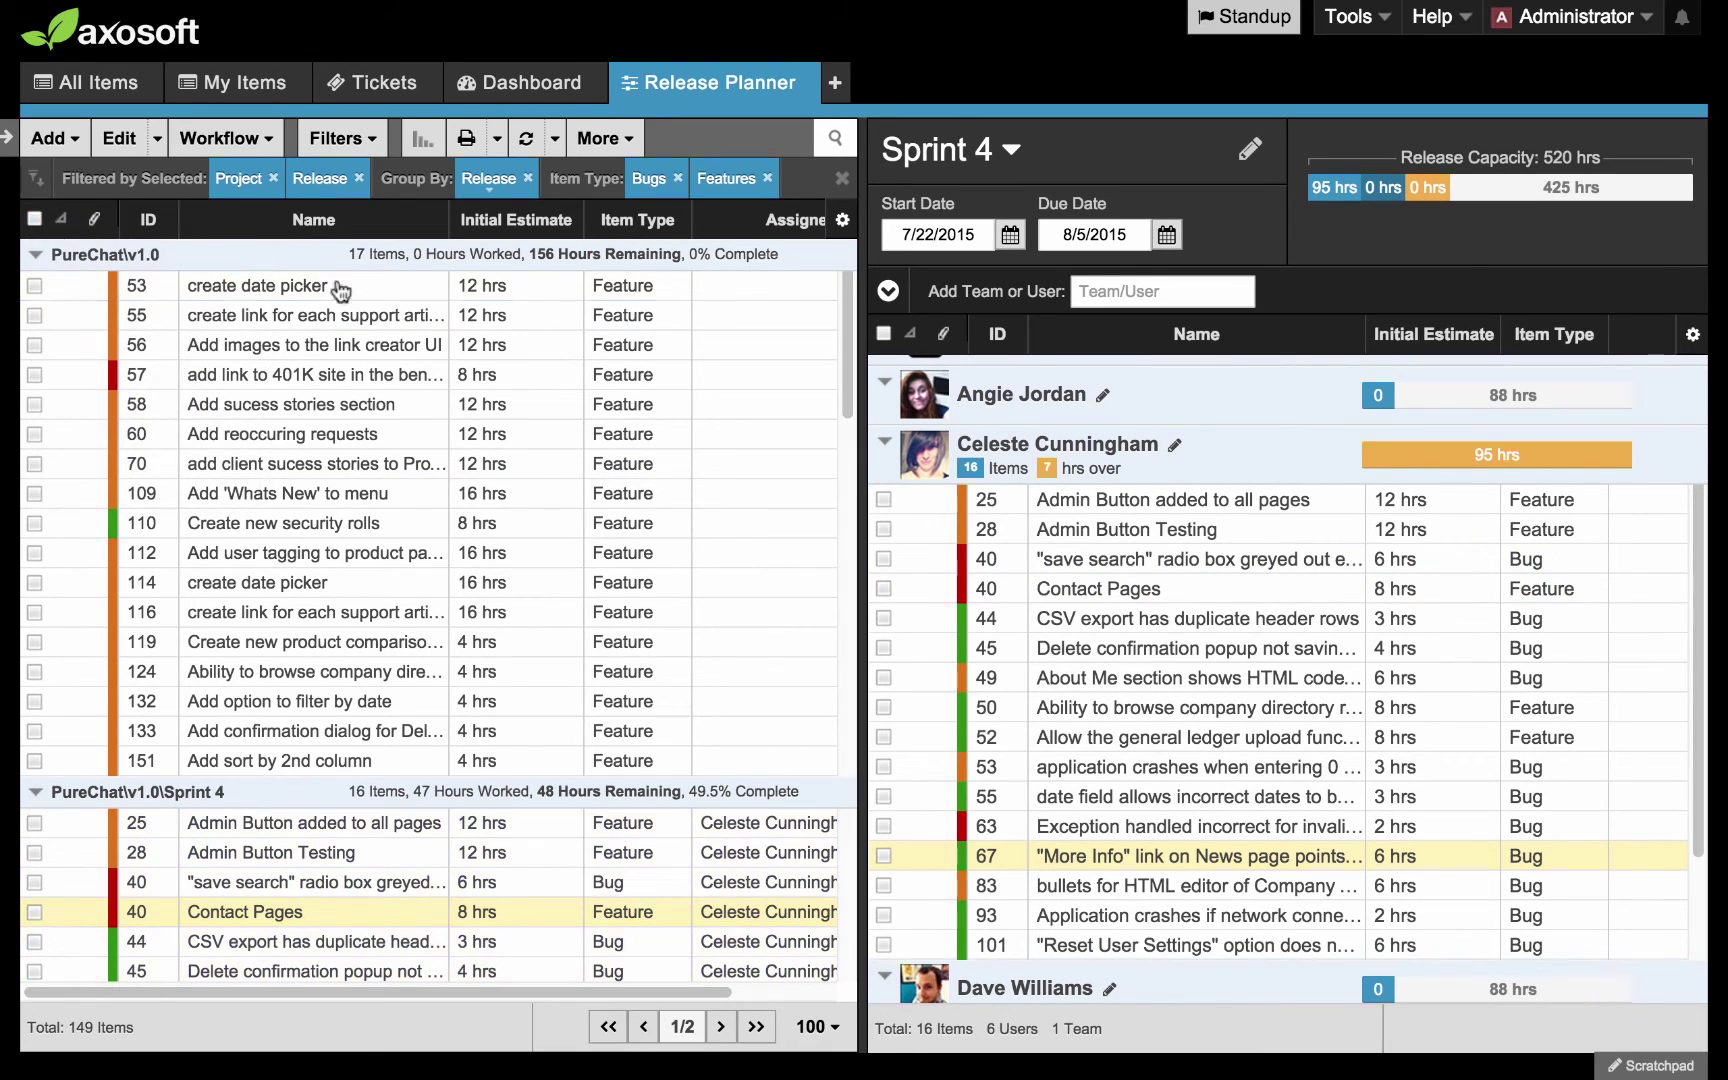
pyautogui.click(884, 503)
pyautogui.keyDown('shift'); pyautogui.click(884, 618); pyautogui.keyUp('shift')
pyautogui.moveTo(1035, 590); pyautogui.dragTo(1035, 414)
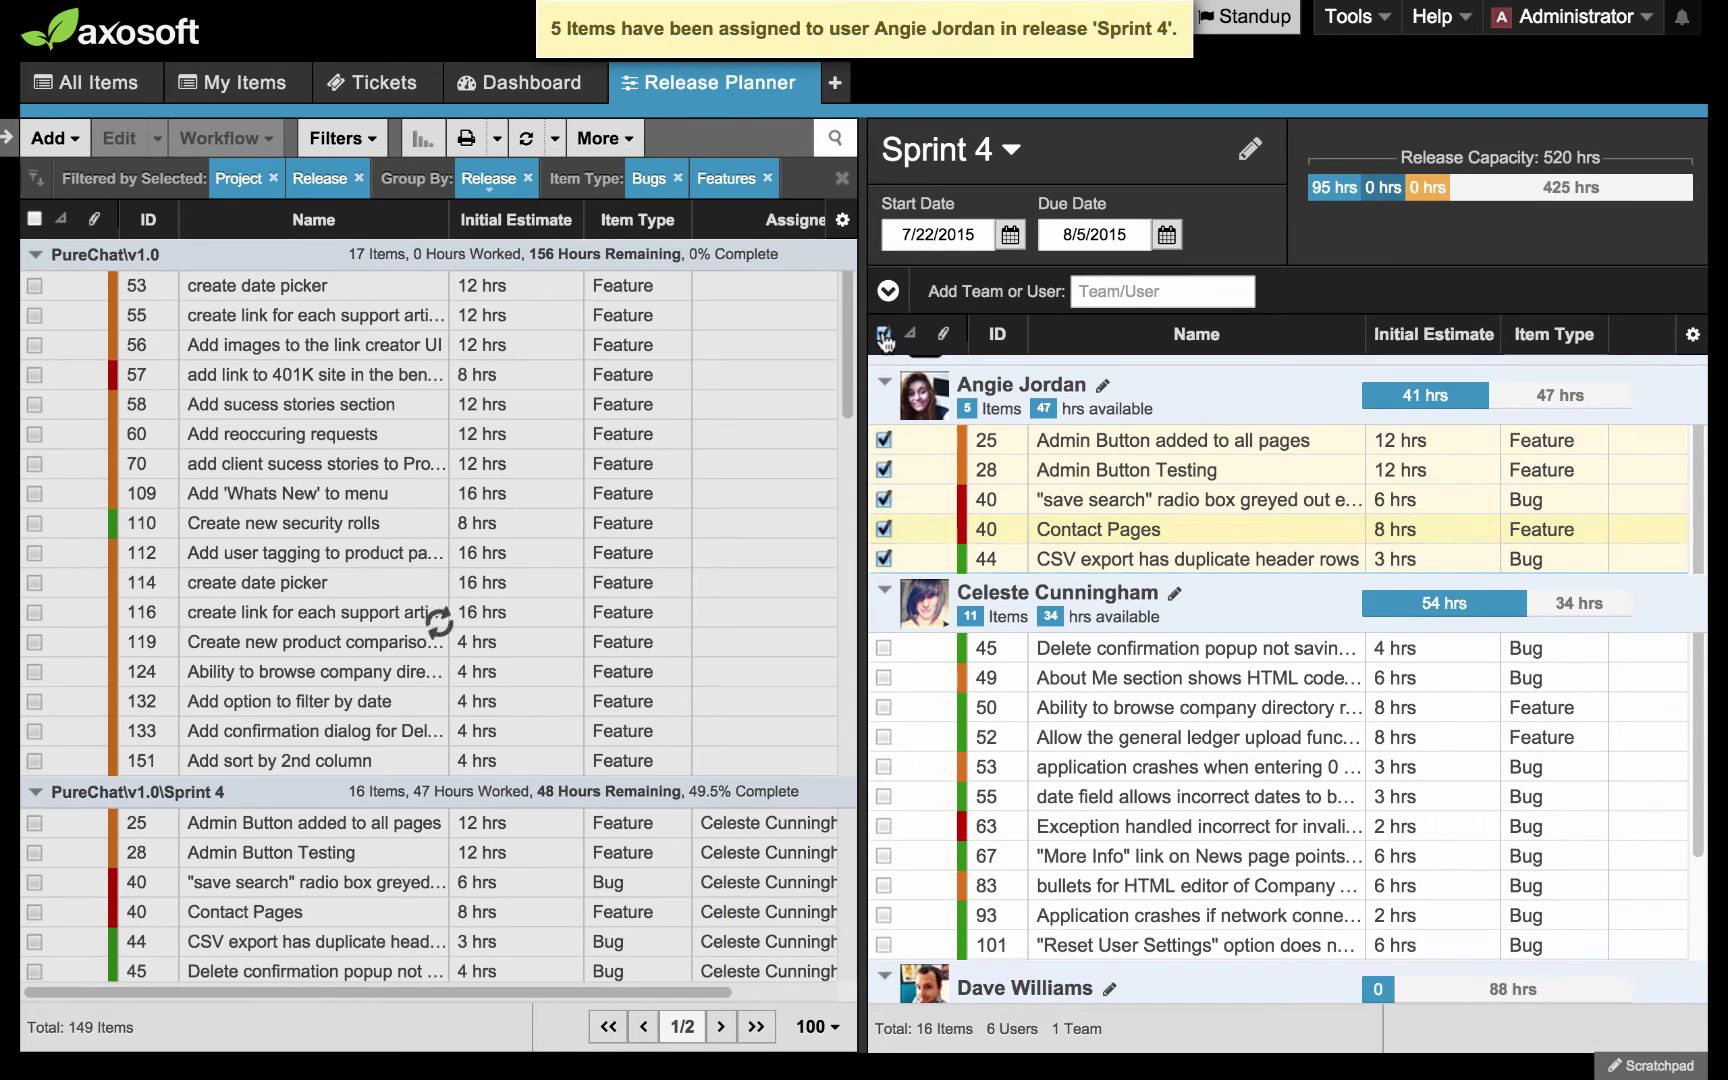
# Move bugs 63, 67 and 83 to a third member, leaving 74 hrs available
pyautogui.click(884, 336)
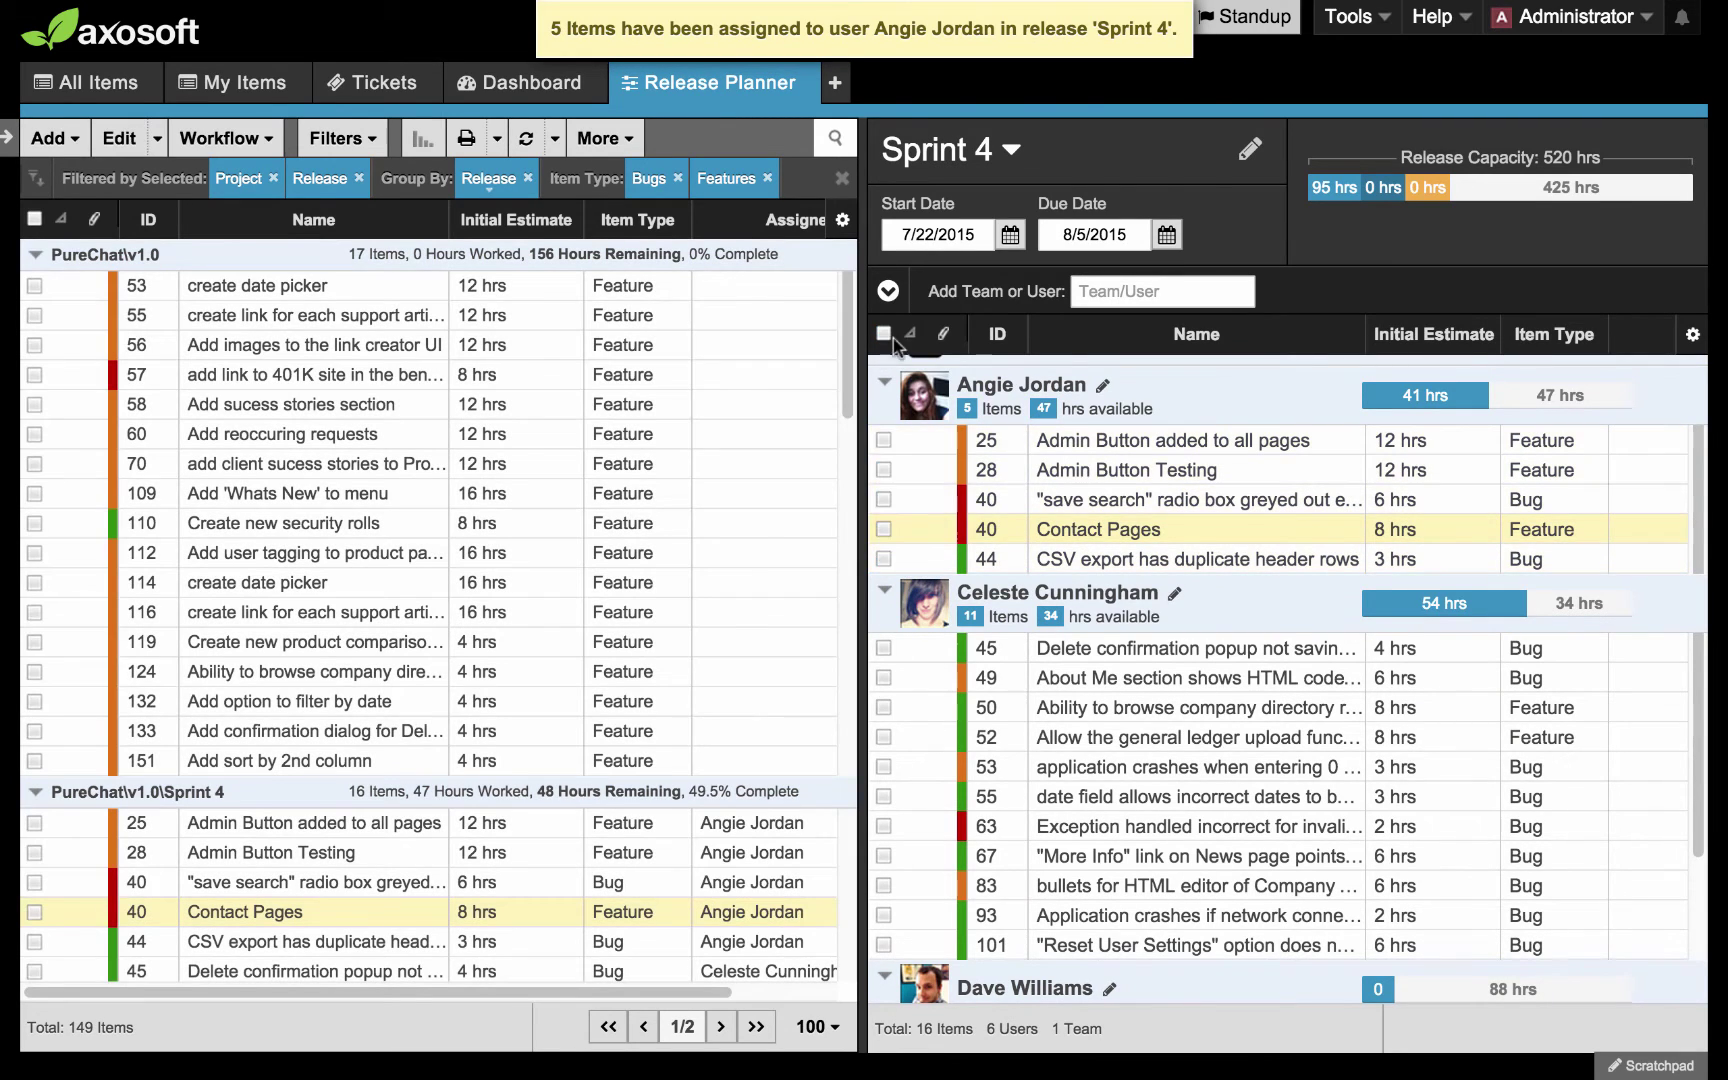
pyautogui.scroll(-3, 926, 609)
pyautogui.click(884, 632)
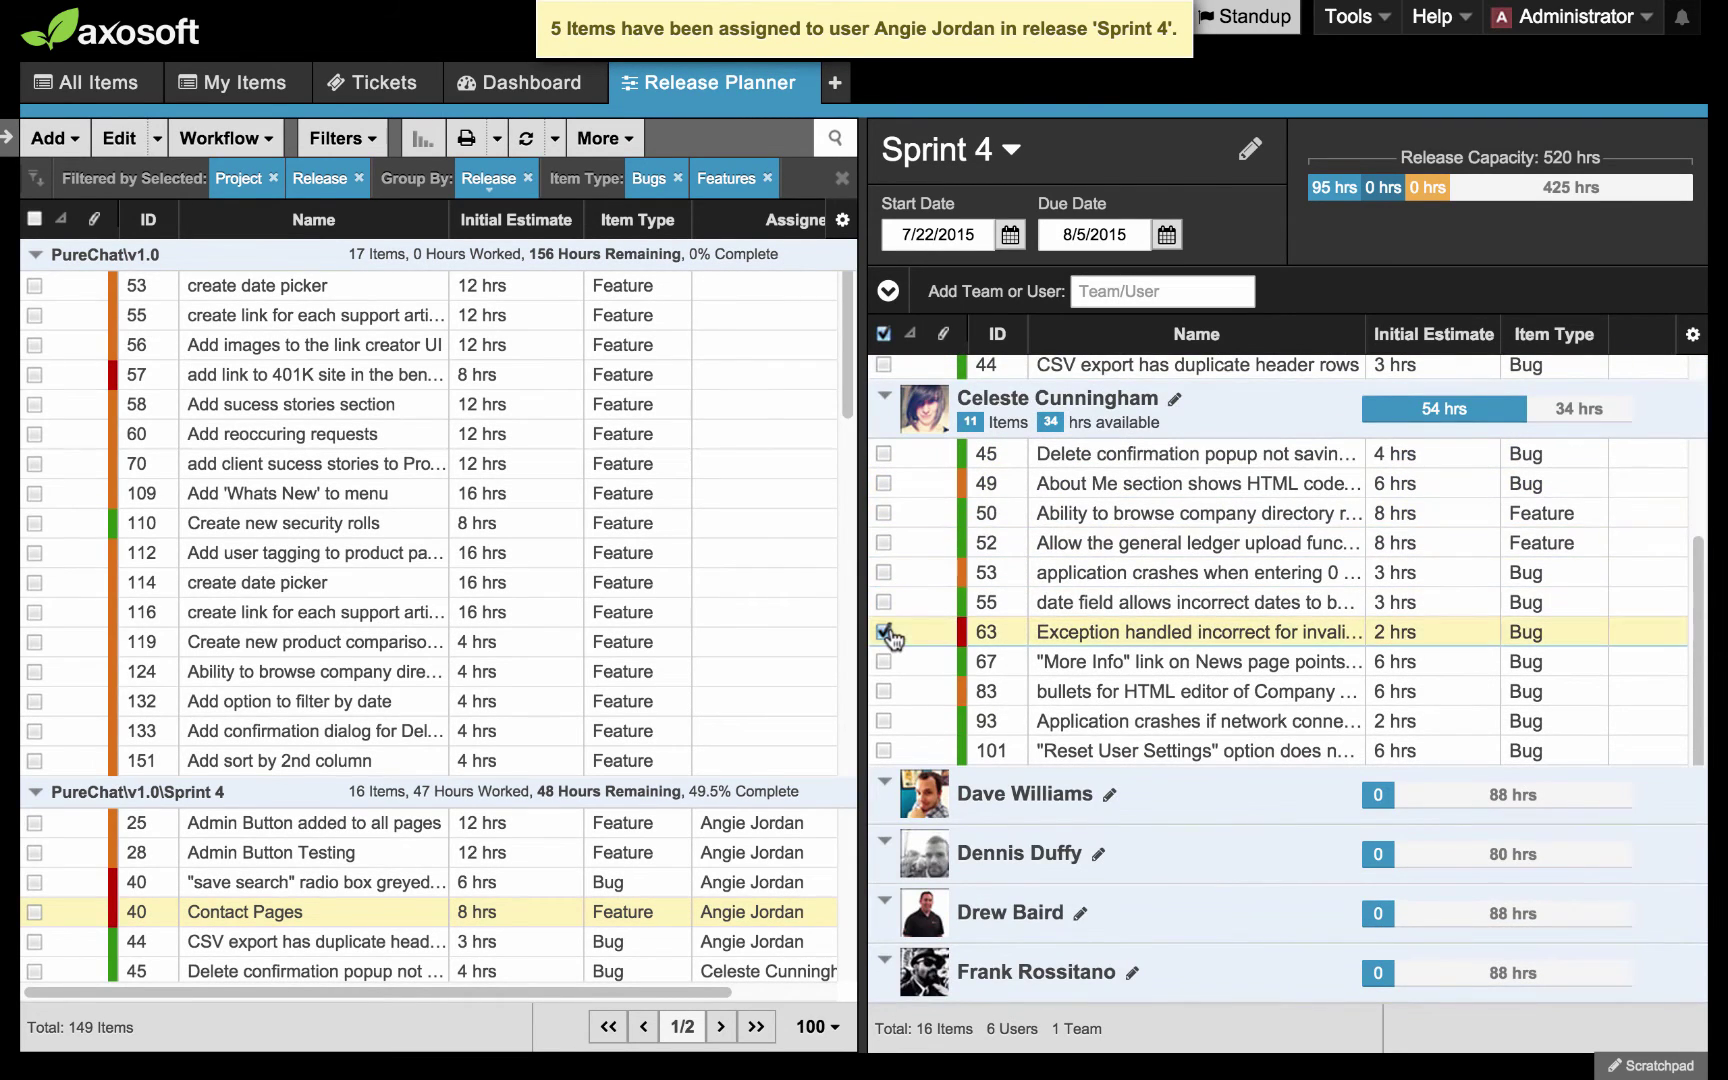
pyautogui.click(886, 695)
pyautogui.click(1016, 667)
pyautogui.moveTo(1030, 678); pyautogui.dragTo(1150, 791)
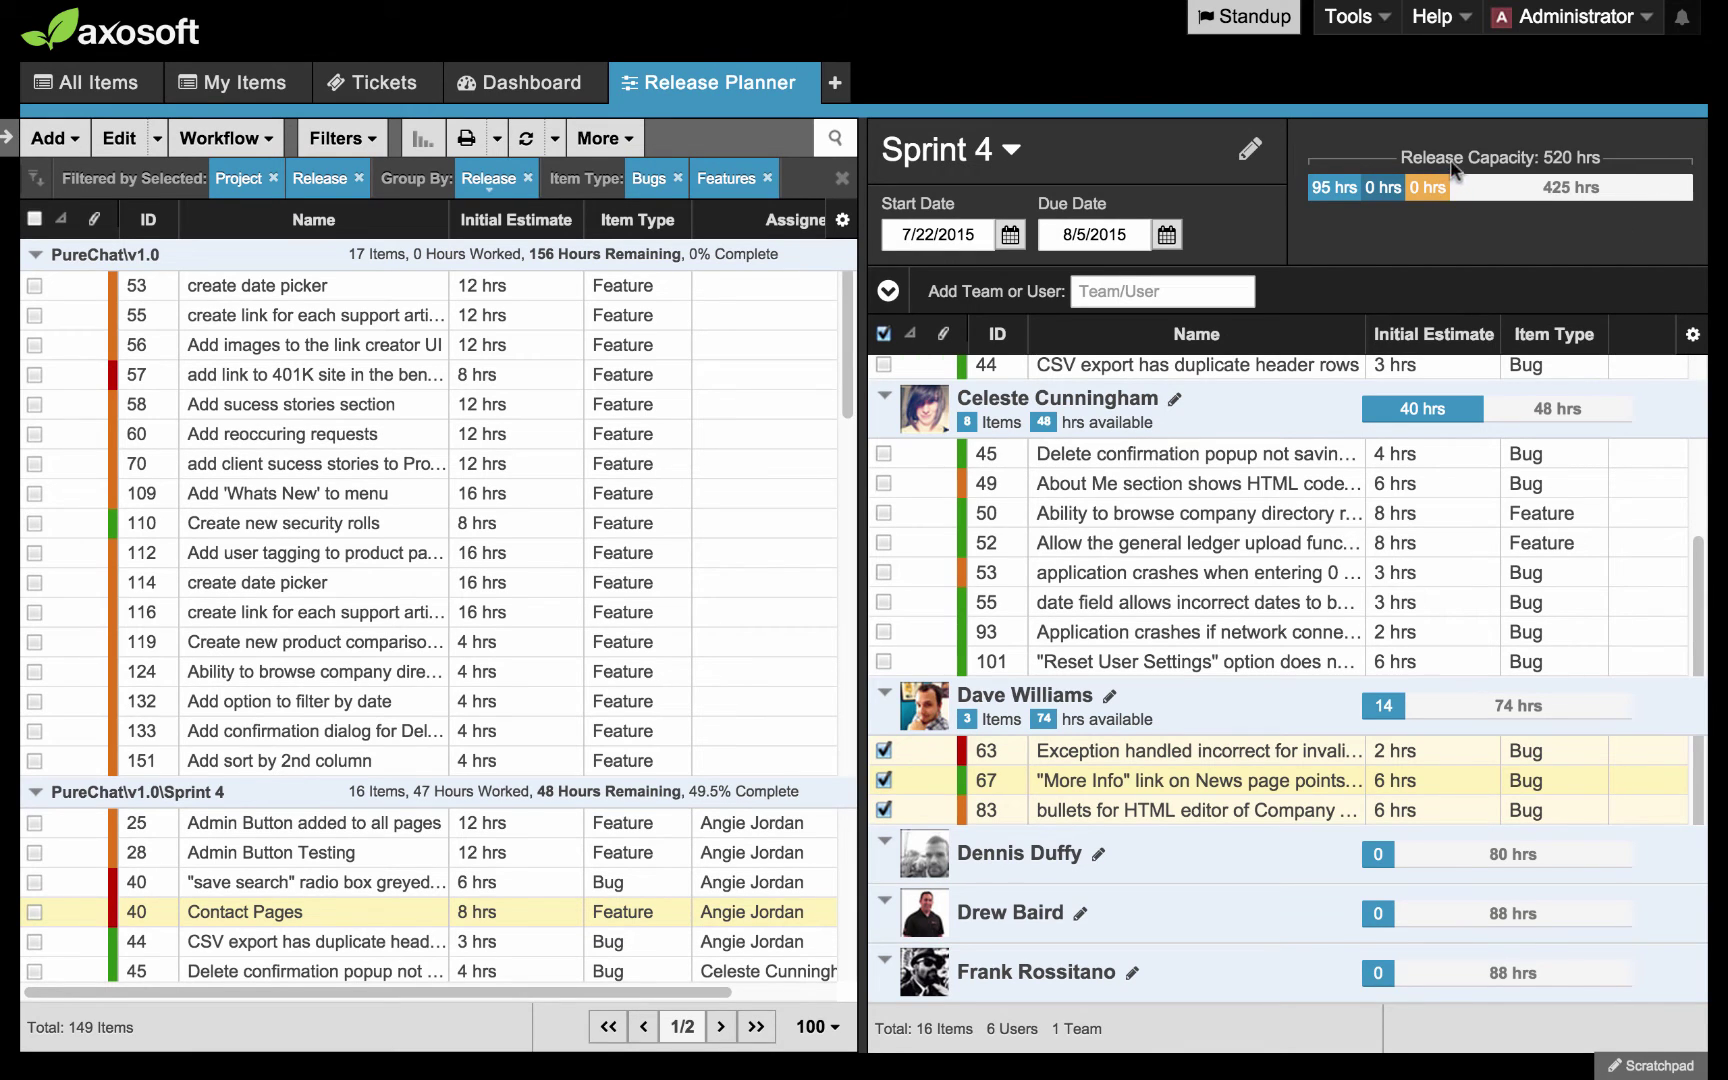
# Set Sprint 4's release capacity to a fixed 300 hrs and save it
pyautogui.click(1251, 150)
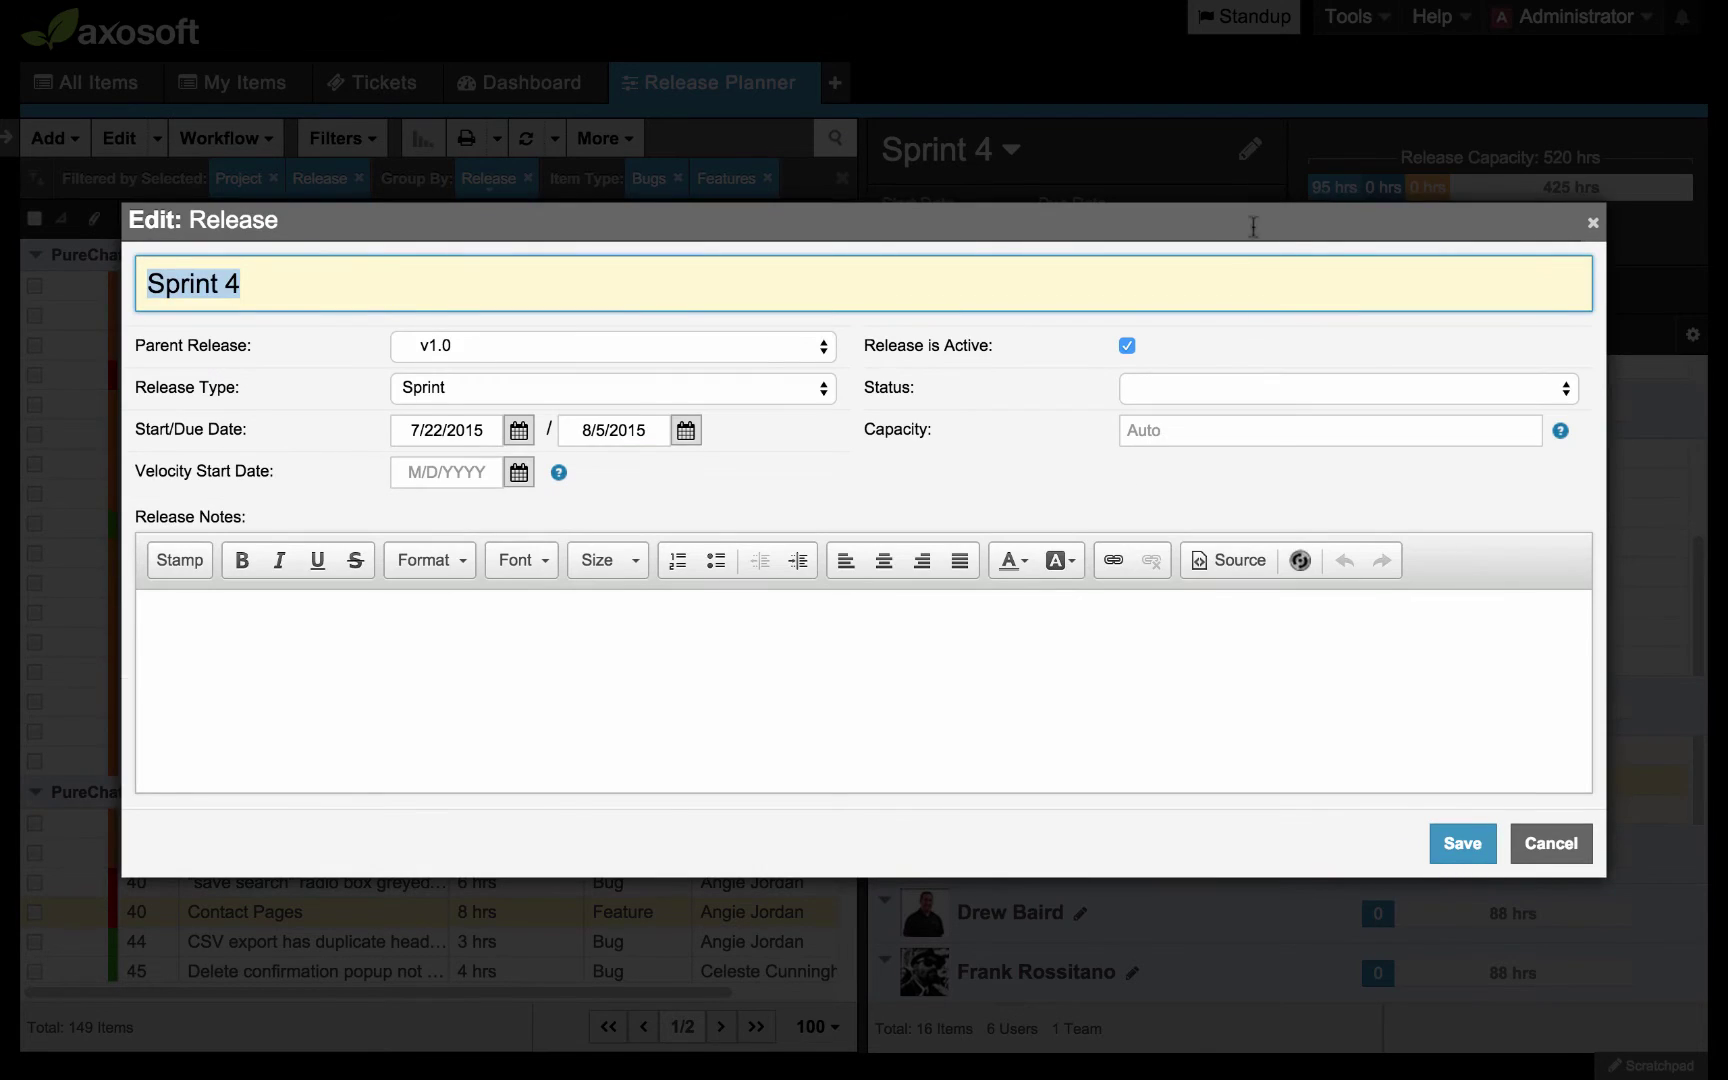
pyautogui.click(1209, 429)
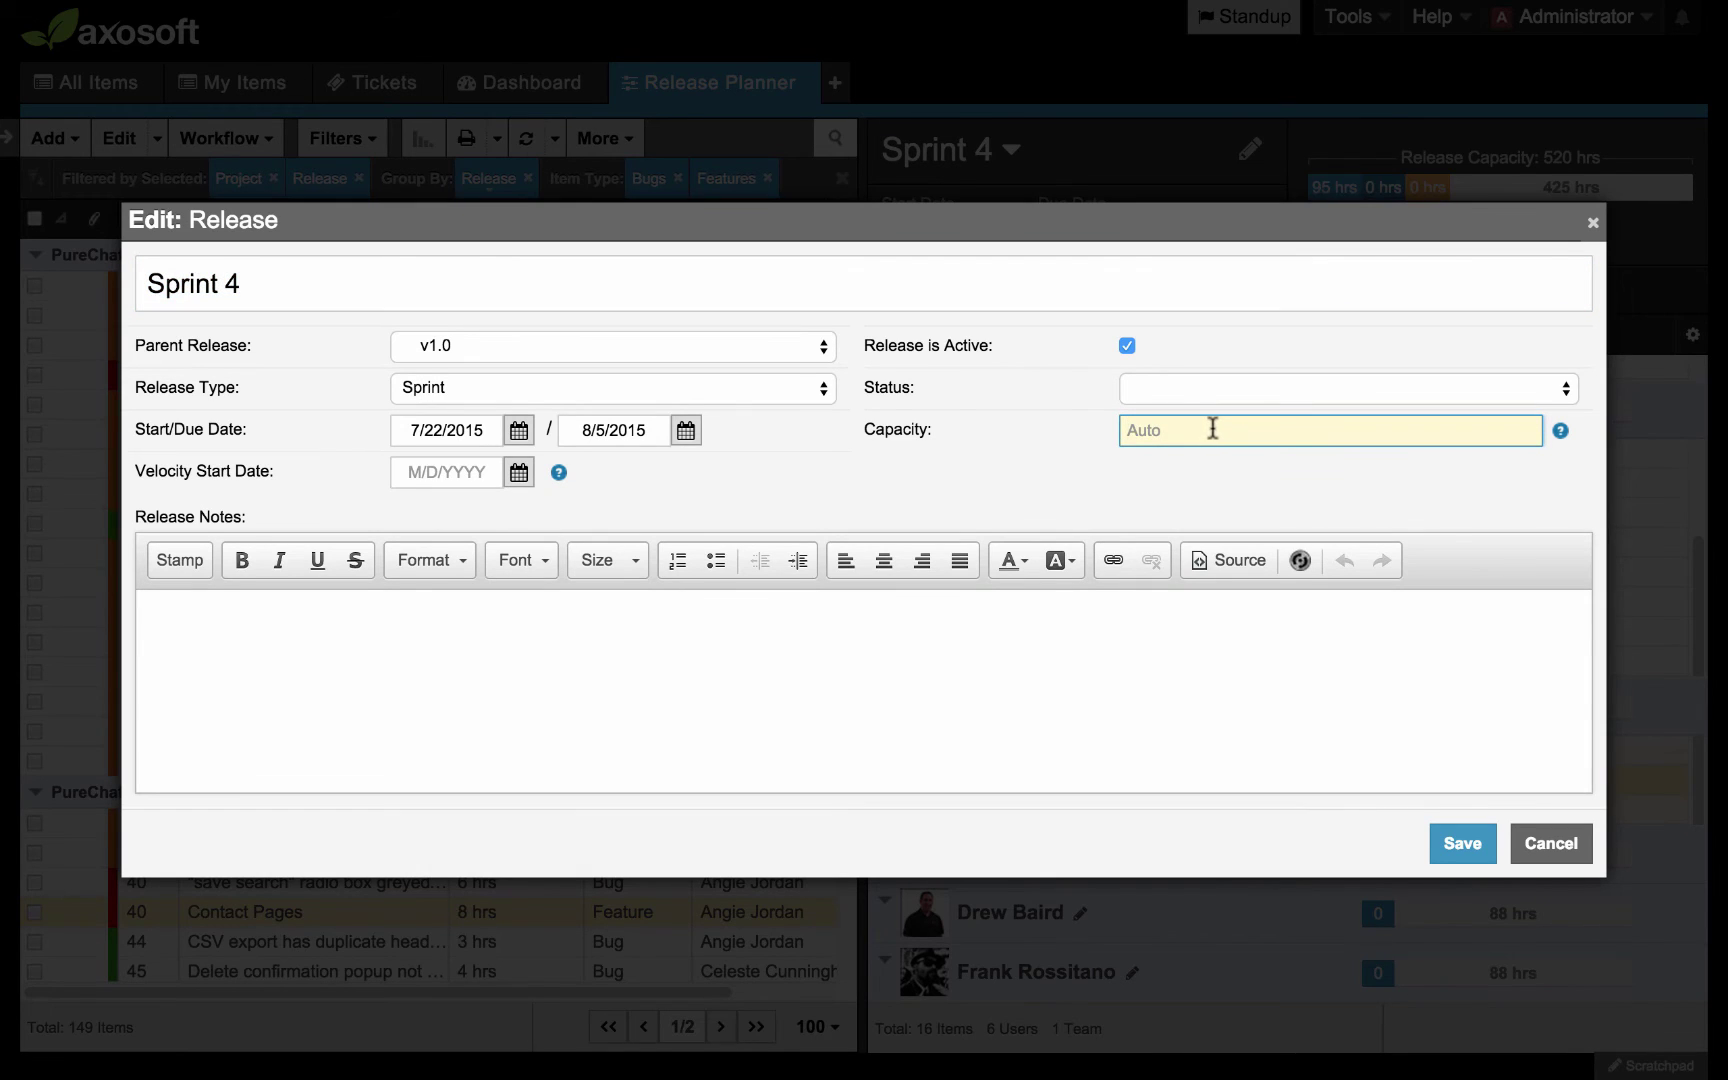
pyautogui.write('300 hrs')
pyautogui.click(1461, 843)
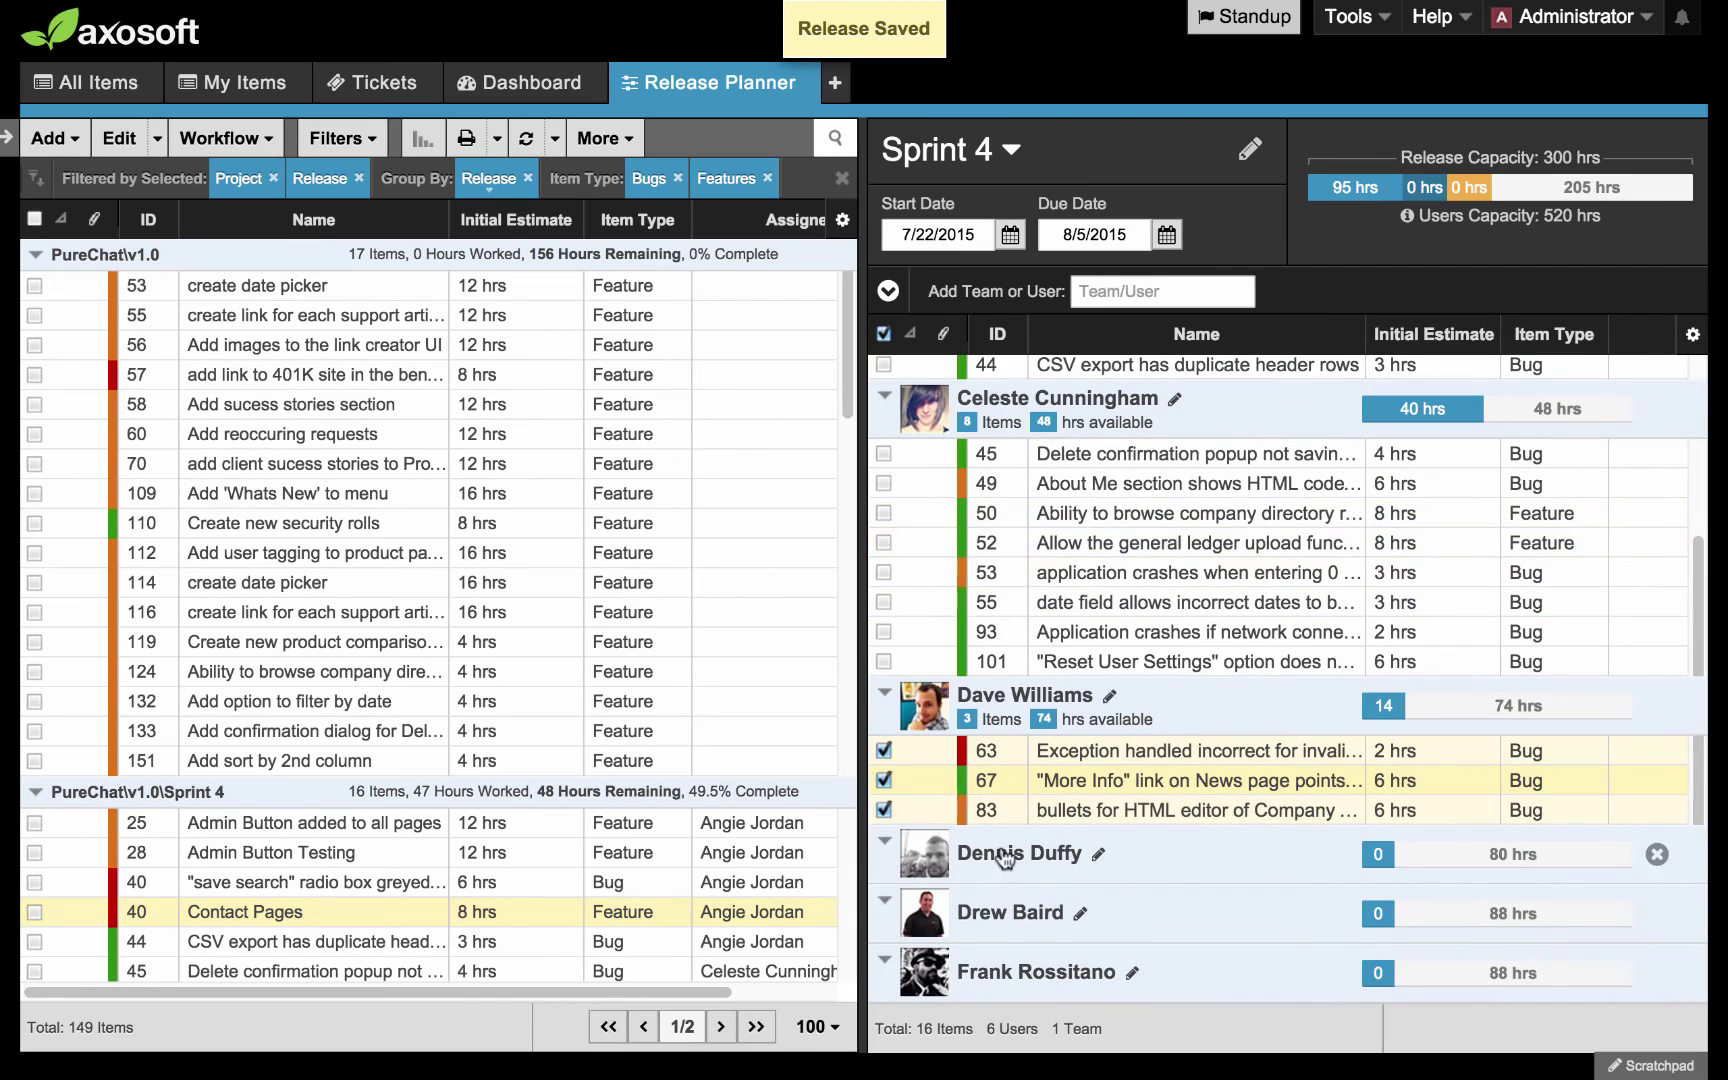
pyautogui.click(882, 334)
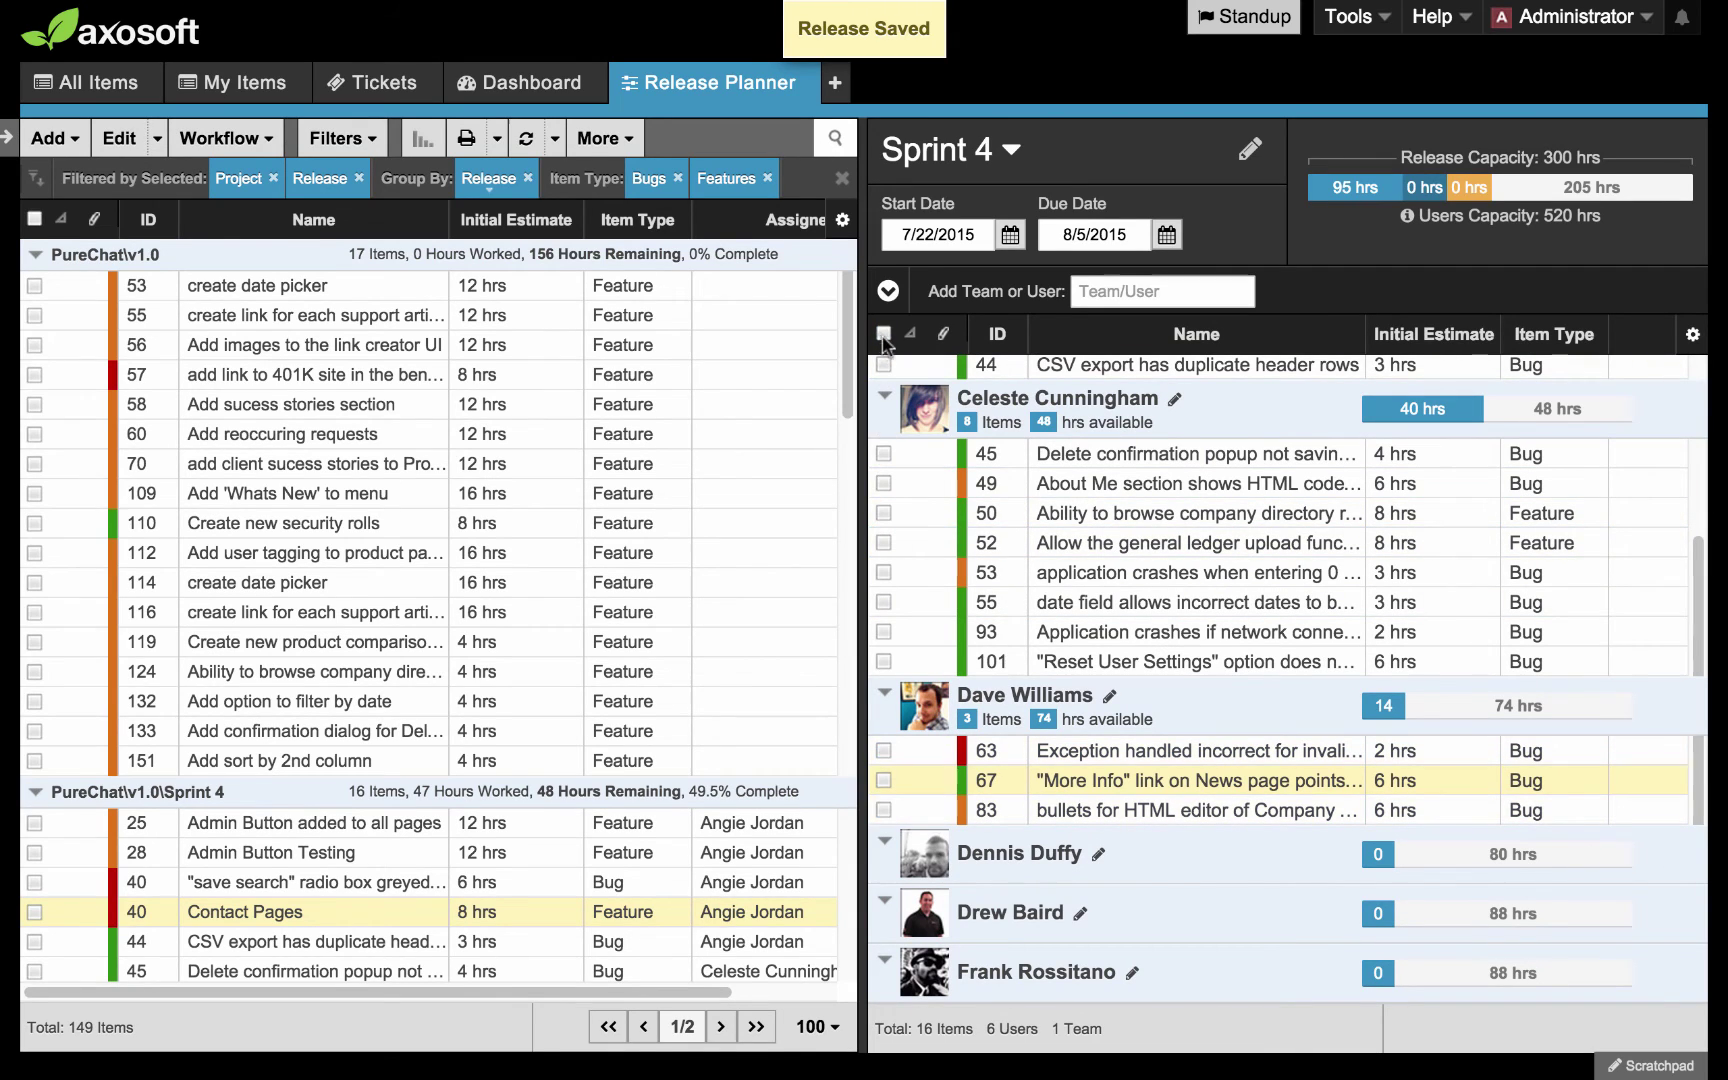
# Assign backlog items 53 through 58 to a Sprint 4 team member
pyautogui.click(35, 287)
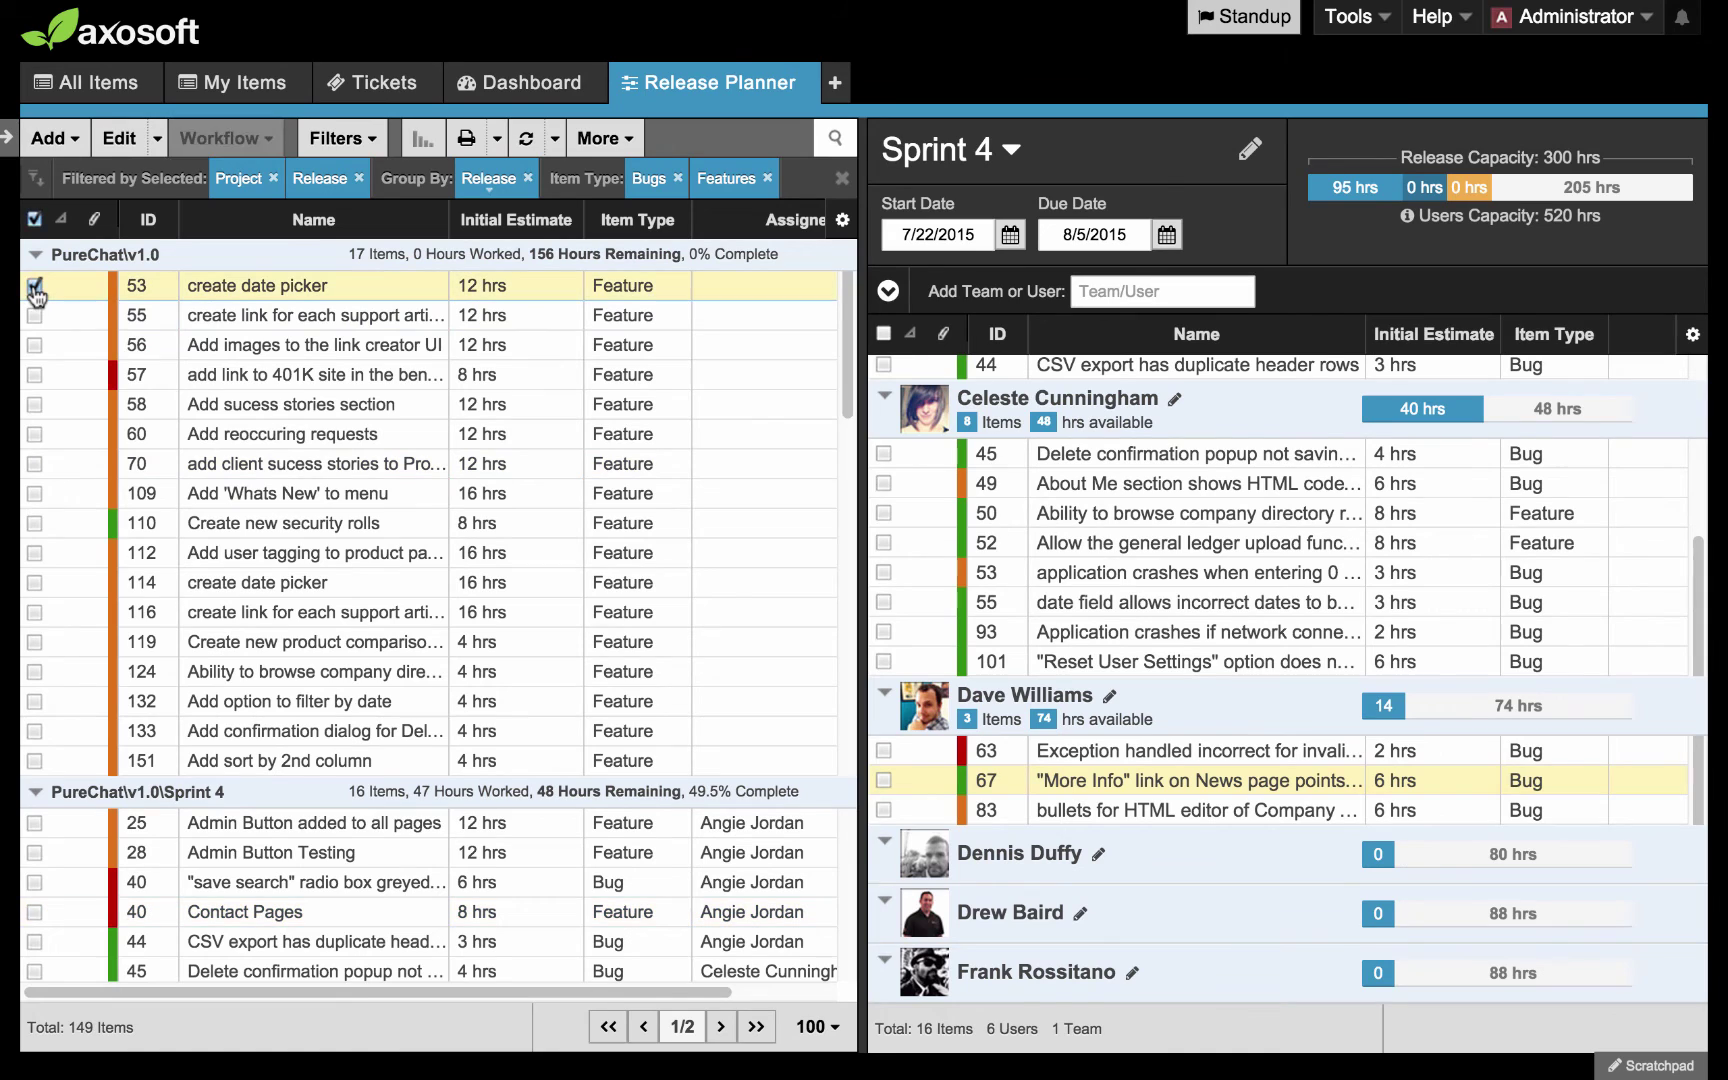
pyautogui.keyDown('shift'); pyautogui.click(35, 404); pyautogui.keyUp('shift')
pyautogui.moveTo(35, 344); pyautogui.dragTo(970, 862)
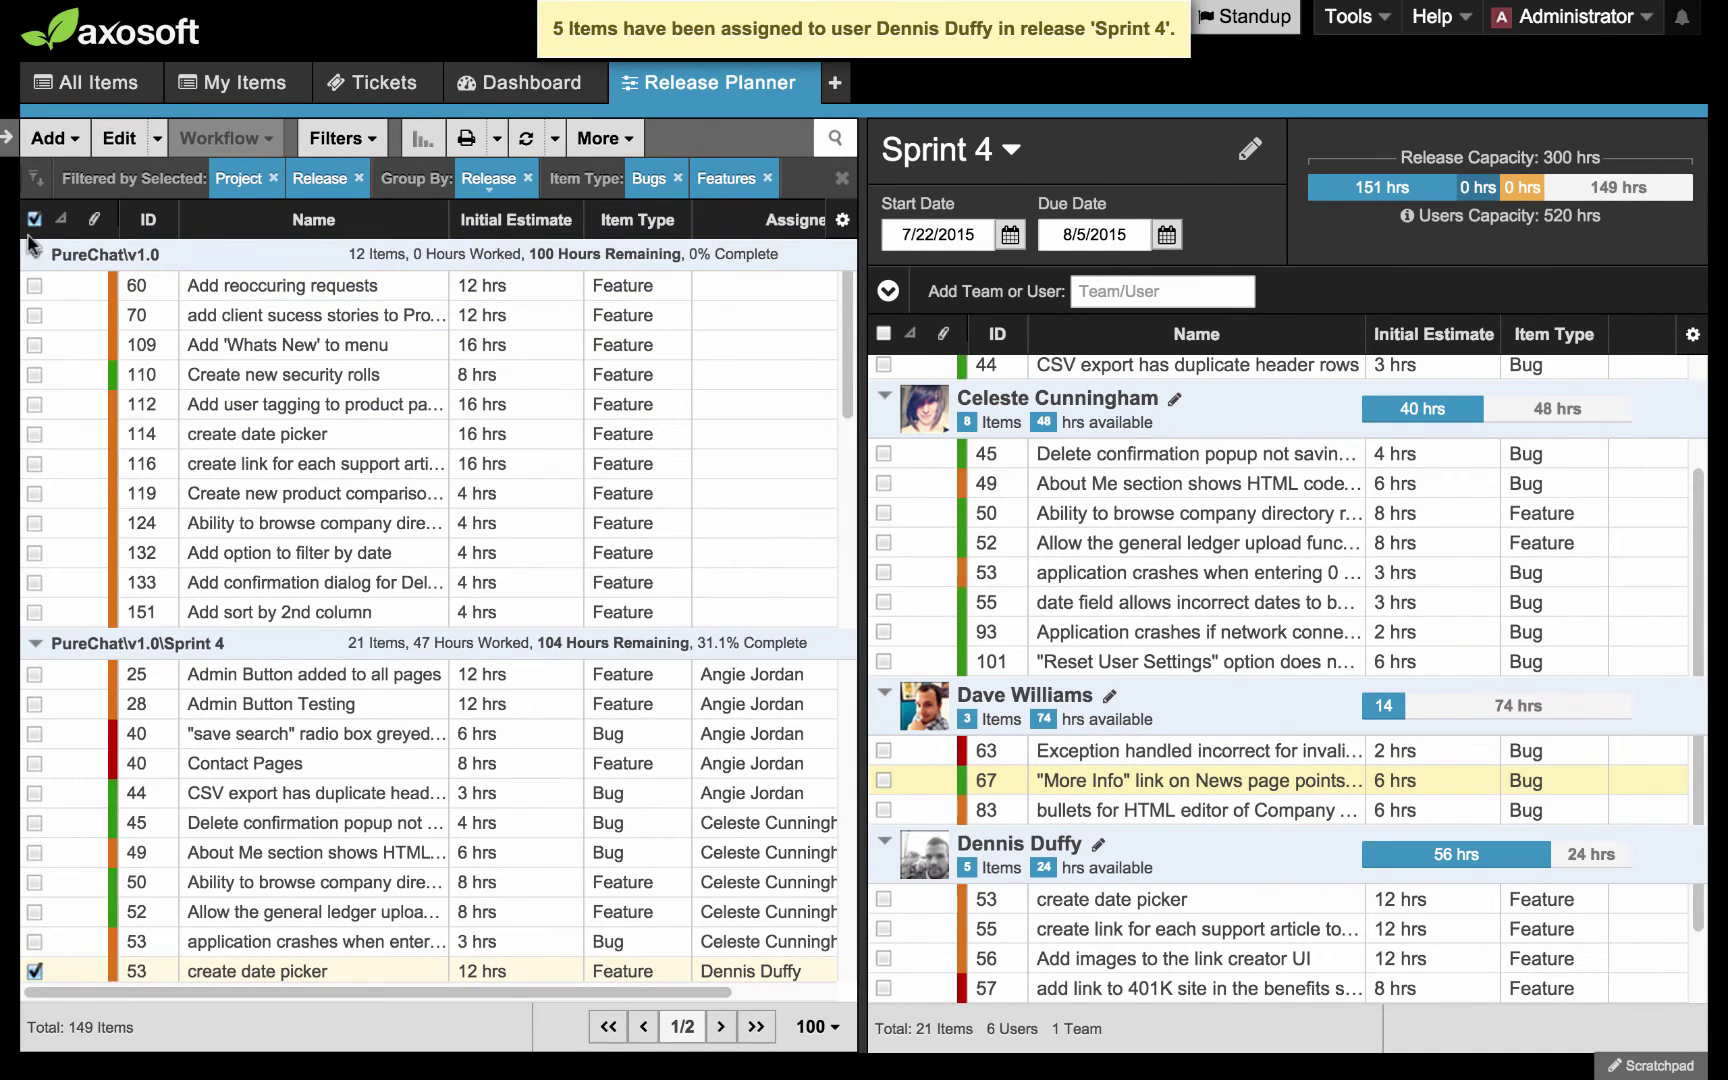
# Add features 60, 70, 109, 110 and 112 to Sprint 4's unassigned group
pyautogui.click(34, 285)
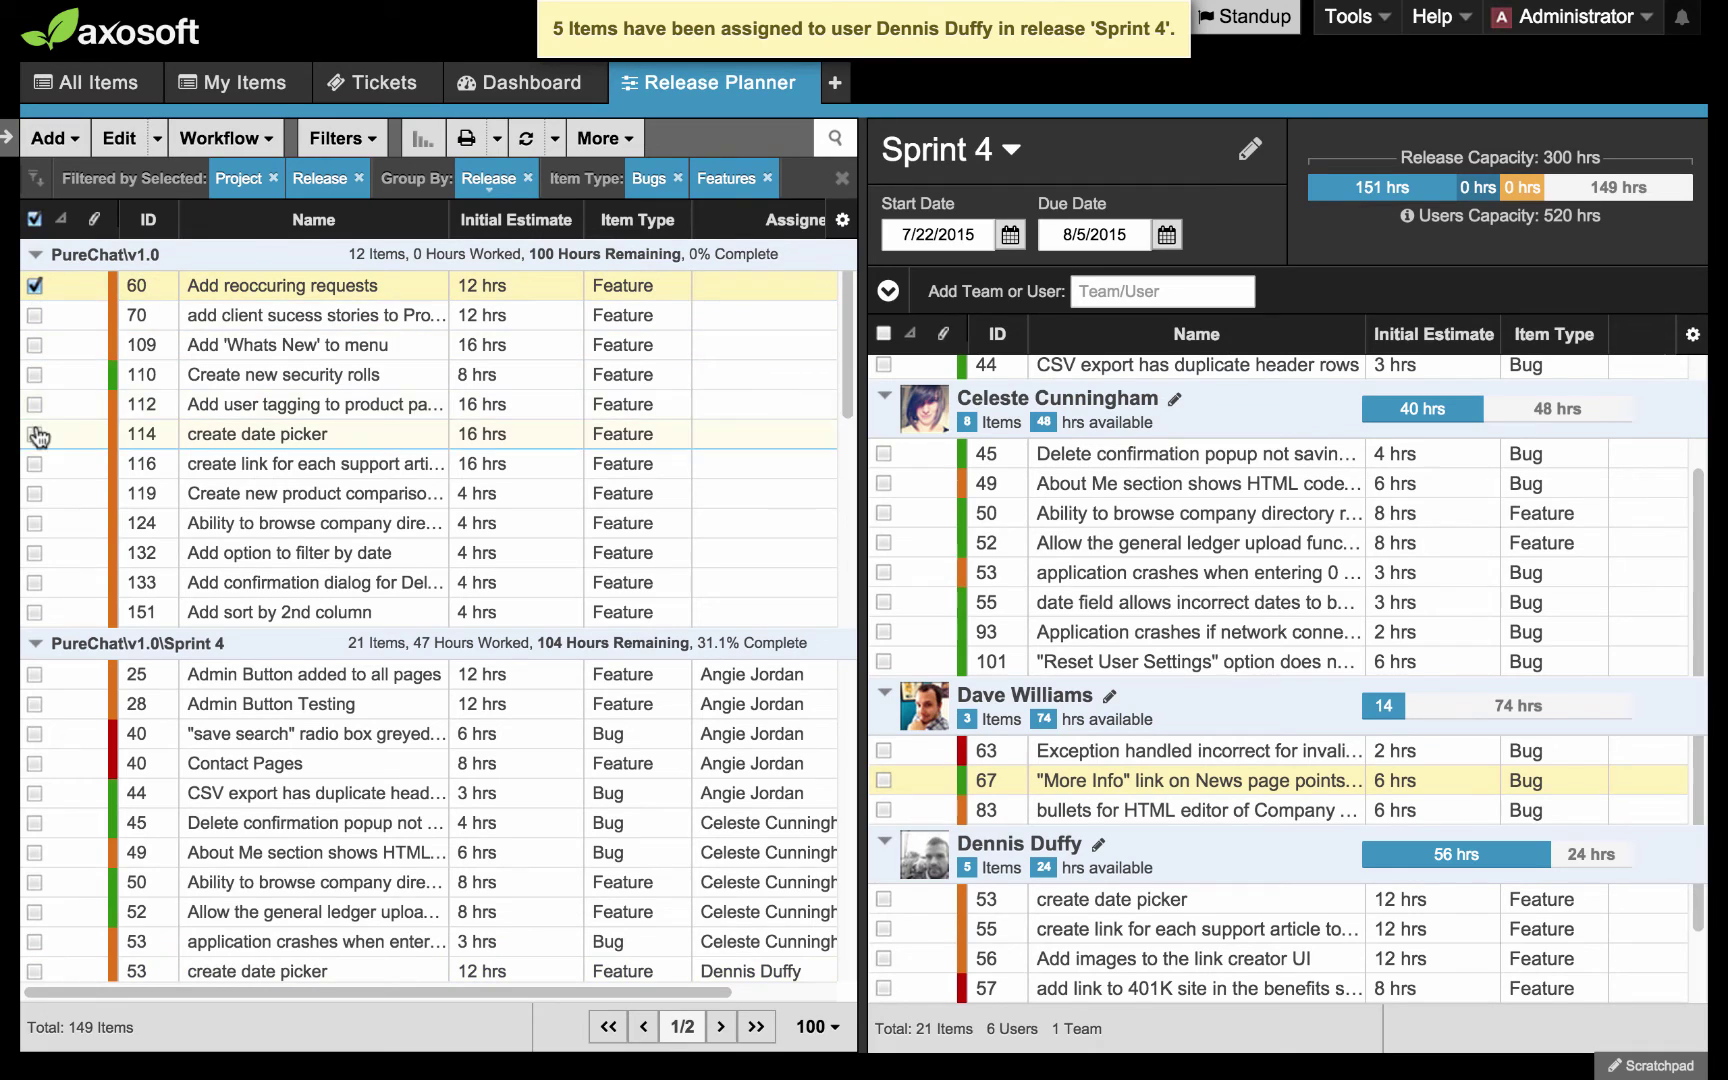
pyautogui.click(34, 404)
pyautogui.click(34, 374)
pyautogui.click(34, 315)
pyautogui.moveTo(124, 344); pyautogui.dragTo(1146, 310)
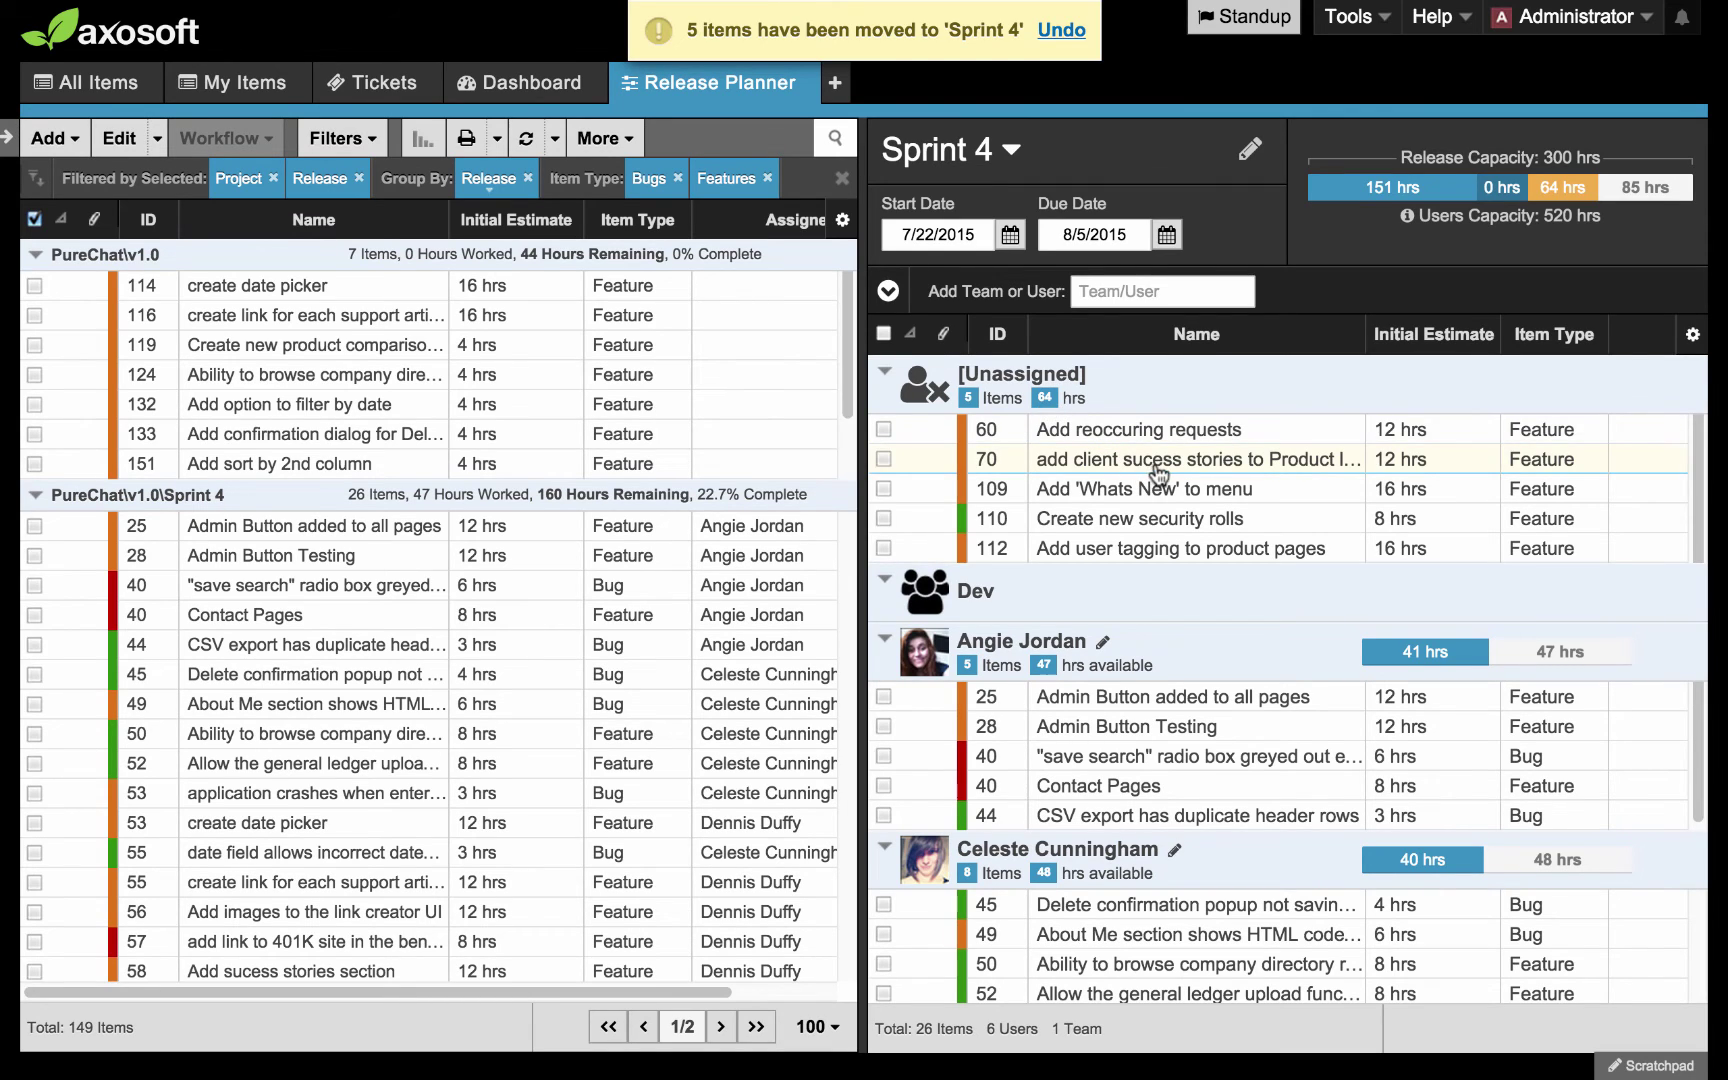
# Assign Sprint 4 items 109 and 110 to a team member
pyautogui.click(883, 489)
pyautogui.click(883, 518)
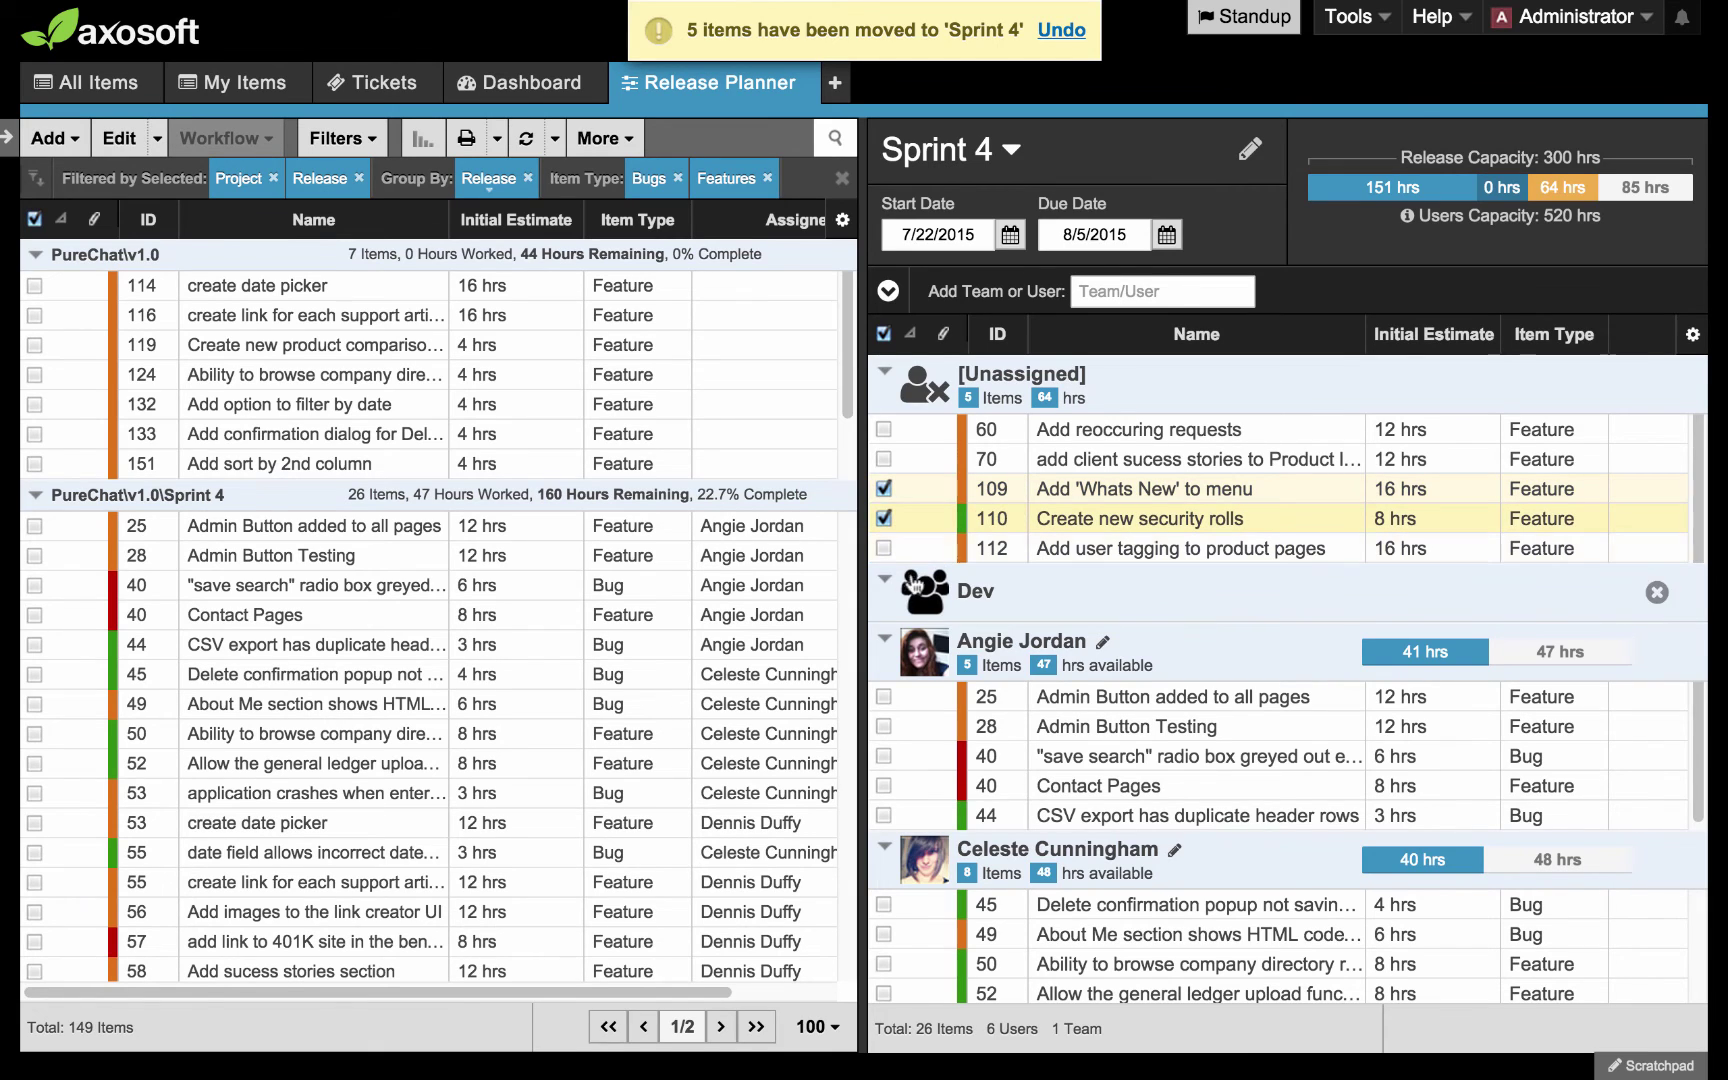
pyautogui.click(884, 637)
pyautogui.click(884, 700)
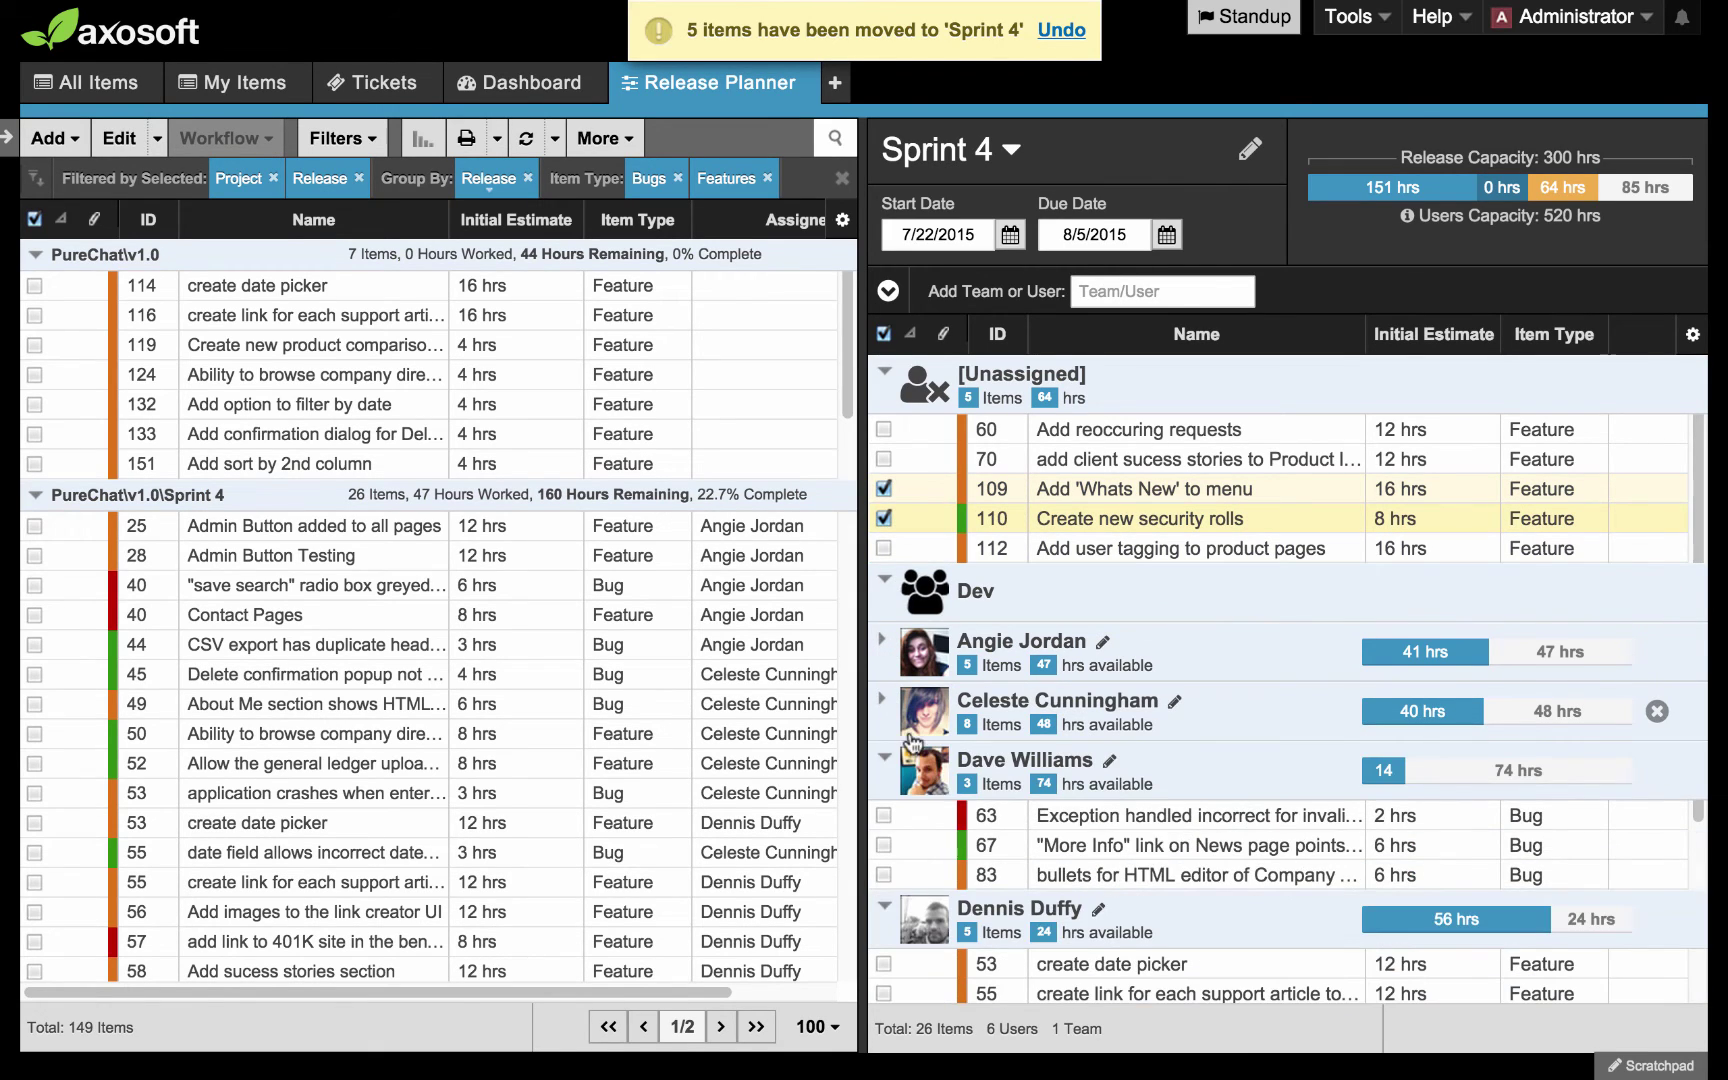
pyautogui.click(884, 760)
pyautogui.click(884, 819)
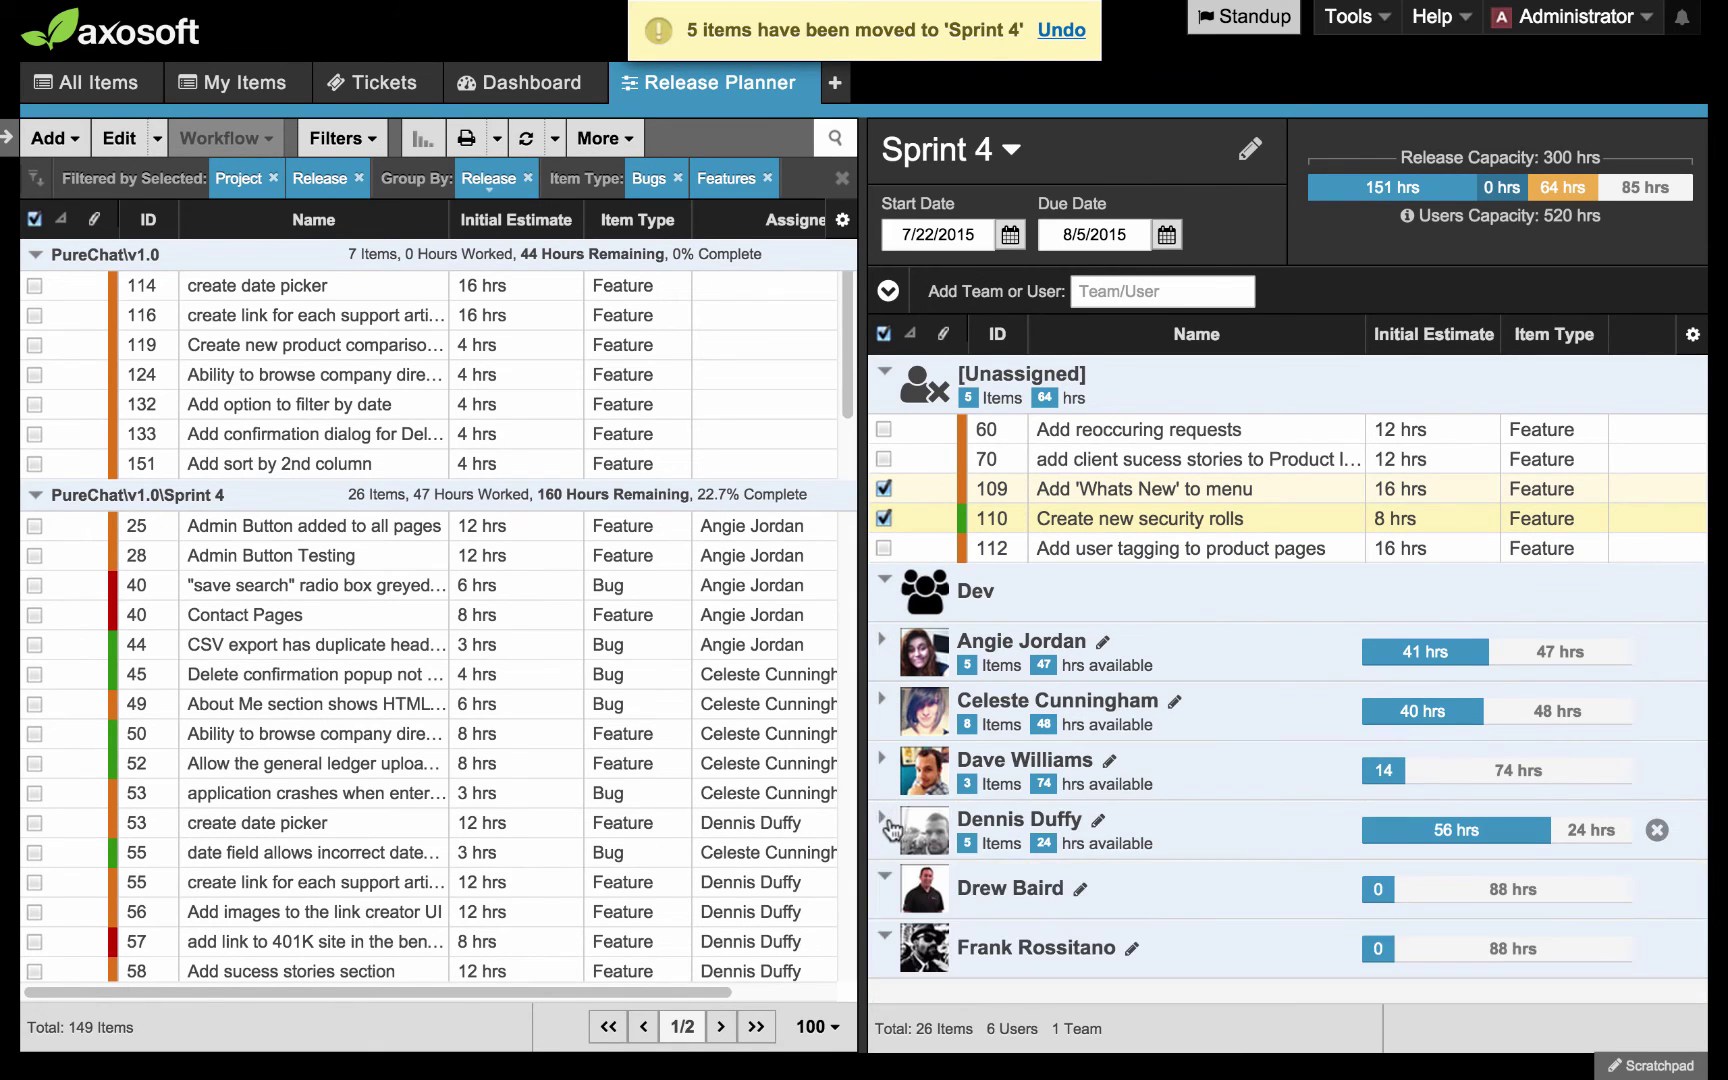
pyautogui.moveTo(1050, 489)
pyautogui.mouseDown()
pyautogui.moveTo(1058, 688)
pyautogui.moveTo(1145, 878)
pyautogui.mouseUp()
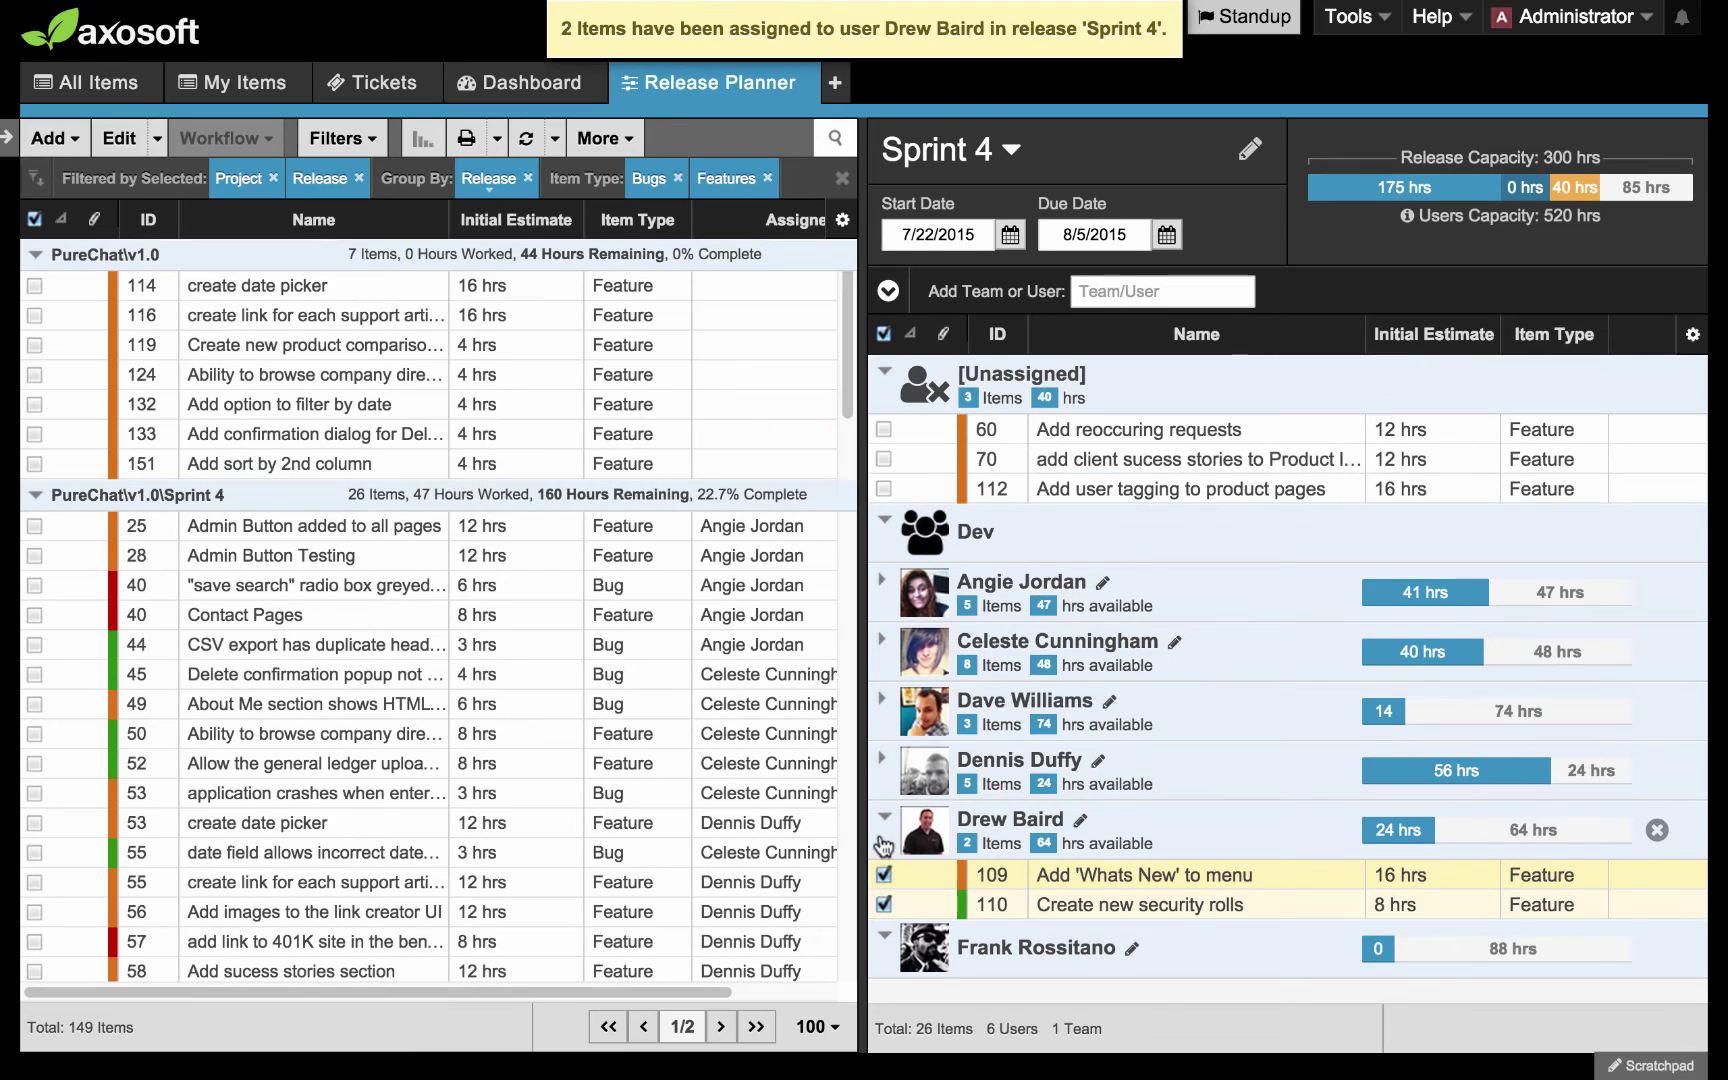
# Assign items 60 and 70 to that same team member
pyautogui.click(884, 818)
pyautogui.click(884, 430)
pyautogui.click(884, 459)
pyautogui.moveTo(884, 459); pyautogui.dragTo(1141, 875)
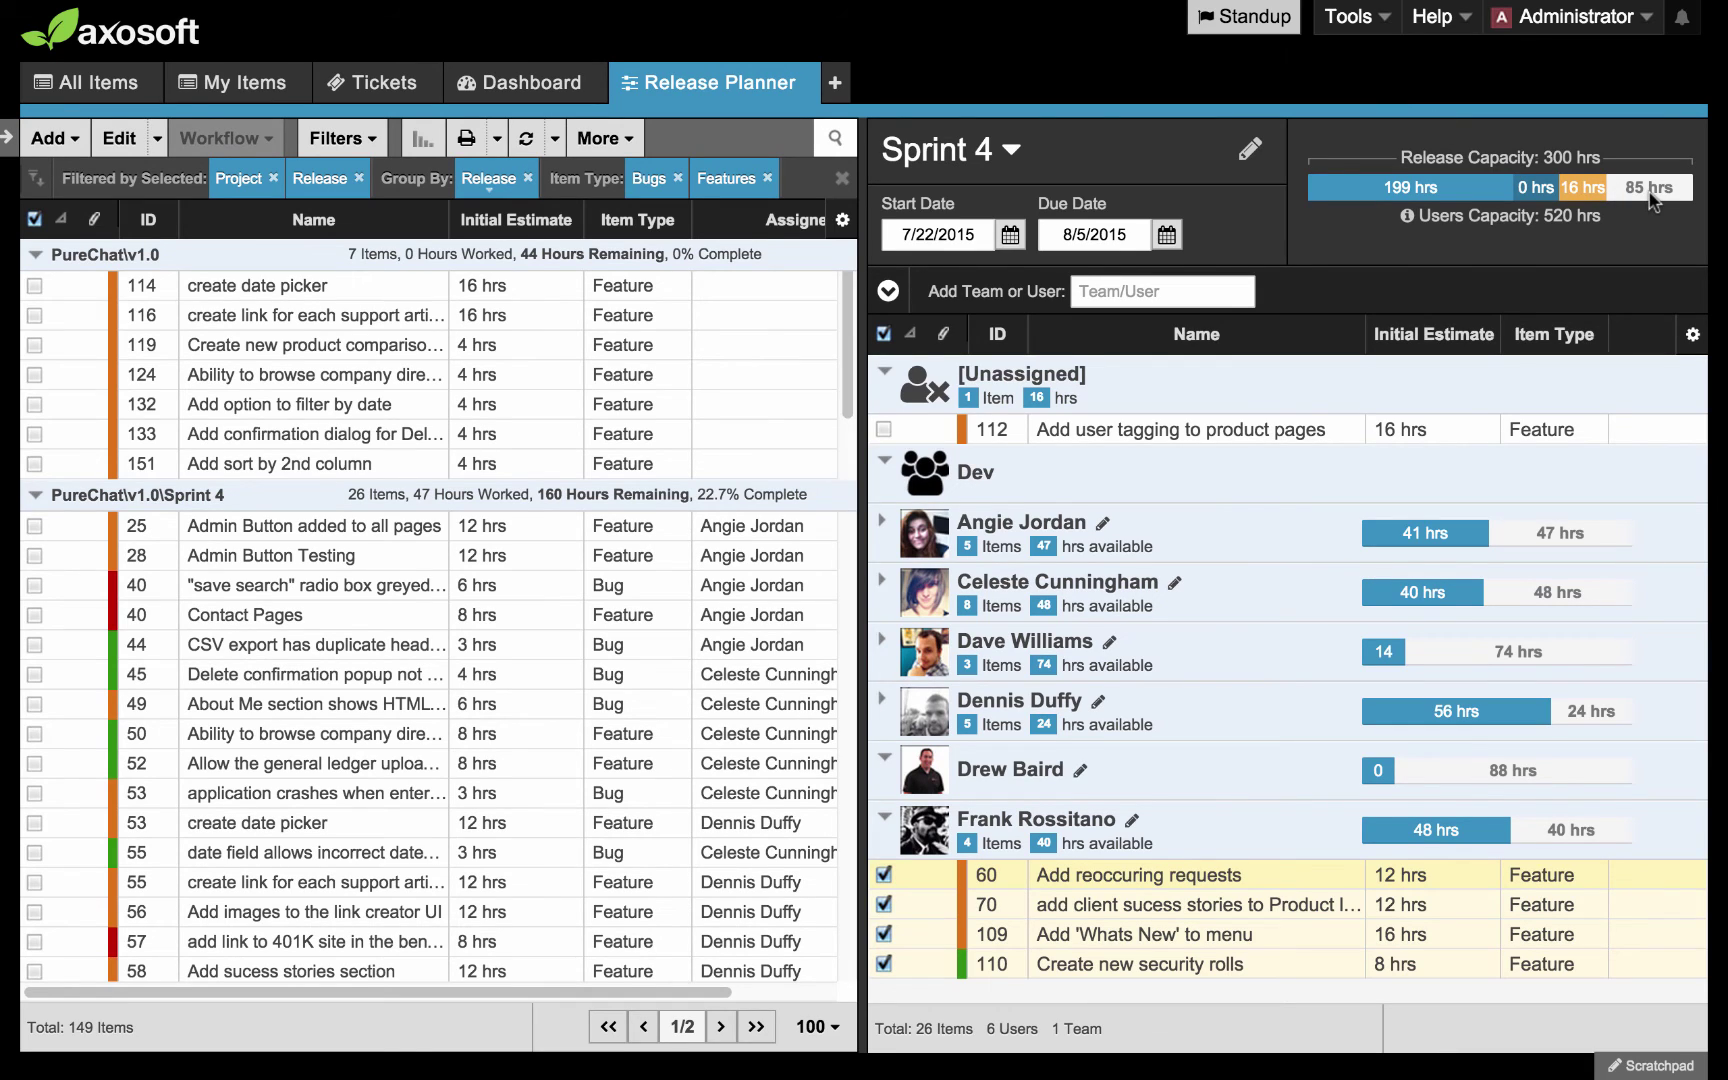
# Collapse and re-expand all sprint groups, then switch to the All Items list
pyautogui.moveTo(1650, 200)
pyautogui.click(892, 300)
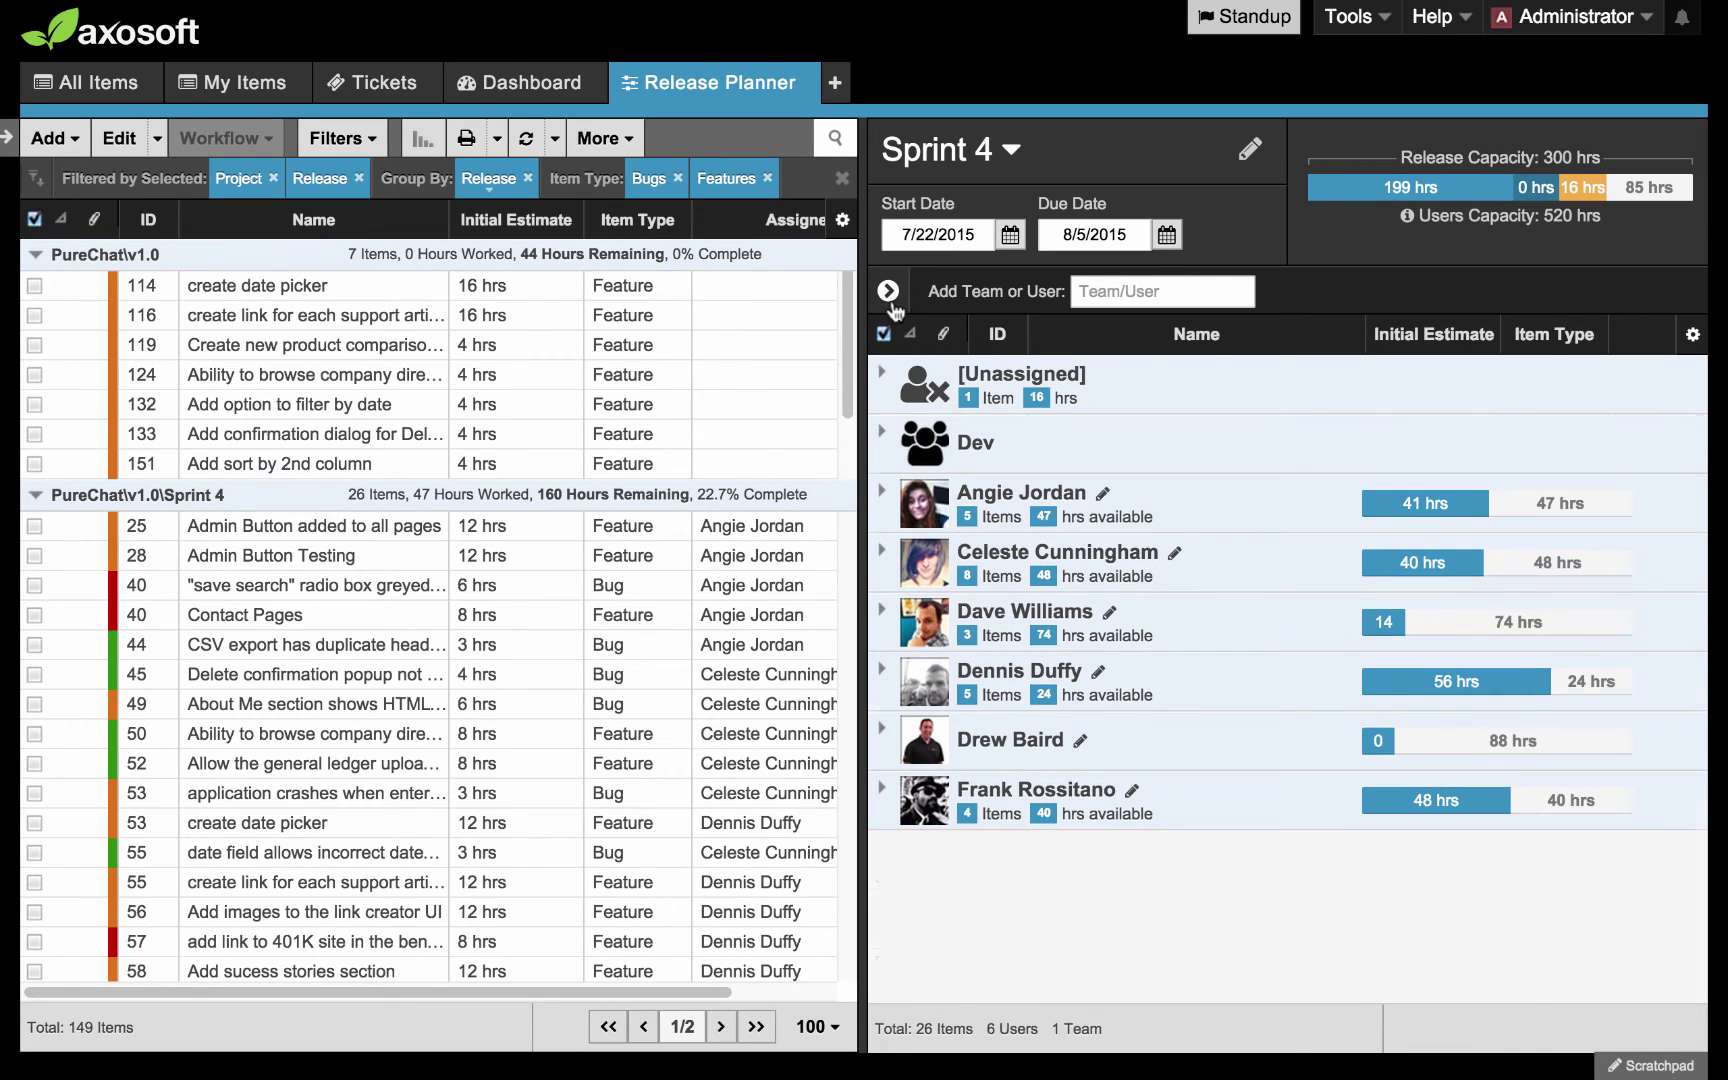
pyautogui.click(892, 300)
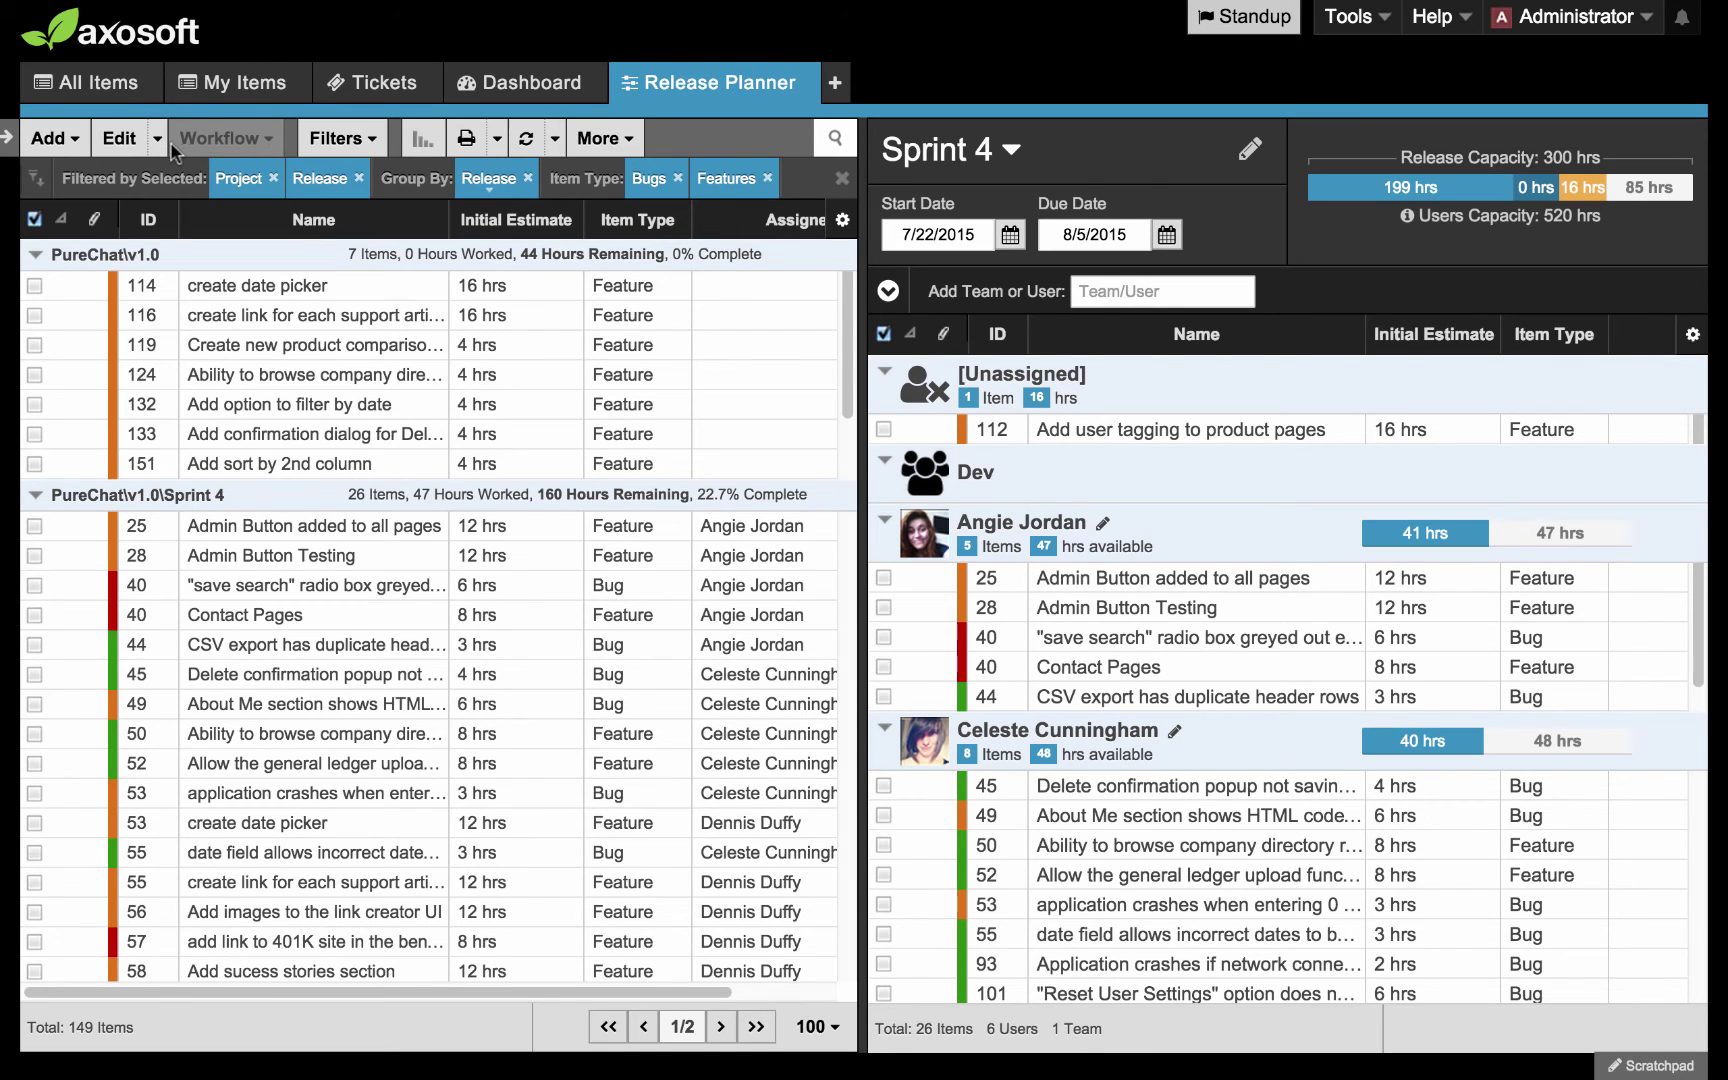
pyautogui.click(98, 98)
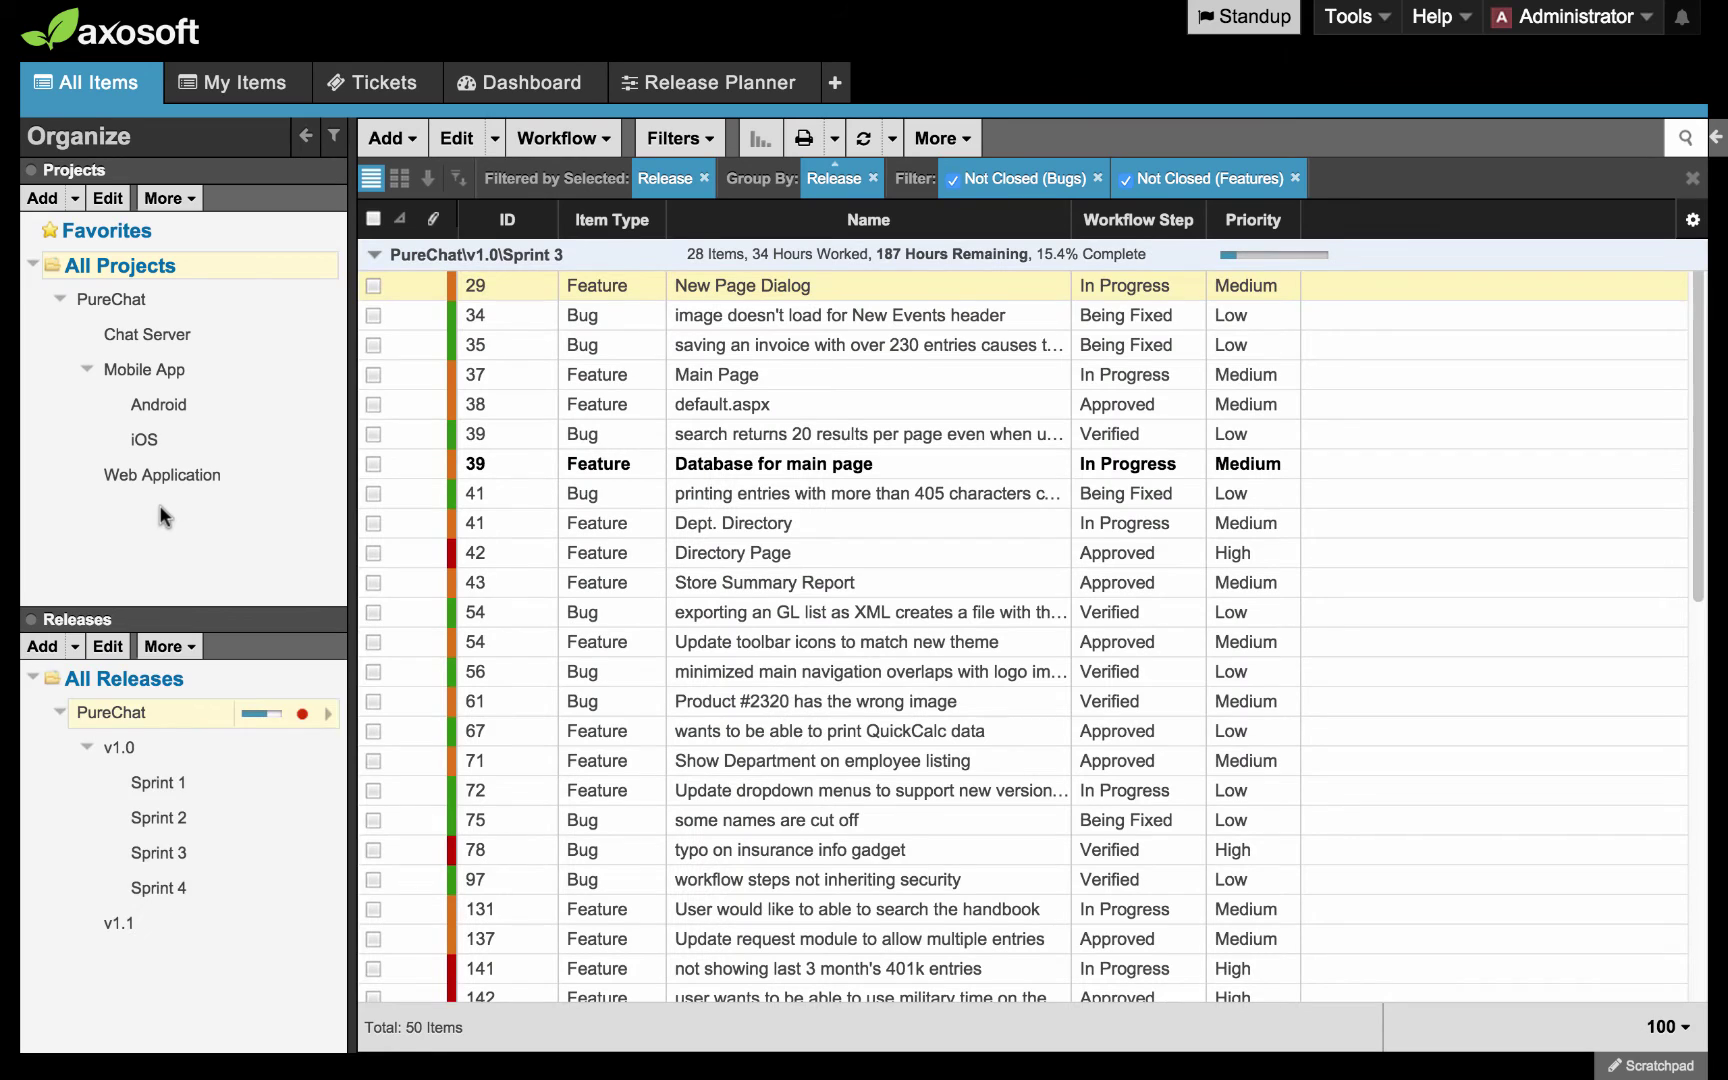
# Filter the All Items list to Sprint 4 and group it by Assigned To
pyautogui.click(193, 888)
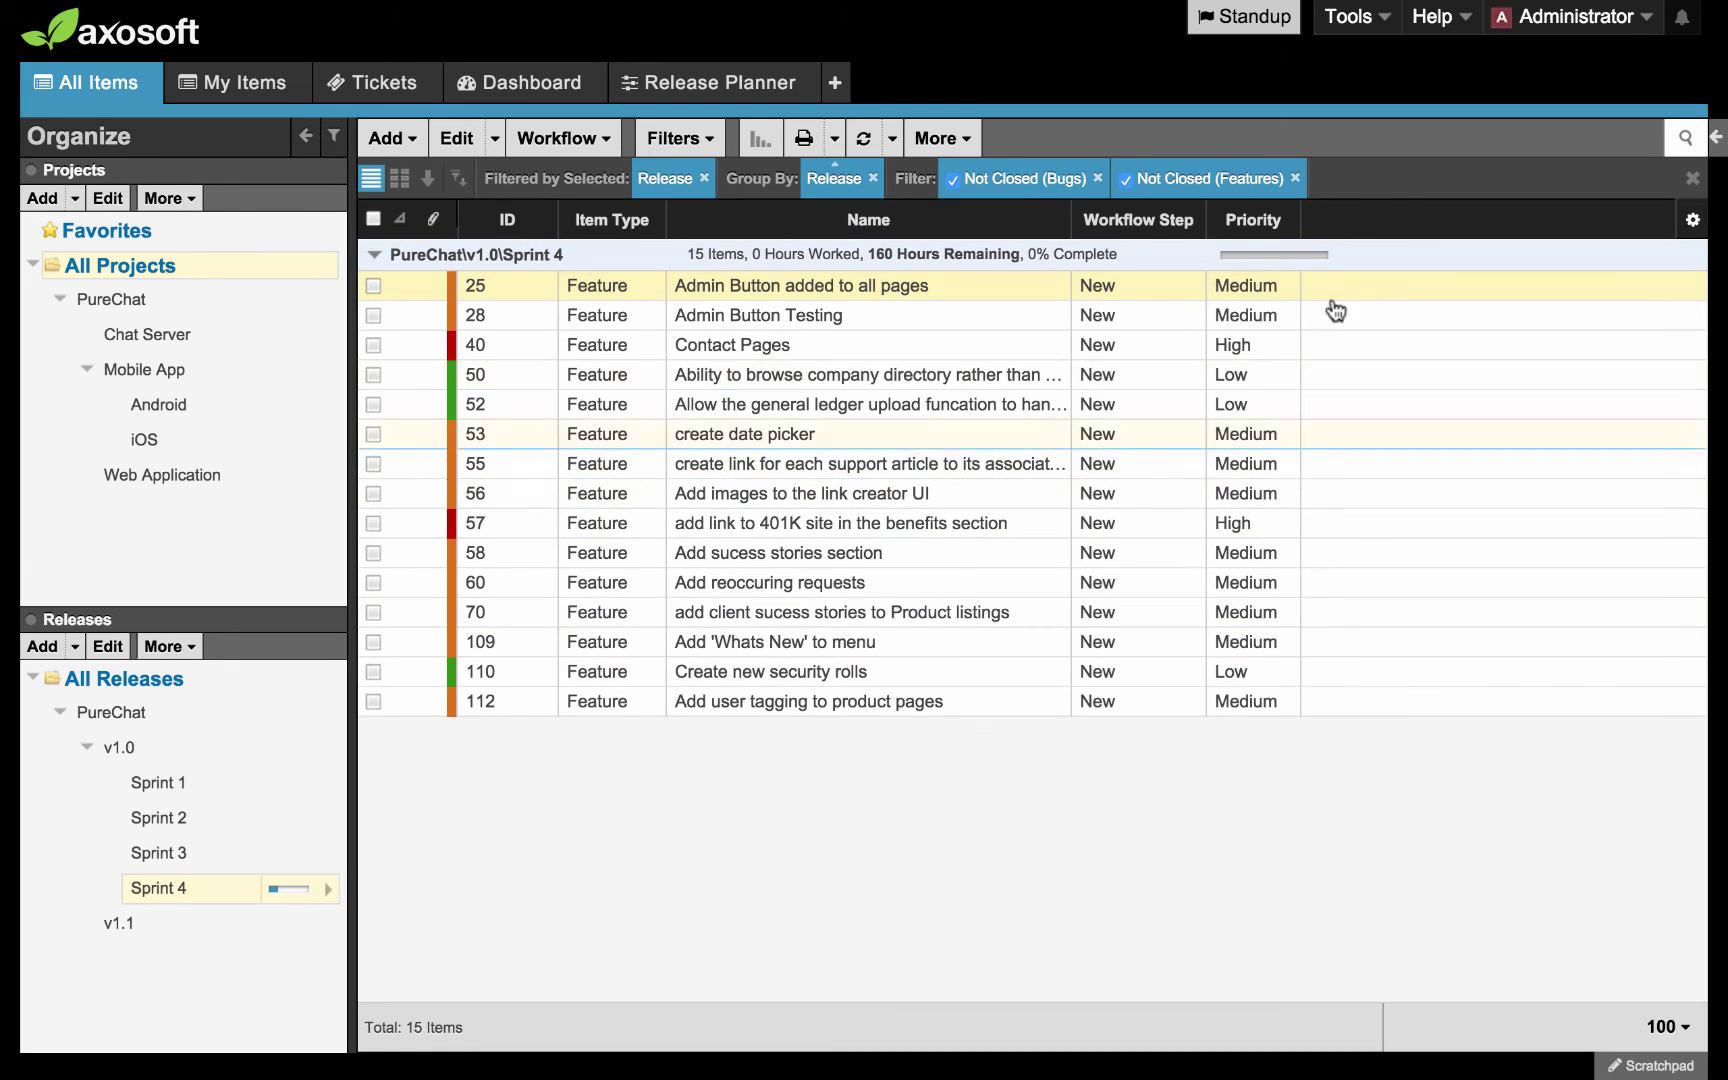
pyautogui.click(1693, 222)
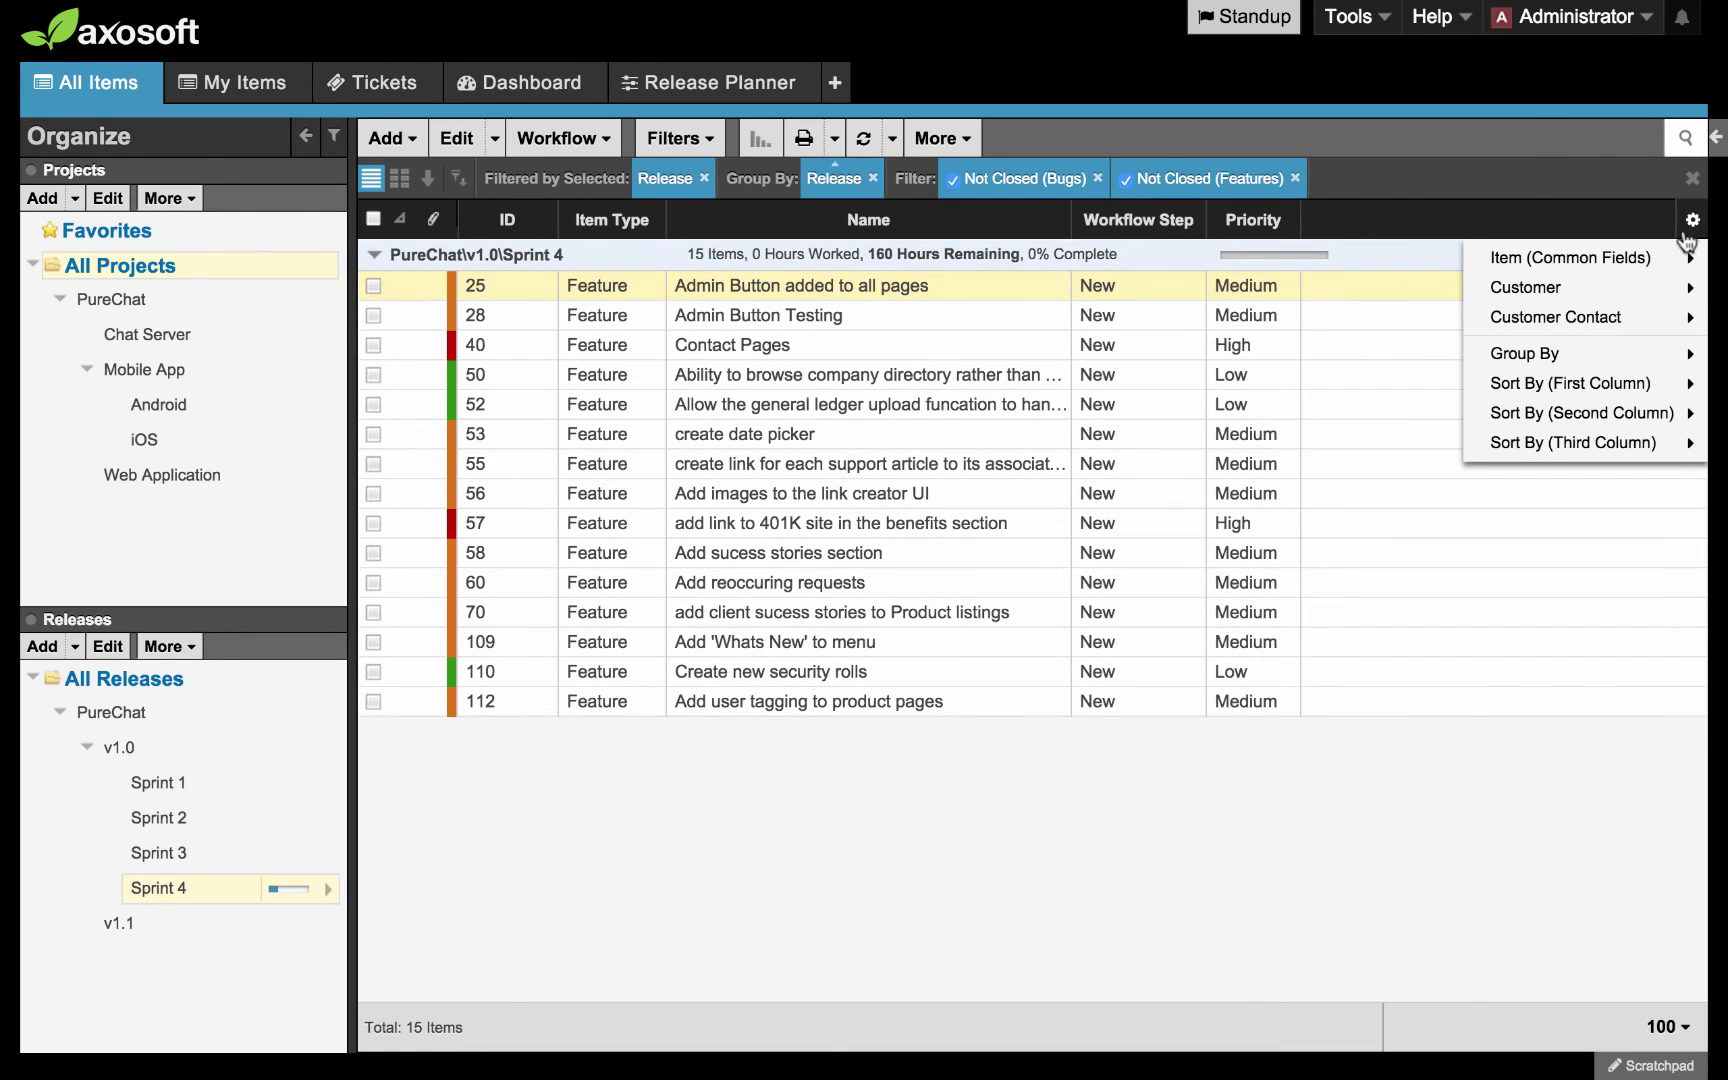
pyautogui.moveTo(1668, 294)
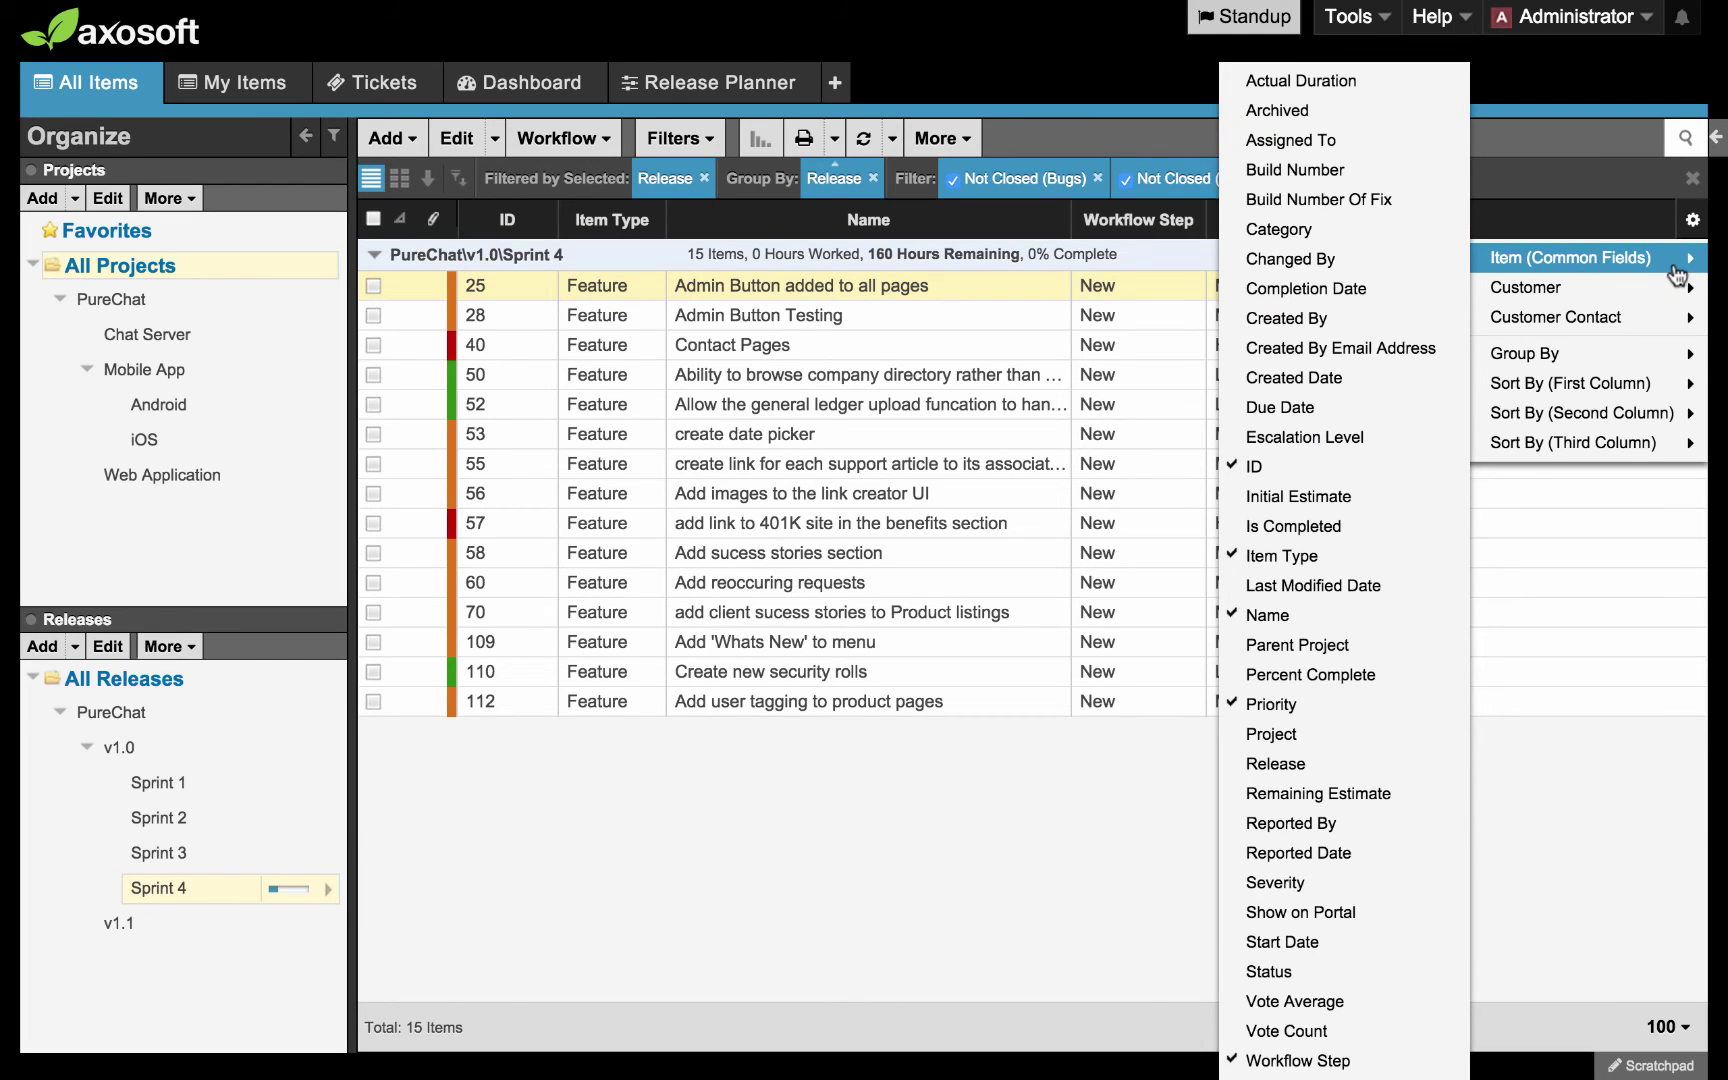
pyautogui.moveTo(1540, 358)
pyautogui.moveTo(1452, 360)
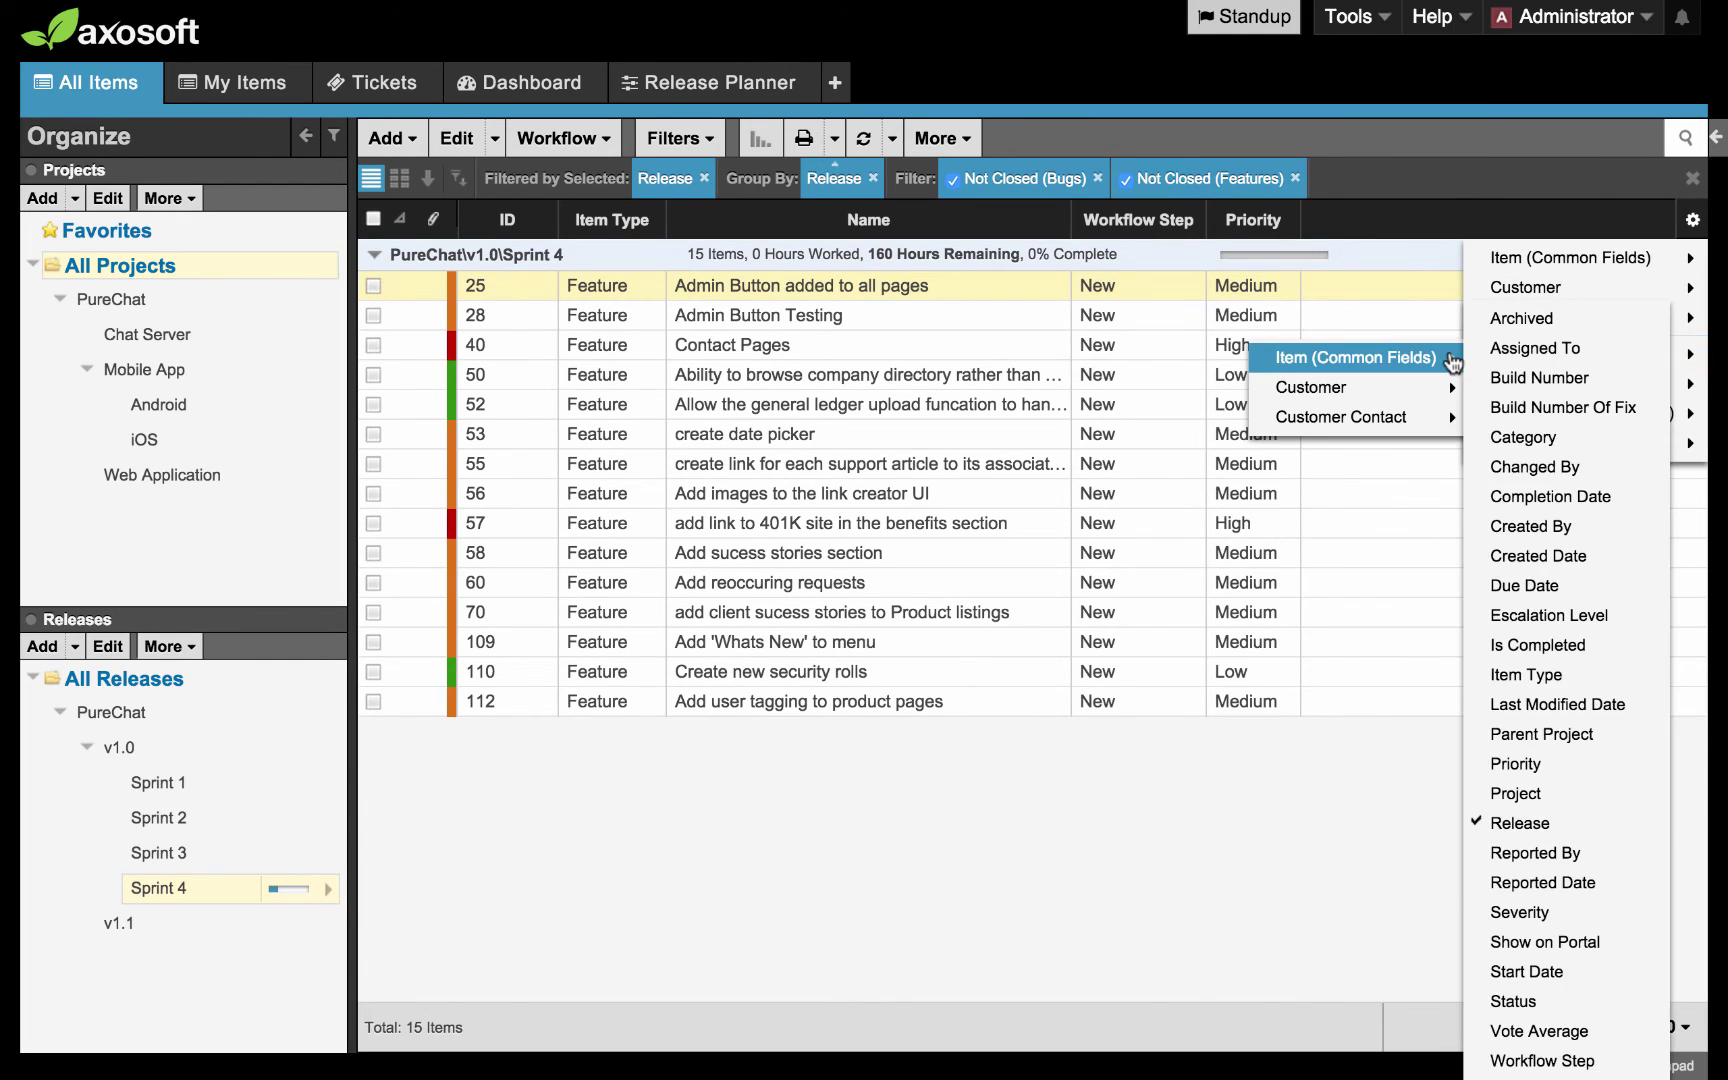
pyautogui.click(1512, 350)
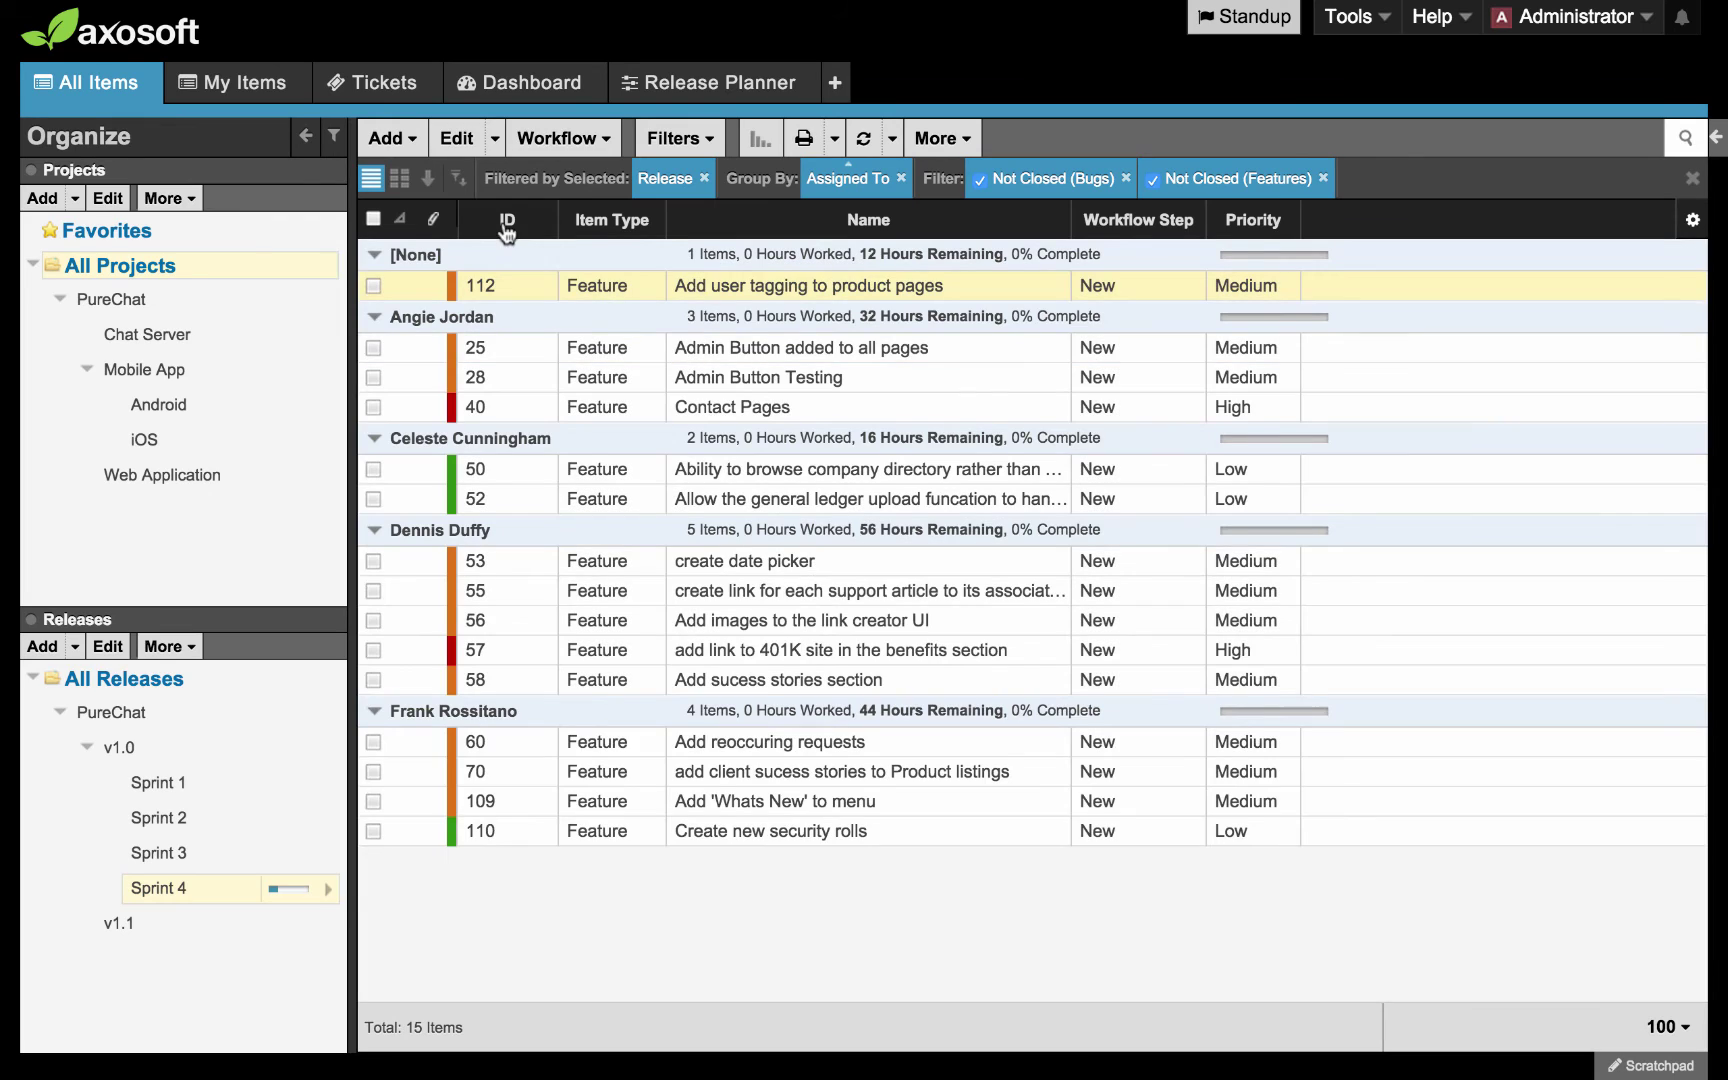
# Show the burndown and projected ship date charts above the Sprint 4 list
pyautogui.click(684, 145)
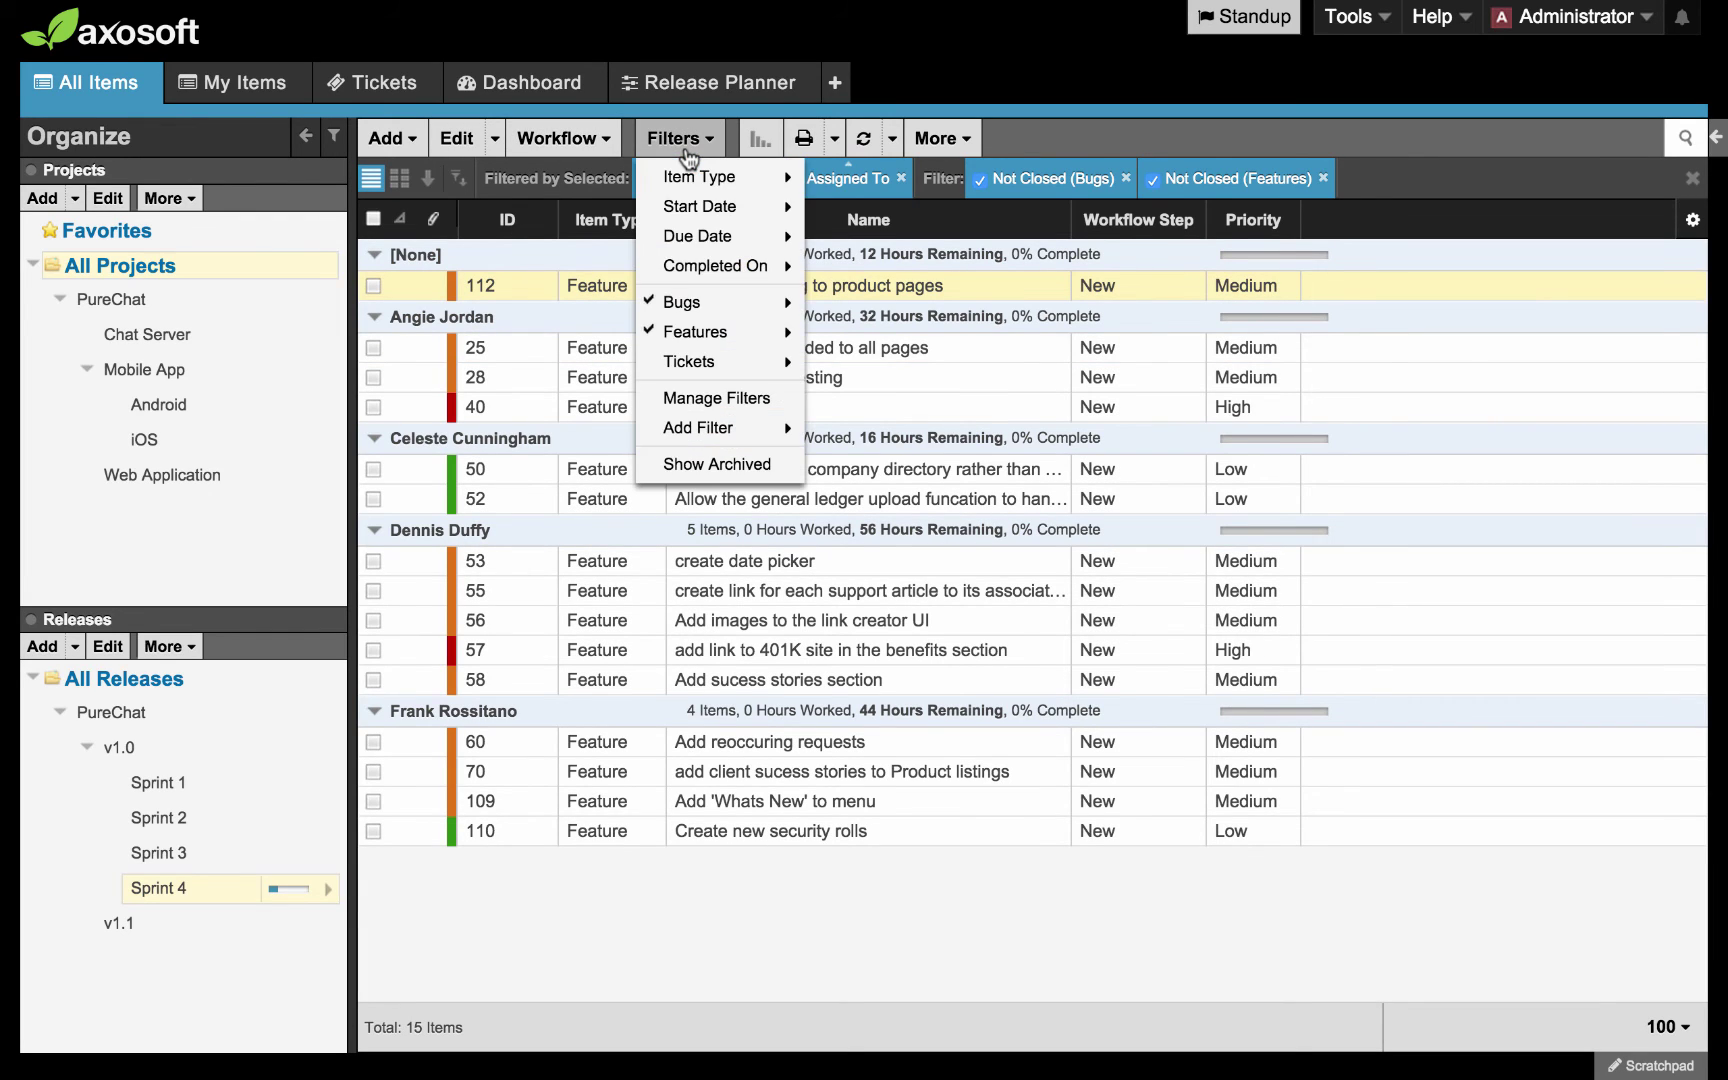
pyautogui.moveTo(735, 178)
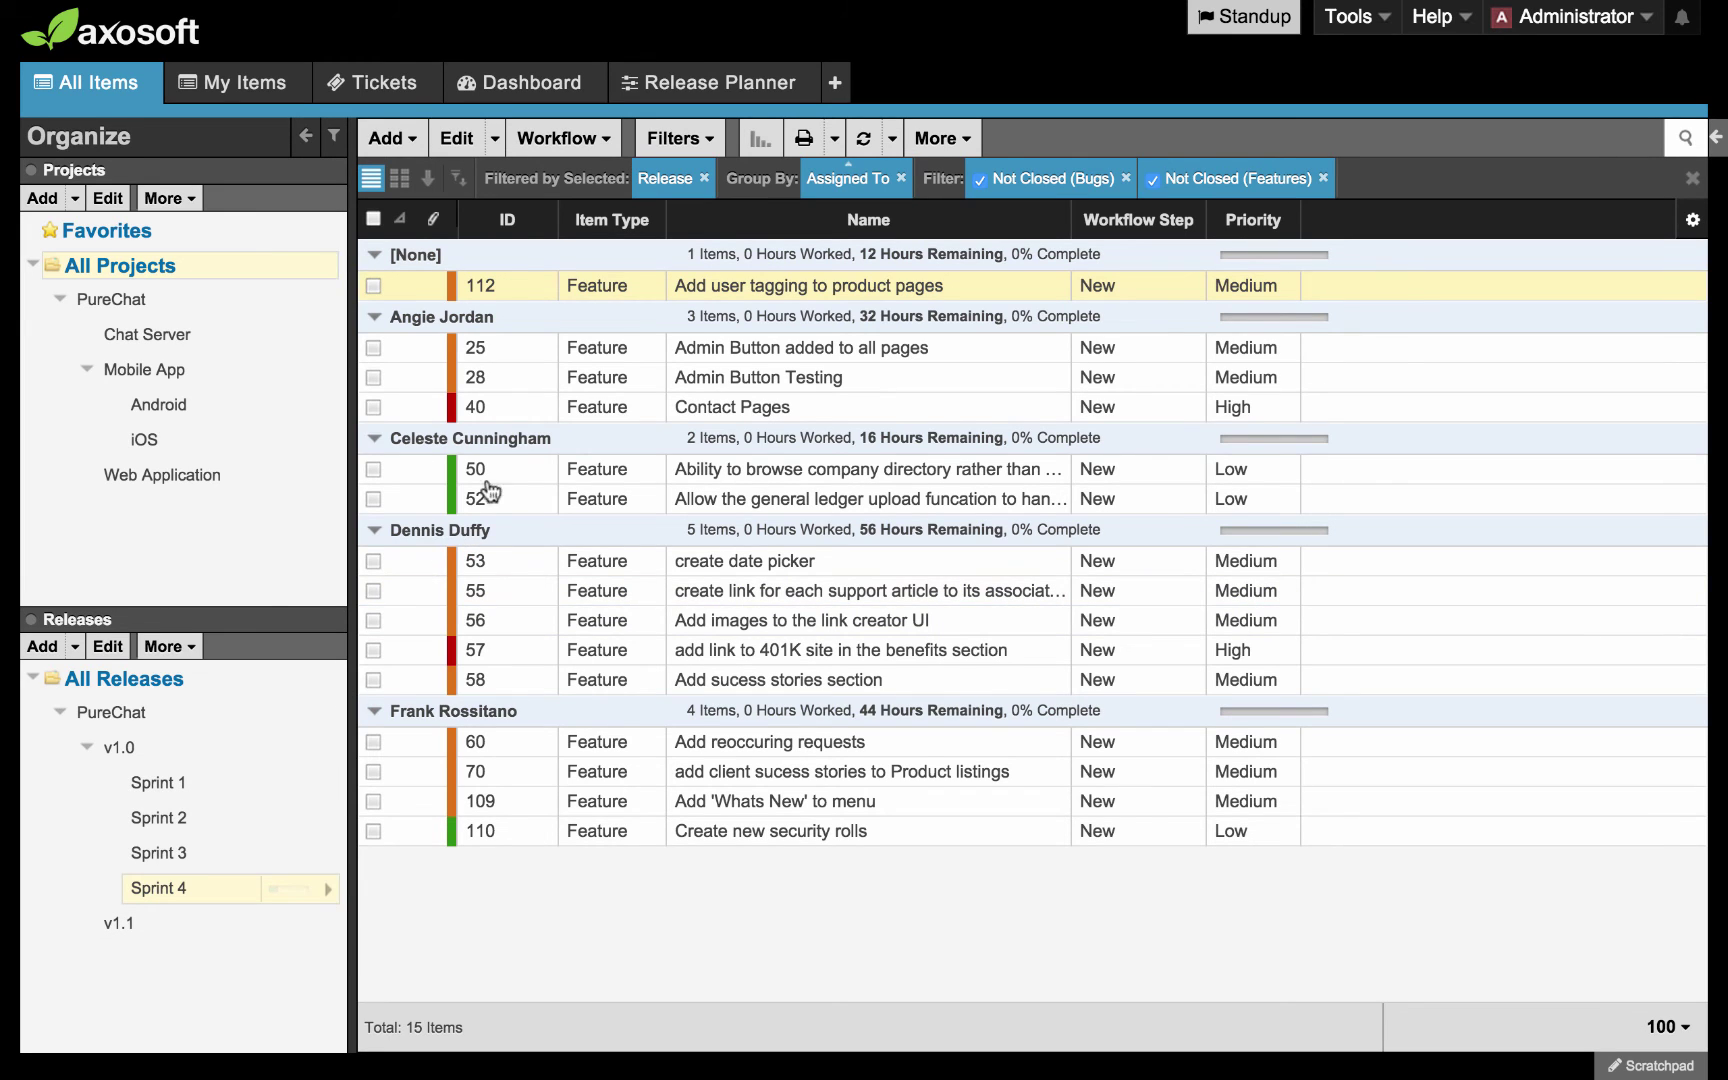
pyautogui.click(760, 142)
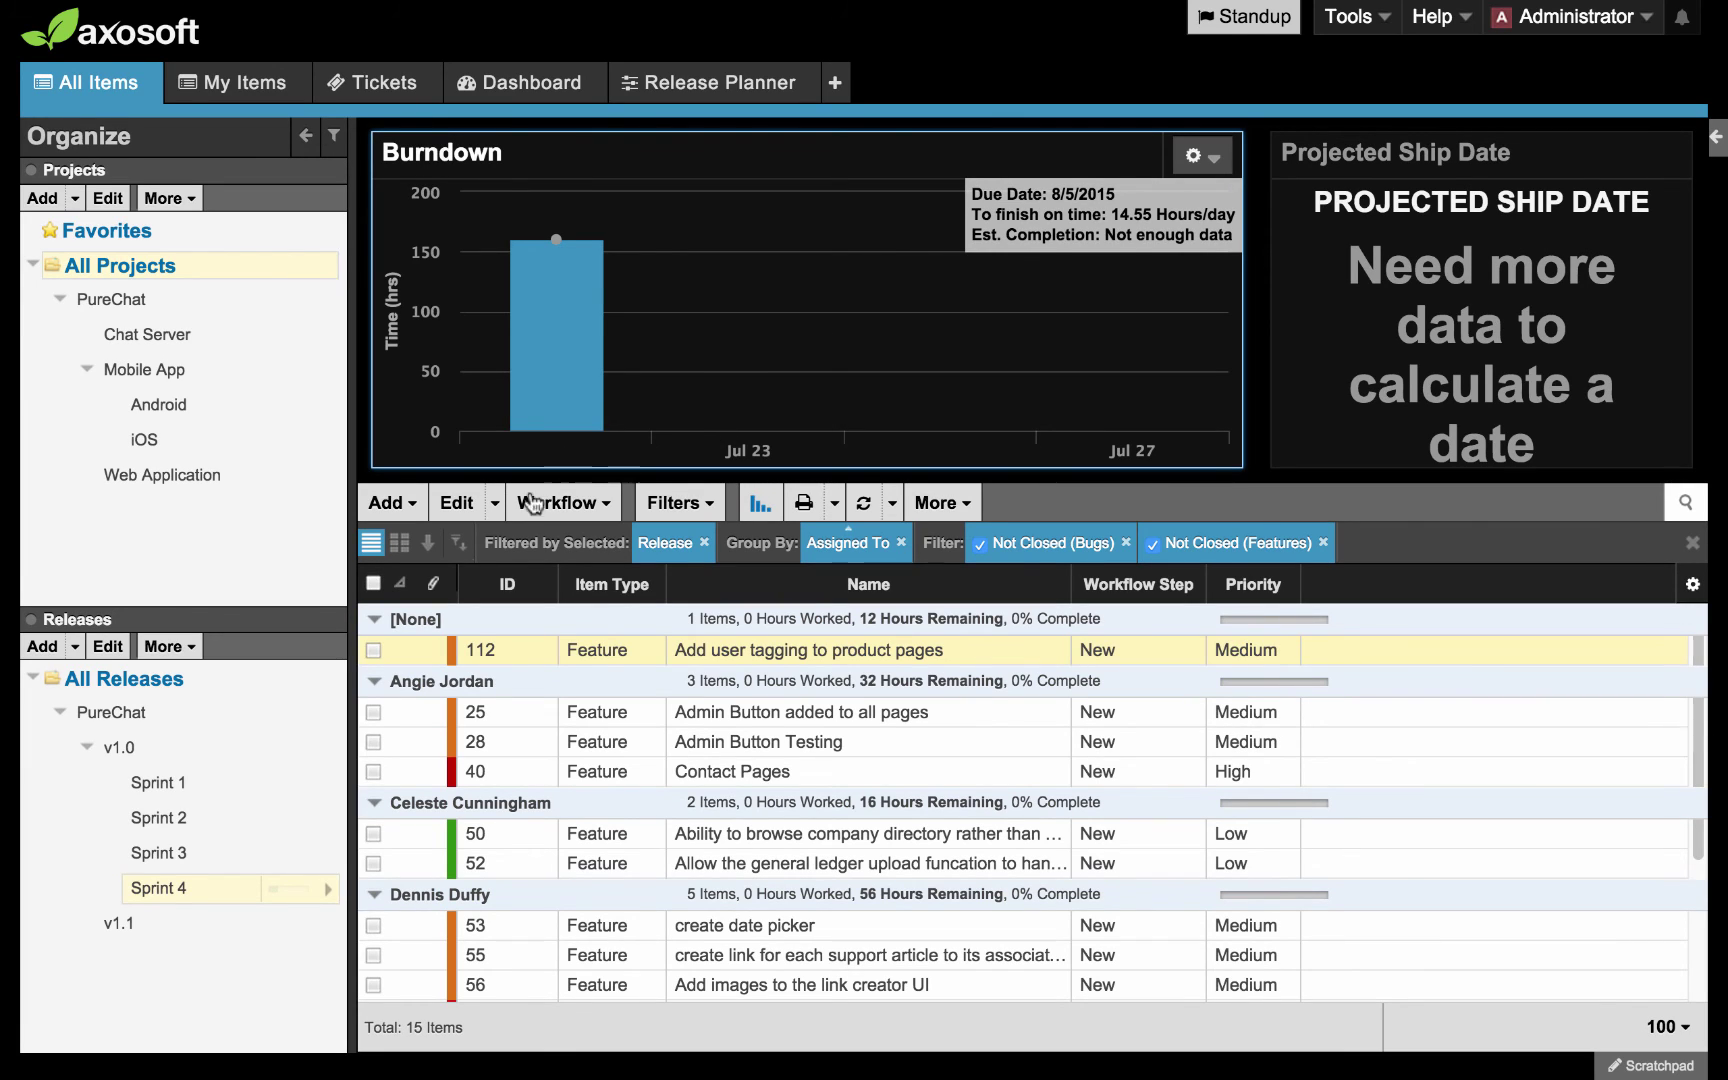
# Show Sprint 4 as a card board with Scrum workflow columns and charts hidden
pyautogui.click(411, 545)
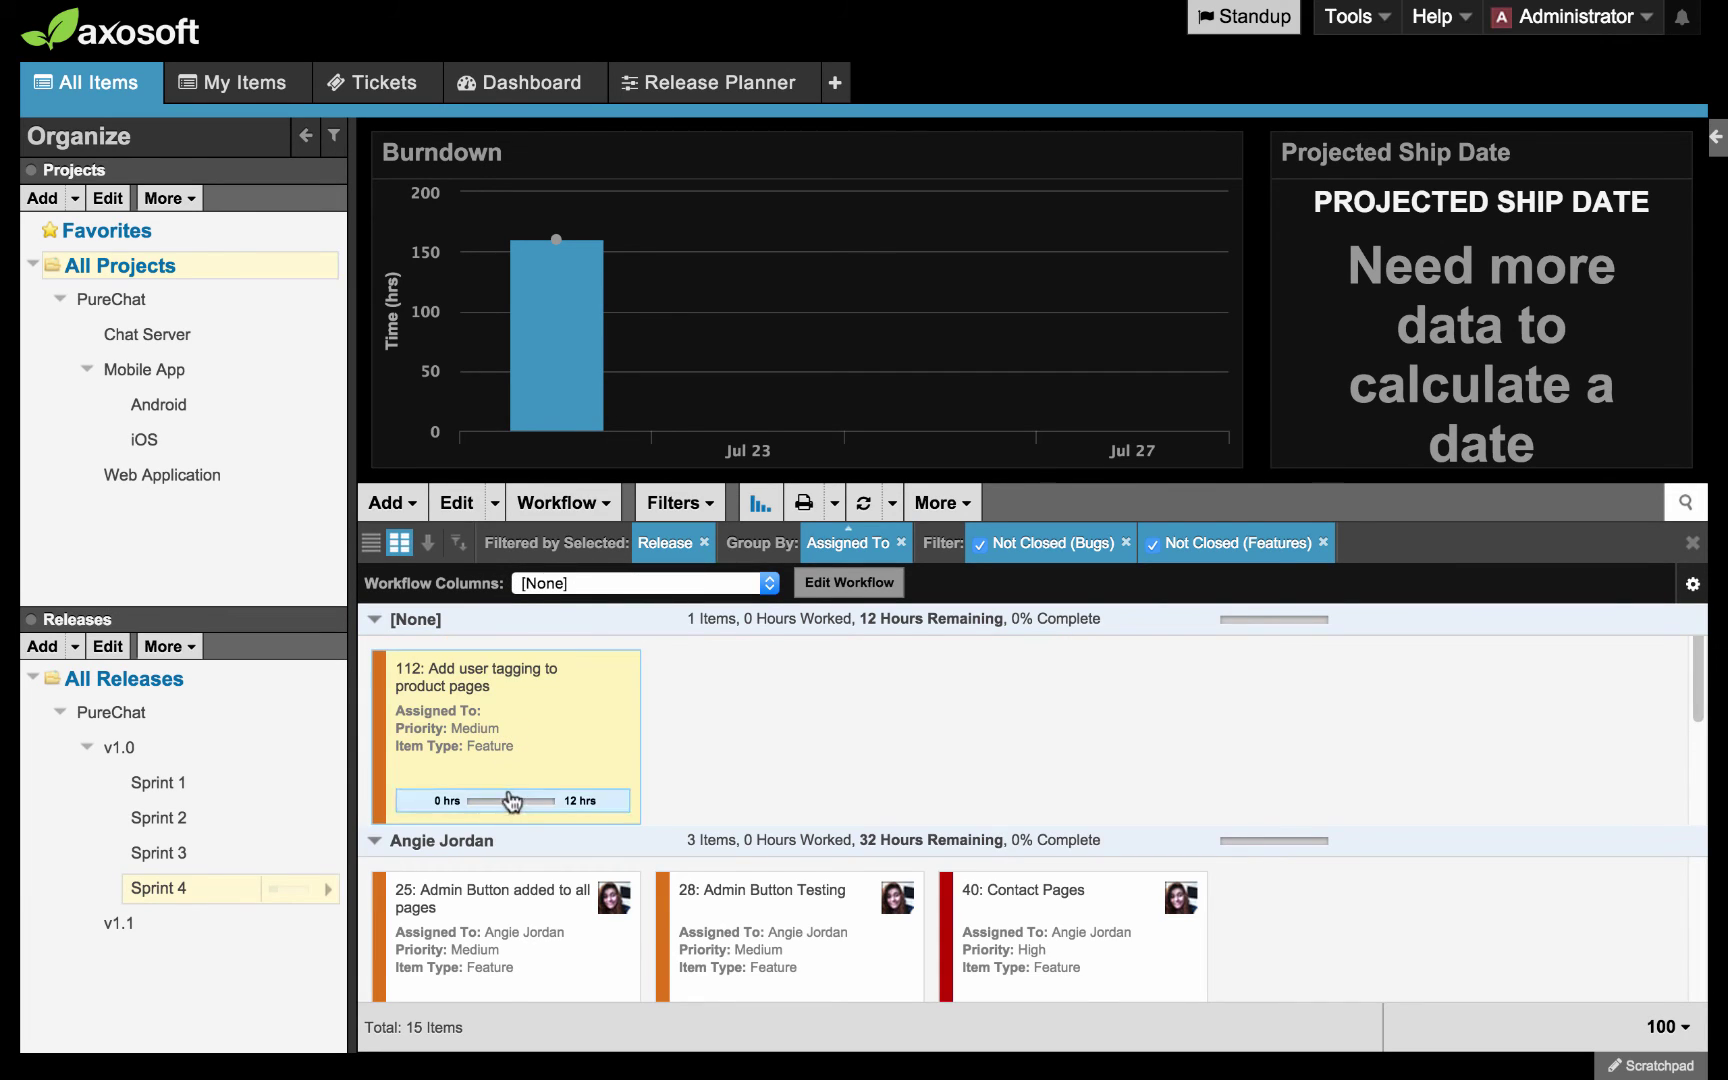
pyautogui.click(589, 584)
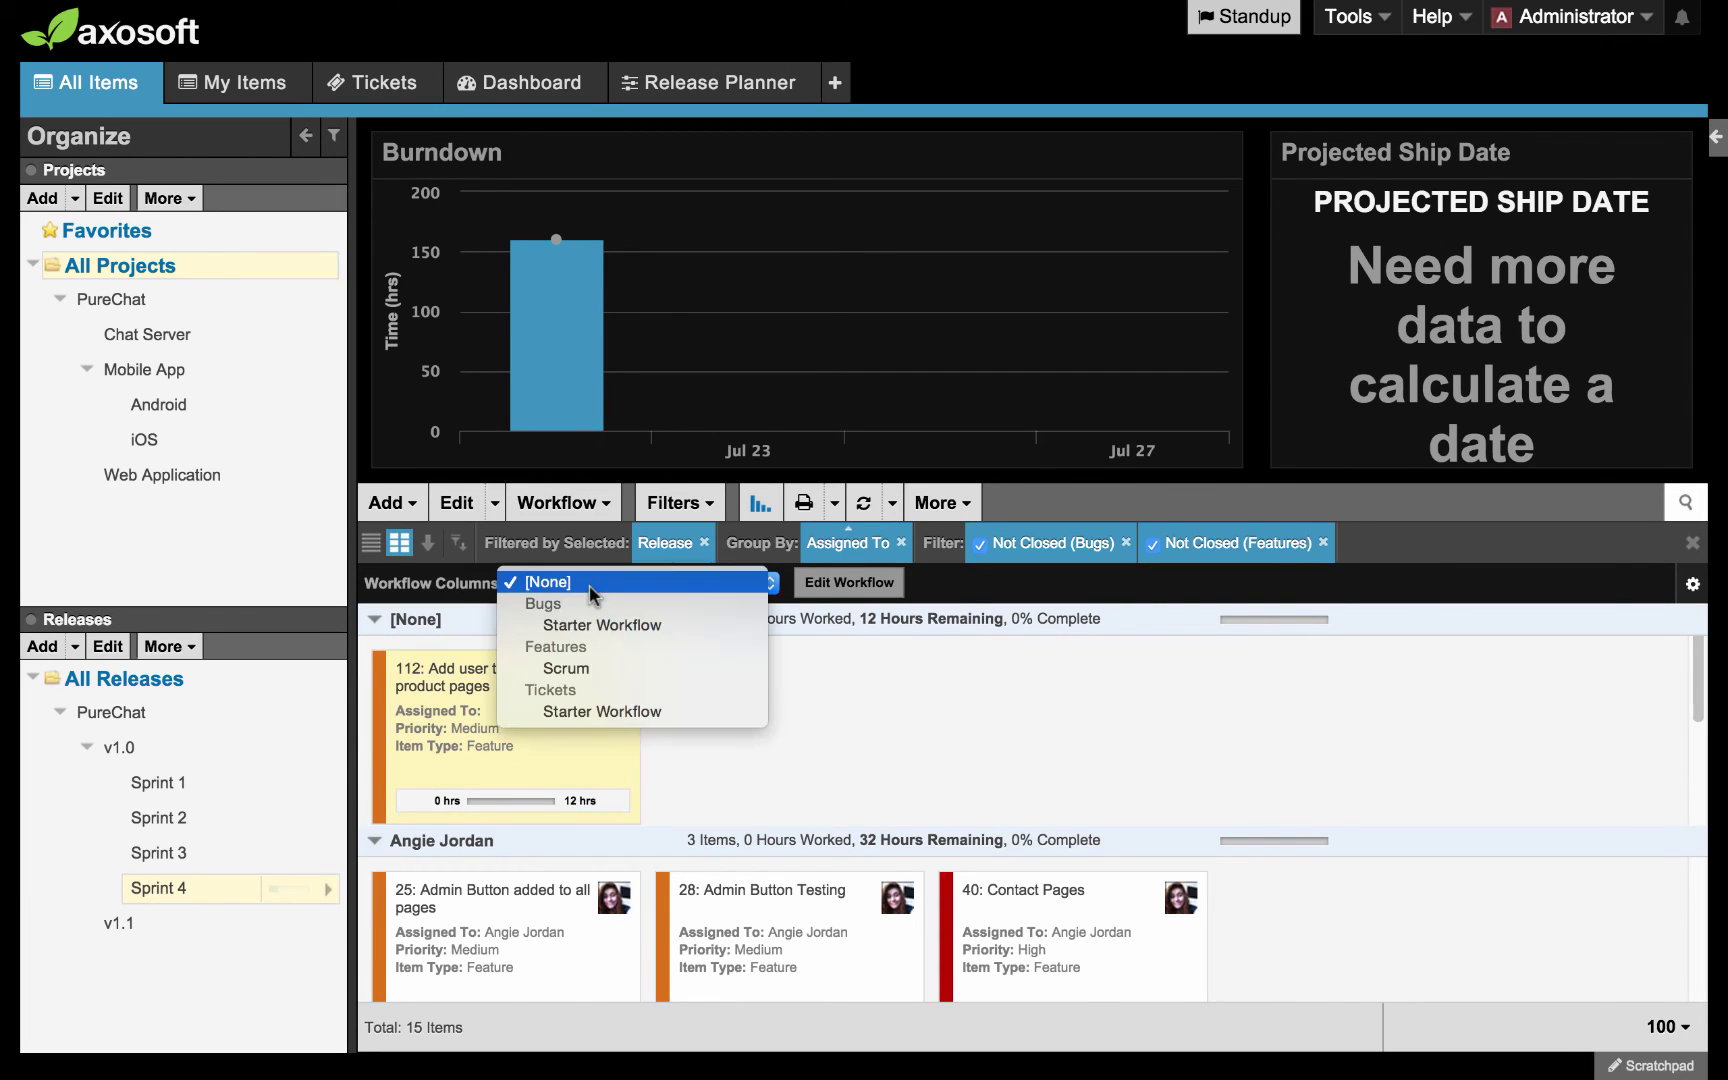
pyautogui.click(616, 662)
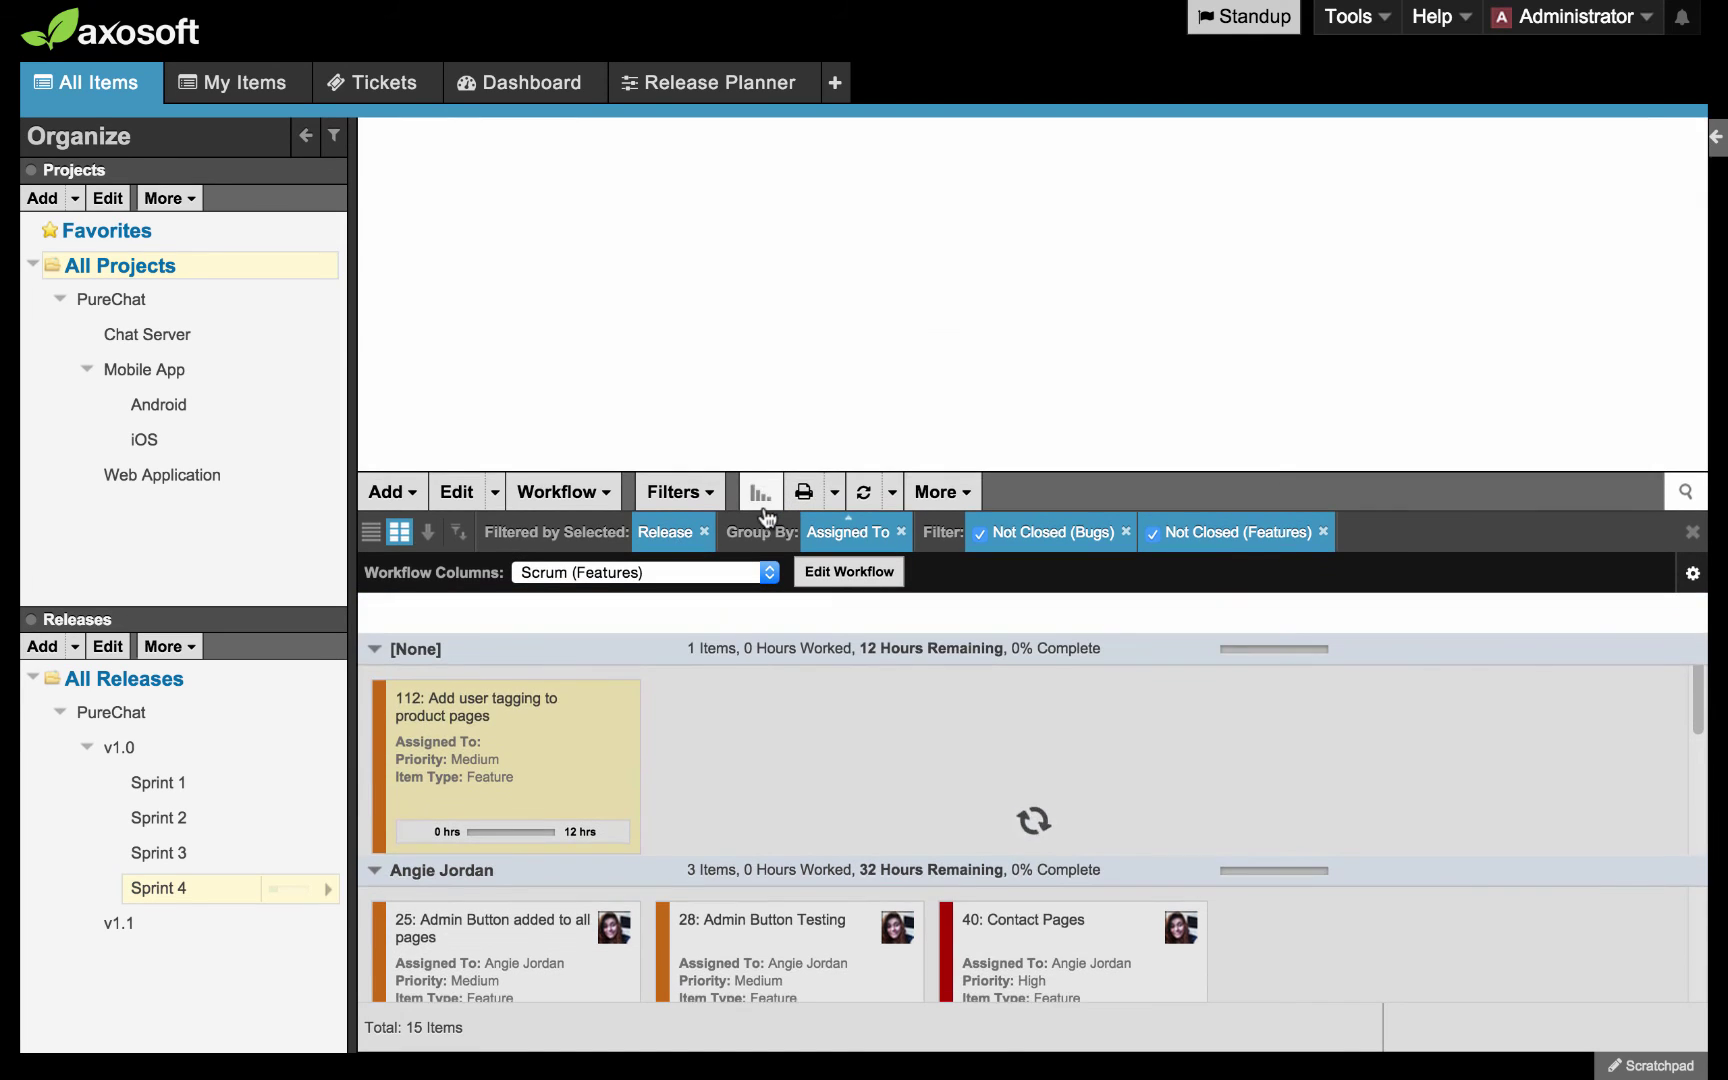
pyautogui.click(761, 500)
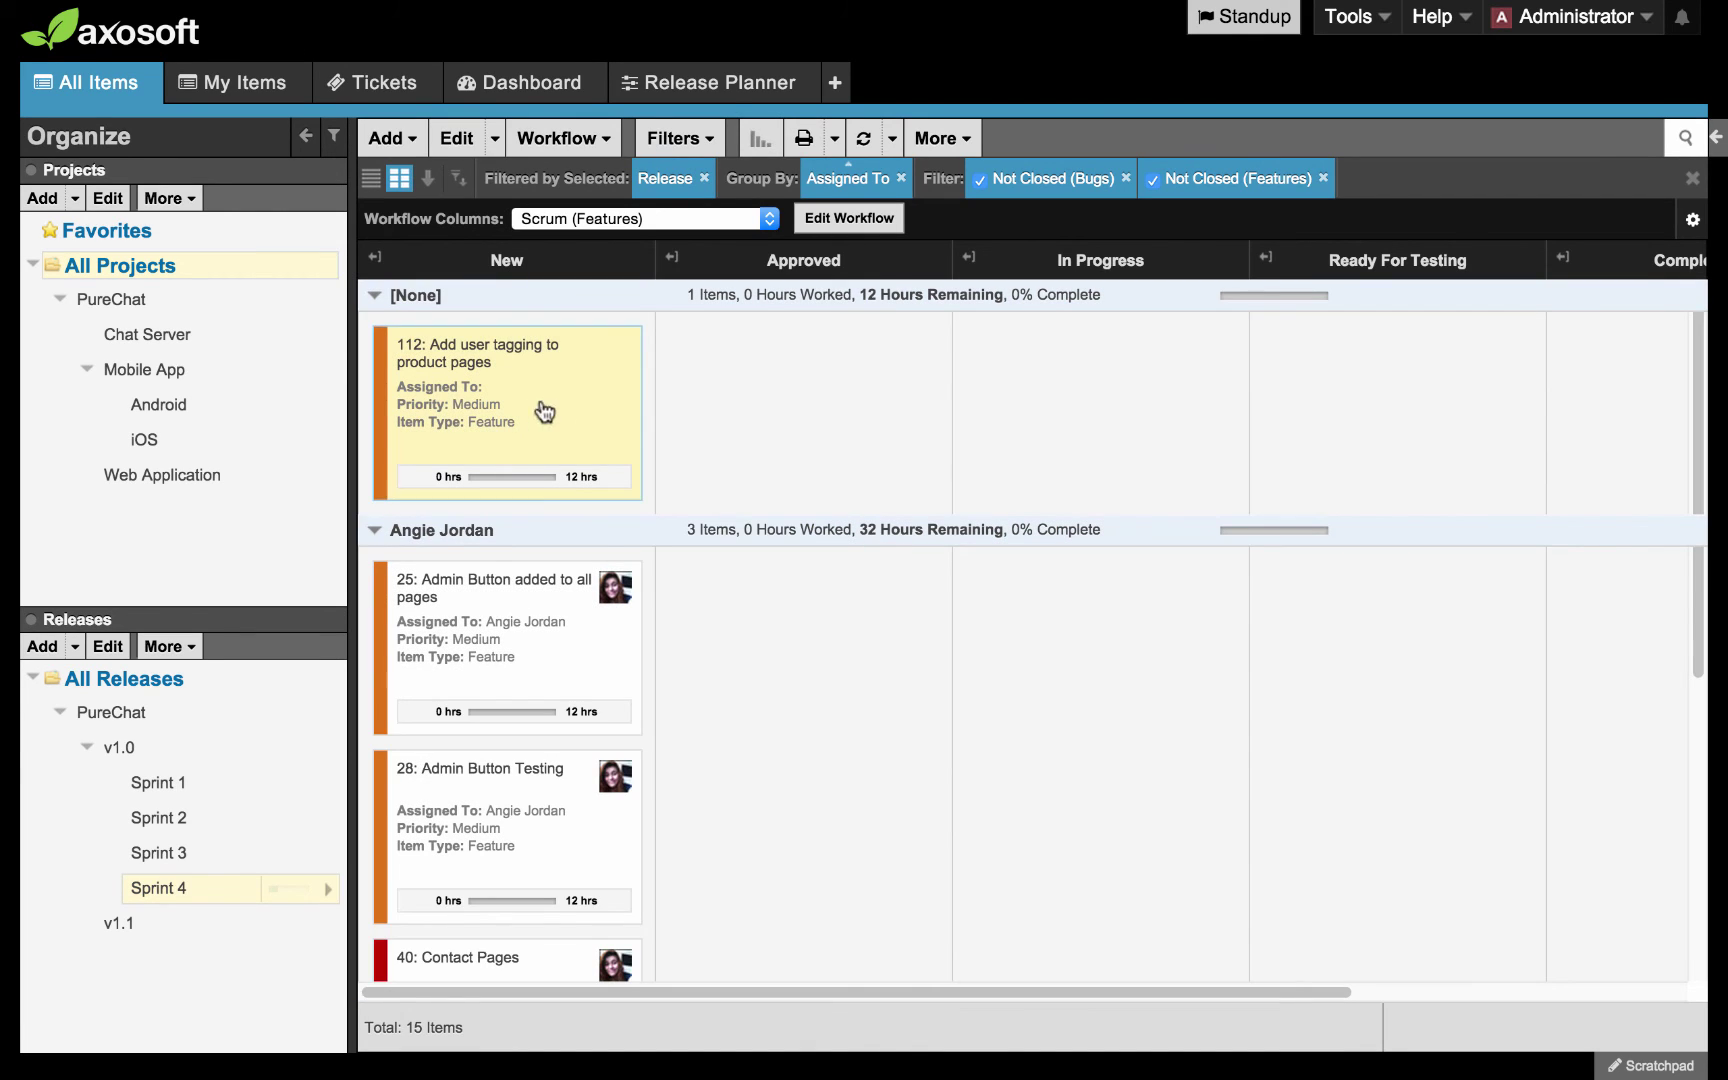
# Move card 112 to Approved, discard the work log, and open the Current Sprint dashboard
pyautogui.moveTo(532, 401); pyautogui.dragTo(720, 397)
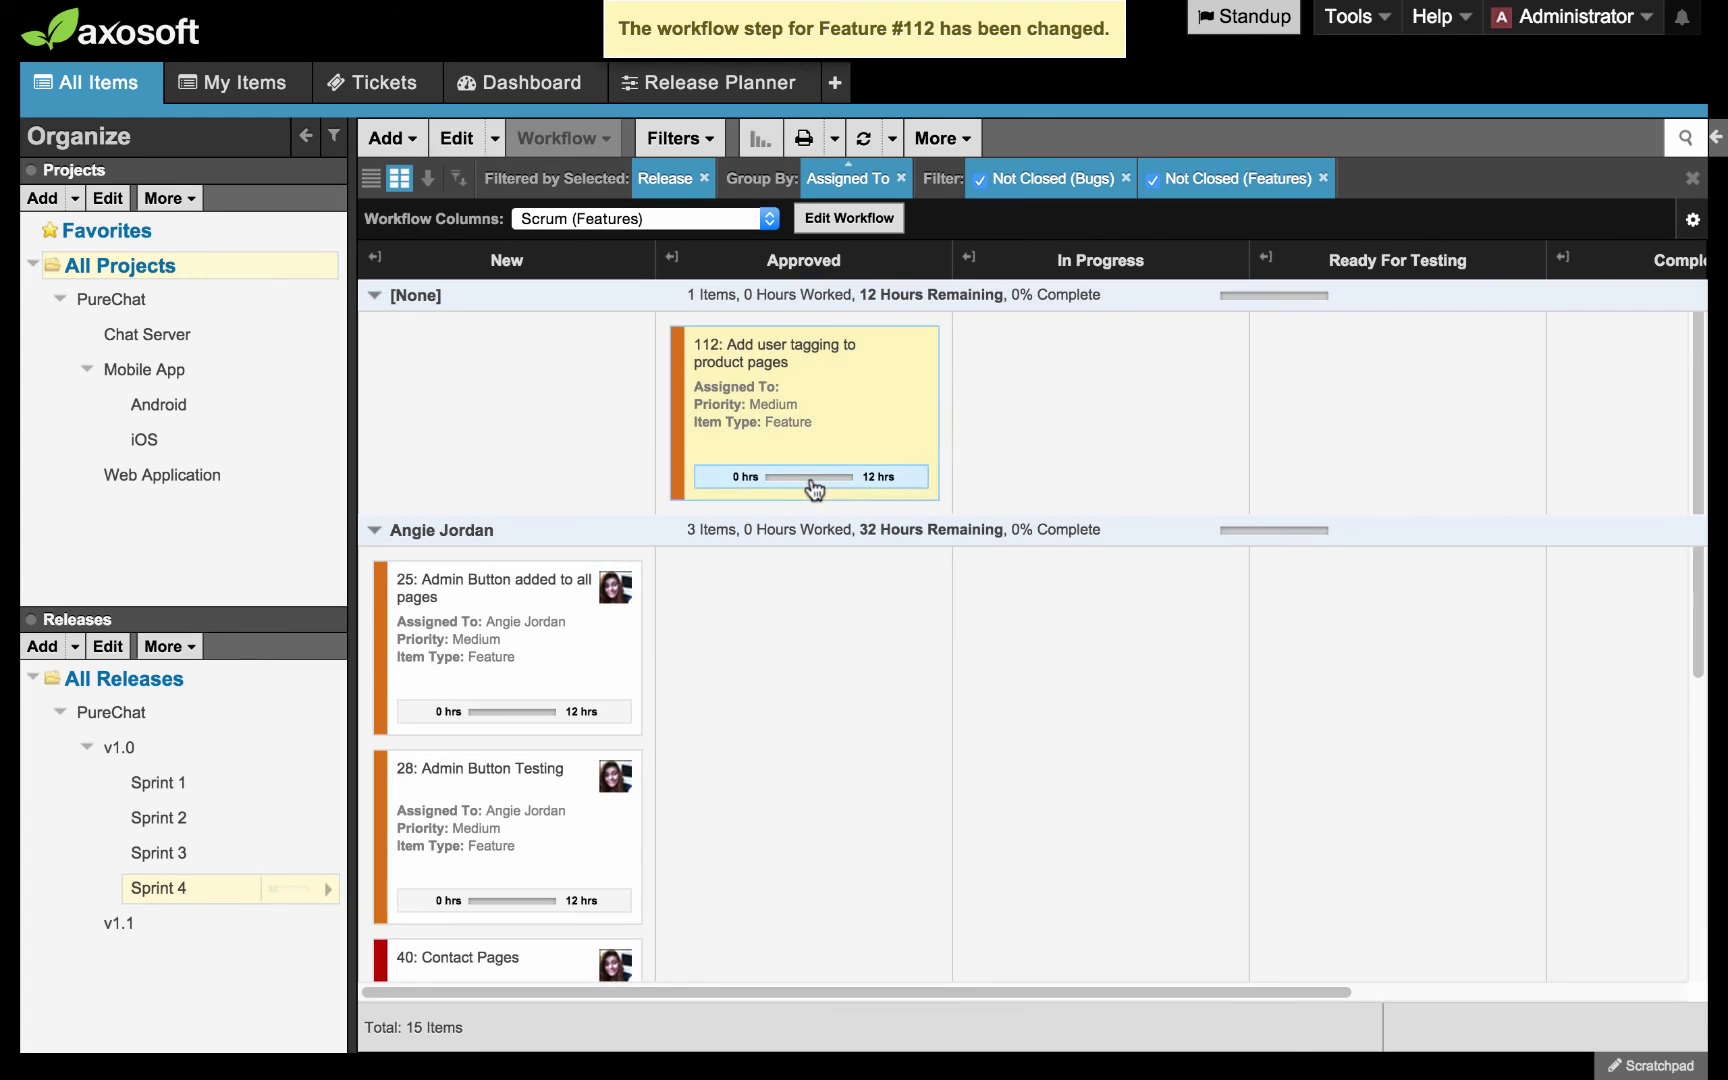
pyautogui.click(812, 487)
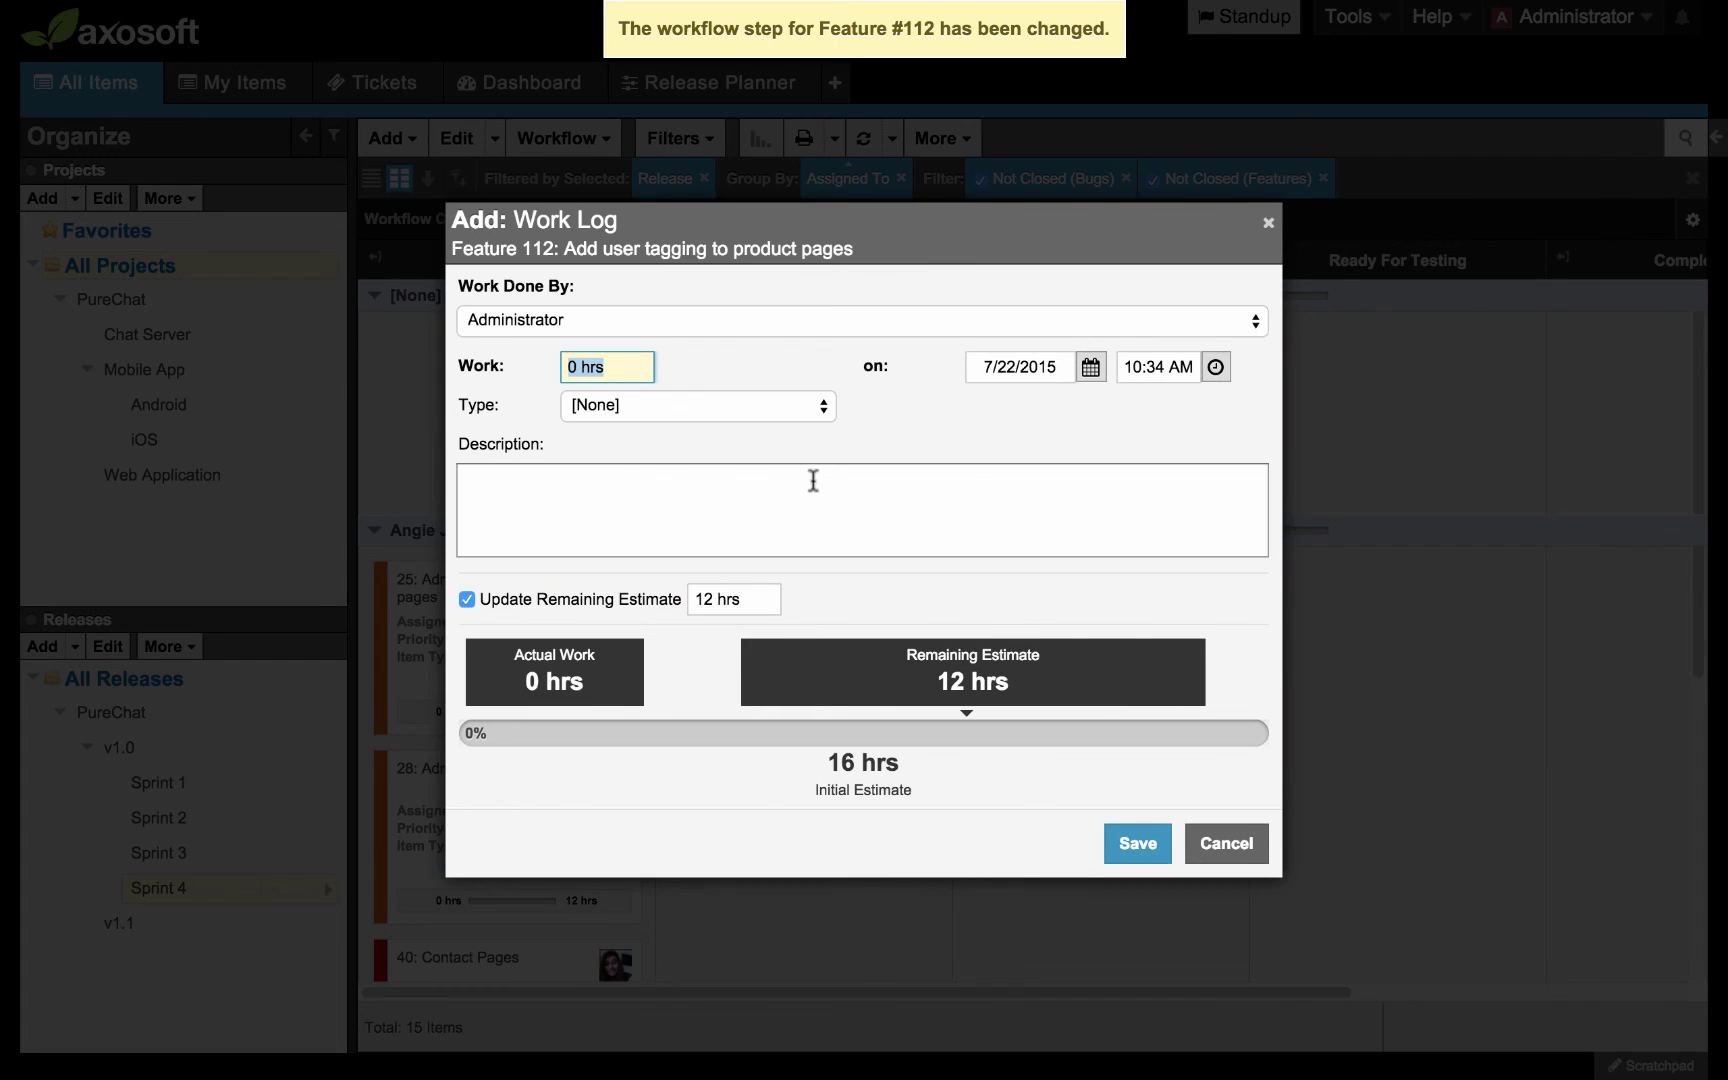
pyautogui.click(1232, 846)
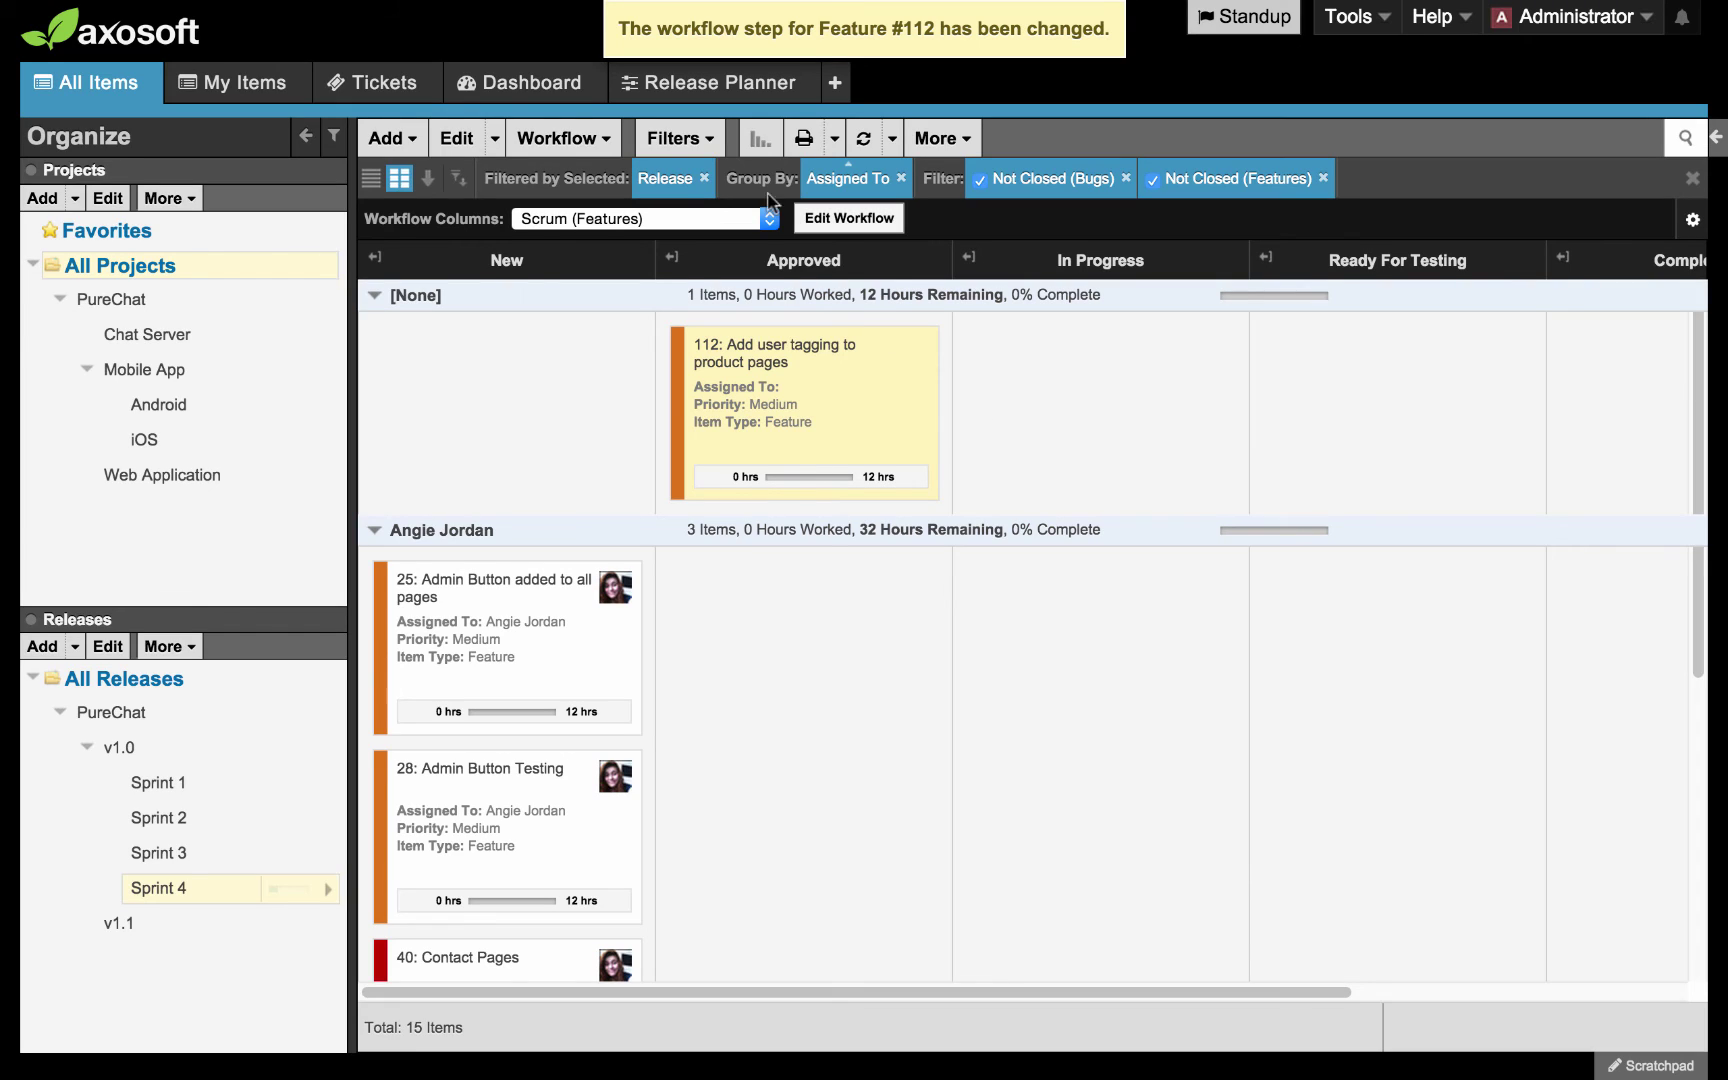
pyautogui.click(505, 85)
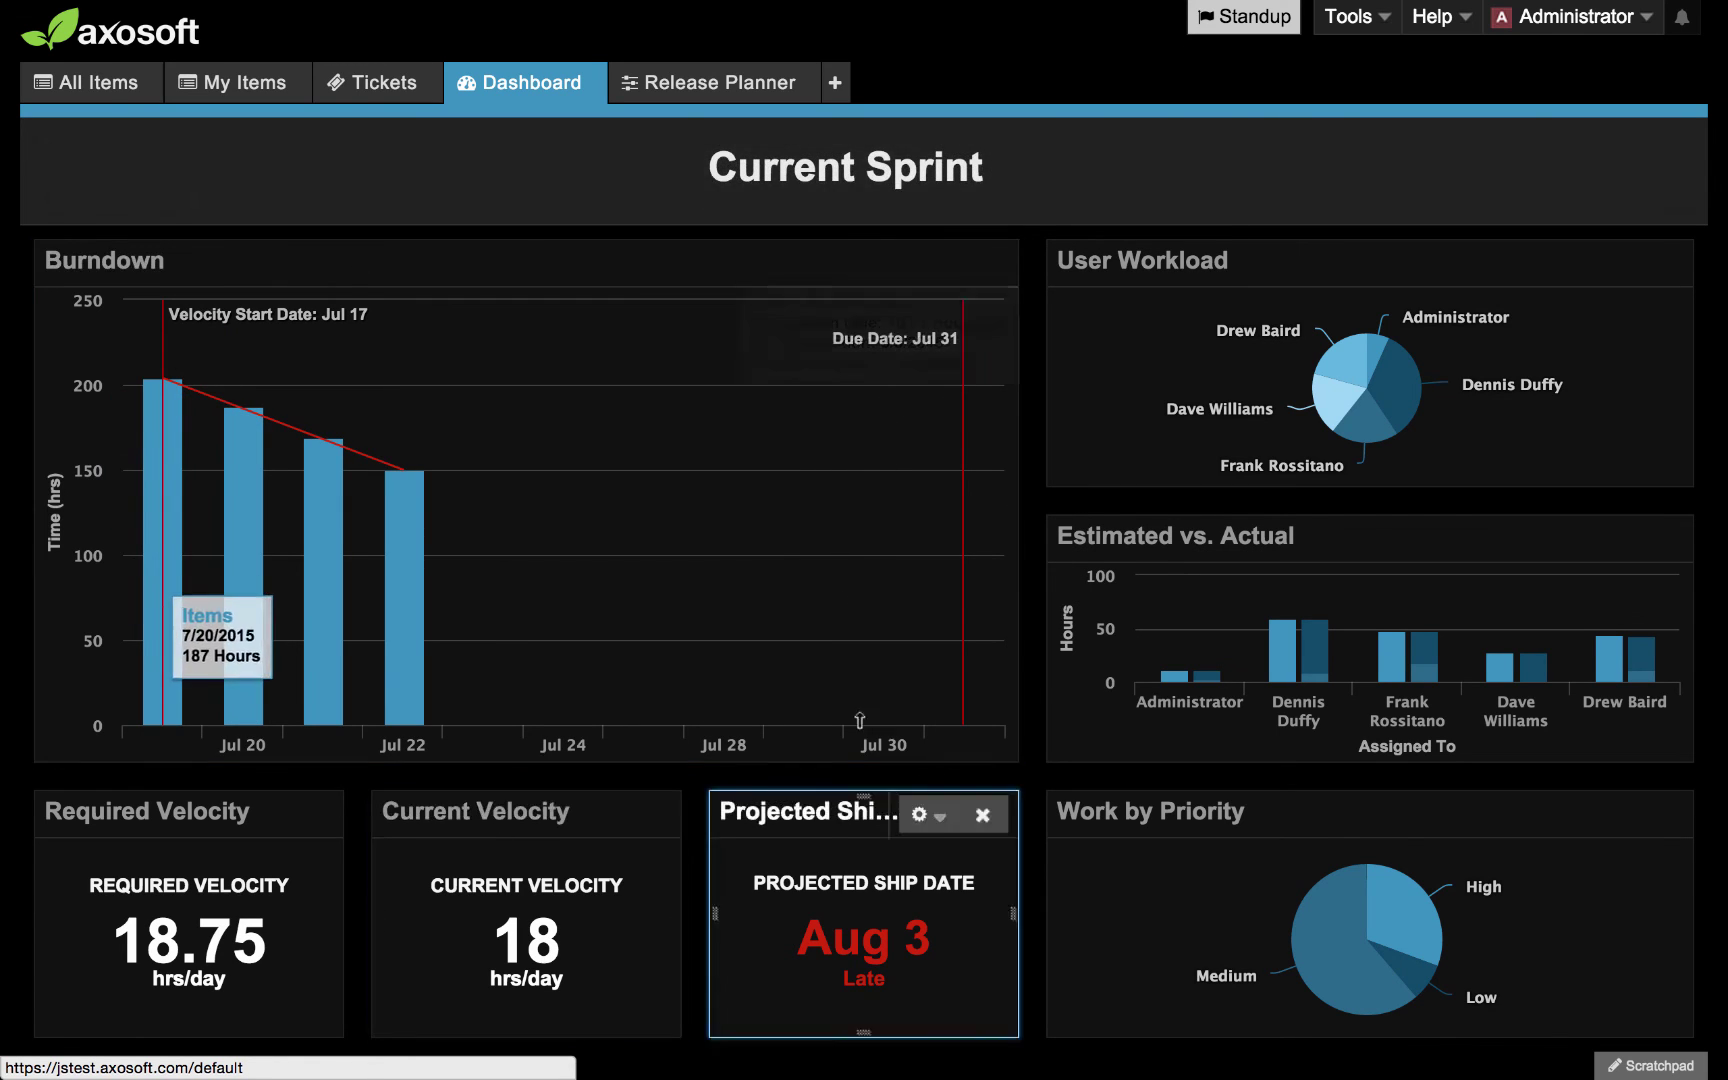
# Open the team Standup view, then return to the Keynote Agenda slide
pyautogui.click(1251, 31)
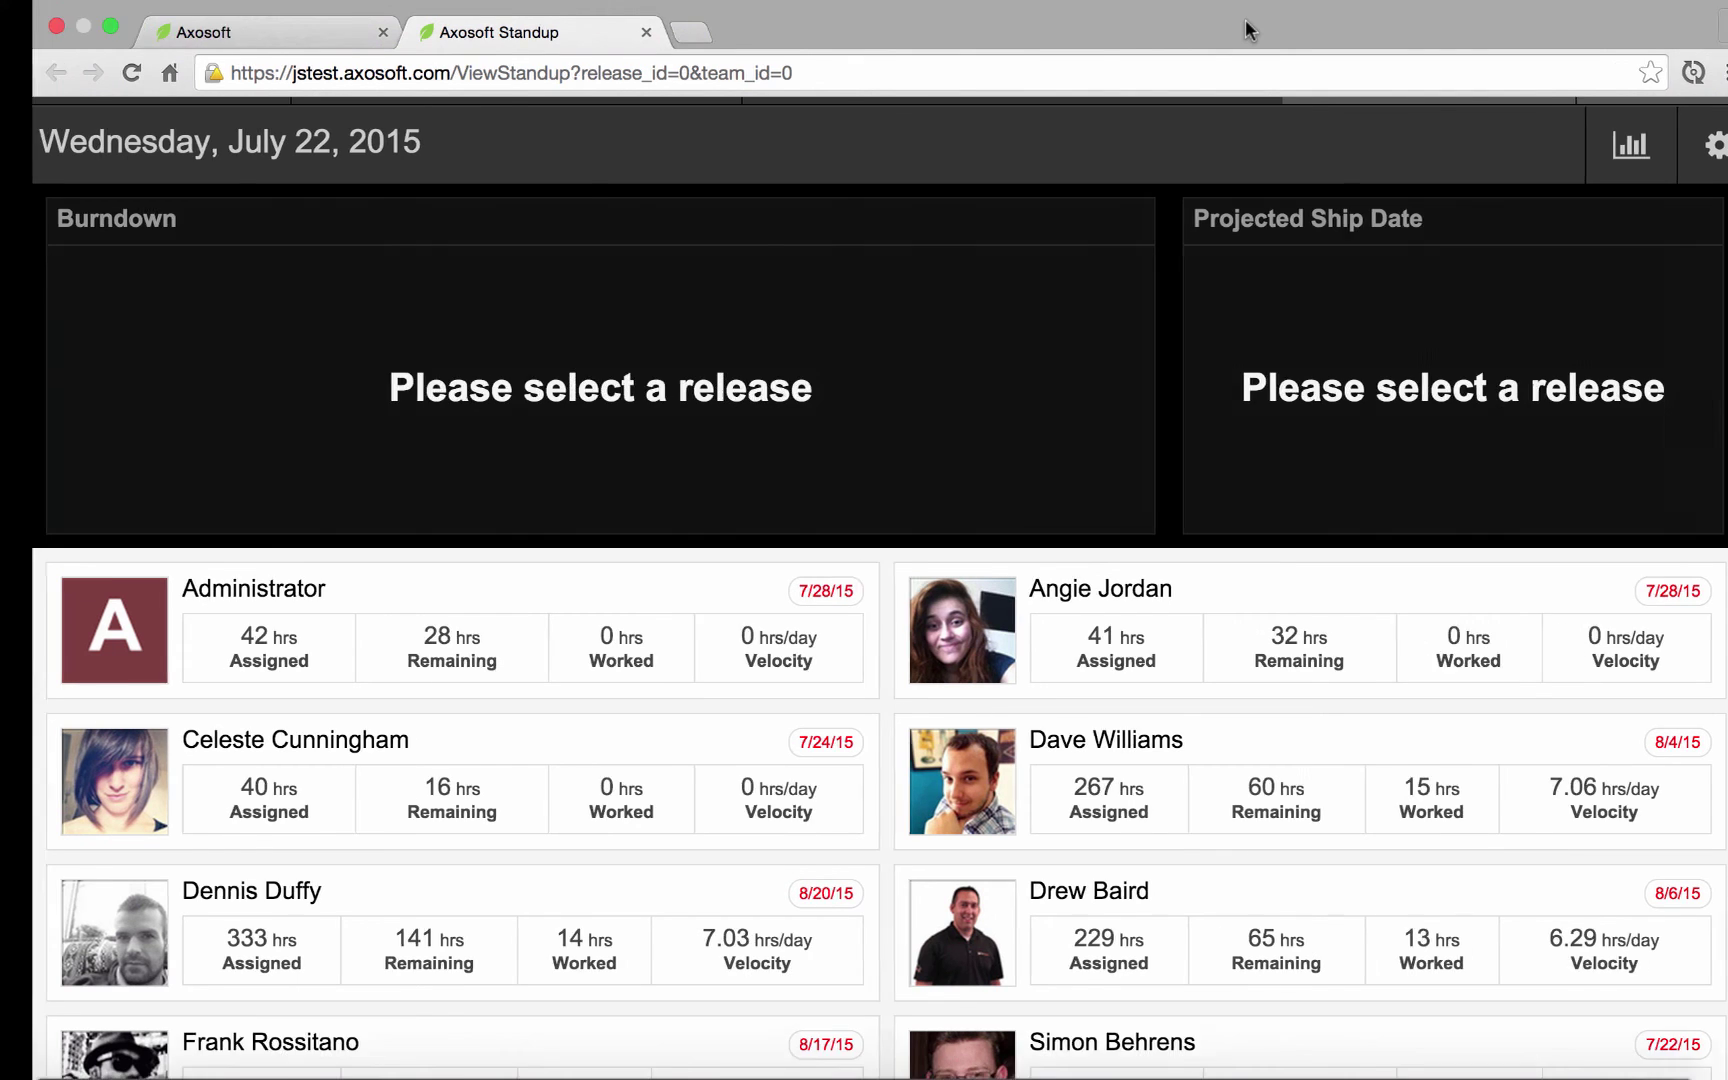
pyautogui.press('super+Tab')
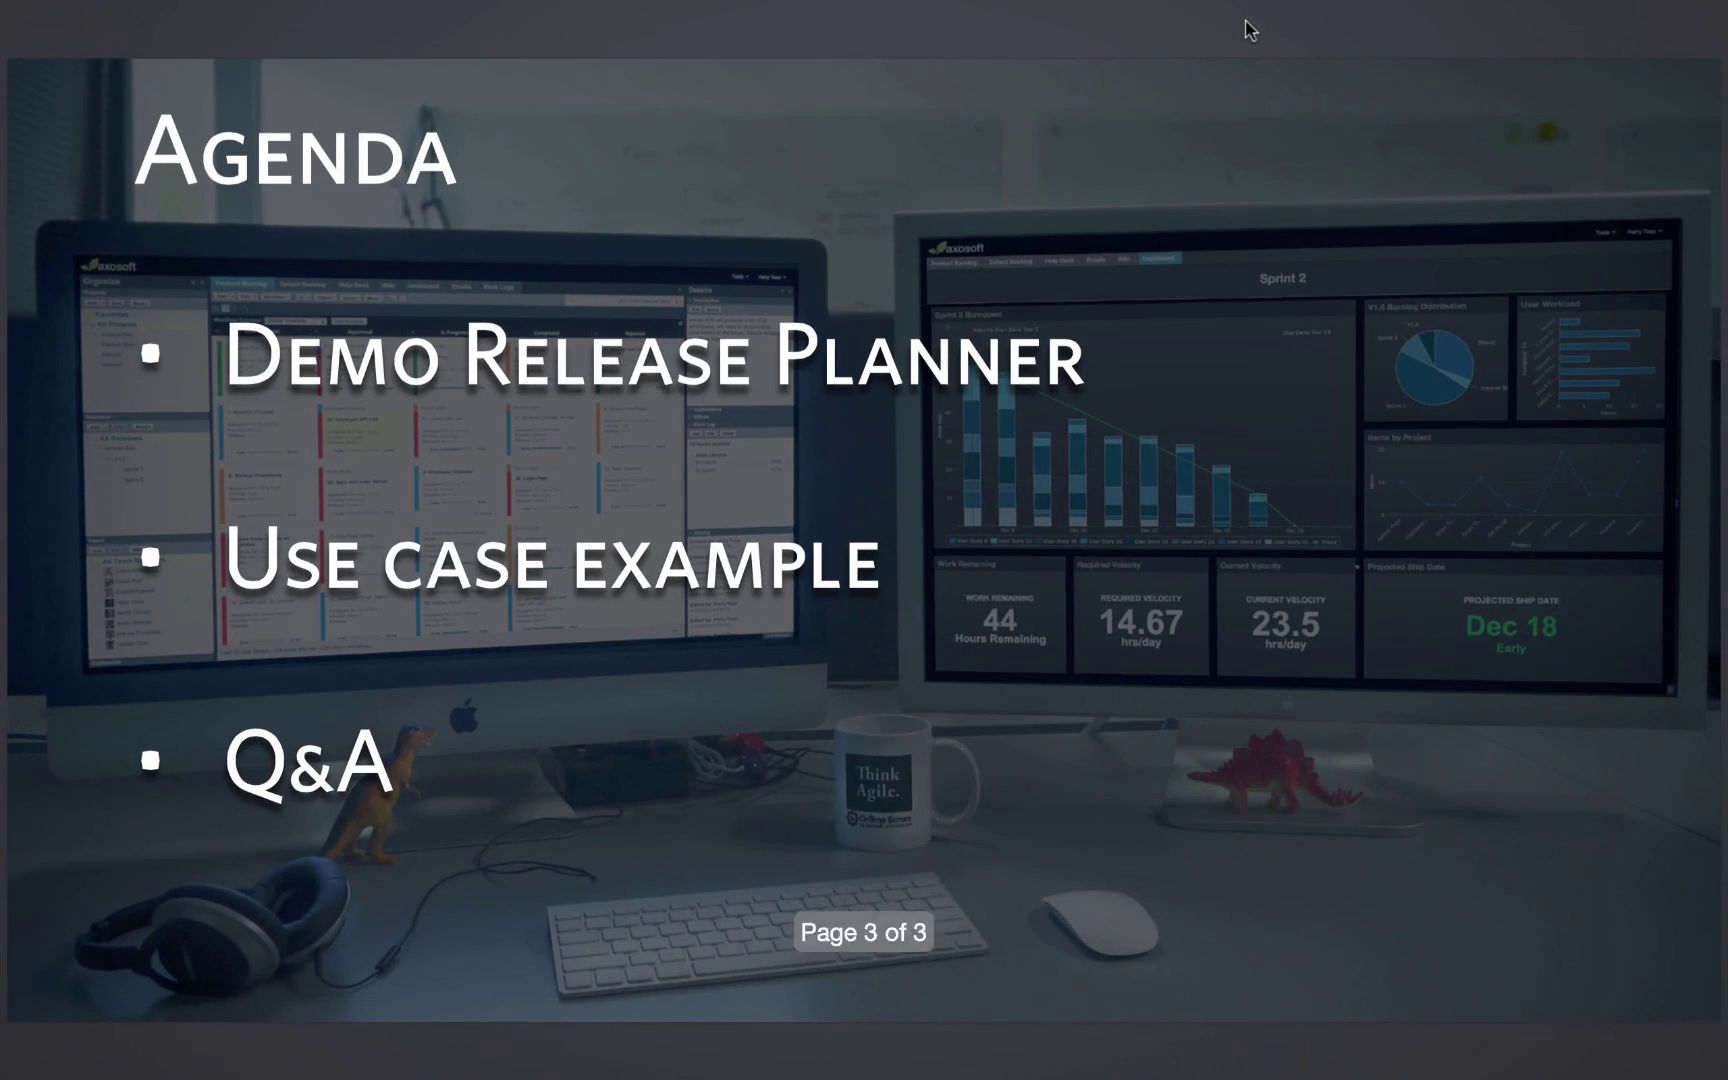